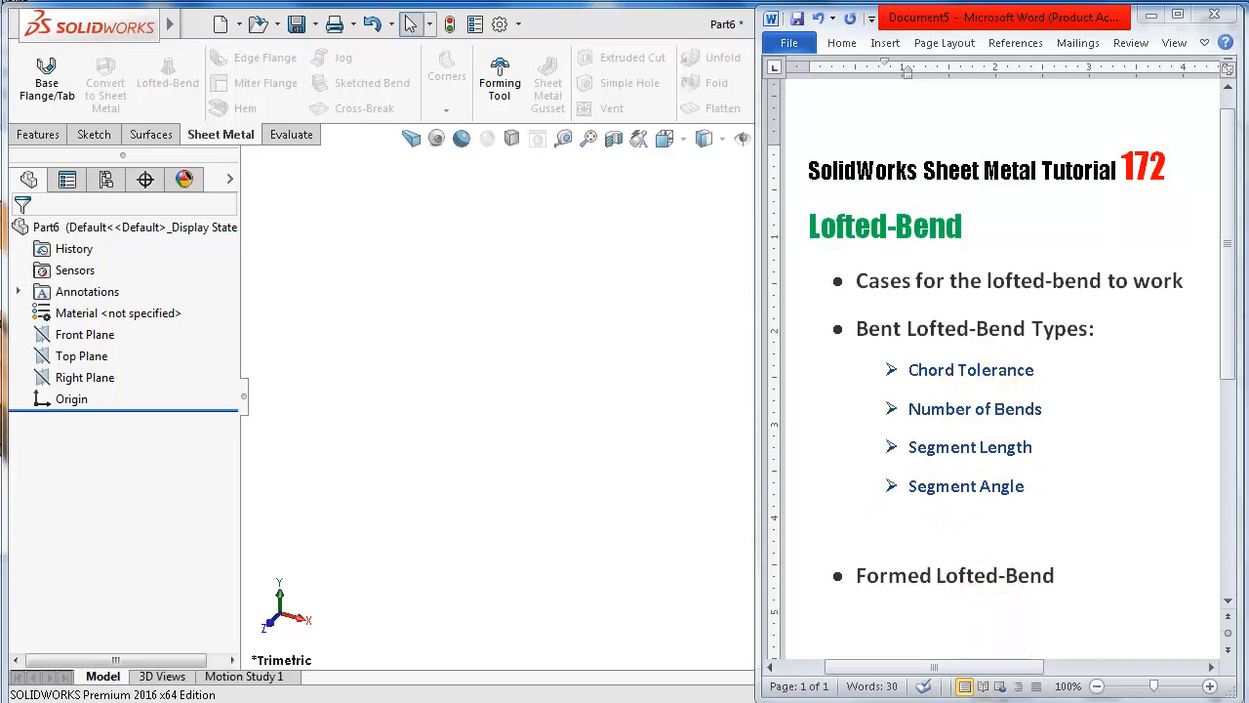
{"action": "left_click", "coordinate": [509, 310]}
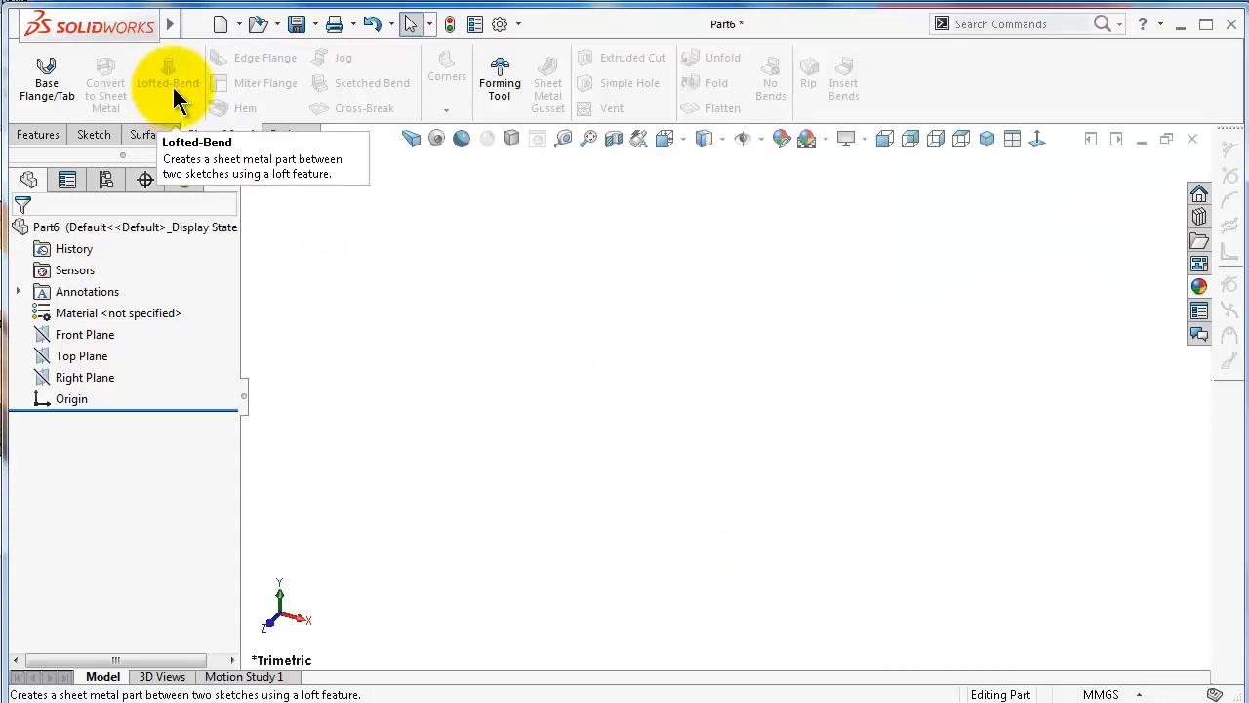
{"action": "left_click", "coordinate": [35, 136]}
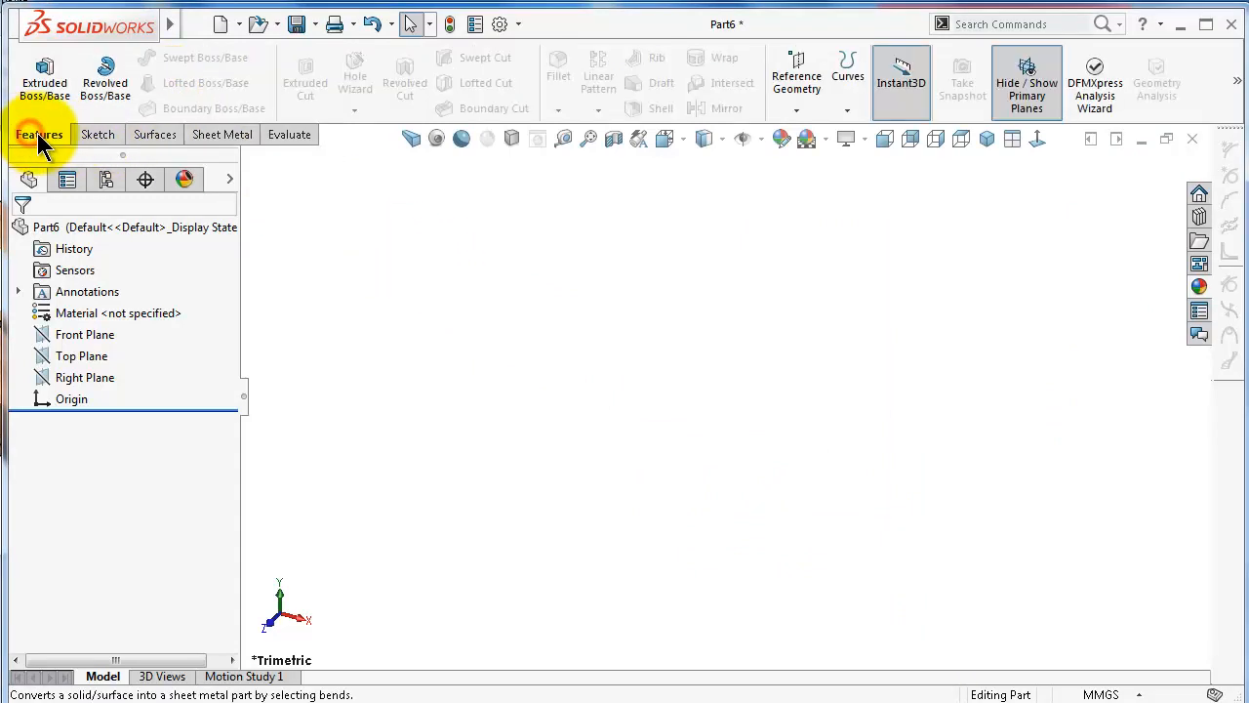
{"action": "left_click", "coordinate": [231, 137]}
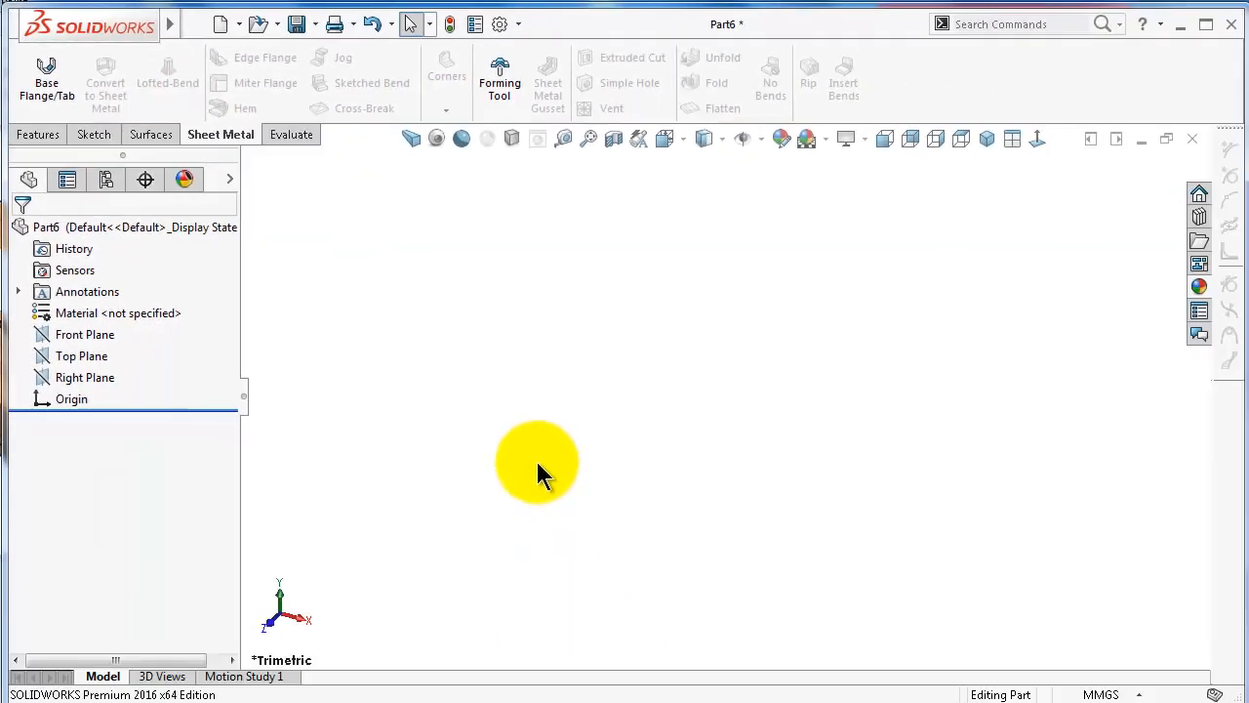
Sketch a circle about 231 mm in diameter on the Top Plane, centred on the origin.
{"action": "left_click", "coordinate": [78, 355]}
{"action": "left_click", "coordinate": [91, 325]}
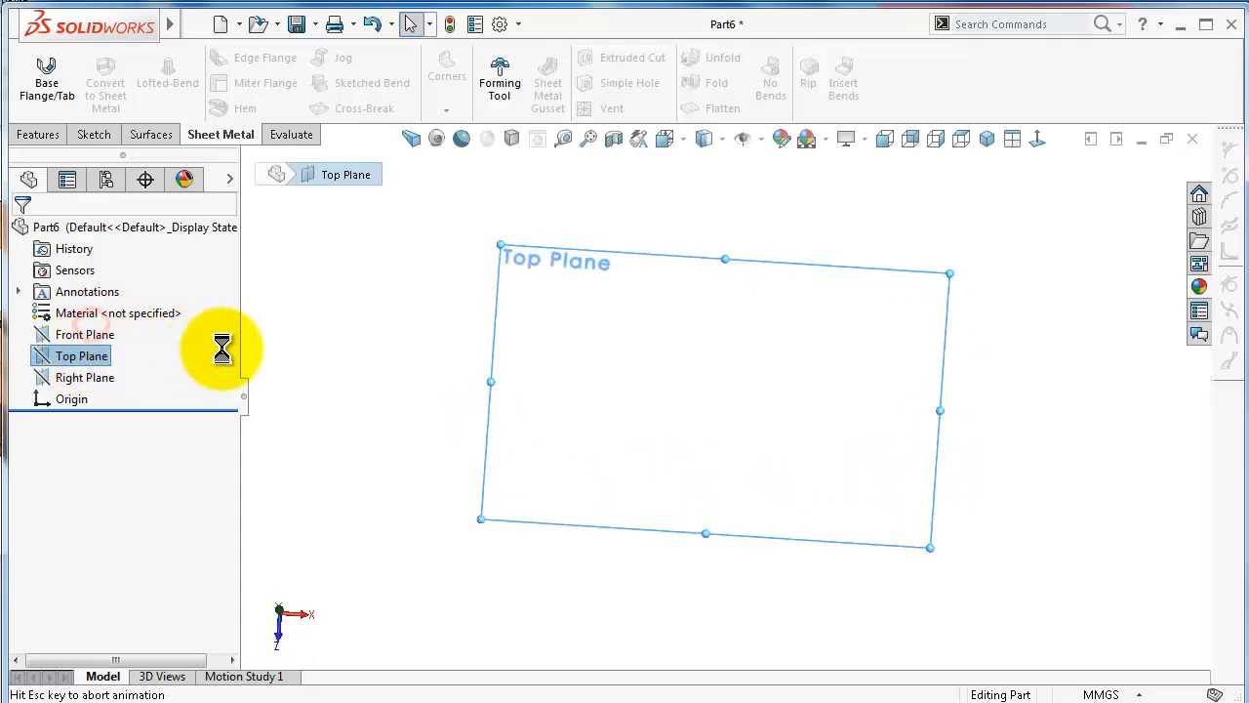
{"action": "left_click", "coordinate": [173, 57]}
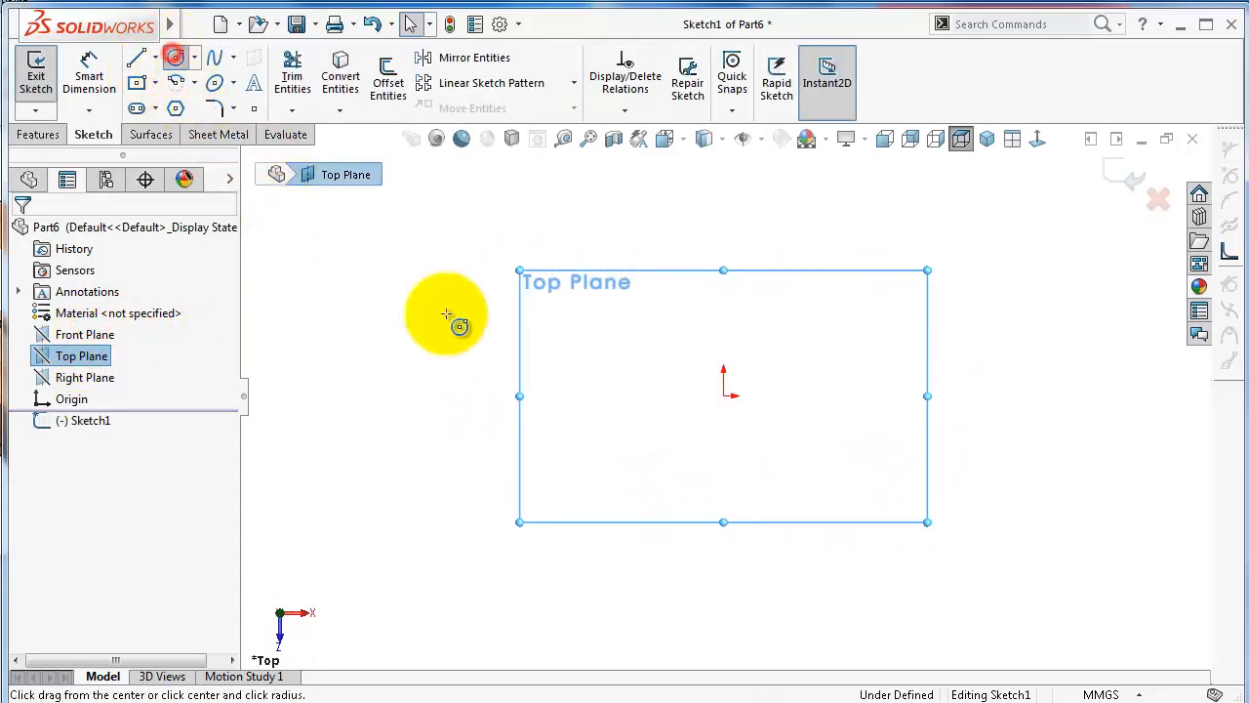
{"action": "left_click", "coordinate": [723, 395]}
{"action": "left_click", "coordinate": [488, 276]}
Dimension the circle's diameter to 100 mm and exit the sketch.
{"action": "right_click_drag", "start_coordinate": [373, 420], "coordinate": [371, 251]}
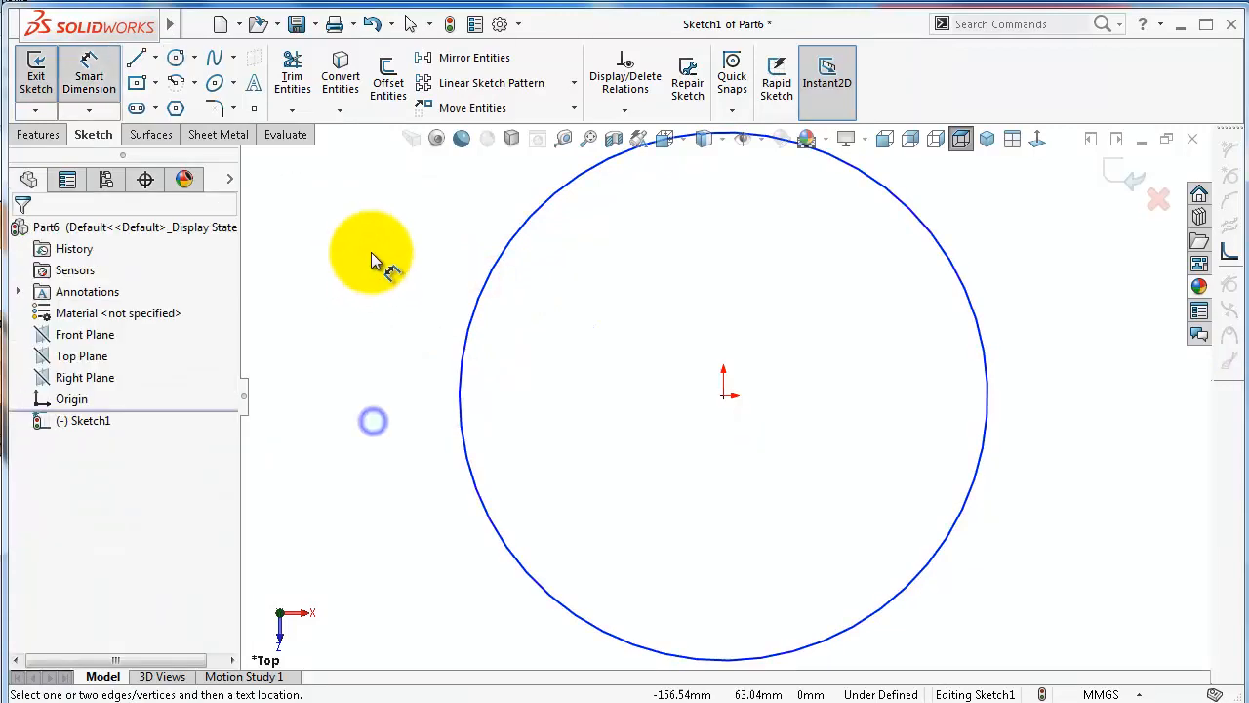
{"action": "left_click", "coordinate": [476, 303]}
{"action": "left_click", "coordinate": [381, 310]}
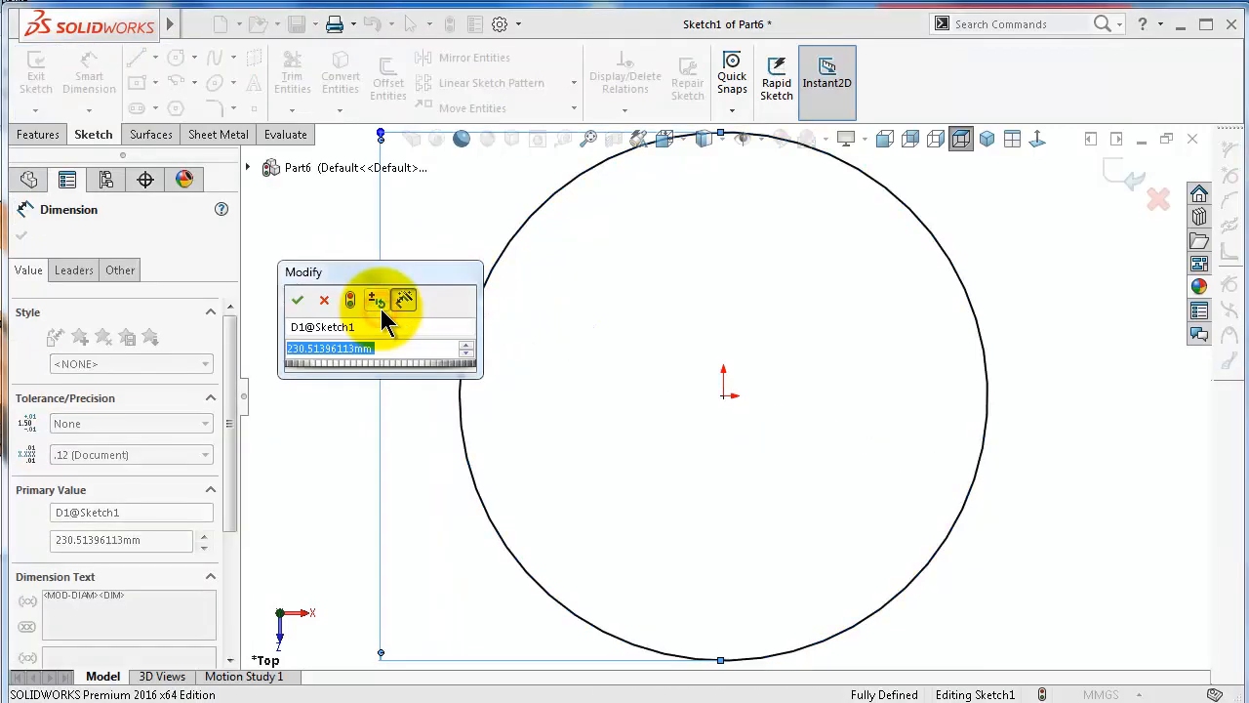
{"action": "type", "text": "100"}
{"action": "key", "text": "Return"}
{"action": "scroll", "coordinate": [624, 395], "scroll_direction": "up", "scroll_amount": 4}
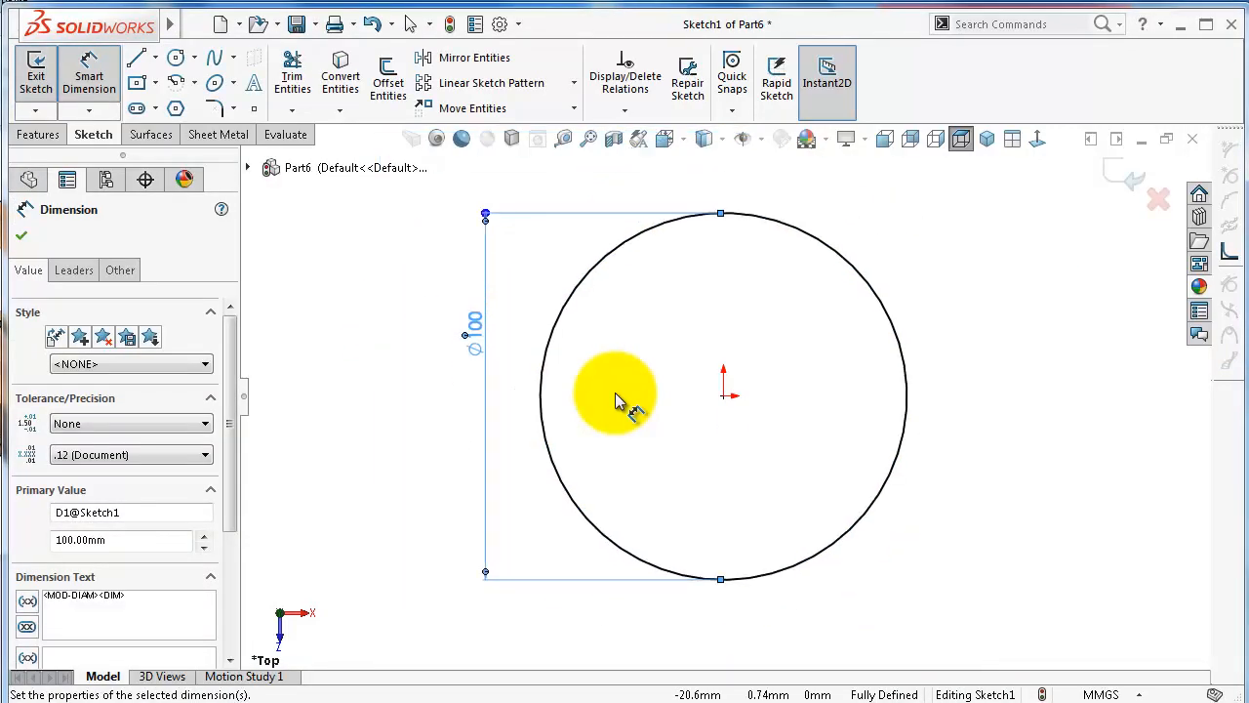
{"action": "left_click", "coordinate": [1124, 168]}
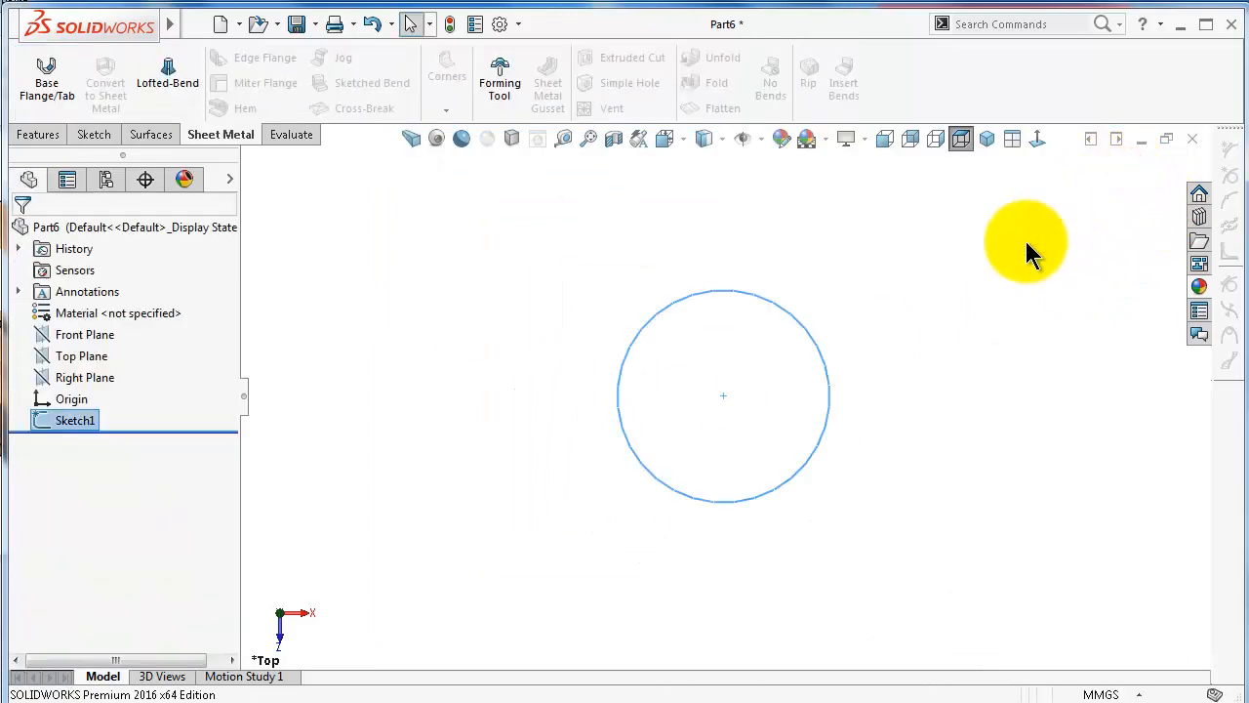
Create a reference plane offset 200 mm above the Top Plane.
{"action": "middle_click_drag", "start_coordinate": [1018, 247], "coordinate": [819, 285]}
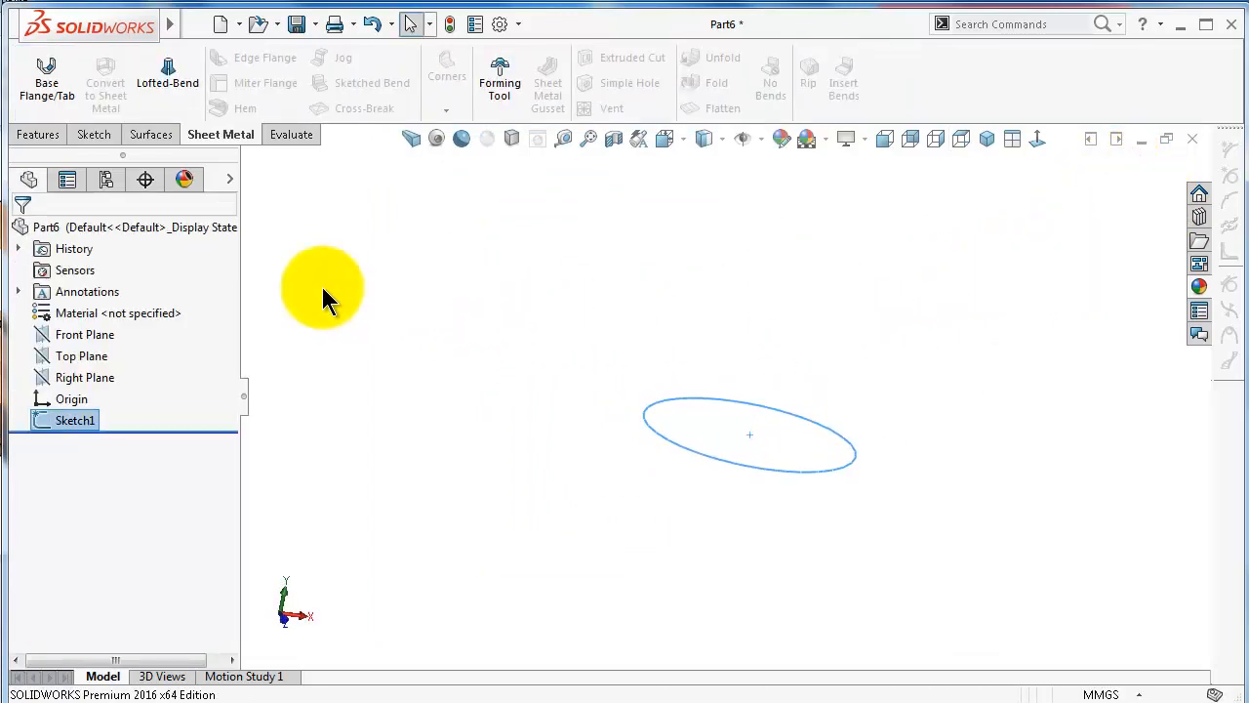
{"action": "left_click", "coordinate": [86, 356]}
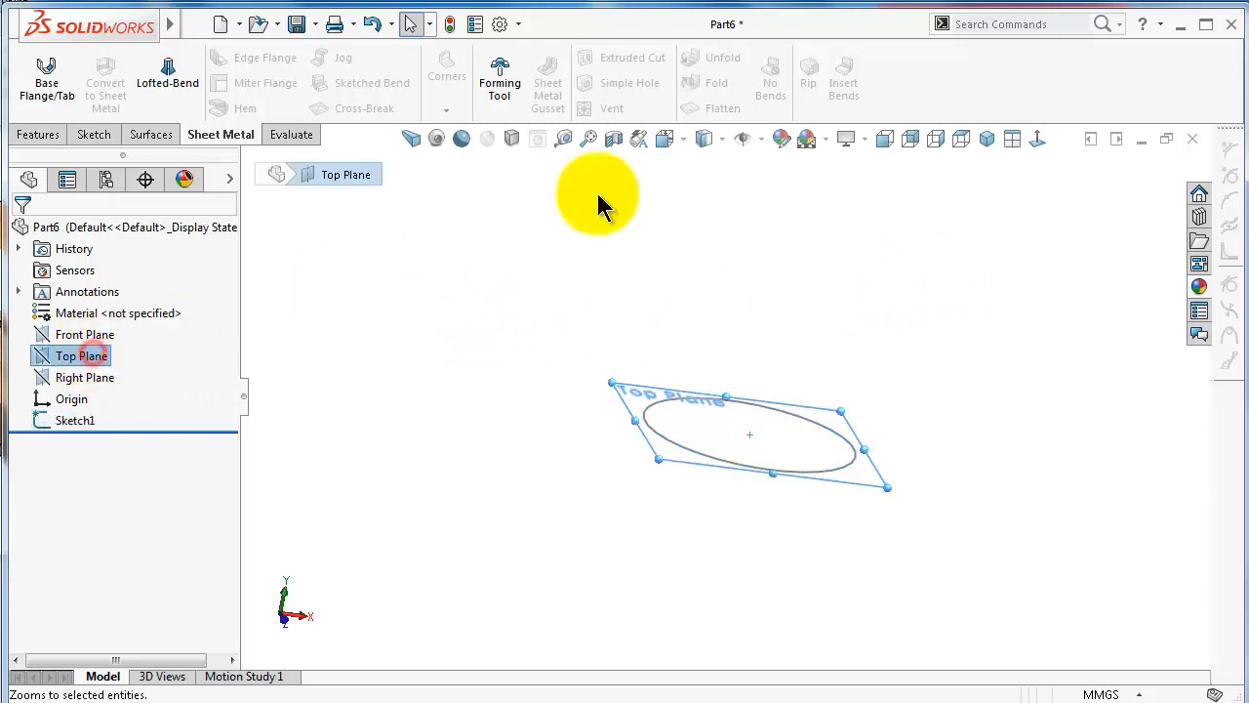
{"action": "left_click", "coordinate": [34, 134]}
{"action": "left_click", "coordinate": [796, 109]}
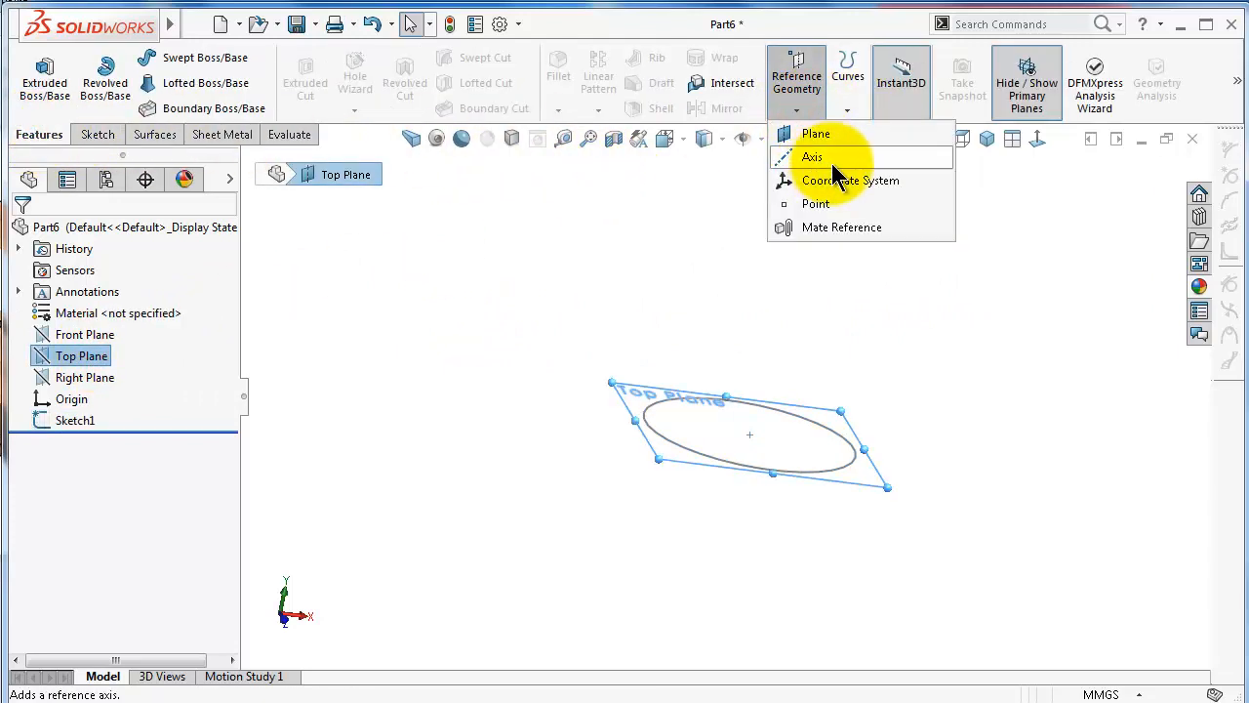
{"action": "left_click", "coordinate": [847, 110]}
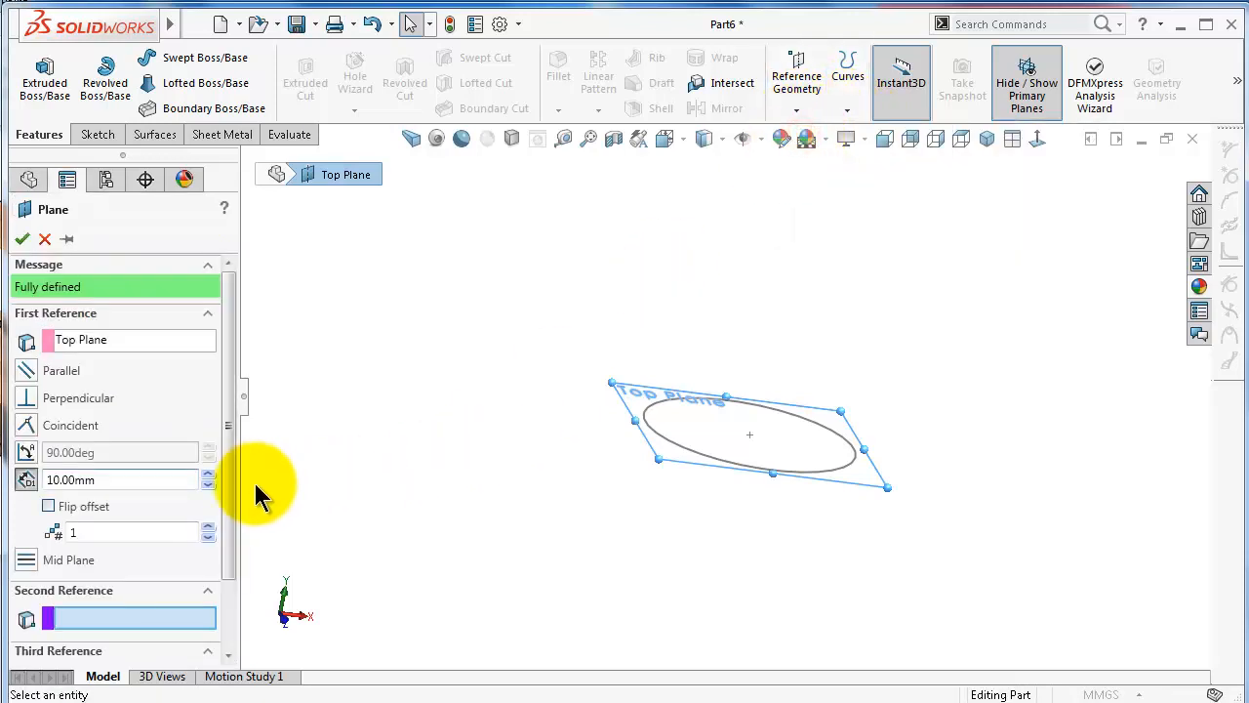
{"action": "left_click_drag", "start_coordinate": [115, 480], "coordinate": [42, 478]}
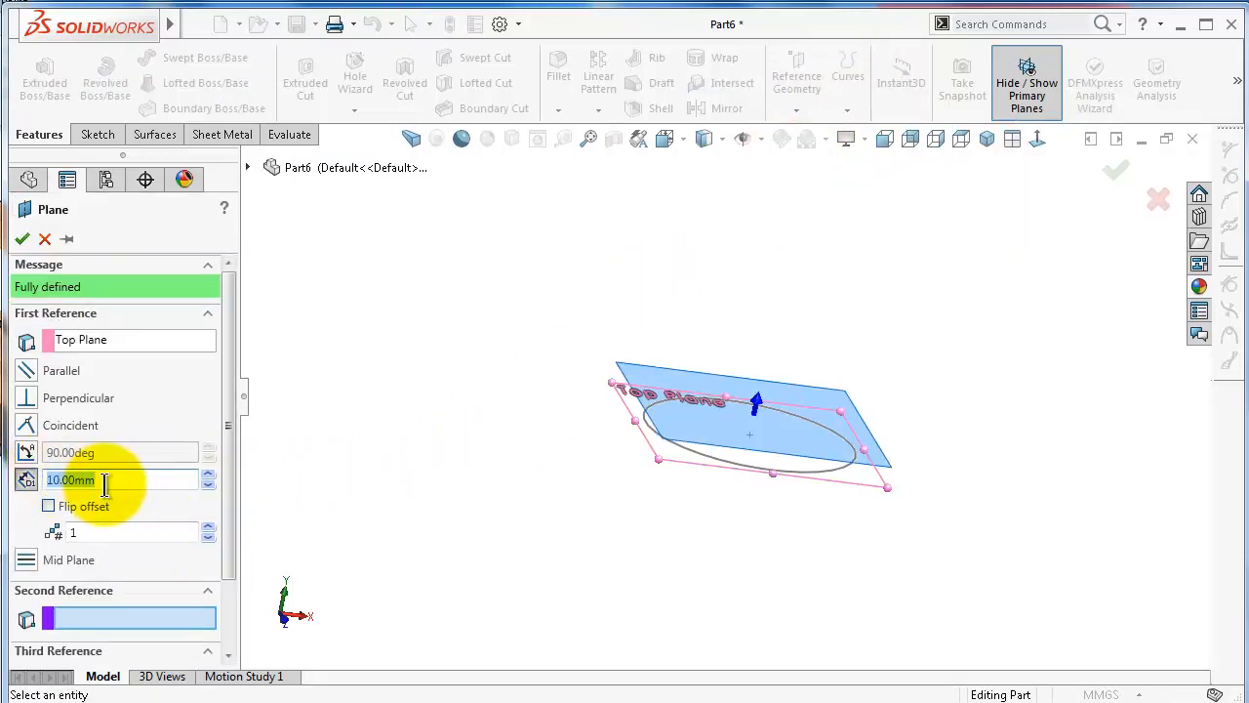
{"action": "type", "text": "200"}
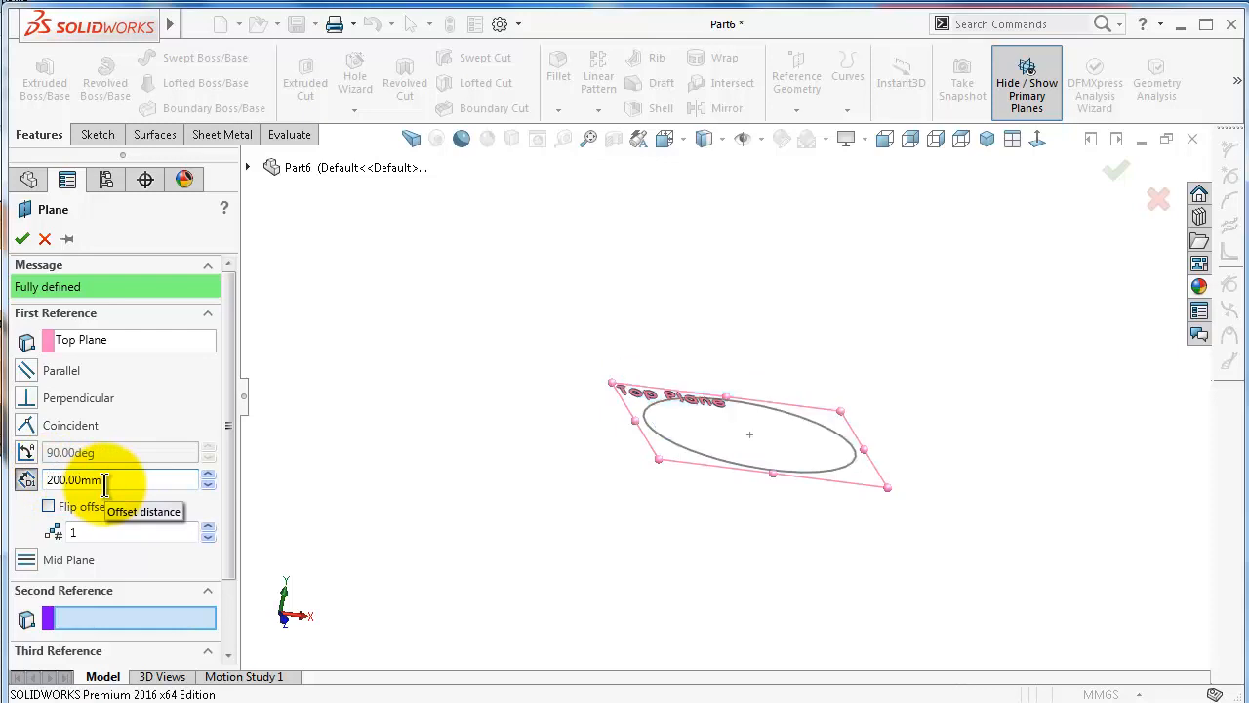
{"action": "left_click", "coordinate": [22, 238]}
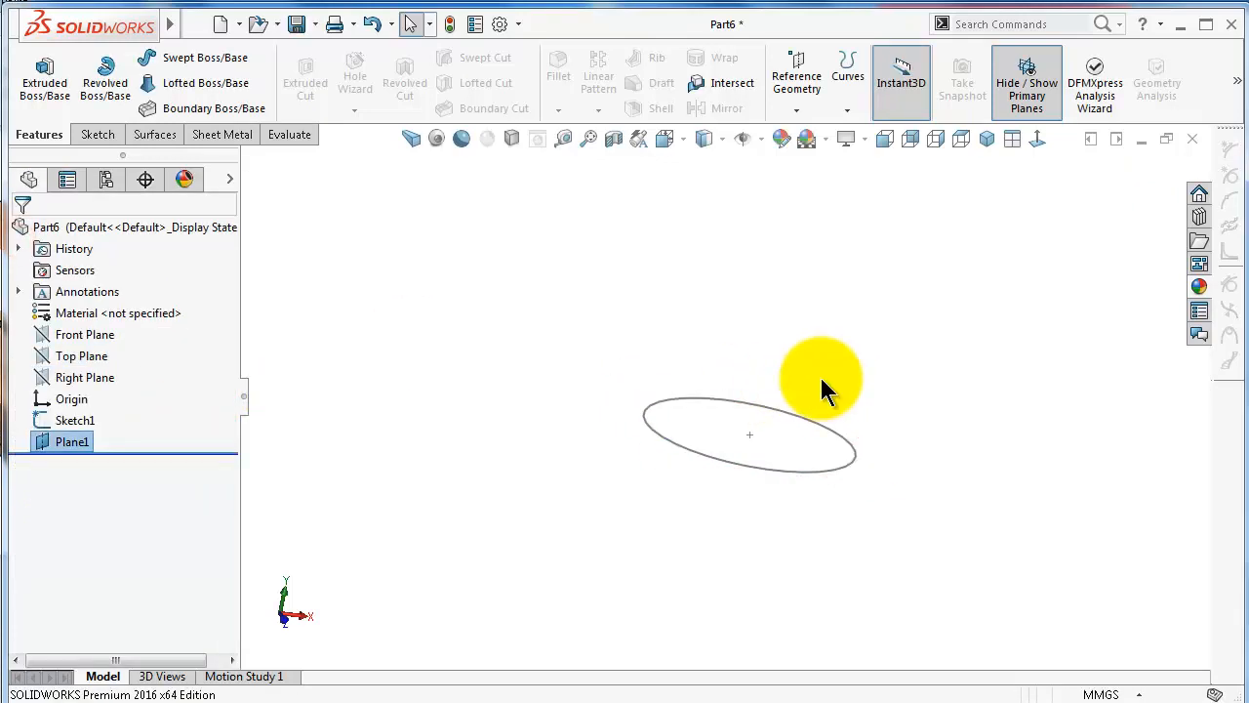
Sketch a center rectangle about 159 by 96 mm on the offset plane, centred on the origin.
{"action": "scroll", "coordinate": [821, 380], "scroll_direction": "up", "scroll_amount": 5}
{"action": "middle_click_drag", "start_coordinate": [822, 380], "coordinate": [818, 369]}
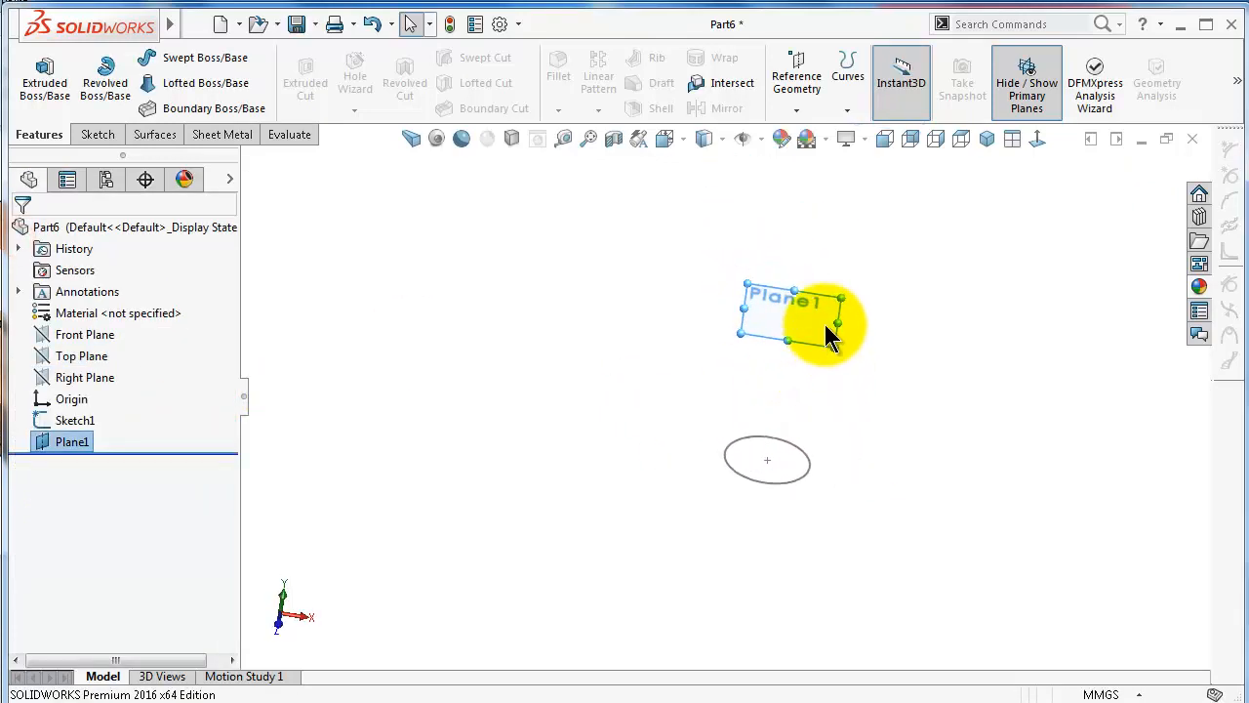
{"action": "left_click", "coordinate": [822, 326]}
{"action": "scroll", "coordinate": [845, 299], "scroll_direction": "down", "scroll_amount": 3}
{"action": "left_click", "coordinate": [911, 359]}
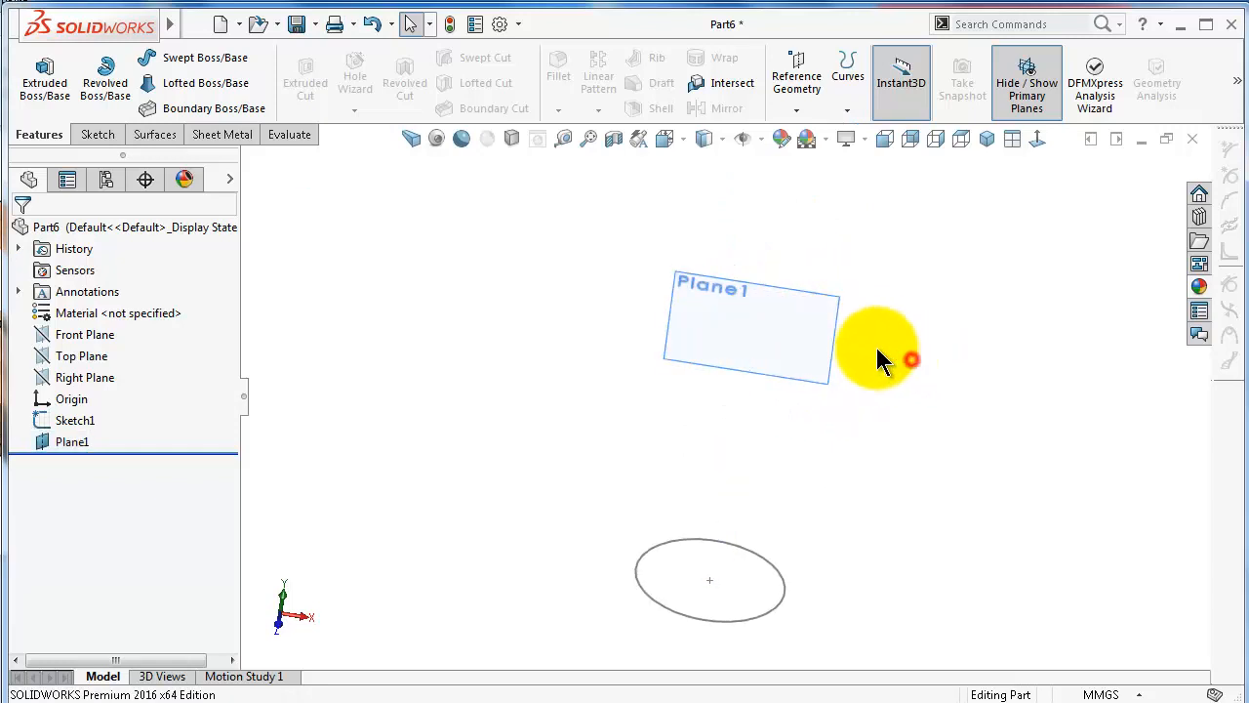
{"action": "left_click", "coordinate": [826, 315]}
{"action": "left_click", "coordinate": [914, 256]}
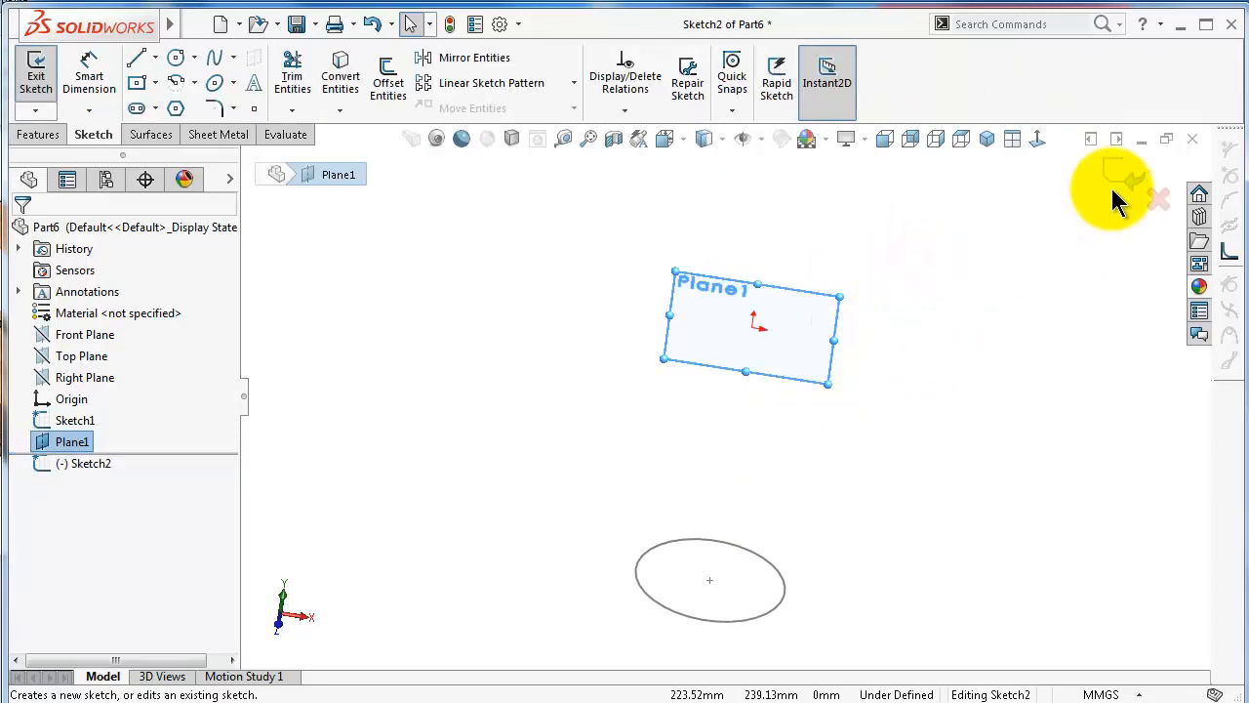
{"action": "left_click", "coordinate": [1038, 139]}
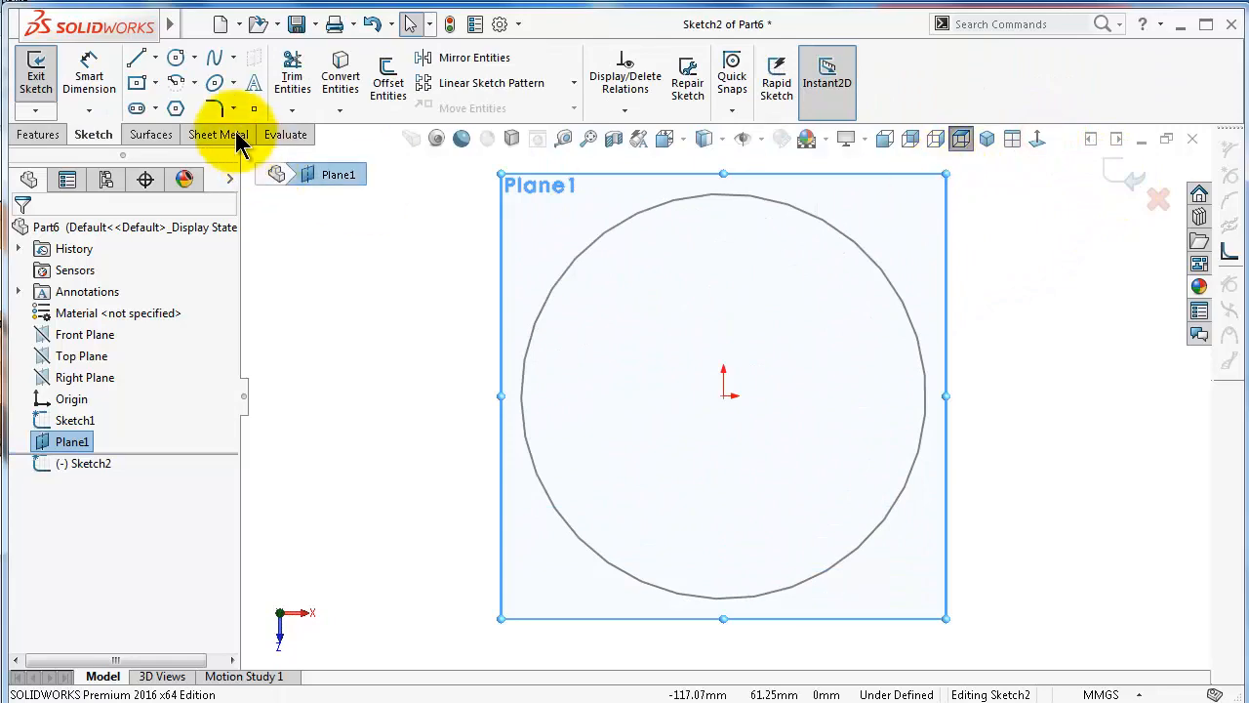
{"action": "left_click", "coordinate": [137, 82]}
{"action": "left_click", "coordinate": [723, 395]}
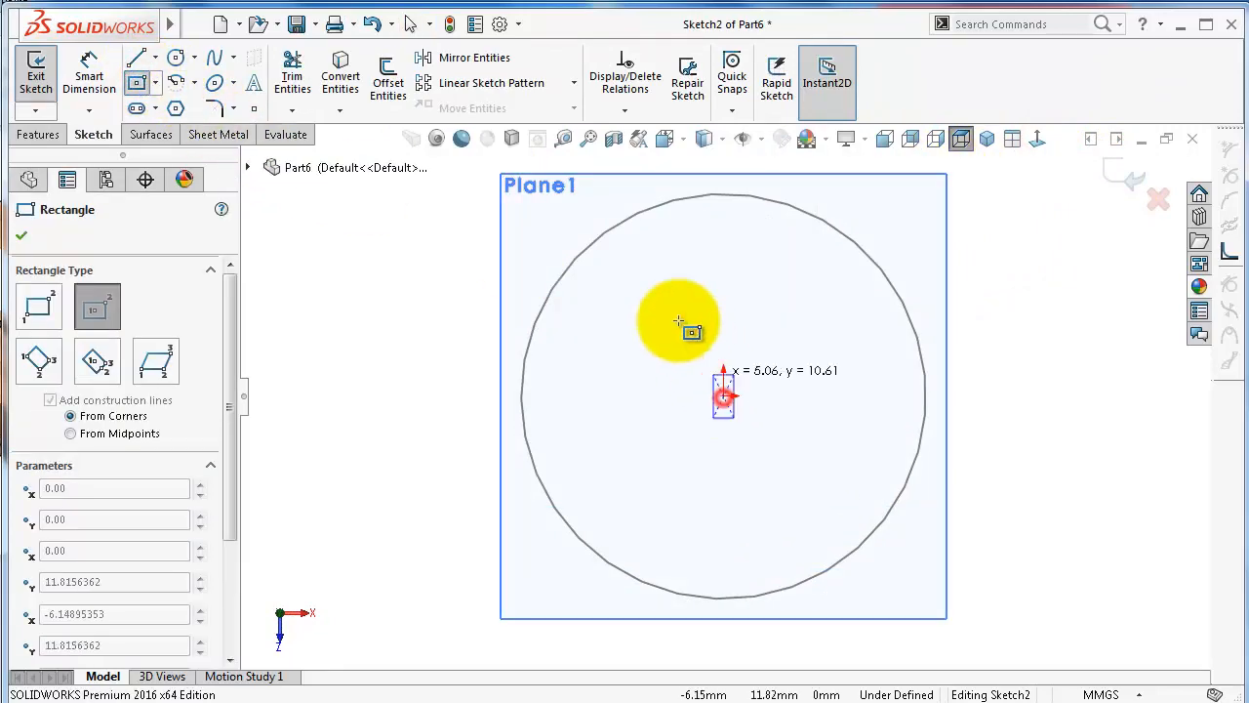
{"action": "left_click", "coordinate": [398, 205]}
{"action": "scroll", "coordinate": [361, 340], "scroll_direction": "up", "scroll_amount": 3}
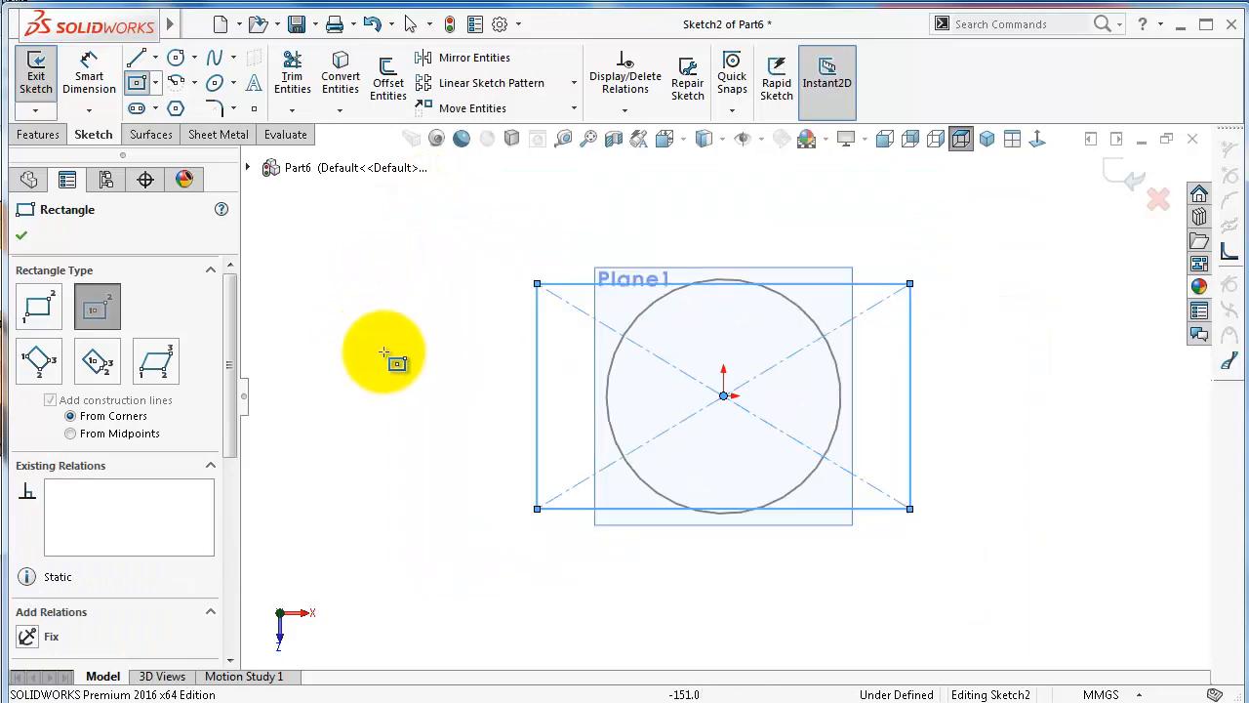
Dimension the rectangle's horizontal side to 175 mm.
{"action": "right_click_drag", "start_coordinate": [407, 359], "coordinate": [402, 239]}
{"action": "left_click", "coordinate": [536, 332]}
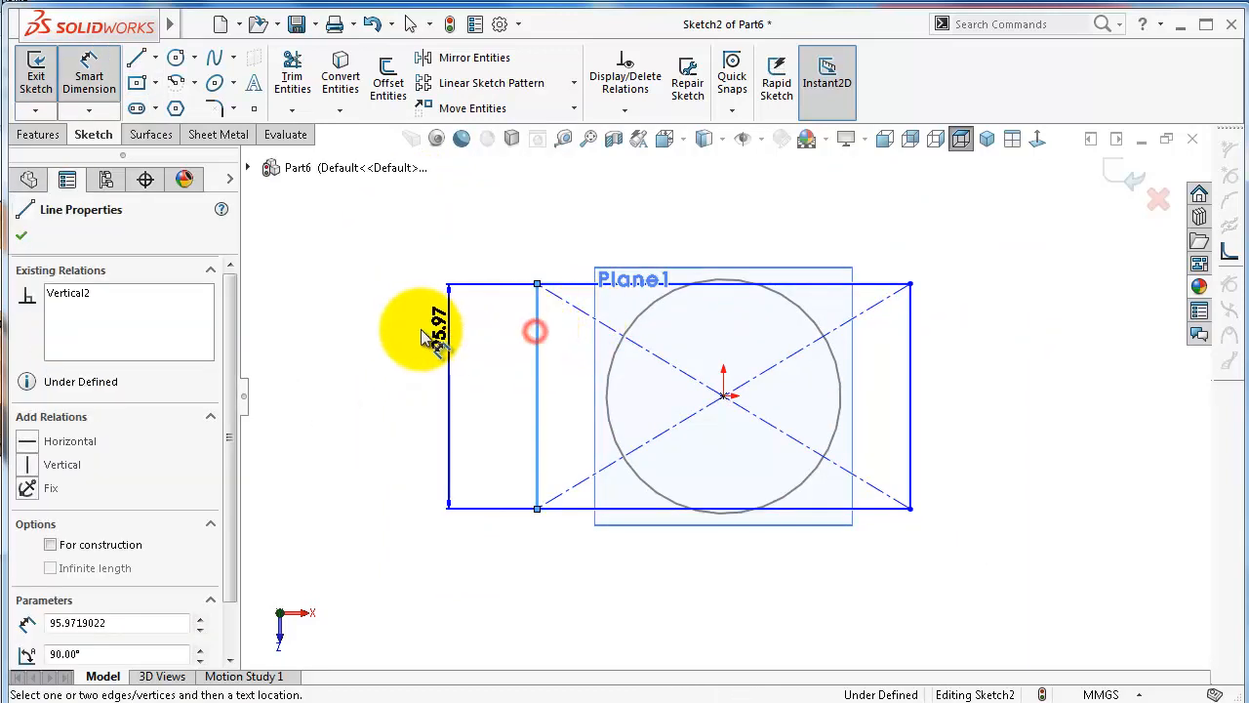
{"action": "key", "text": "Escape"}
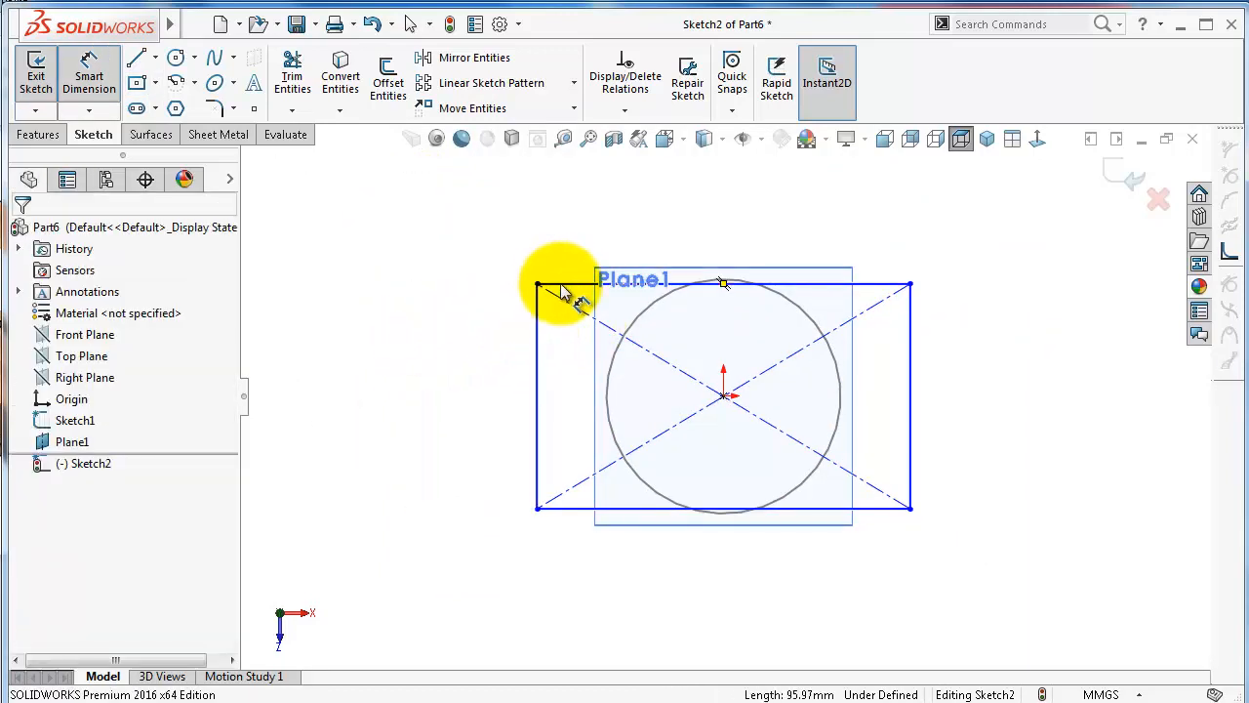
{"action": "left_click", "coordinate": [566, 284]}
{"action": "left_click", "coordinate": [576, 232]}
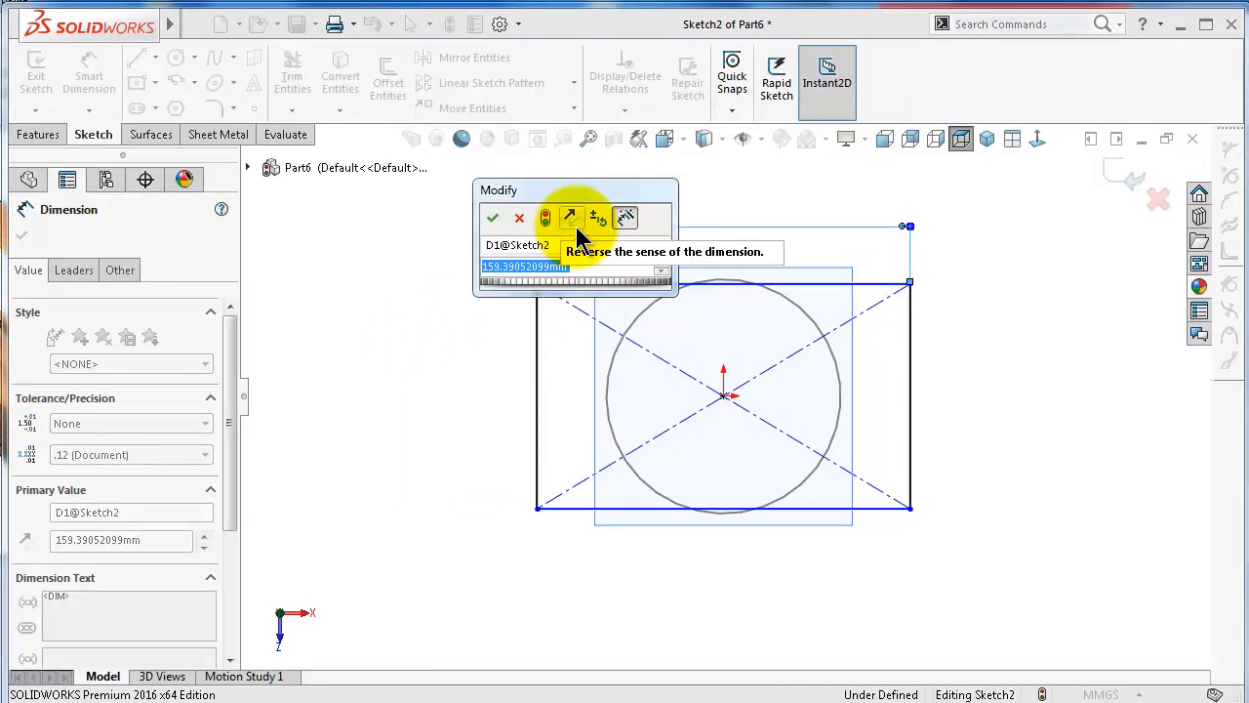
{"action": "type", "text": "175"}
{"action": "key", "text": "Return"}
{"action": "key", "text": "Escape"}
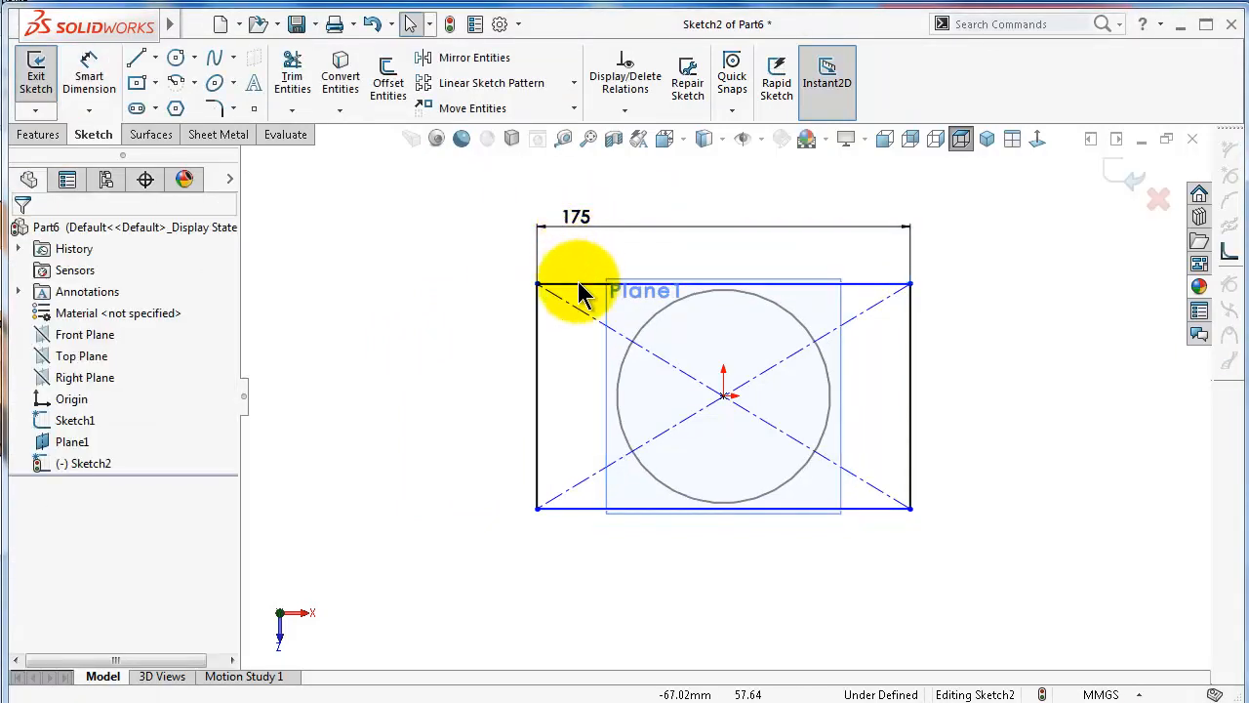
Make the rectangle's upper edge tangent to the circle of the first sketch and exit the sketch.
{"action": "left_click", "coordinate": [574, 285]}
{"action": "scroll", "coordinate": [636, 300], "scroll_direction": "down", "scroll_amount": 3}
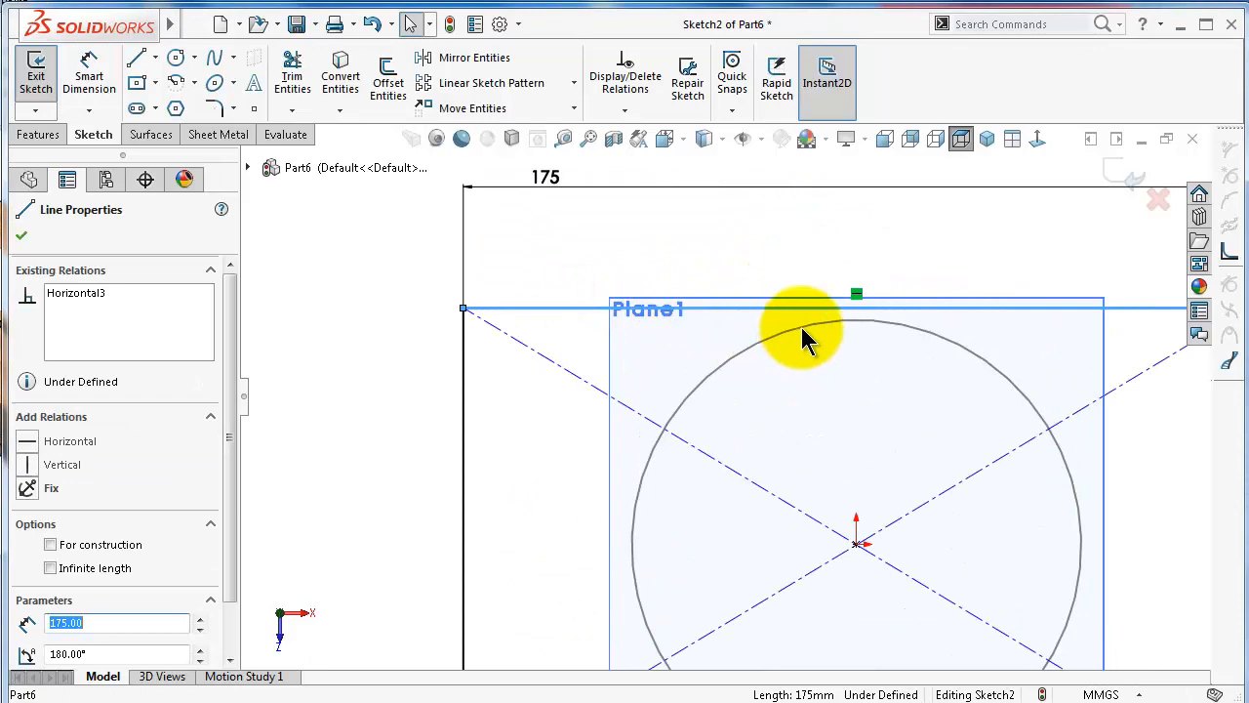
{"action": "left_click", "coordinate": [803, 335], "text": "ctrl"}
{"action": "left_click", "coordinate": [856, 248]}
{"action": "left_click", "coordinate": [398, 415]}
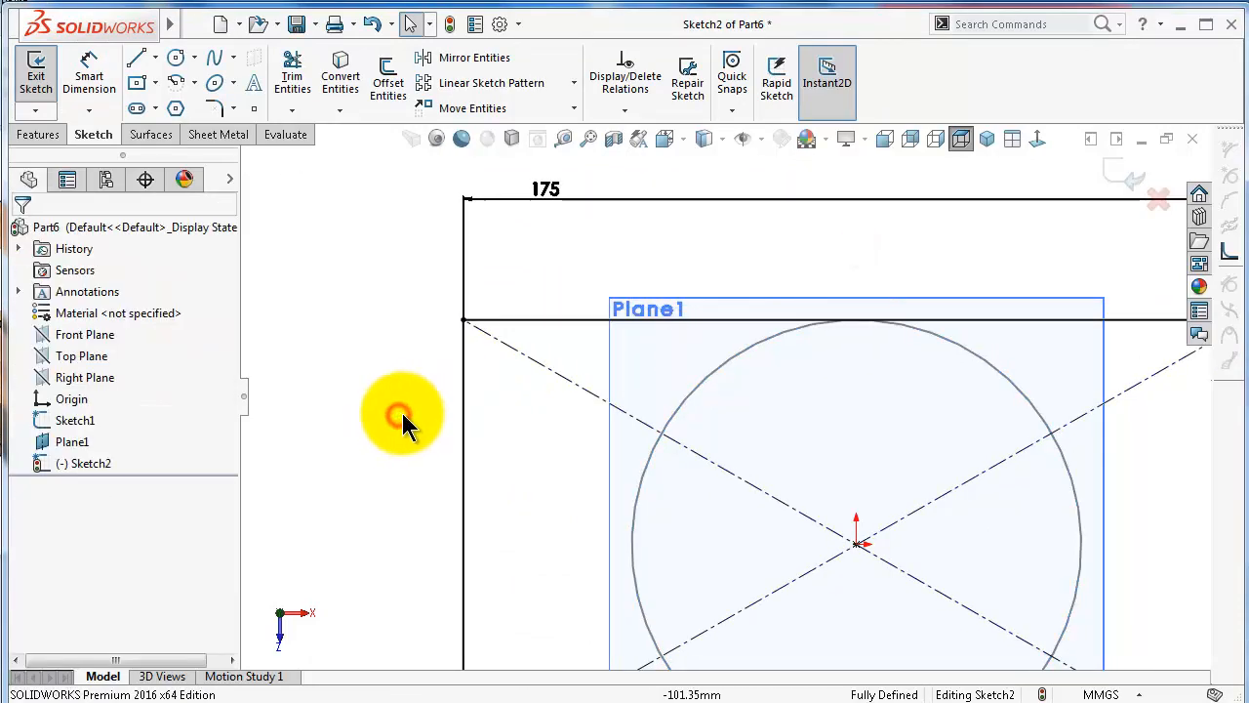
{"action": "scroll", "coordinate": [723, 390], "scroll_direction": "up", "scroll_amount": 3}
{"action": "left_click", "coordinate": [1132, 176]}
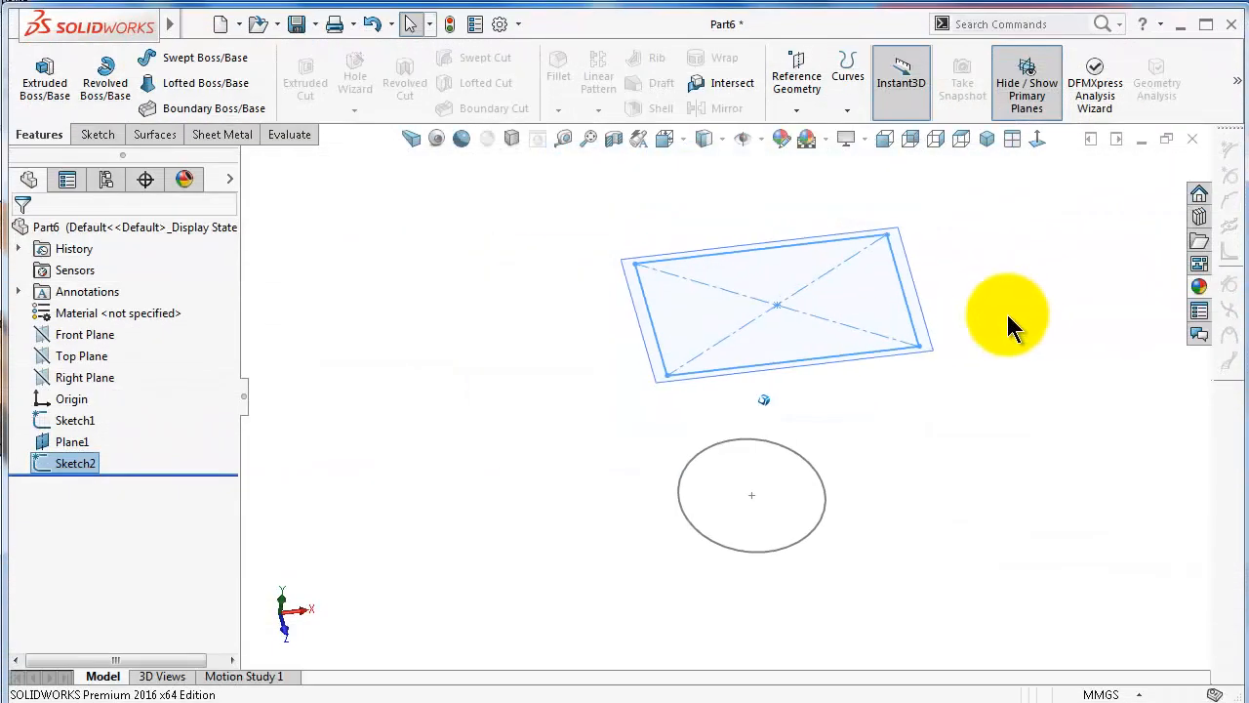
Hide the offset reference plane that carries the rectangle sketch.
{"action": "scroll", "coordinate": [988, 327], "scroll_direction": "down", "scroll_amount": 2}
{"action": "left_click", "coordinate": [918, 353]}
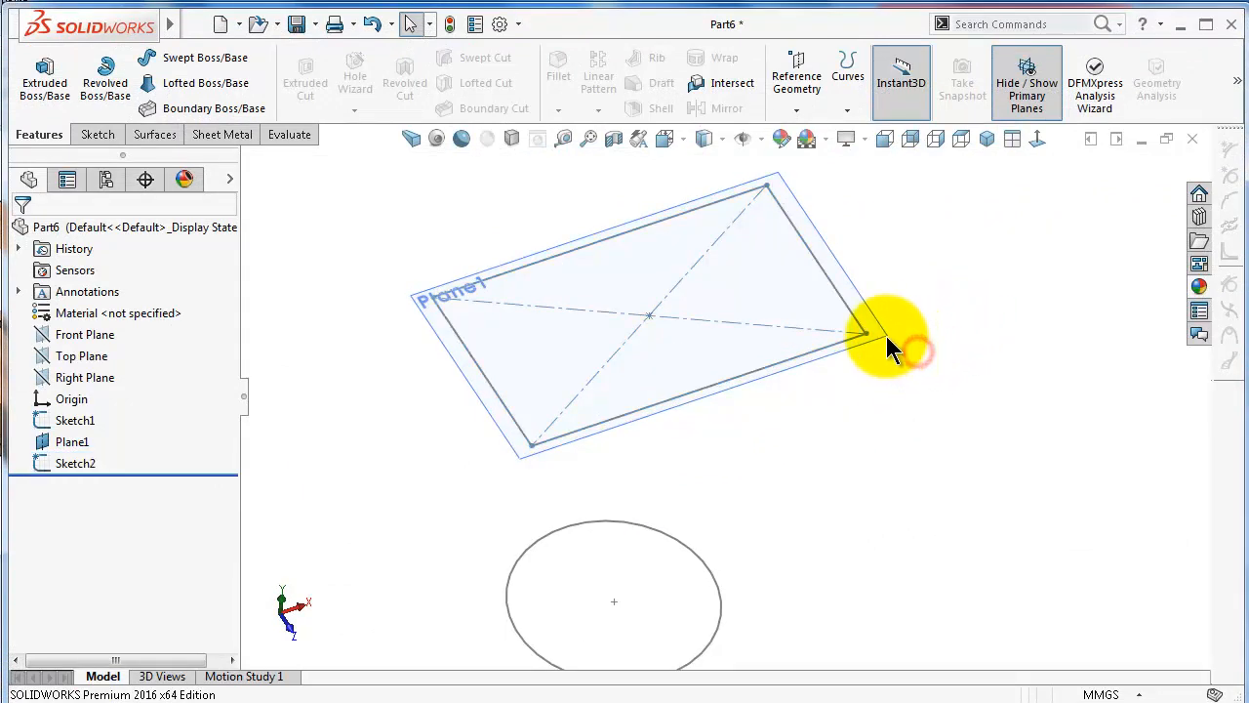
{"action": "left_click", "coordinate": [885, 334]}
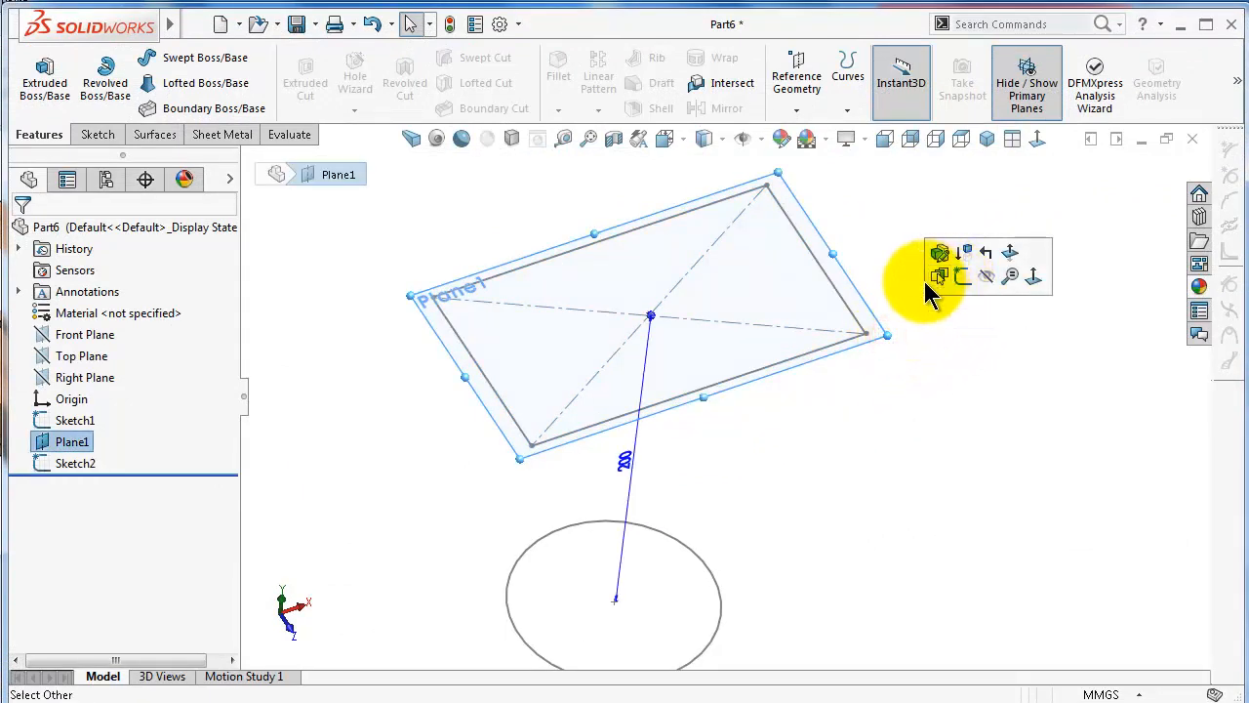
{"action": "left_click", "coordinate": [900, 311]}
{"action": "left_click", "coordinate": [878, 334]}
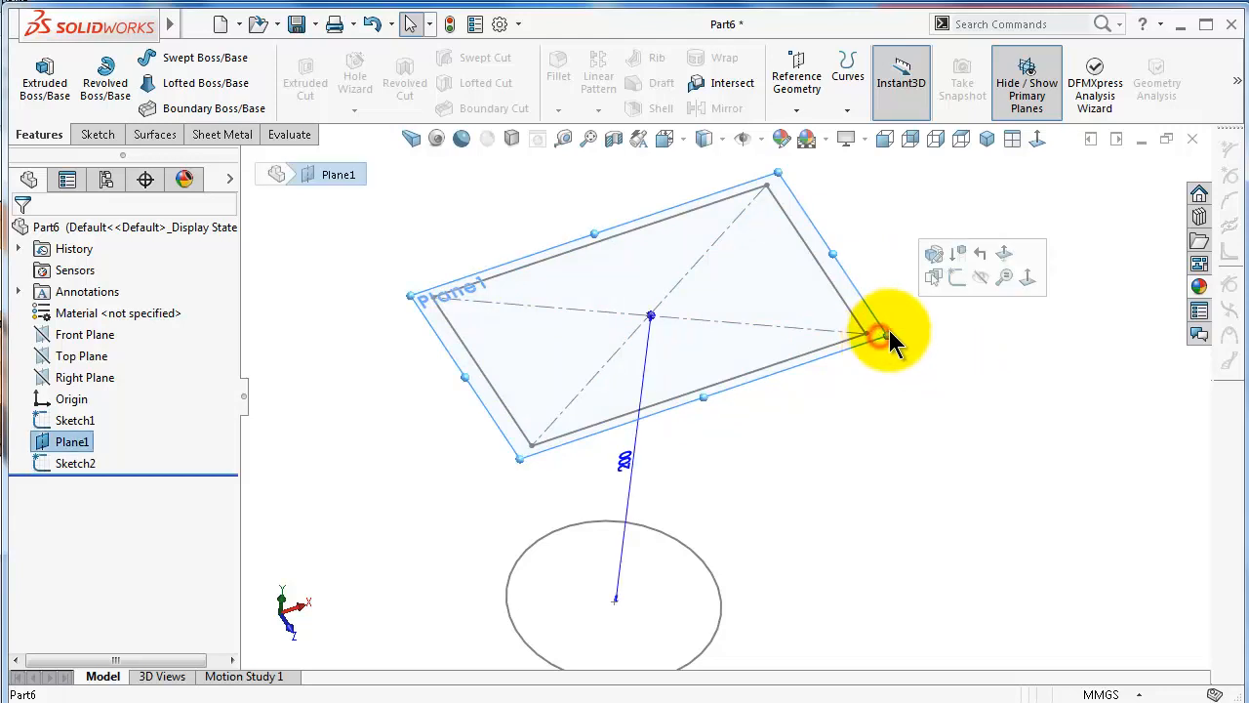
{"action": "left_click", "coordinate": [980, 276]}
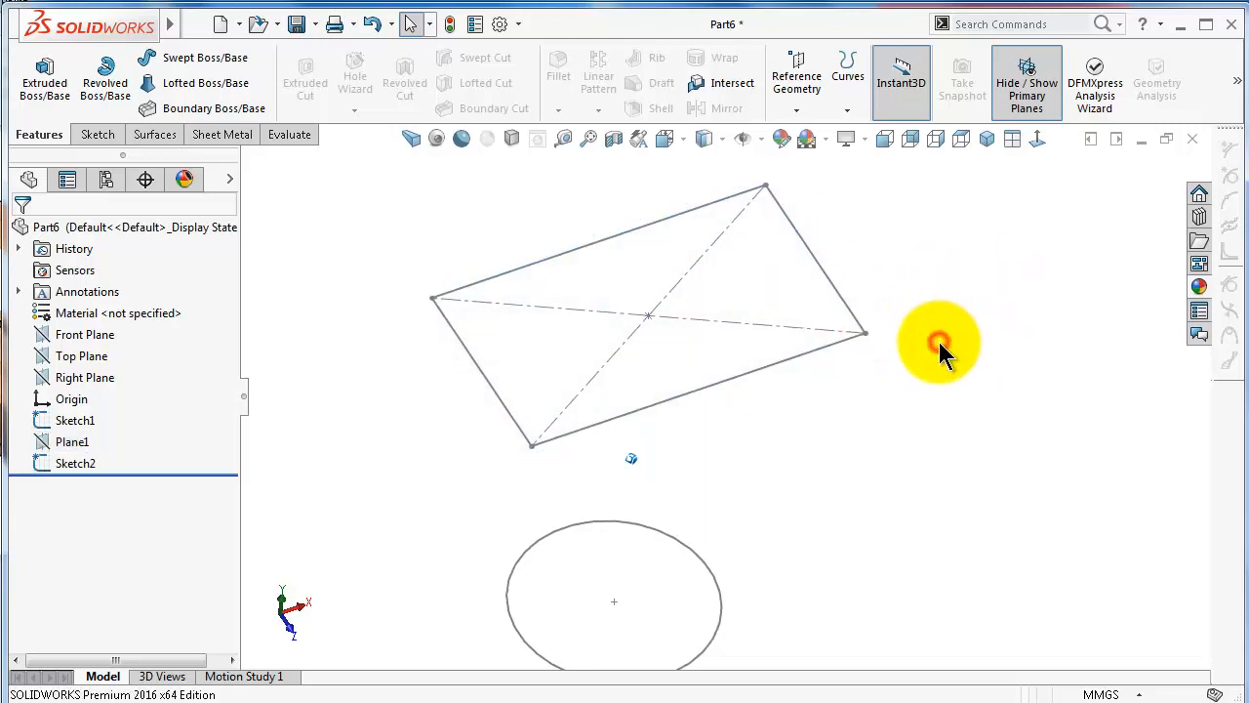
{"action": "middle_click_drag", "start_coordinate": [939, 342], "coordinate": [819, 315]}
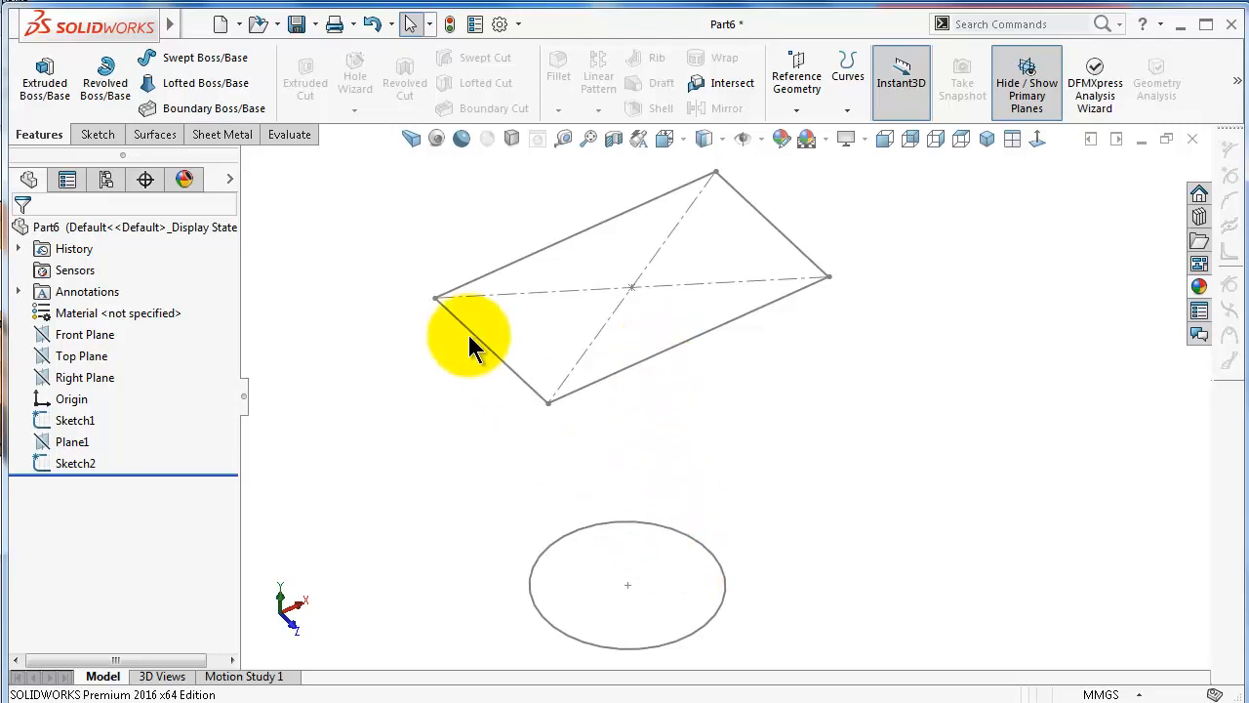
{"action": "left_click", "coordinate": [162, 134]}
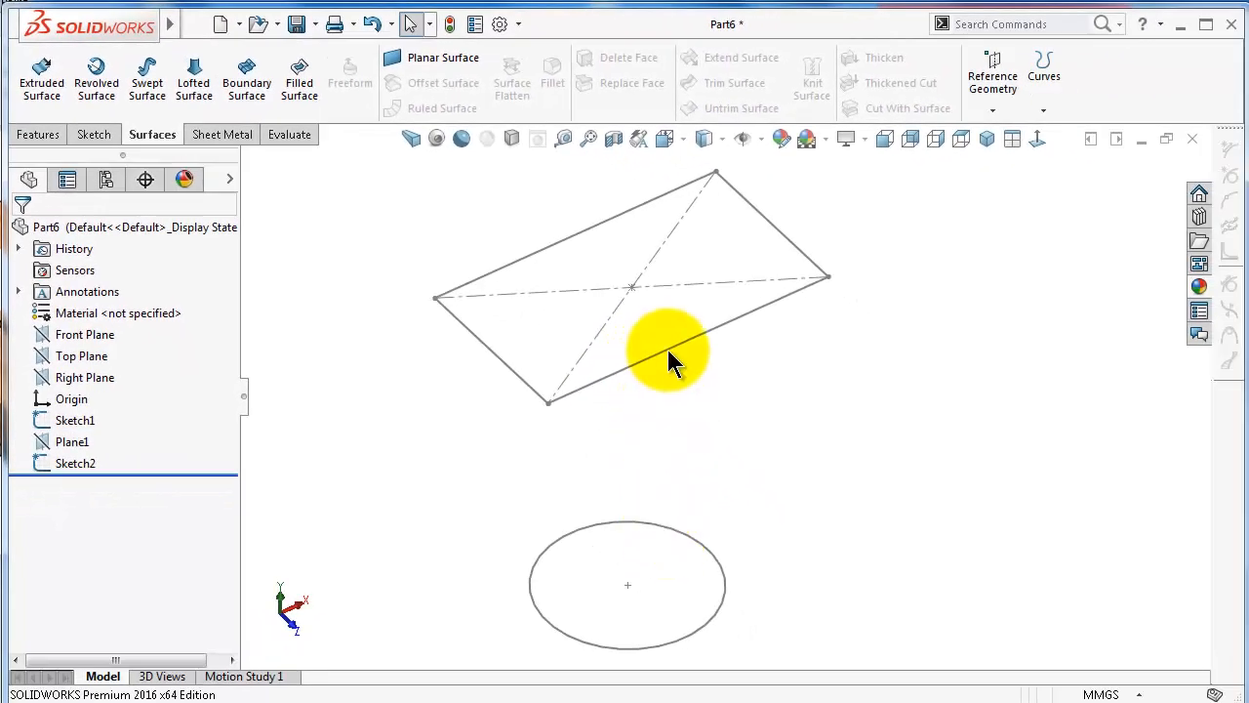
Try to create a bent sheet metal Lofted-Bend between the closed rectangle and circle sketches.
{"action": "left_click", "coordinate": [223, 137]}
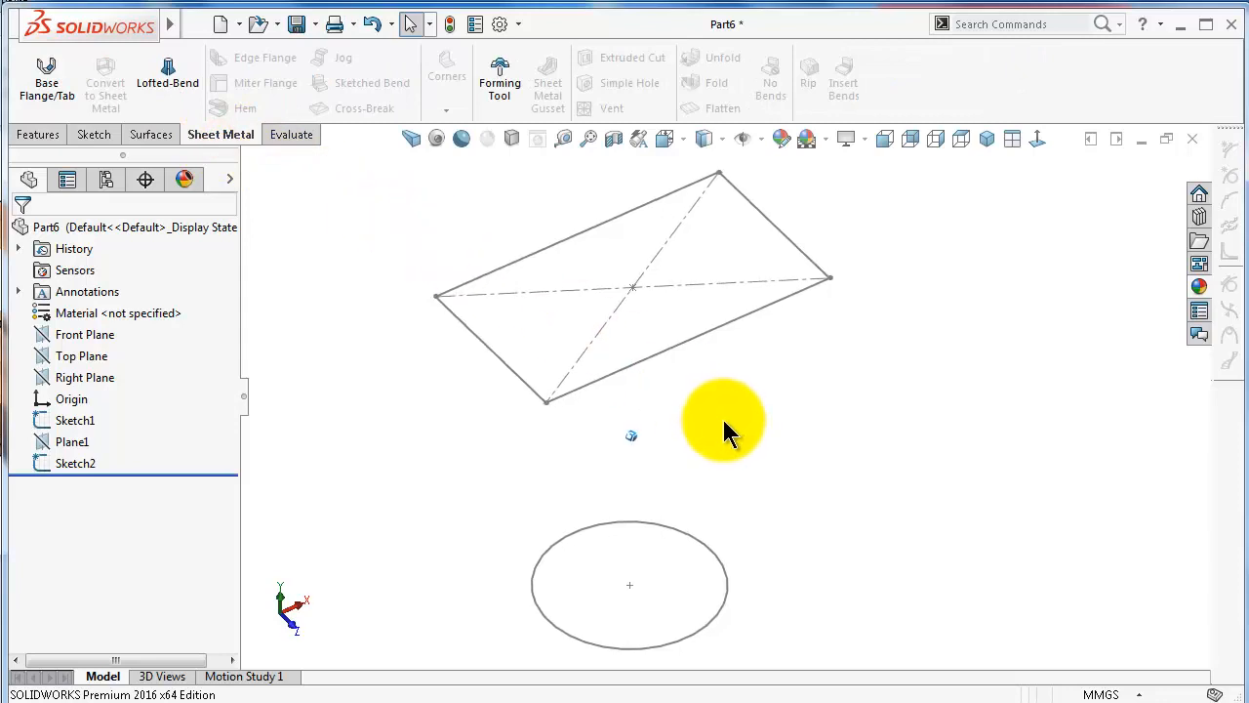
{"action": "middle_click_drag", "start_coordinate": [724, 420], "coordinate": [664, 359]}
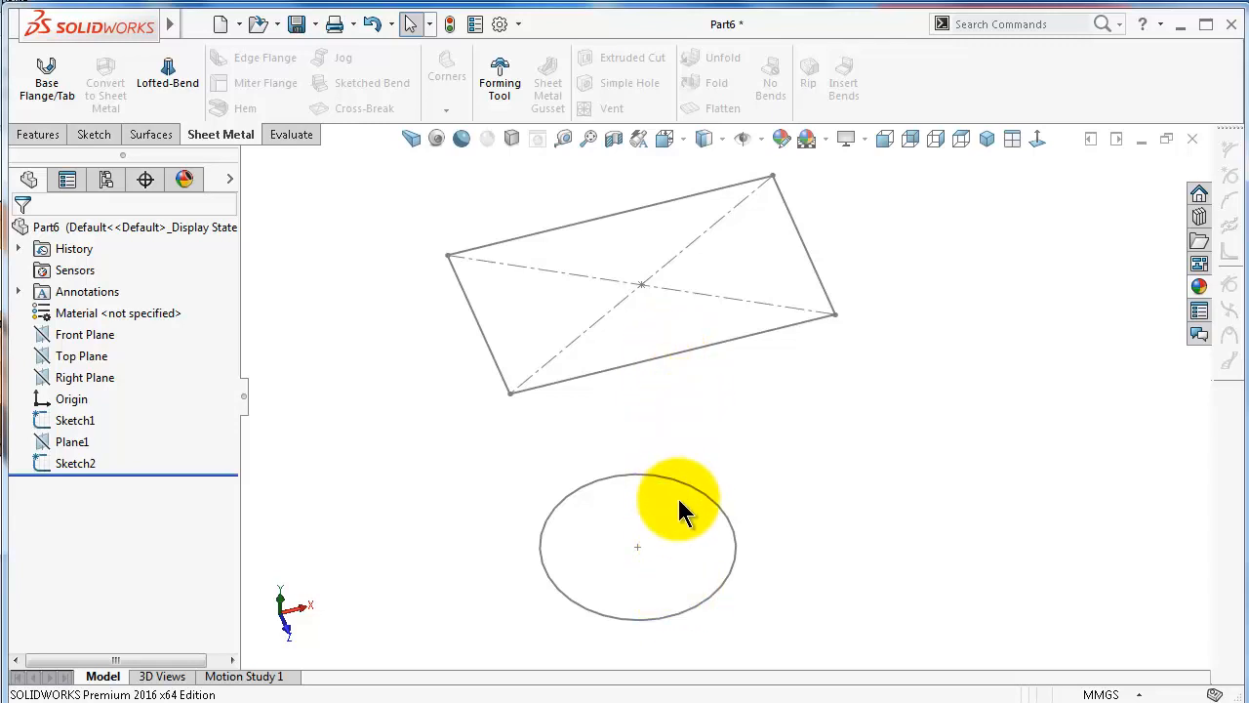
{"action": "middle_click_drag", "start_coordinate": [682, 510], "coordinate": [683, 507]}
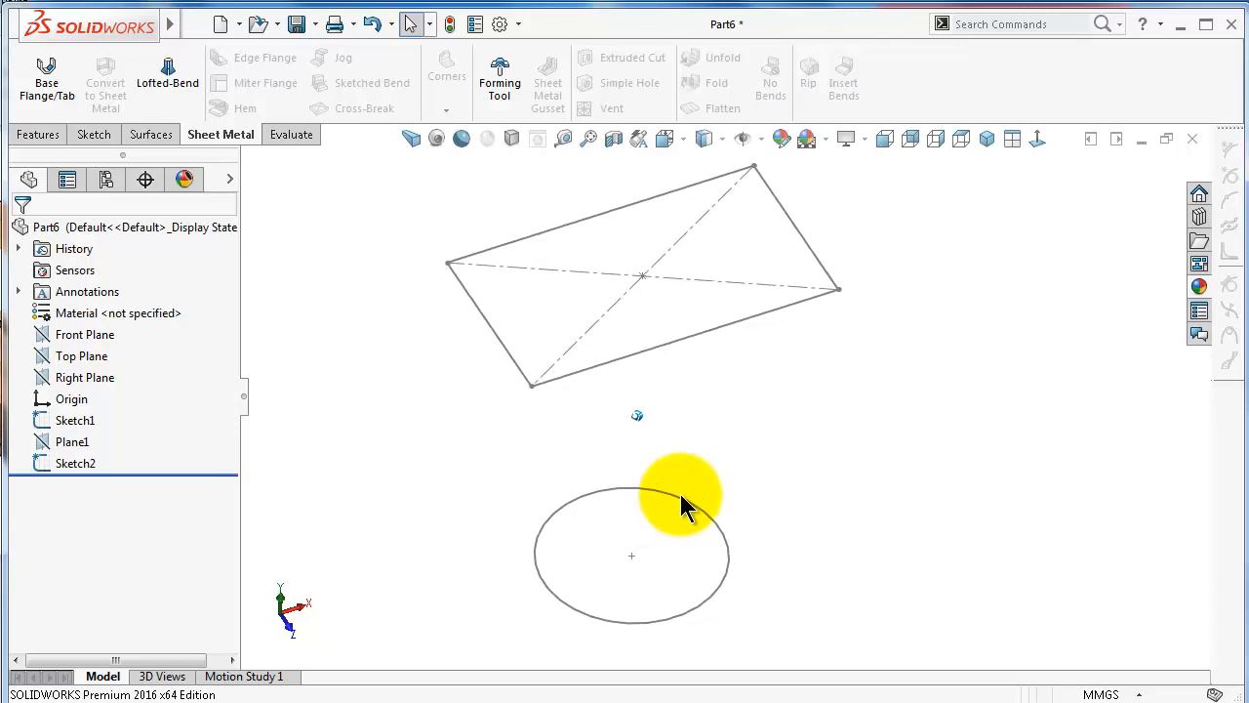
{"action": "left_click", "coordinate": [169, 85]}
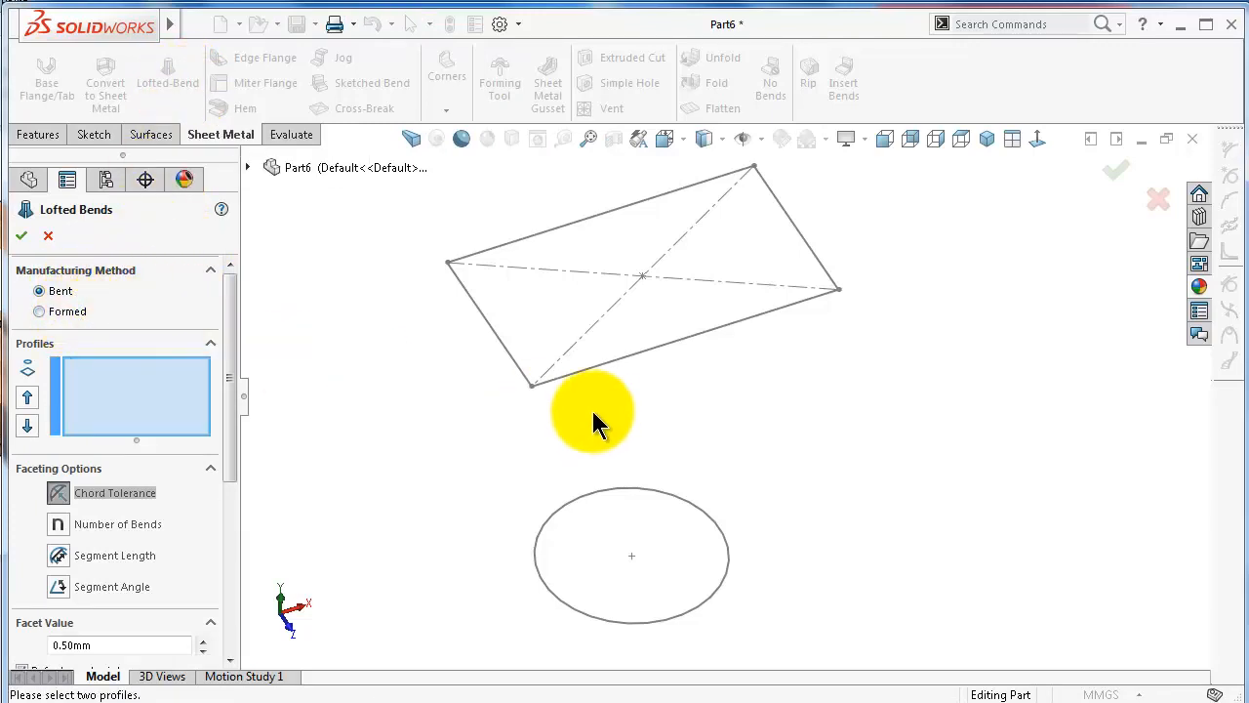
{"action": "left_click", "coordinate": [576, 372]}
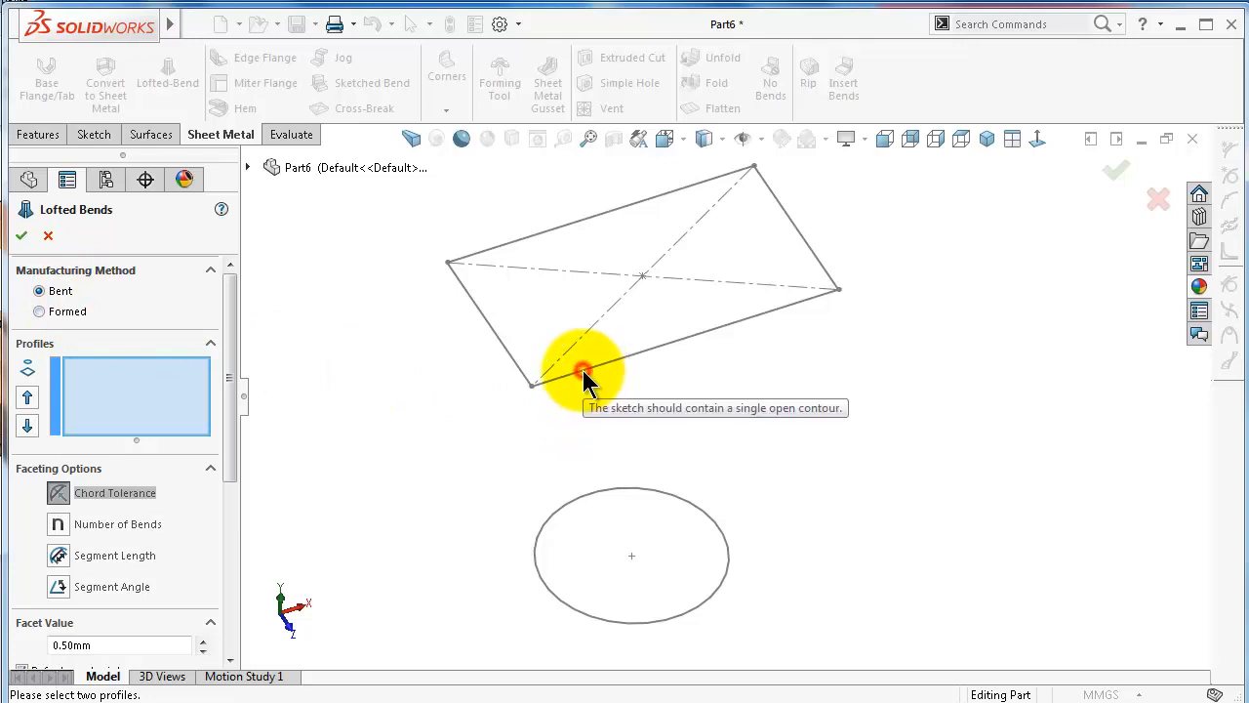
{"action": "left_click", "coordinate": [574, 373]}
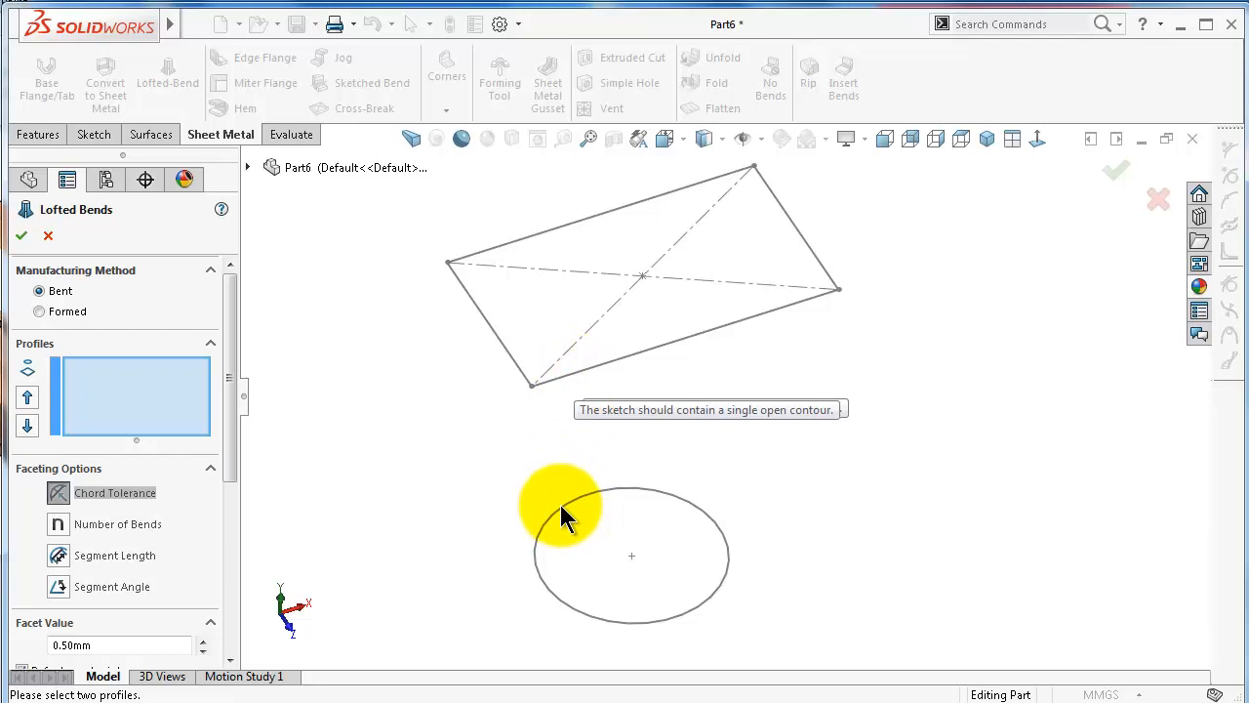
{"action": "left_click", "coordinate": [560, 506]}
{"action": "left_click", "coordinate": [573, 375]}
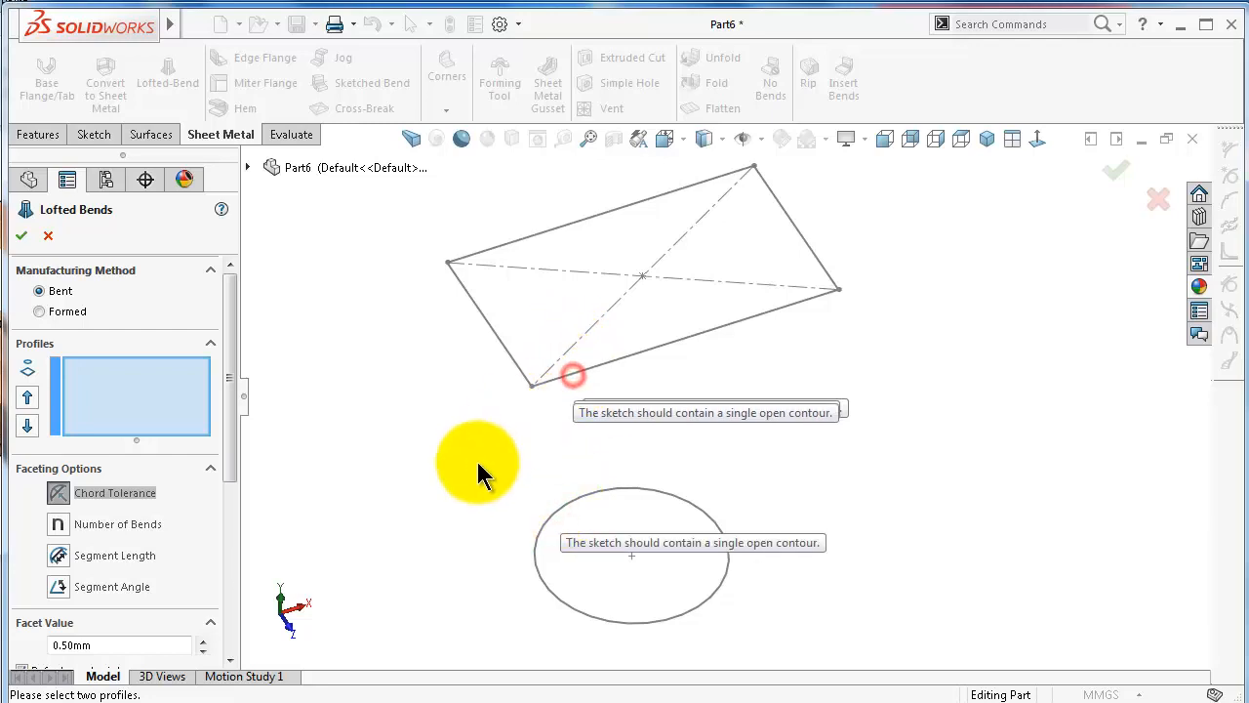
{"action": "left_click", "coordinate": [457, 493]}
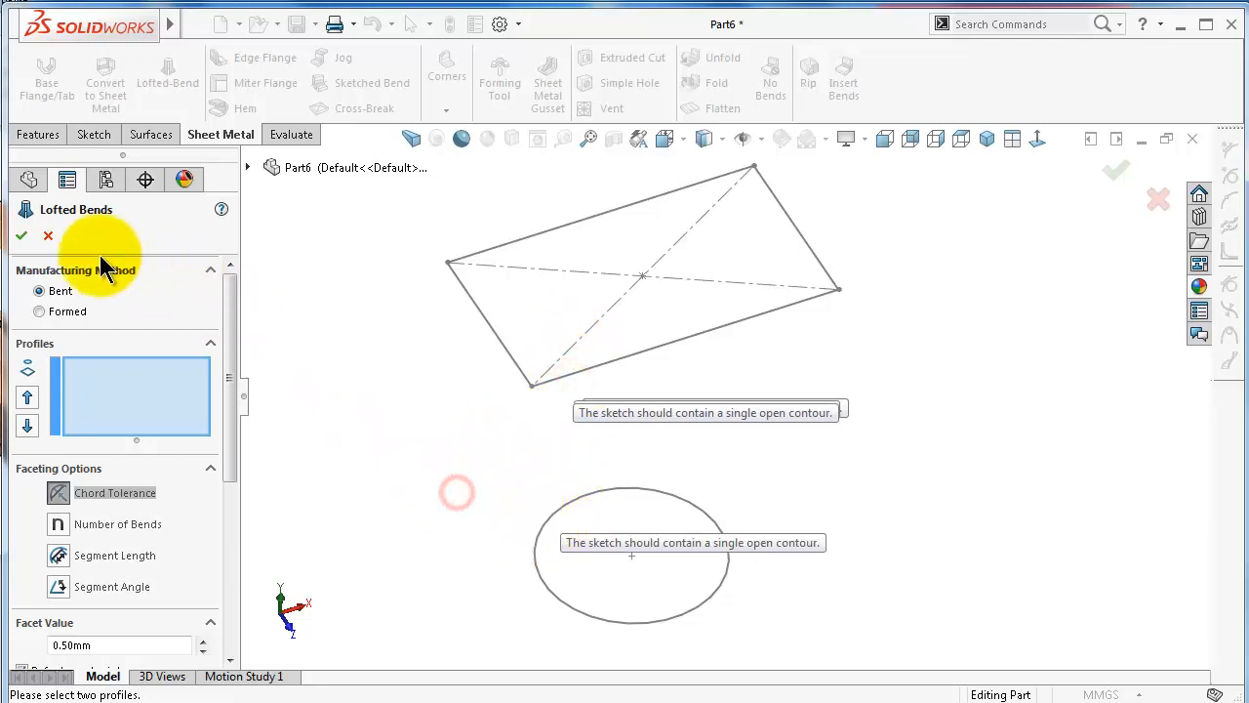
{"action": "left_click", "coordinate": [46, 235]}
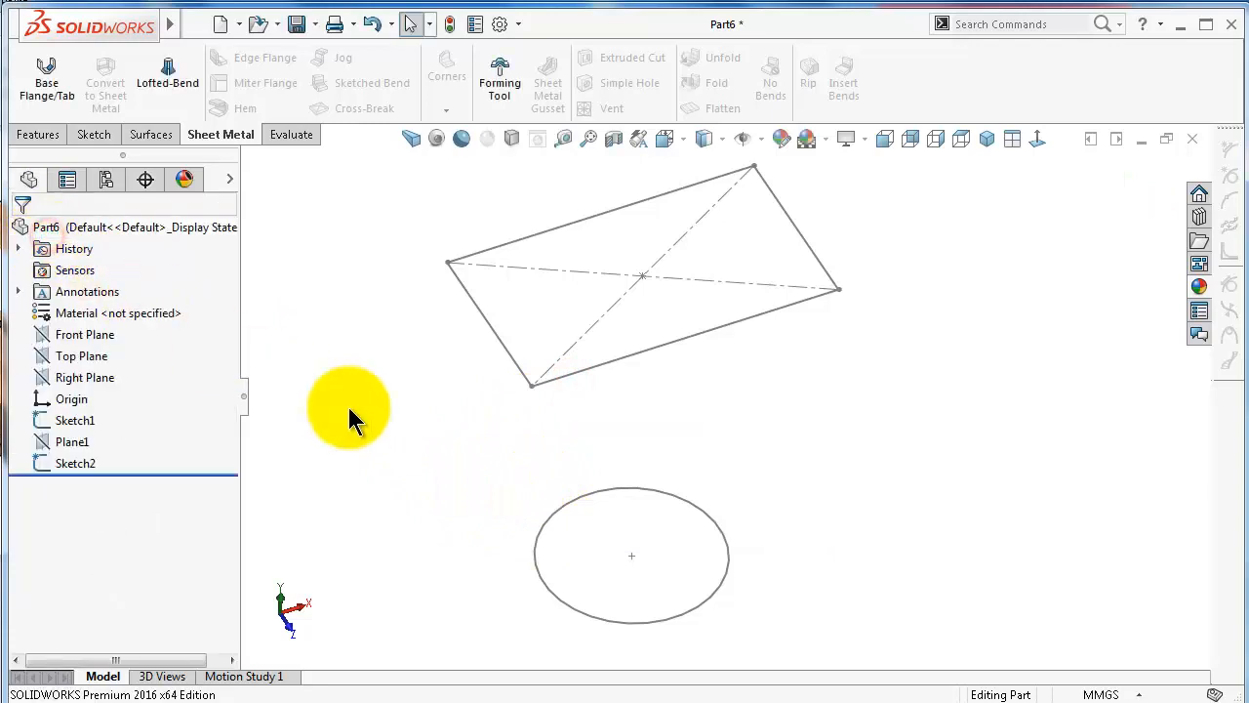
Edit the circle's sketch and draw a vertical centerline from the origin to the circle's uppermost point.
{"action": "left_click", "coordinate": [704, 599]}
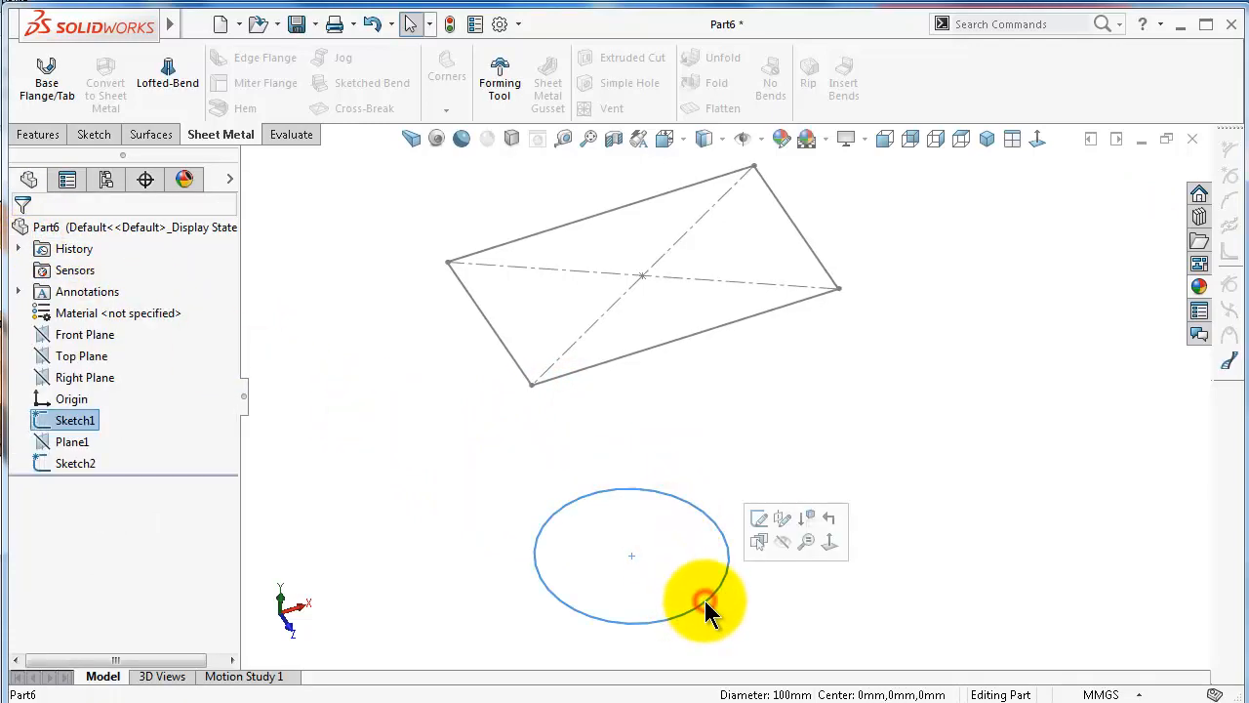
{"action": "left_click", "coordinate": [759, 518]}
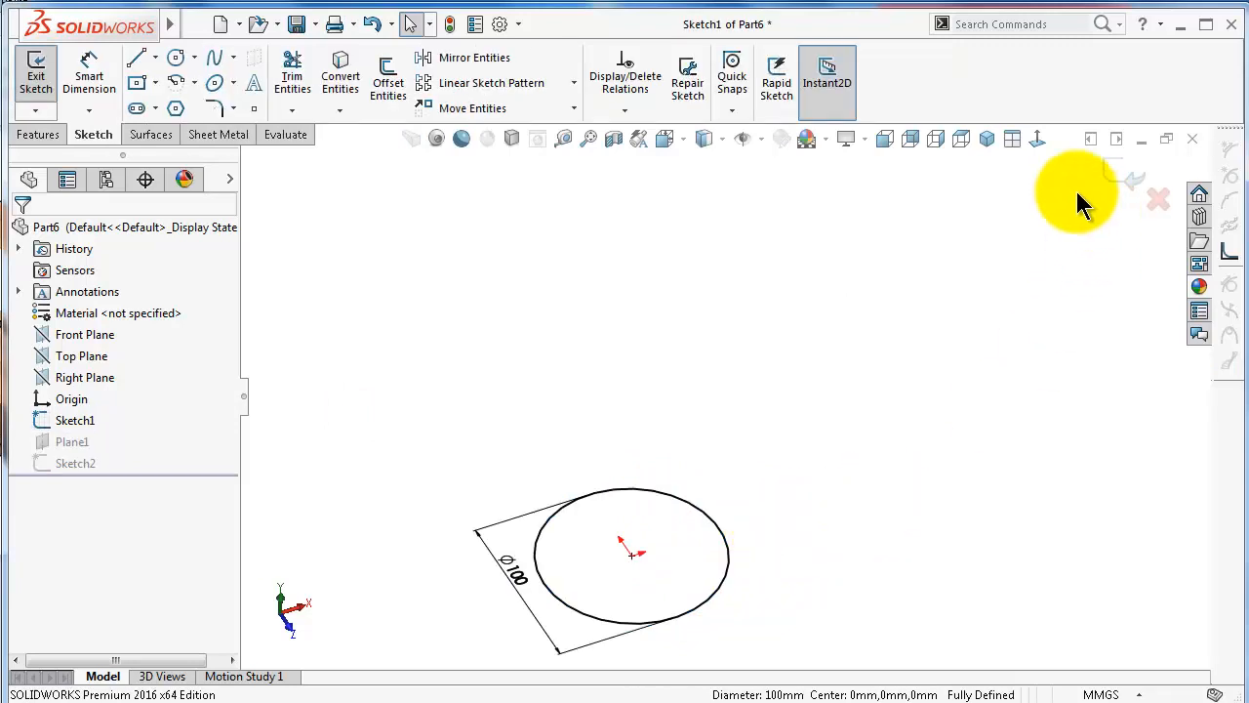
{"action": "left_click", "coordinate": [1037, 138]}
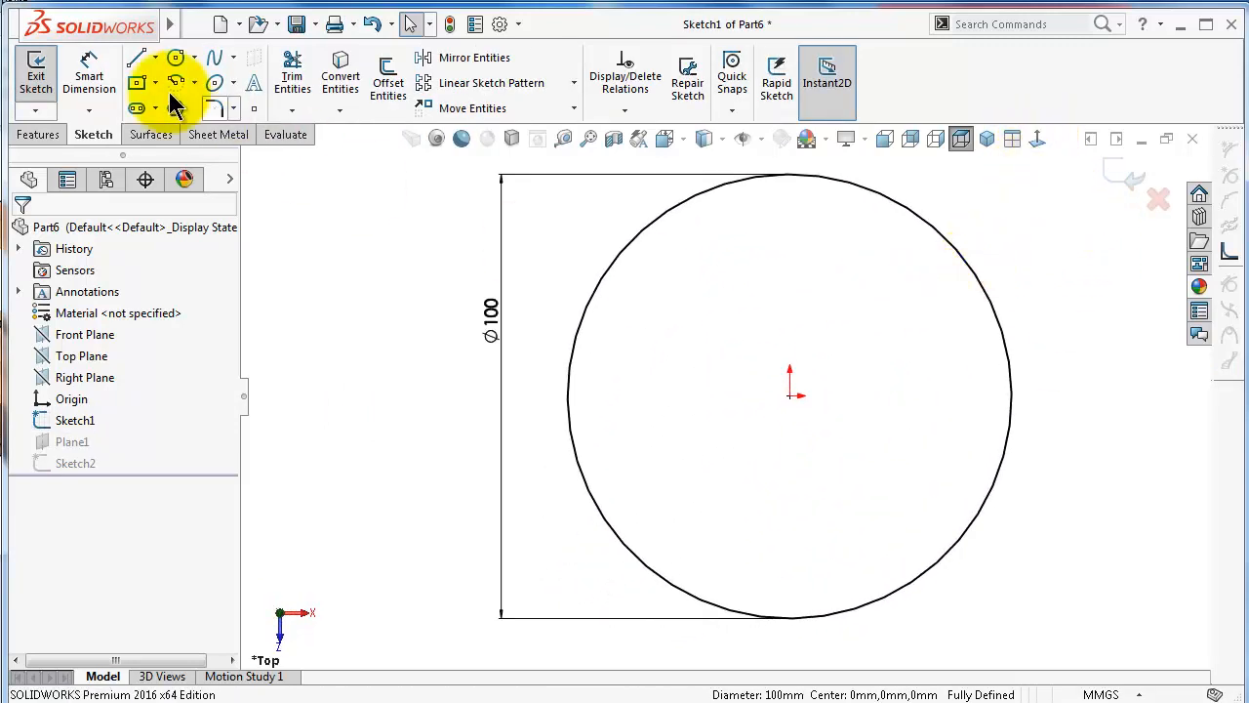
{"action": "left_click", "coordinate": [155, 57]}
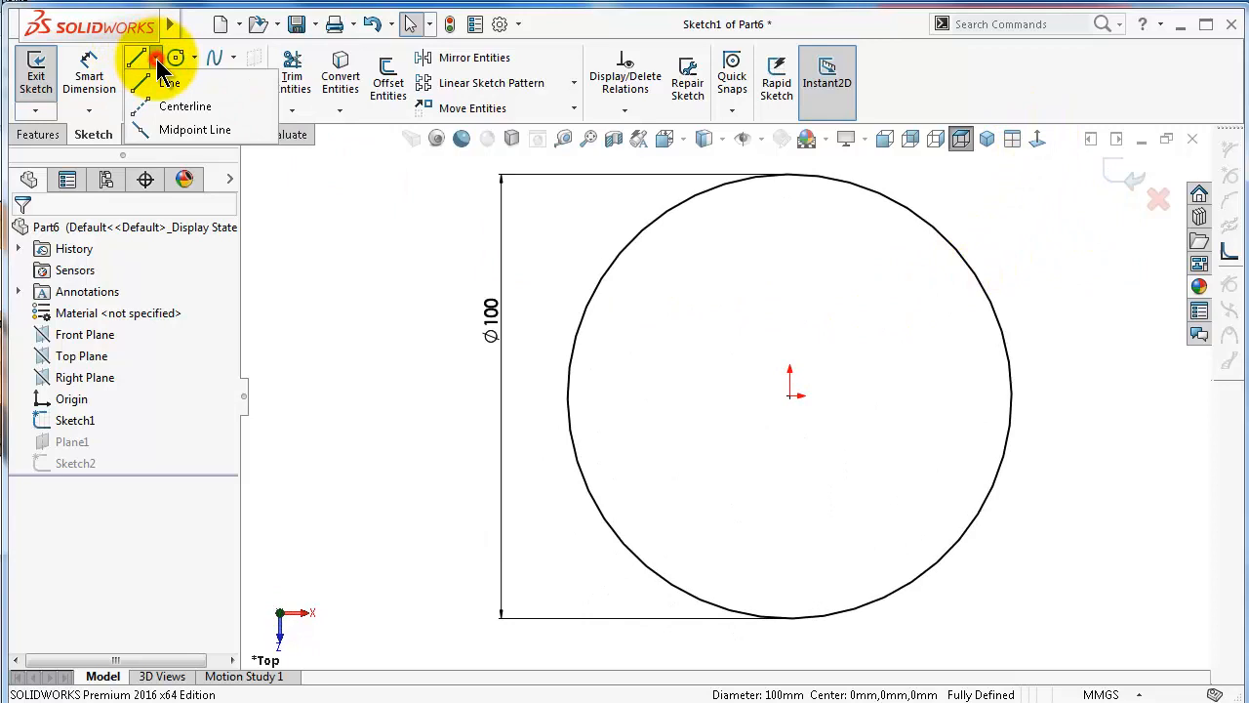
{"action": "left_click", "coordinate": [182, 108]}
{"action": "scroll", "coordinate": [724, 392], "scroll_direction": "up", "scroll_amount": 2}
{"action": "scroll", "coordinate": [769, 298], "scroll_direction": "down", "scroll_amount": 1}
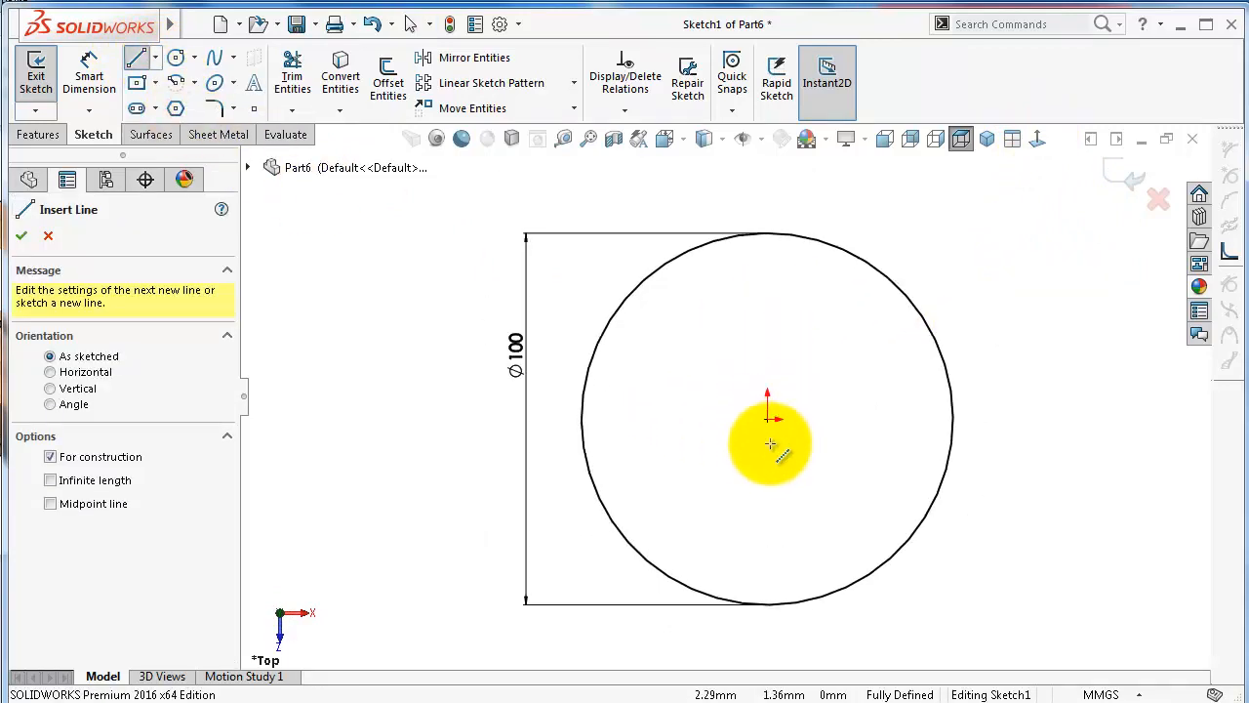
{"action": "left_click_drag", "start_coordinate": [771, 419], "coordinate": [767, 235]}
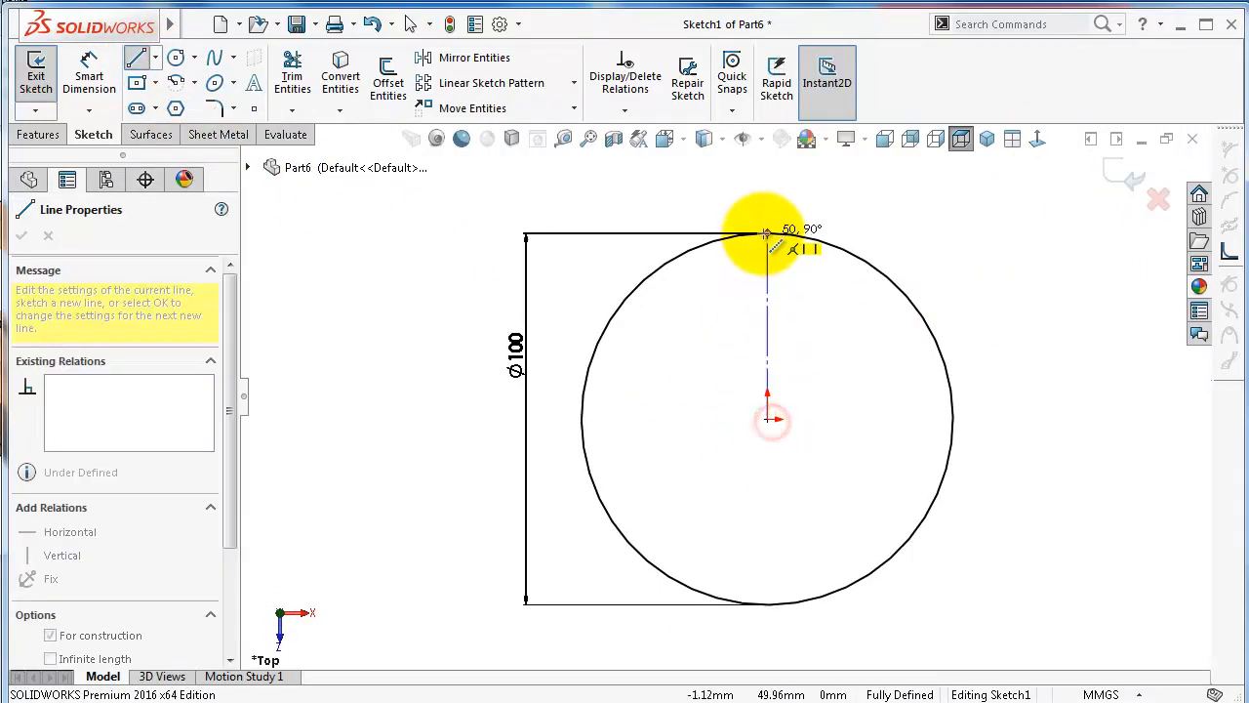
{"action": "scroll", "coordinate": [761, 269], "scroll_direction": "down", "scroll_amount": 2}
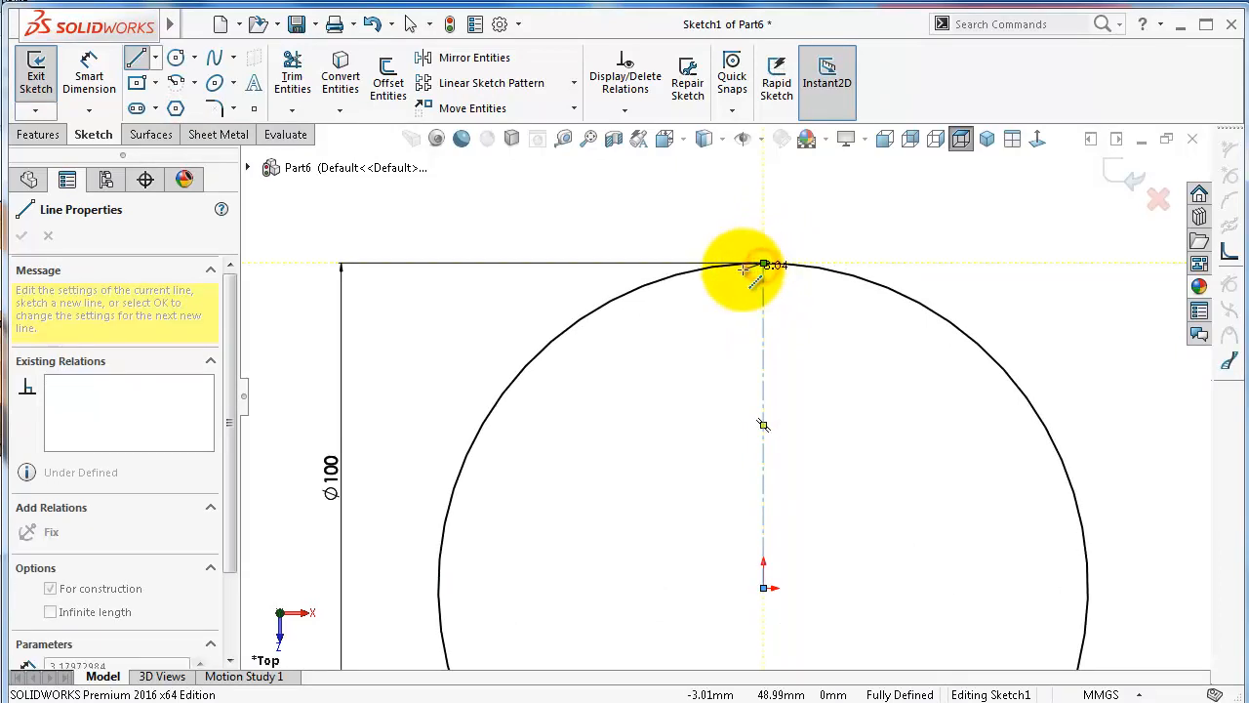
{"action": "key", "text": "Escape"}
Sketch a center rectangle about 3.2 mm square on the centerline's upper endpoint and convert it to construction geometry.
{"action": "scroll", "coordinate": [767, 273], "scroll_direction": "down", "scroll_amount": 3}
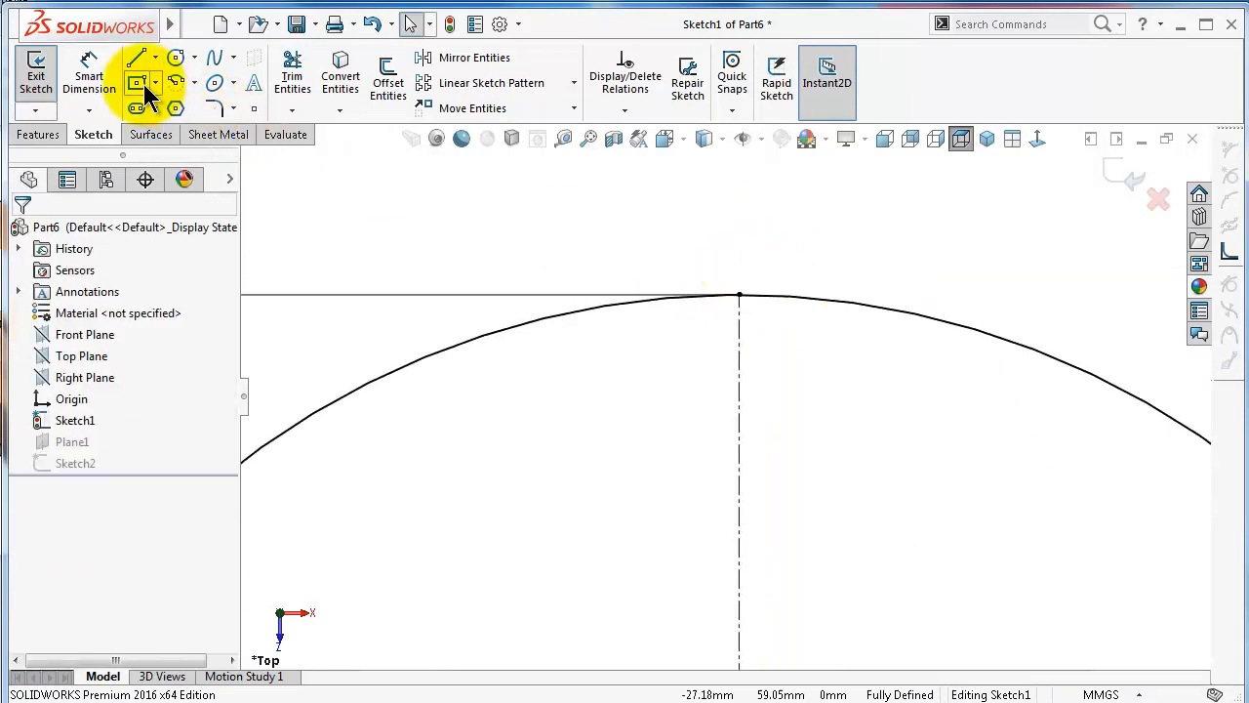
{"action": "left_click", "coordinate": [140, 83]}
{"action": "left_click", "coordinate": [739, 295]}
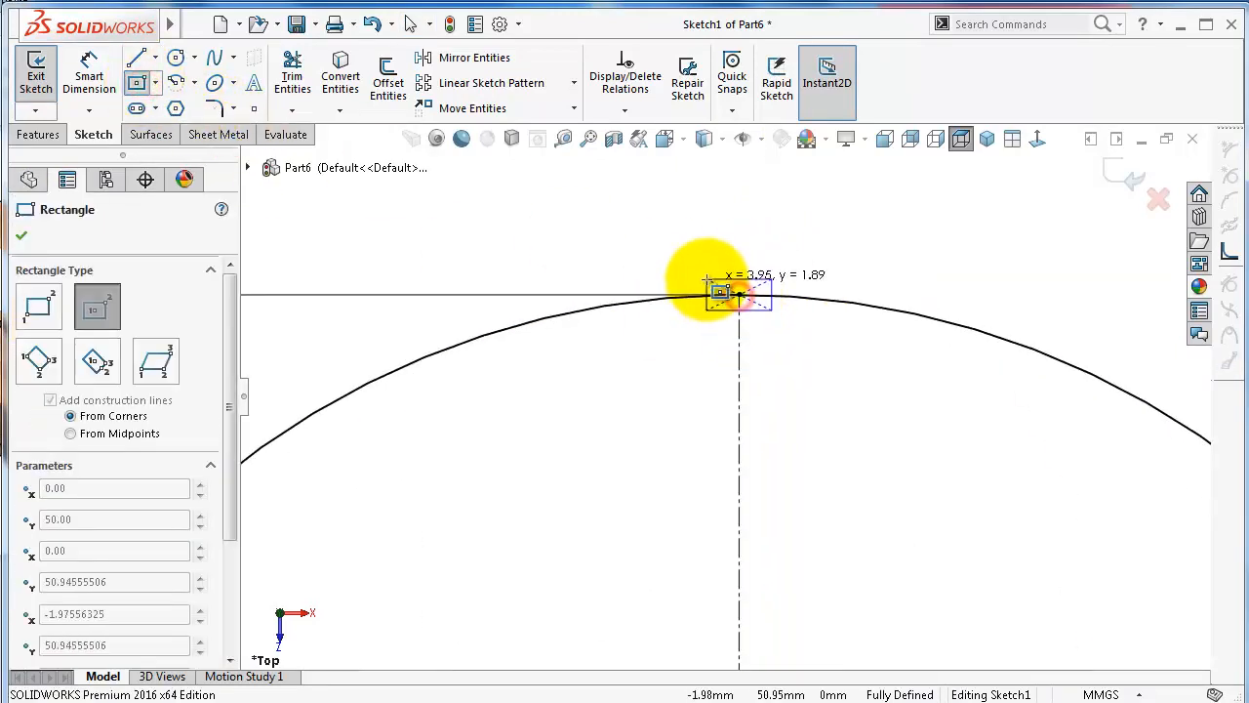
{"action": "left_click", "coordinate": [712, 267]}
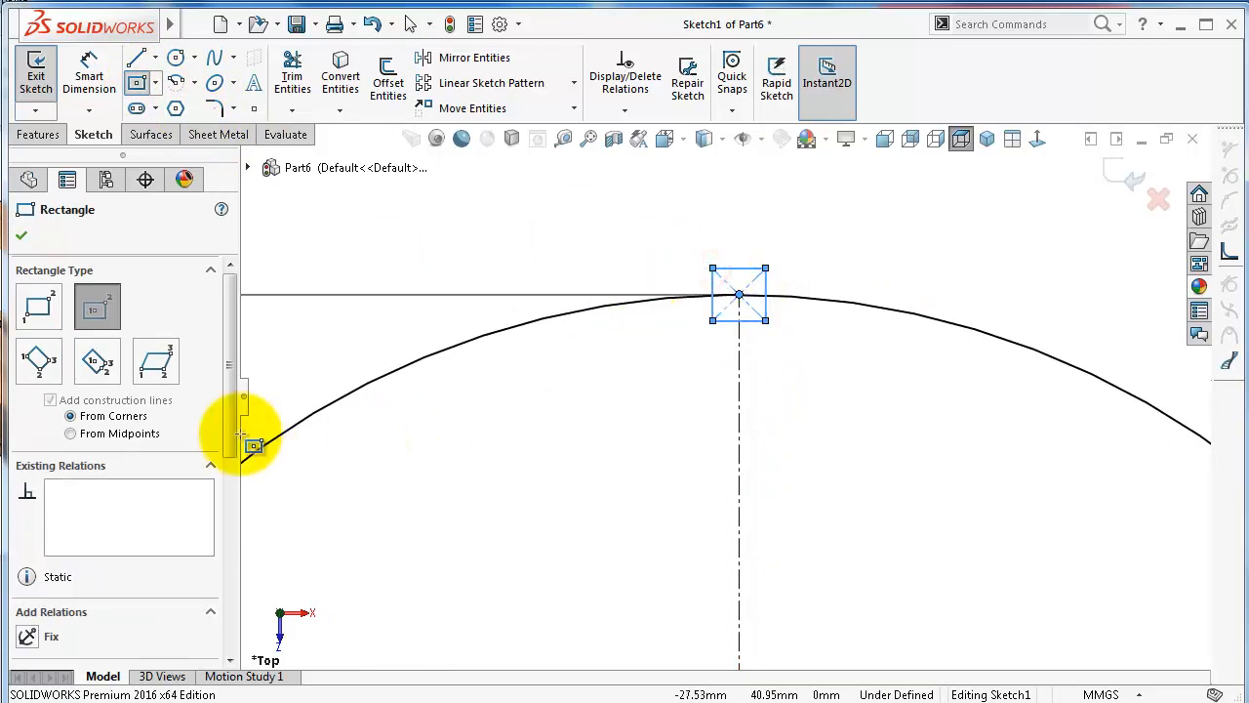
{"action": "left_click_drag", "start_coordinate": [235, 426], "coordinate": [241, 501]}
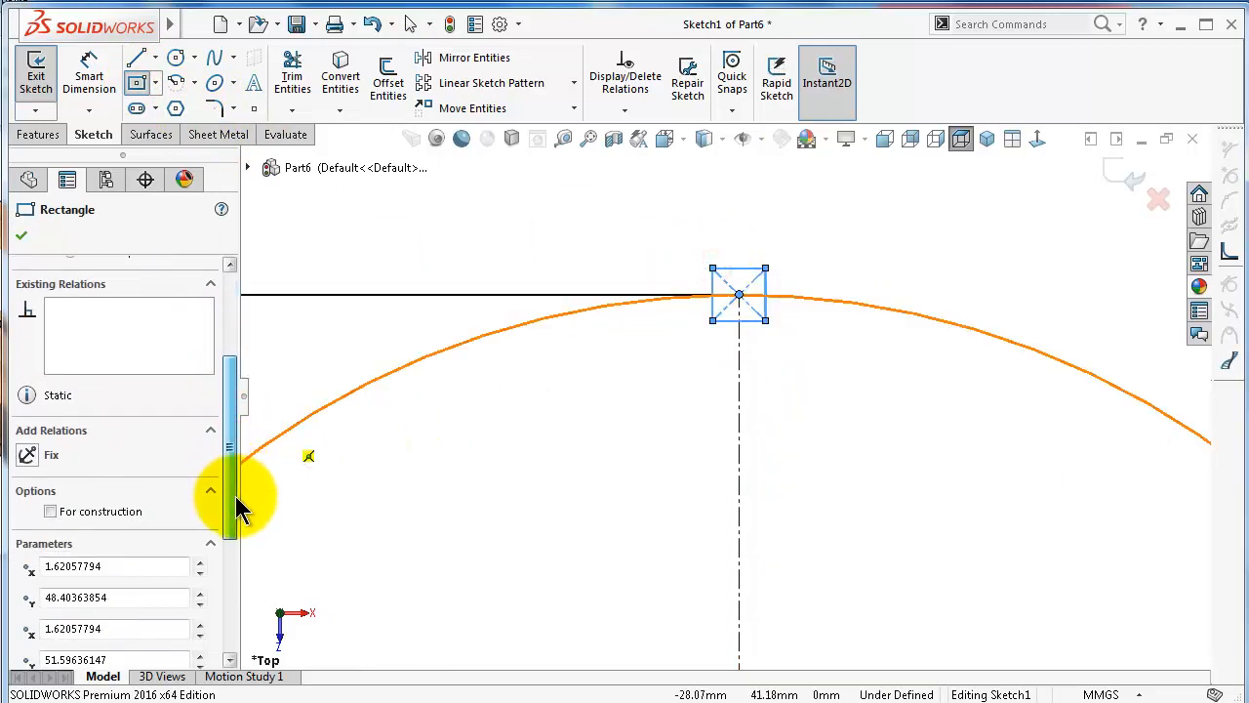
{"action": "left_click", "coordinate": [132, 494]}
{"action": "left_click", "coordinate": [21, 235]}
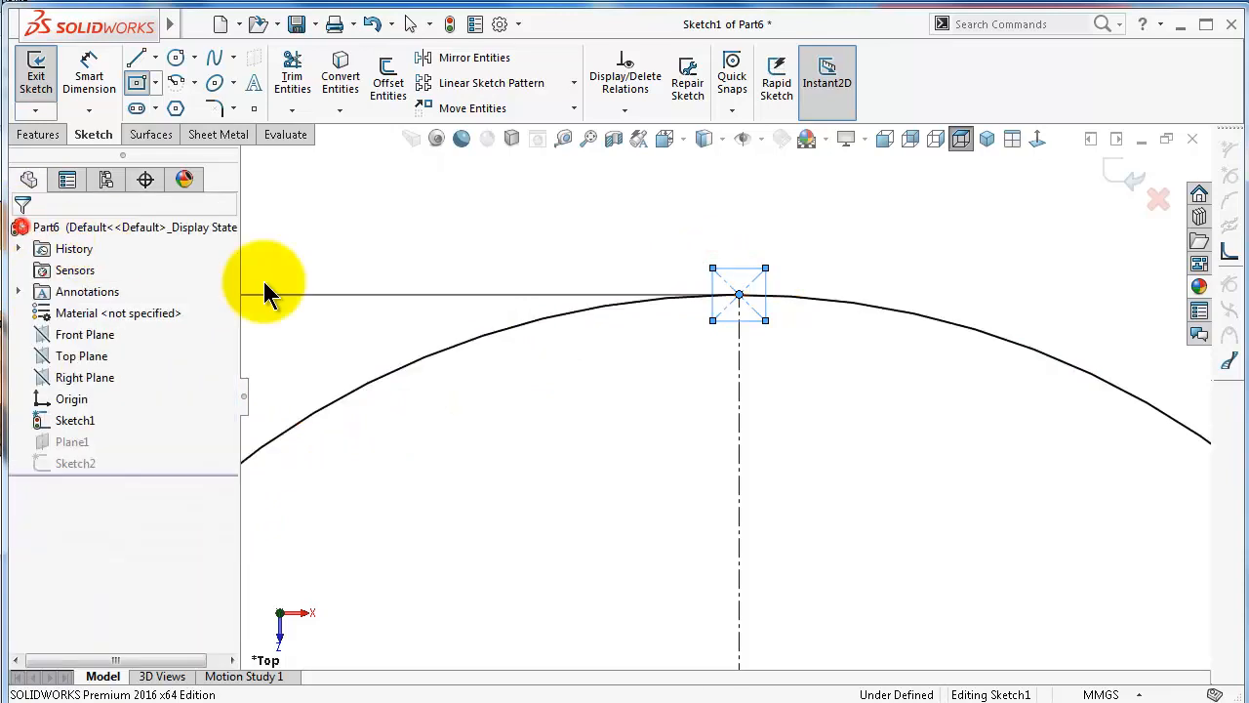
Dimension the small construction rectangle's upper side to 2.5 mm.
{"action": "scroll", "coordinate": [683, 292], "scroll_direction": "up", "scroll_amount": 2}
{"action": "left_click", "coordinate": [837, 294]}
{"action": "right_click_drag", "start_coordinate": [798, 304], "coordinate": [782, 217]}
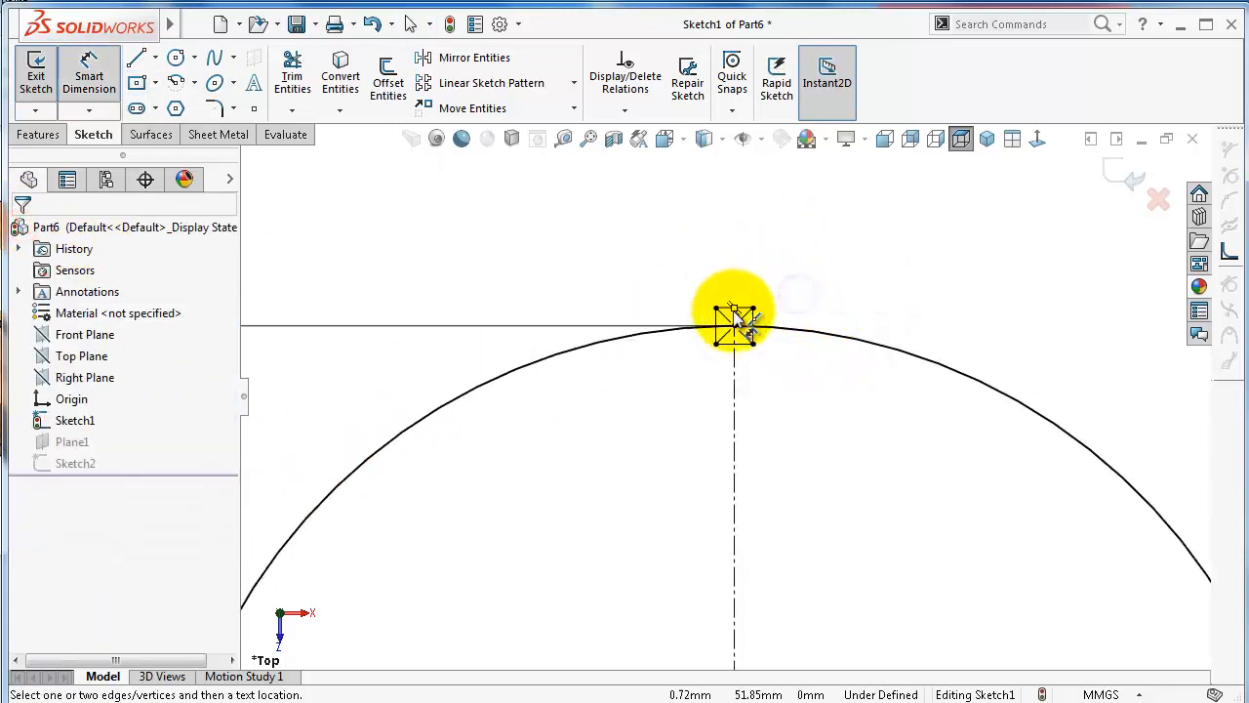
{"action": "left_click", "coordinate": [742, 307]}
{"action": "left_click", "coordinate": [744, 283]}
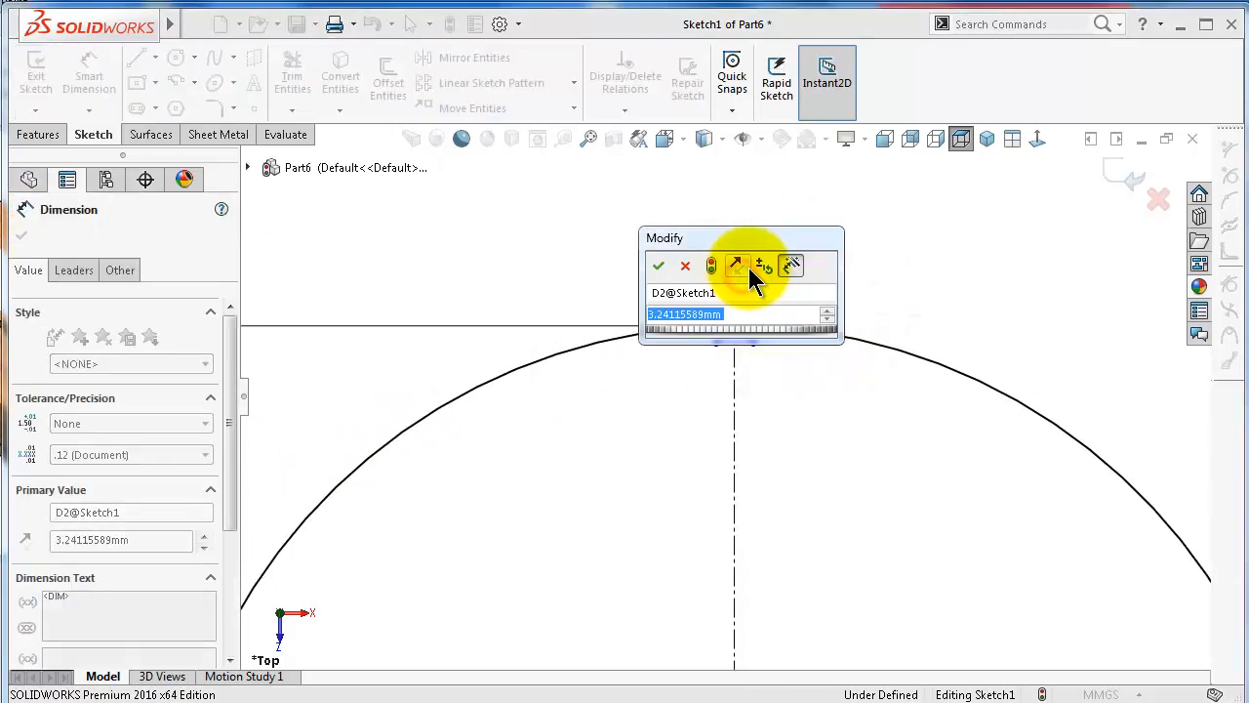
{"action": "type", "text": "2.5"}
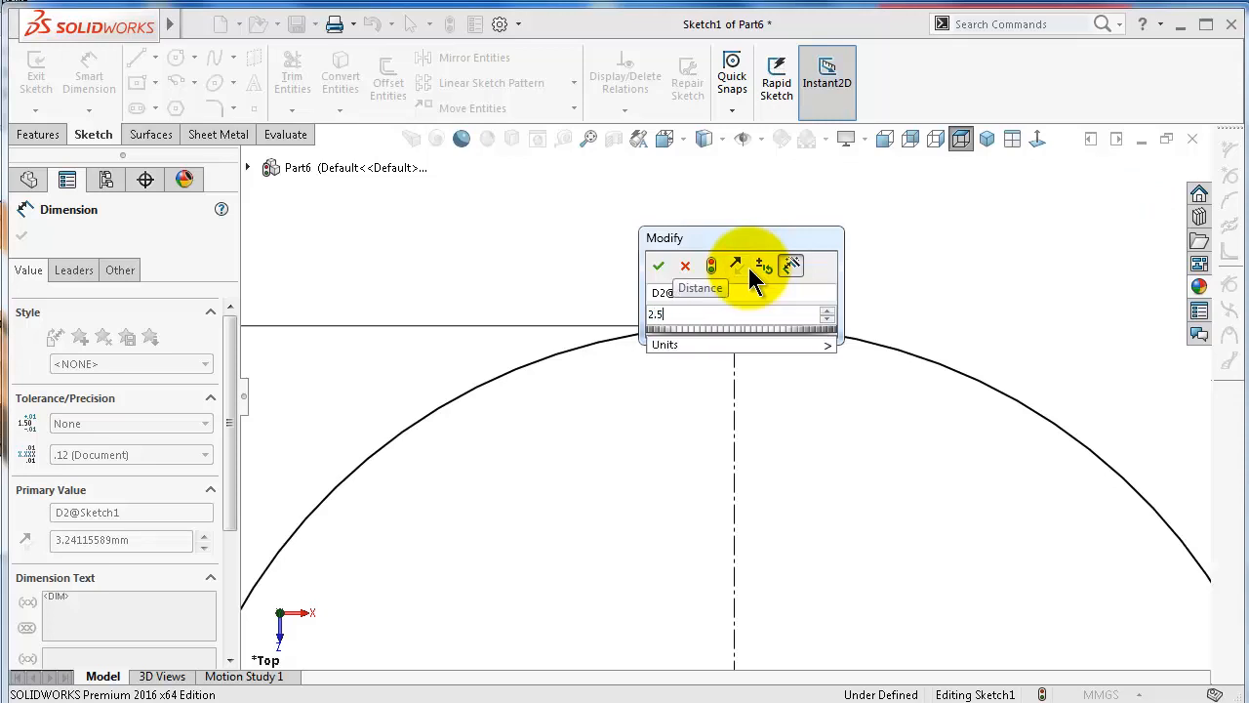
{"action": "key", "text": "Return"}
{"action": "scroll", "coordinate": [712, 341], "scroll_direction": "down", "scroll_amount": 2}
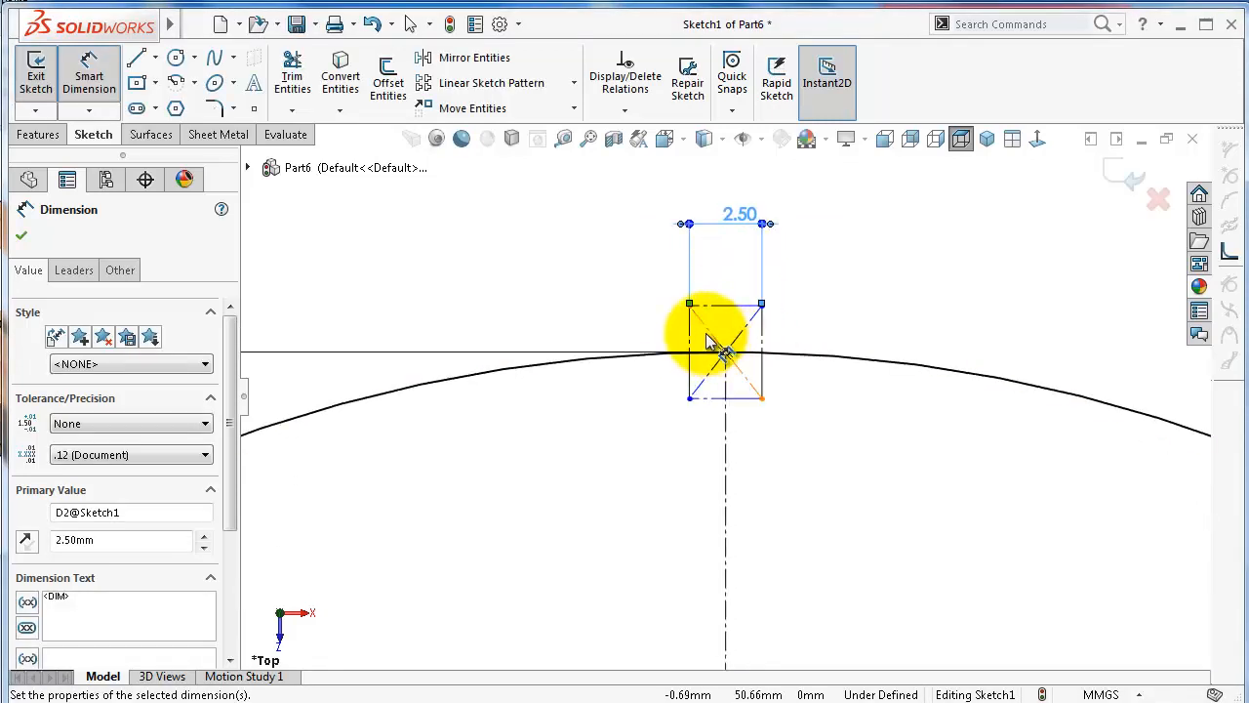
{"action": "key", "text": "Escape"}
Make the small rectangle's upper and left sides equal in length.
{"action": "left_click", "coordinate": [730, 306]}
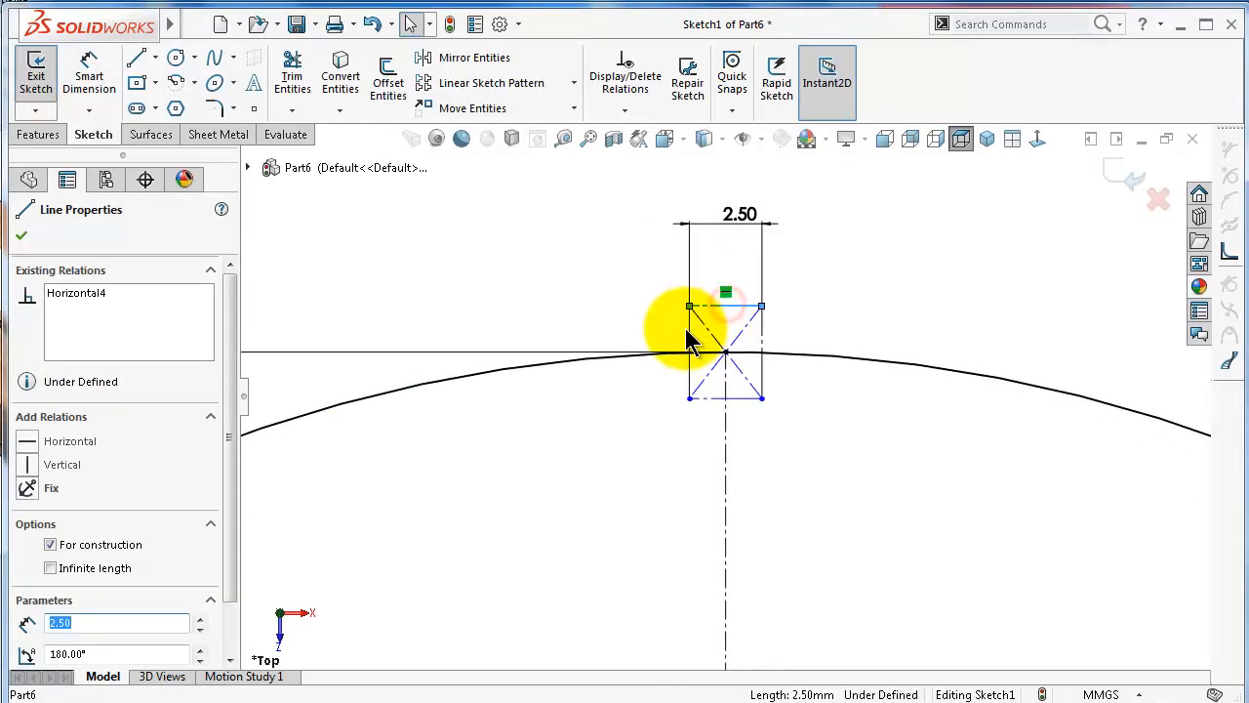
{"action": "left_click", "coordinate": [689, 337], "text": "ctrl"}
{"action": "left_click", "coordinate": [866, 241]}
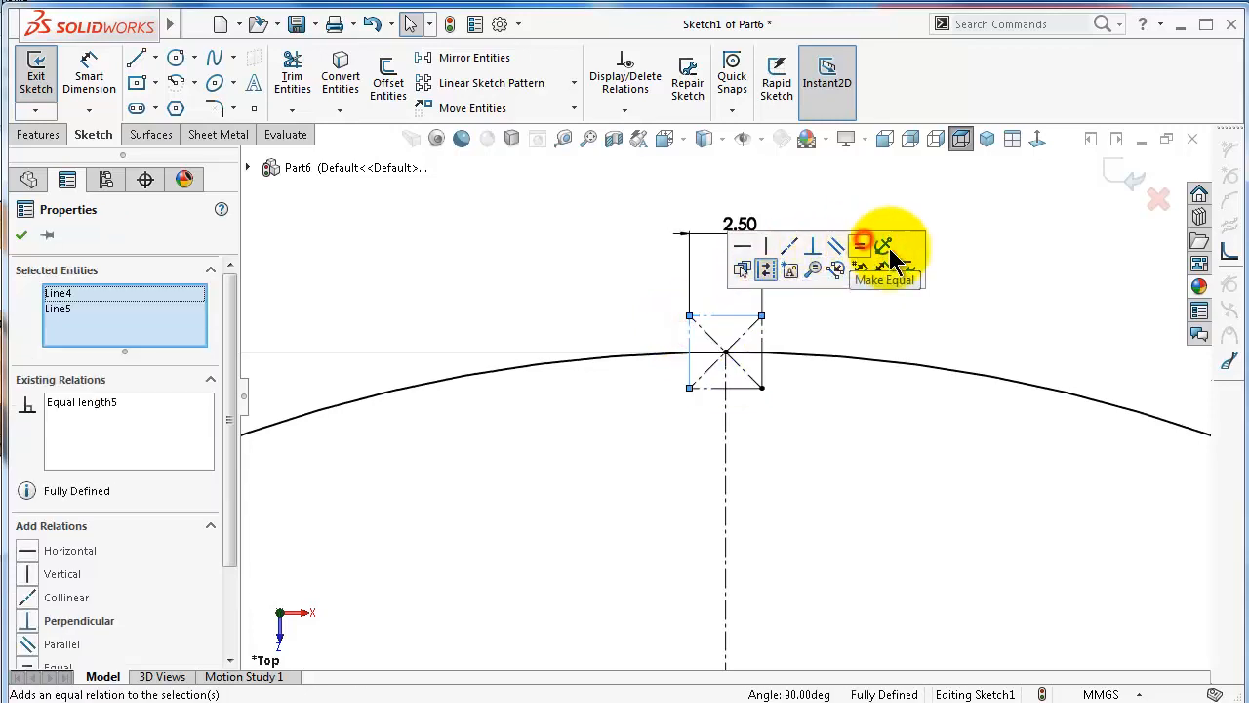
{"action": "left_click", "coordinate": [1037, 285]}
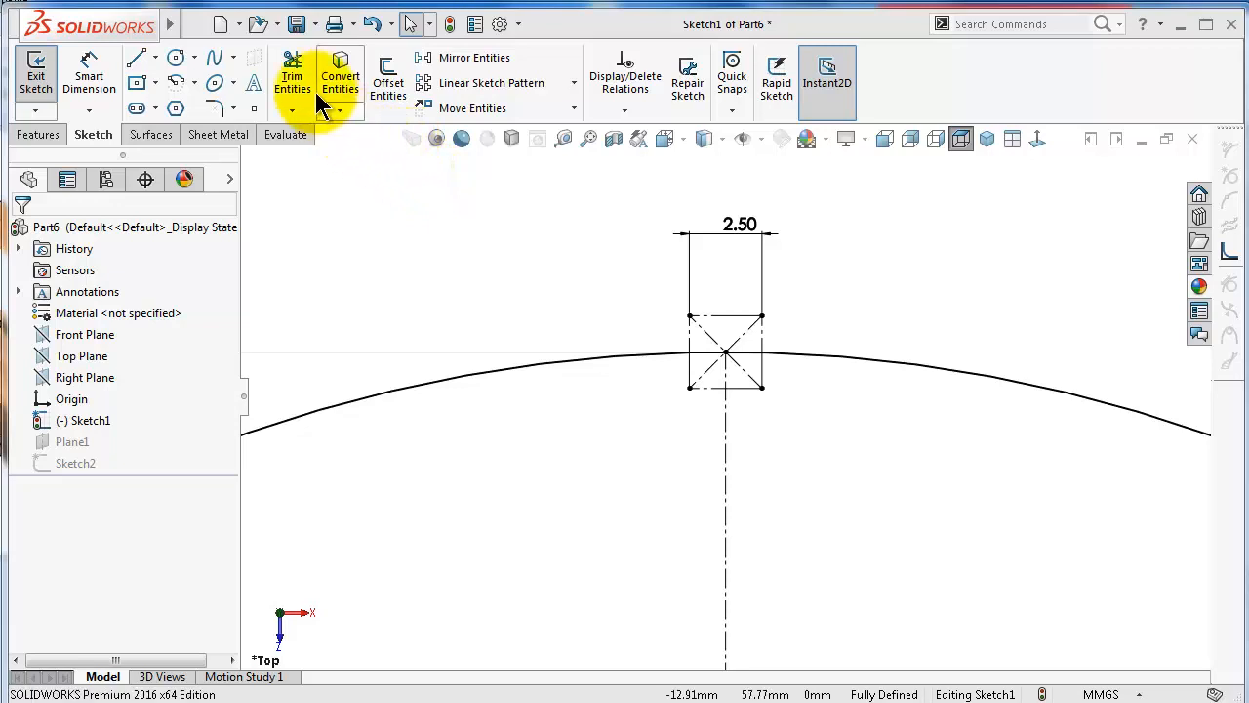
Trim away the part of the circle inside the small construction square to open the profile.
{"action": "left_click", "coordinate": [291, 73]}
{"action": "scroll", "coordinate": [817, 412], "scroll_direction": "down", "scroll_amount": 3}
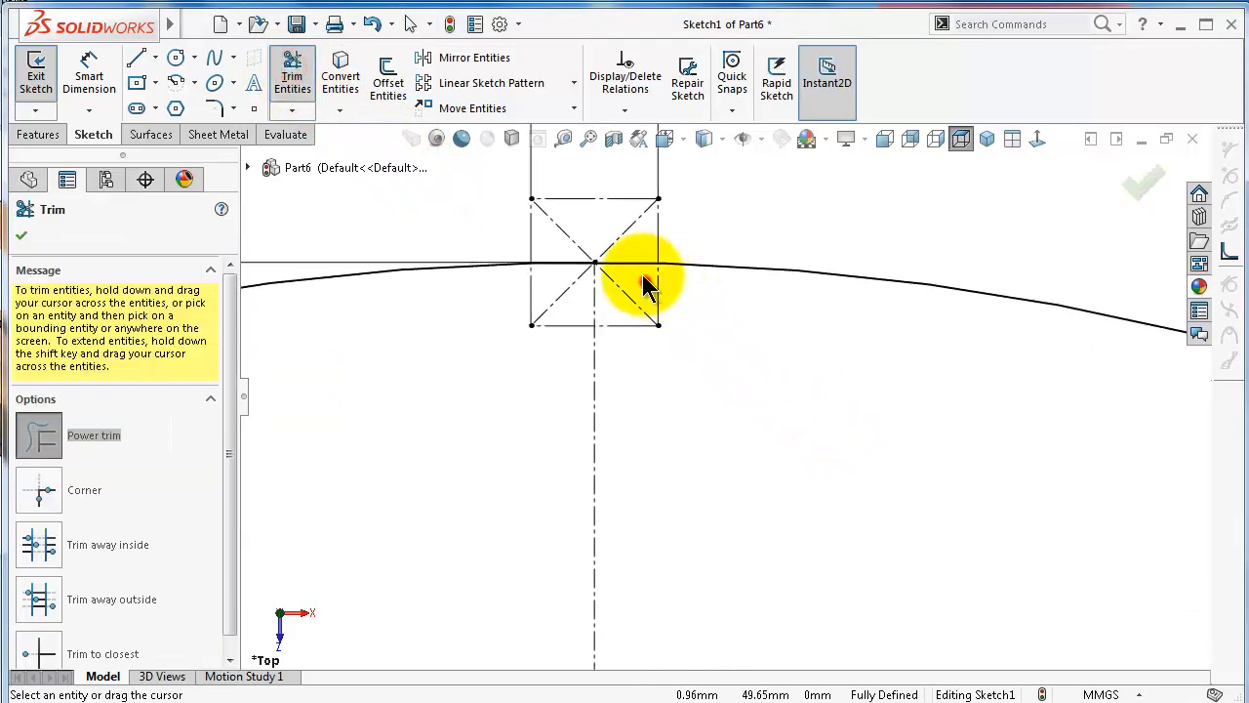
{"action": "left_click_drag", "start_coordinate": [644, 281], "coordinate": [633, 248]}
{"action": "mouse_move", "coordinate": [548, 289]}
{"action": "left_mouse_down"}
{"action": "mouse_move", "coordinate": [554, 254]}
{"action": "mouse_move", "coordinate": [575, 237]}
{"action": "left_mouse_up"}
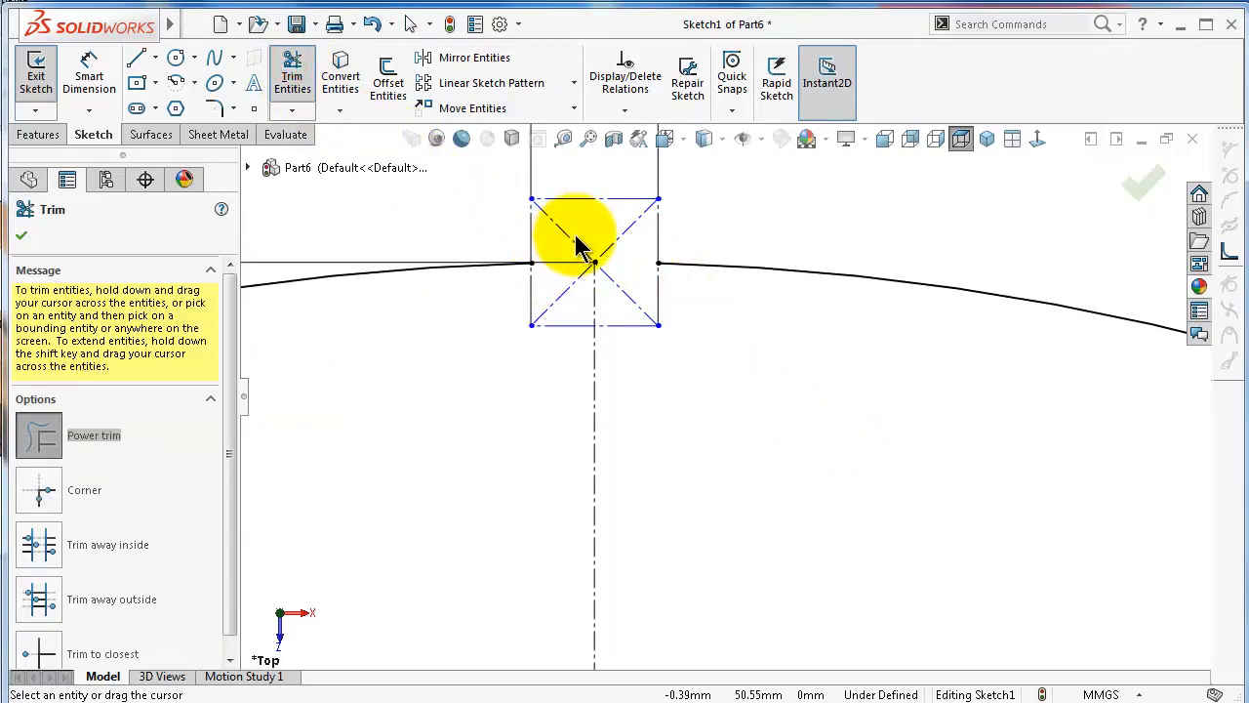
{"action": "scroll", "coordinate": [569, 236], "scroll_direction": "up", "scroll_amount": 1}
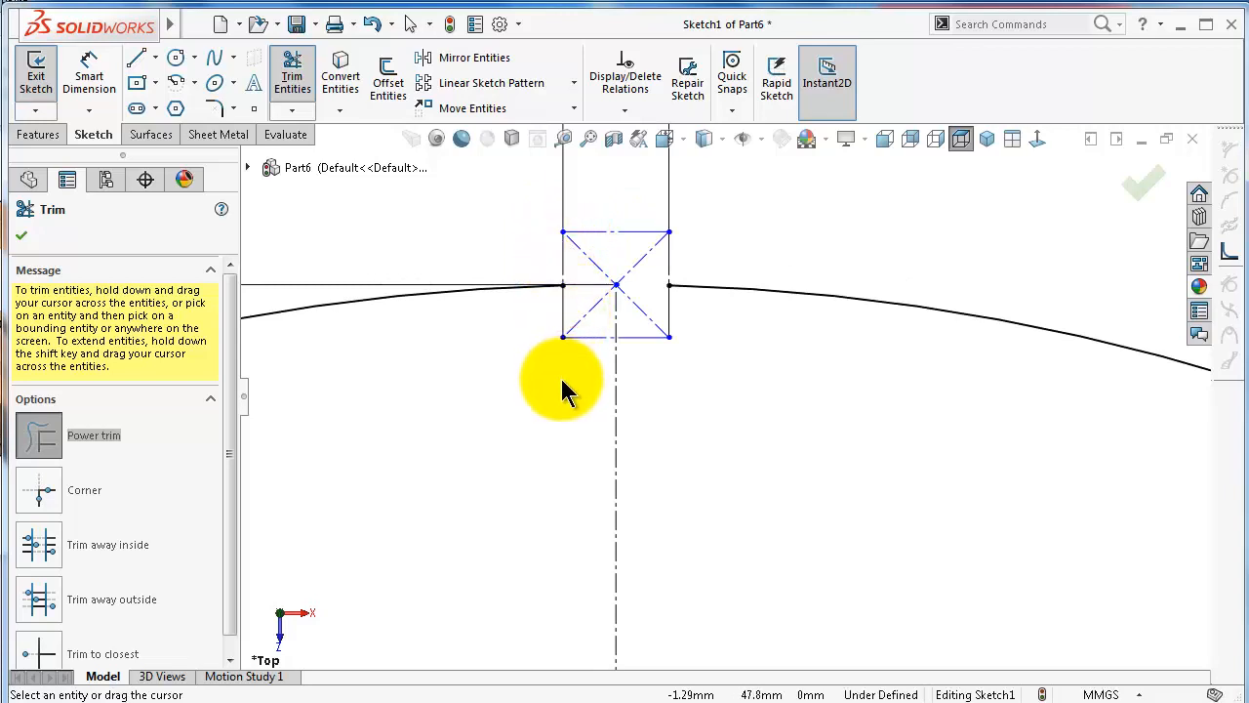
{"action": "key", "text": "Escape"}
Fix the small square's centre point at the upper end of the centerline.
{"action": "left_click", "coordinate": [615, 285]}
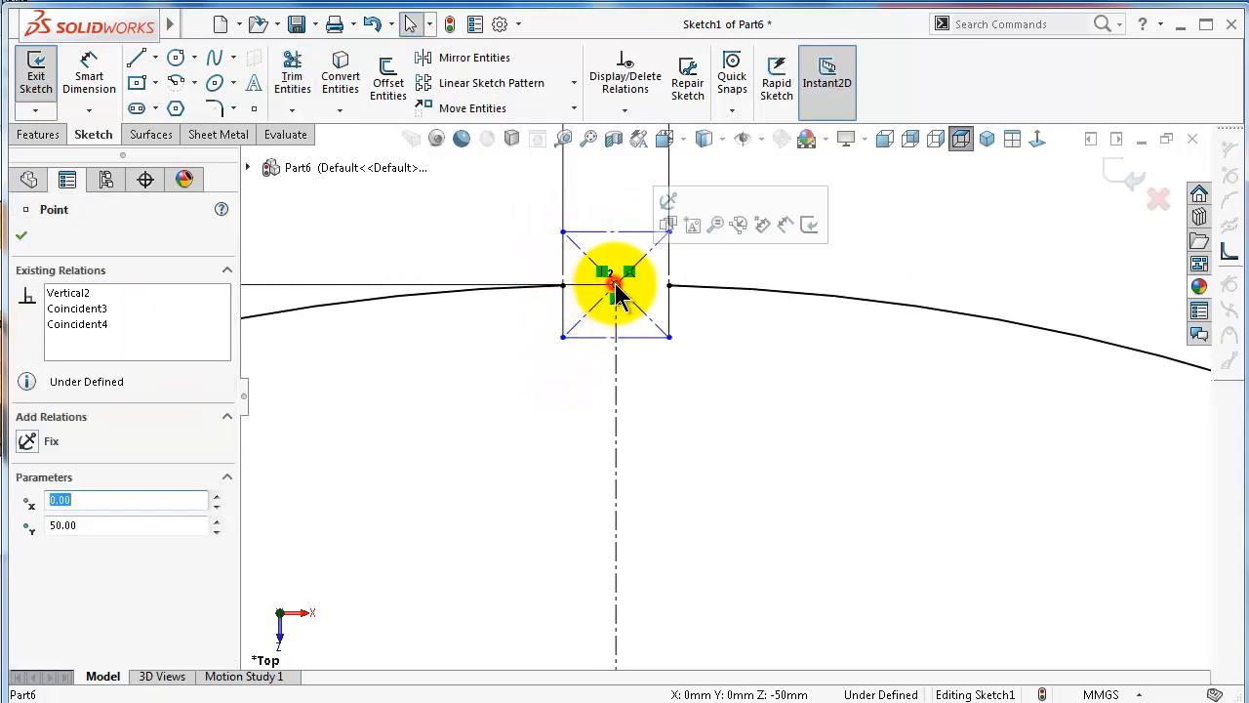
{"action": "left_click", "coordinate": [667, 201]}
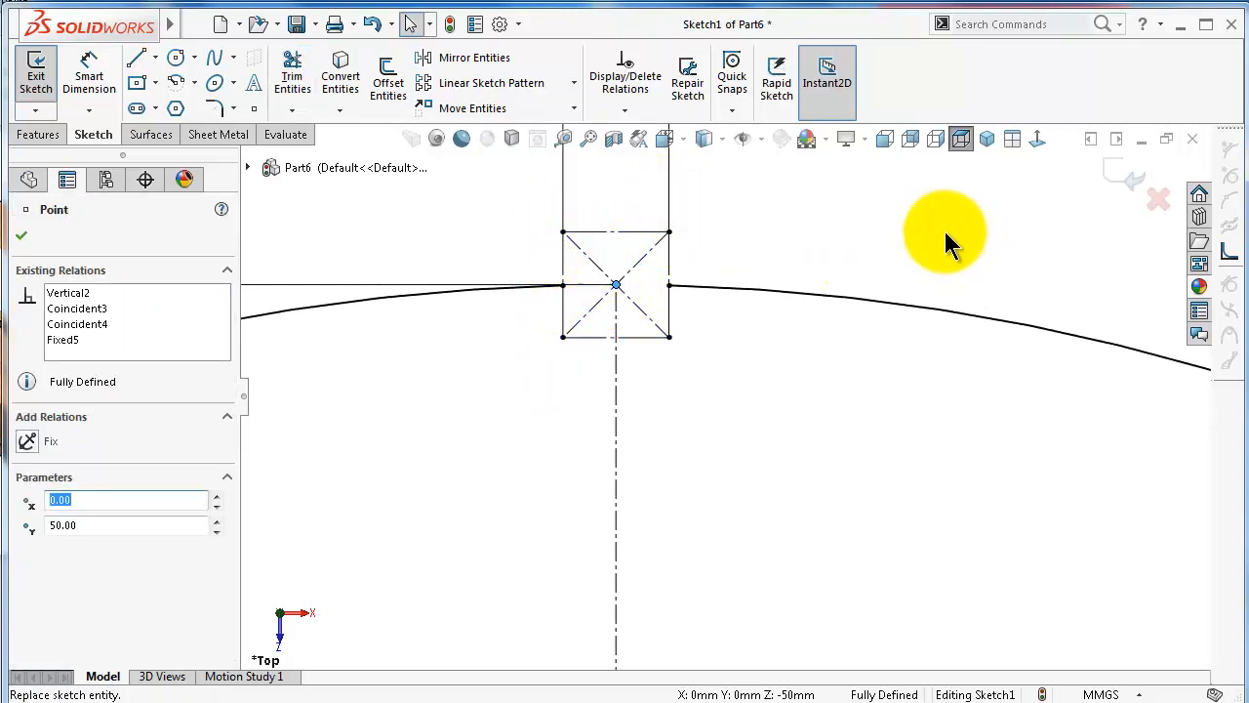
{"action": "left_click", "coordinate": [942, 231]}
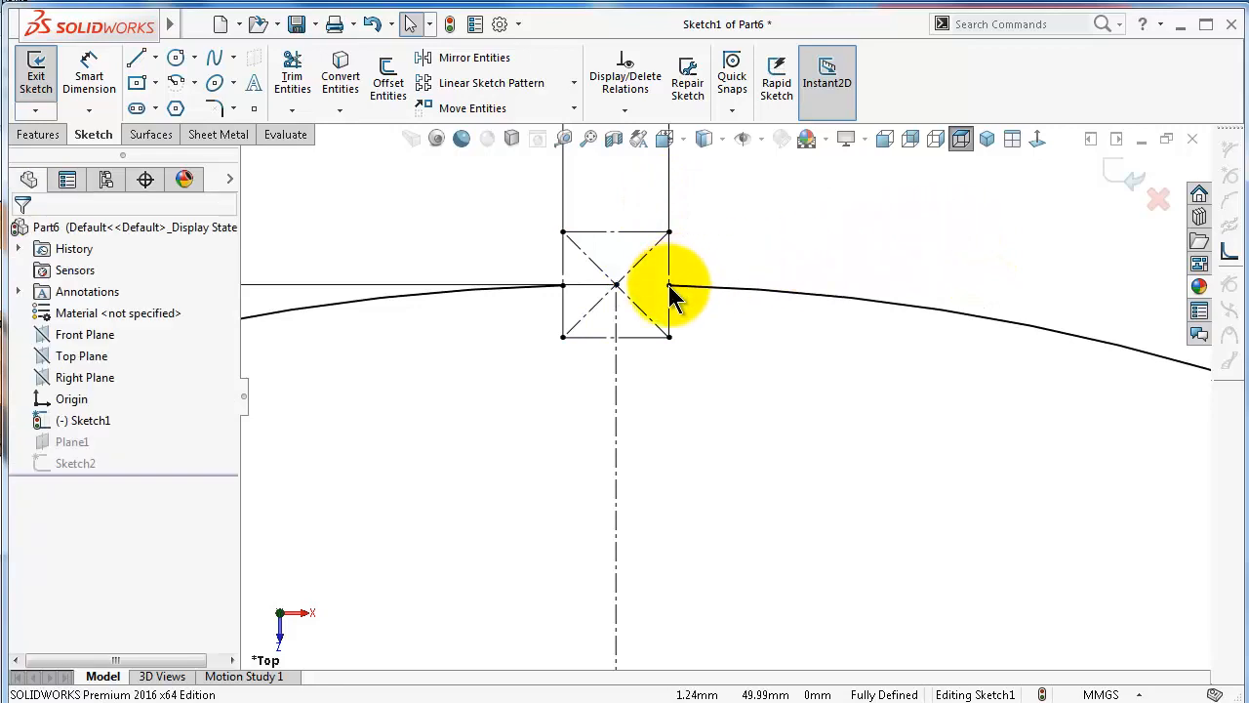
{"action": "scroll", "coordinate": [672, 293], "scroll_direction": "up", "scroll_amount": 6}
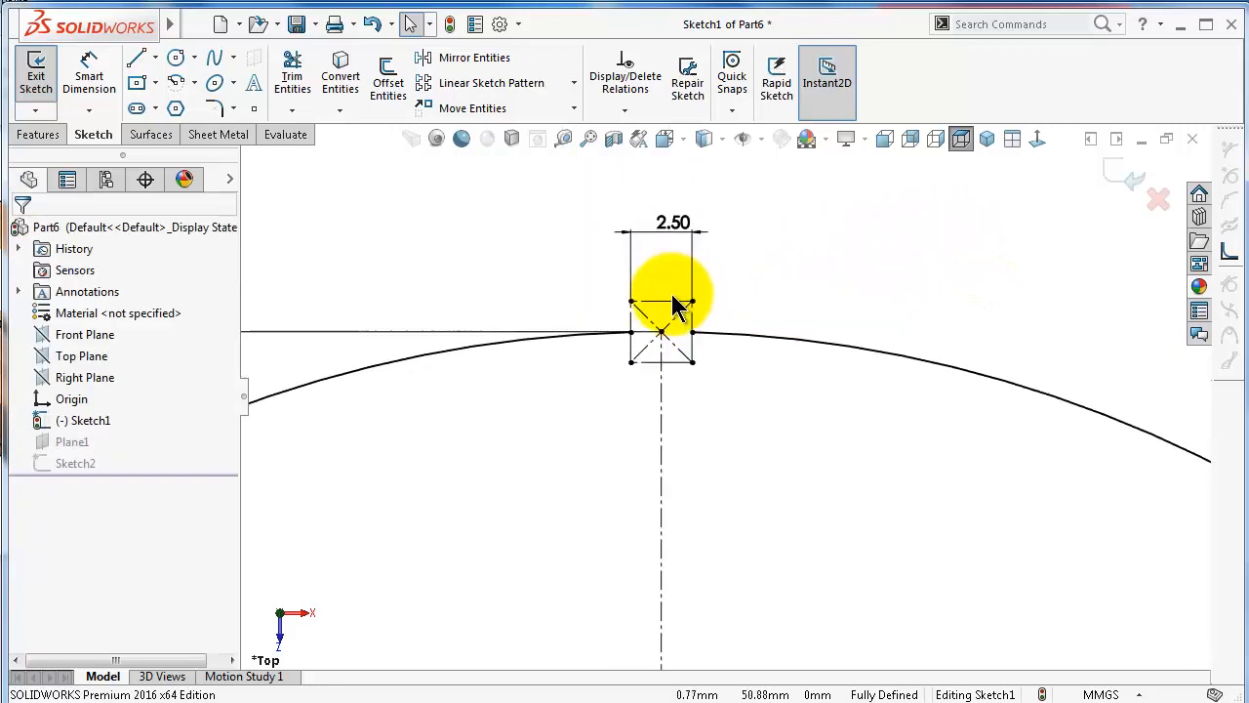
Finish the circle's sketch and open the large rectangle's sketch for editing.
{"action": "left_click", "coordinate": [1127, 180]}
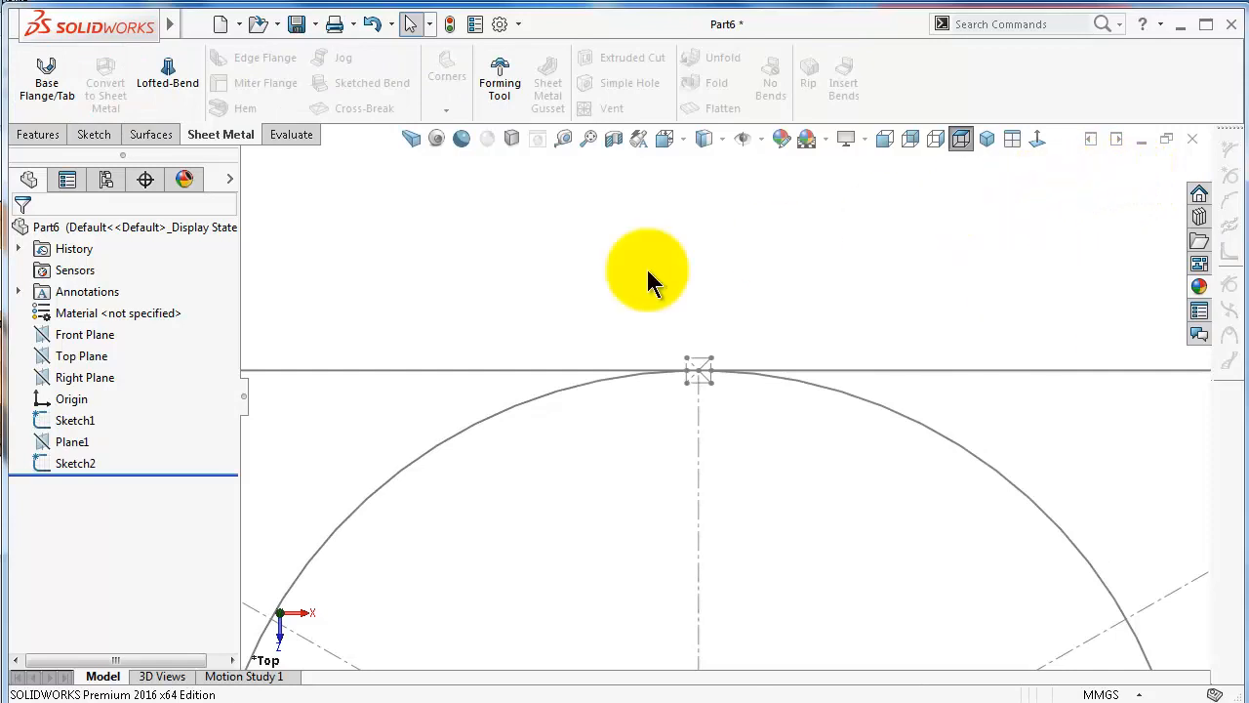
{"action": "left_click", "coordinate": [539, 362]}
{"action": "left_click", "coordinate": [596, 285]}
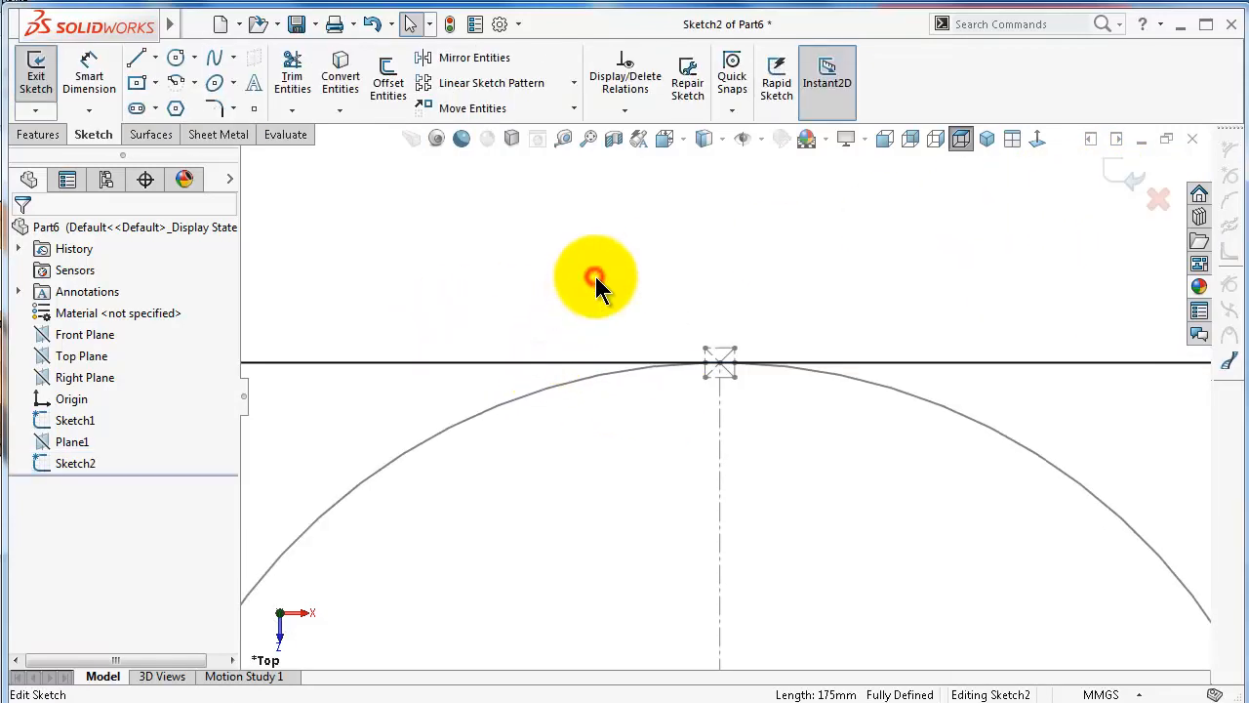
Draw a 2.5 mm construction square centred on the large rectangle's upper side, matching the small square of the circle sketch.
{"action": "scroll", "coordinate": [693, 334], "scroll_direction": "down", "scroll_amount": 3}
{"action": "mouse_move", "coordinate": [684, 352]}
{"action": "left_mouse_down"}
{"action": "mouse_move", "coordinate": [804, 532]}
{"action": "mouse_move", "coordinate": [804, 519]}
{"action": "left_mouse_up"}
{"action": "scroll", "coordinate": [790, 463], "scroll_direction": "down", "scroll_amount": 2}
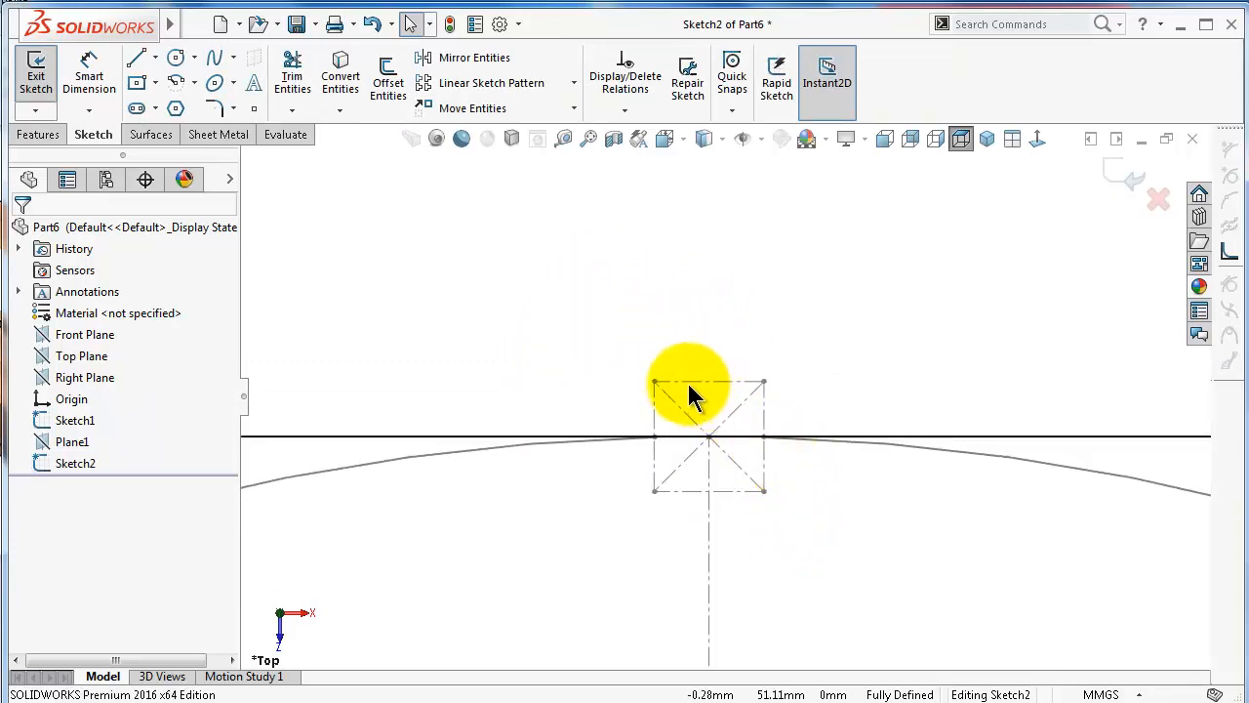
{"action": "left_click", "coordinate": [654, 402]}
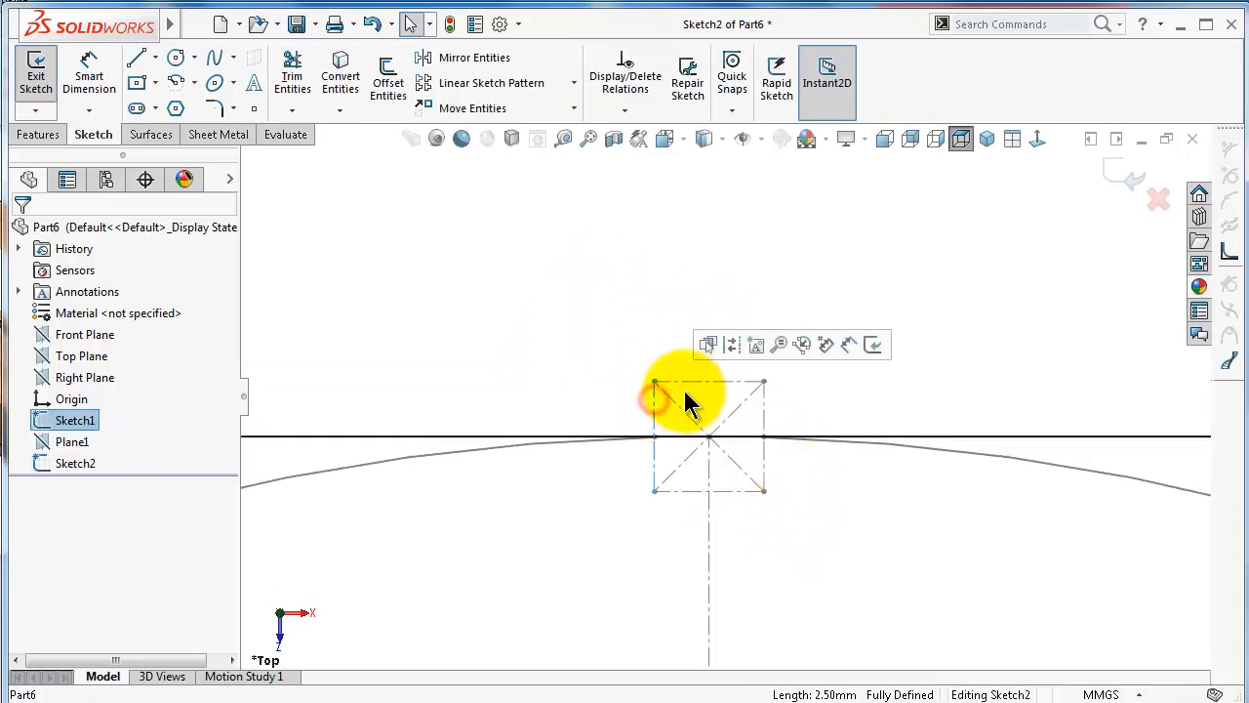
{"action": "left_click", "coordinate": [547, 353]}
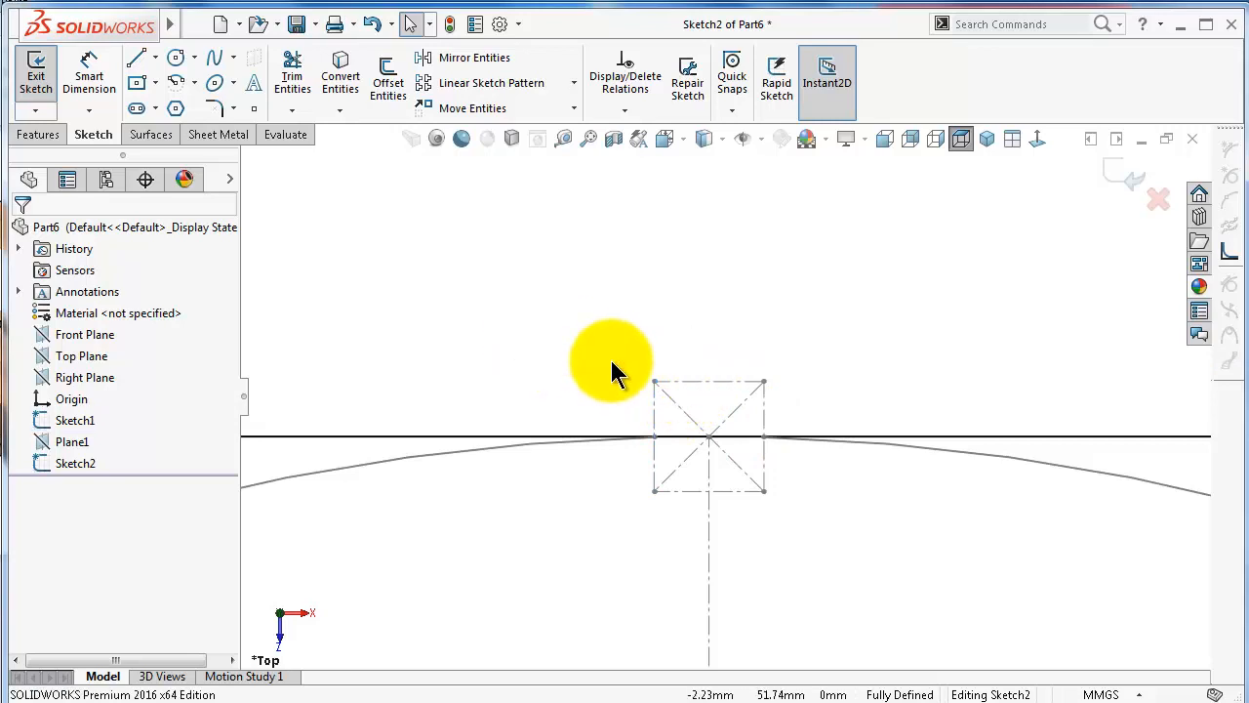
{"action": "left_click", "coordinate": [139, 86]}
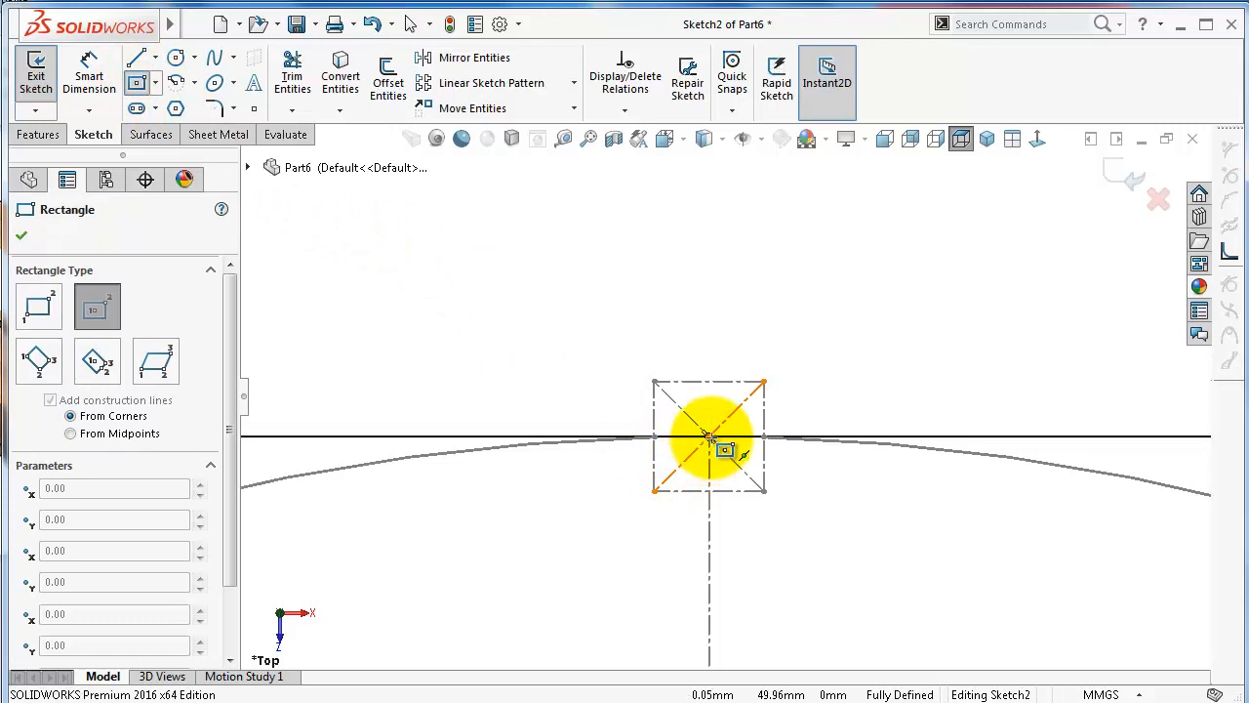
{"action": "left_click", "coordinate": [711, 439]}
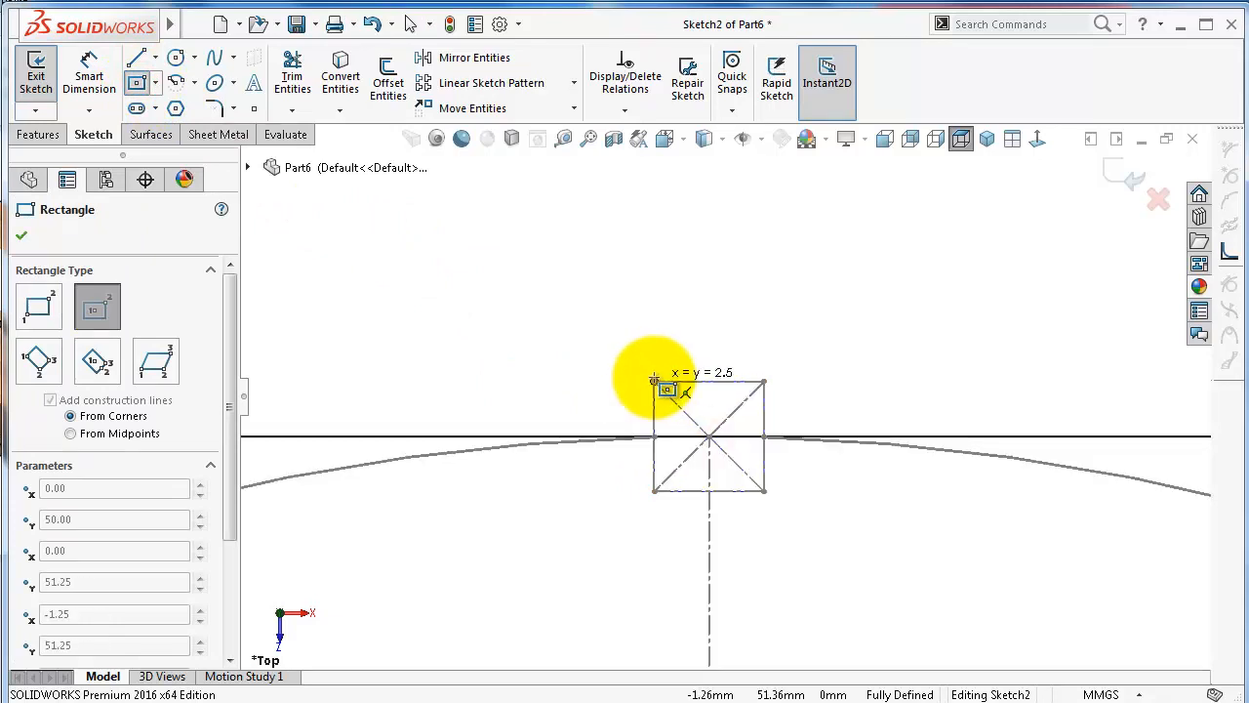
{"action": "left_click", "coordinate": [653, 379]}
{"action": "left_click_drag", "start_coordinate": [231, 390], "coordinate": [237, 459]}
{"action": "left_click", "coordinate": [127, 501]}
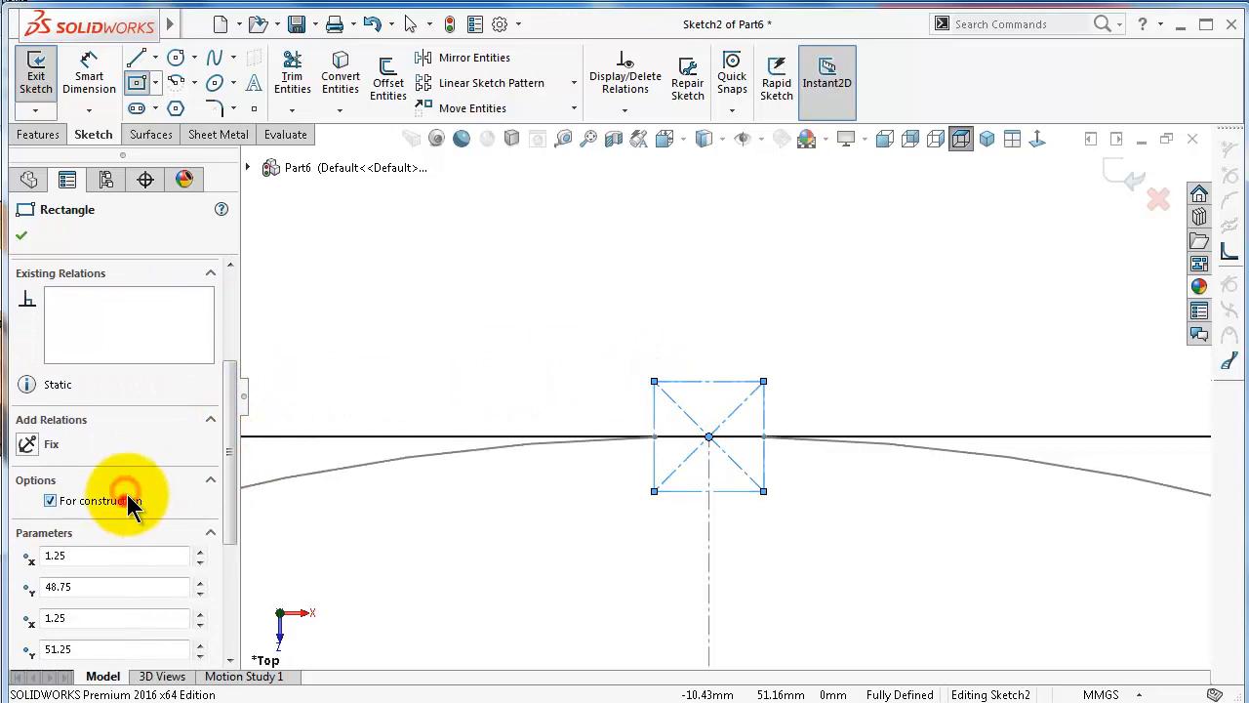
{"action": "left_click", "coordinate": [22, 235]}
Trim away the part of the large rectangle's upper side inside the small construction square and finish the sketch.
{"action": "scroll", "coordinate": [603, 352], "scroll_direction": "up", "scroll_amount": 4}
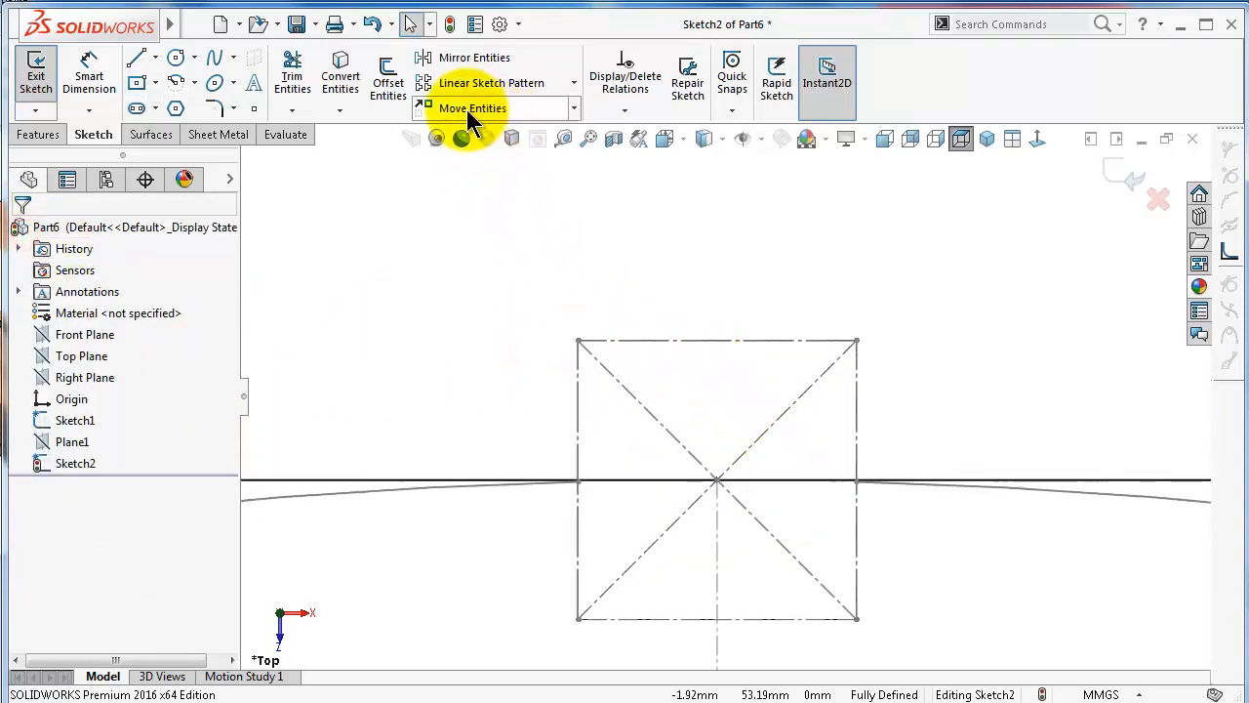
{"action": "left_click", "coordinate": [297, 76]}
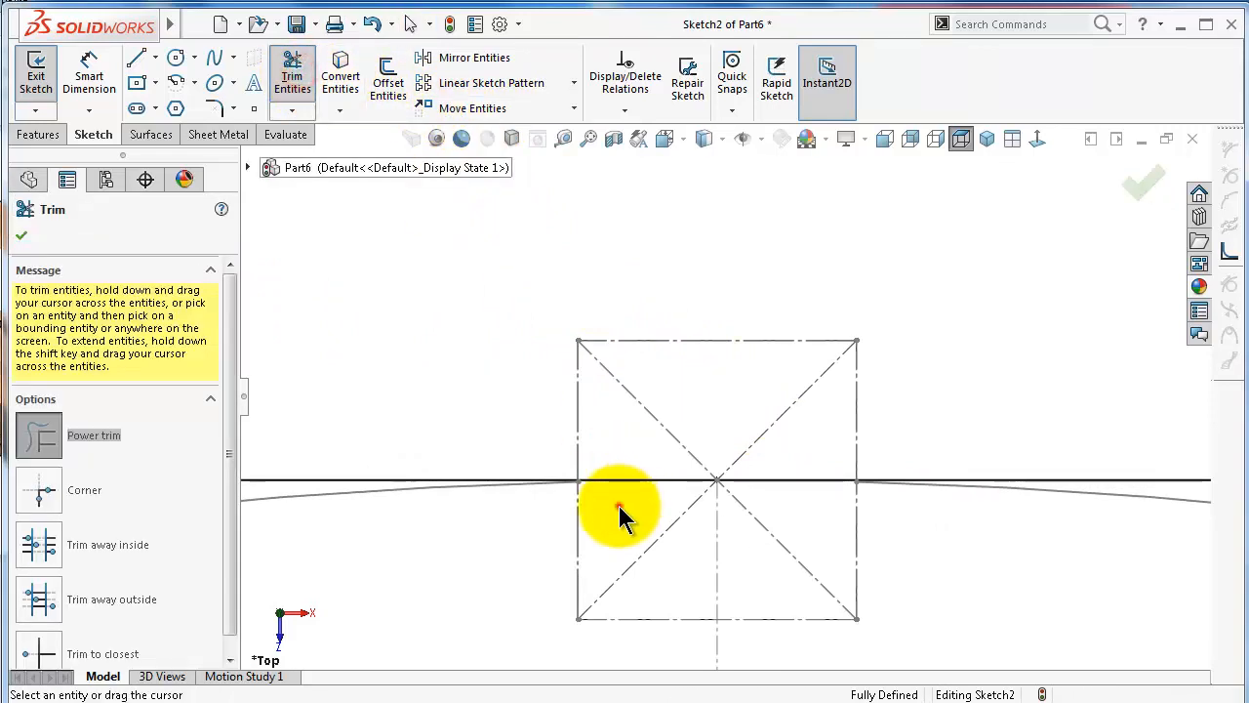
{"action": "left_click_drag", "start_coordinate": [618, 506], "coordinate": [619, 427]}
{"action": "left_click_drag", "start_coordinate": [803, 530], "coordinate": [809, 441]}
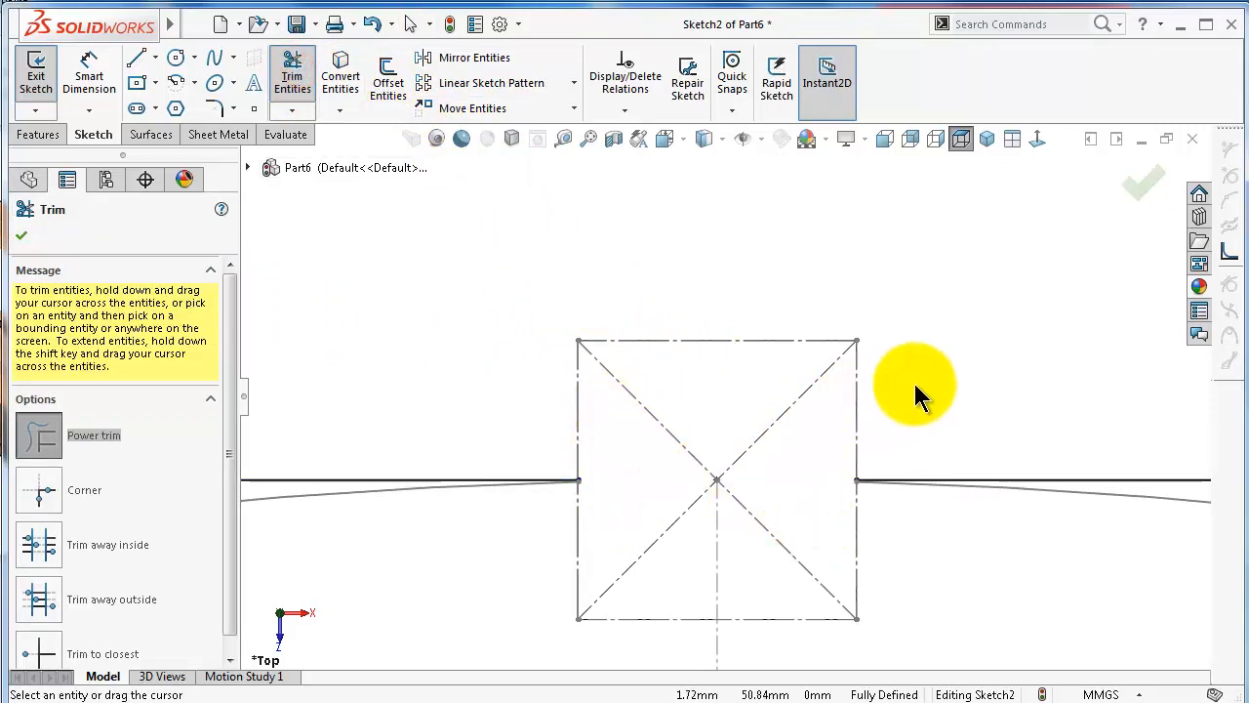
{"action": "scroll", "coordinate": [931, 372], "scroll_direction": "down", "scroll_amount": 7}
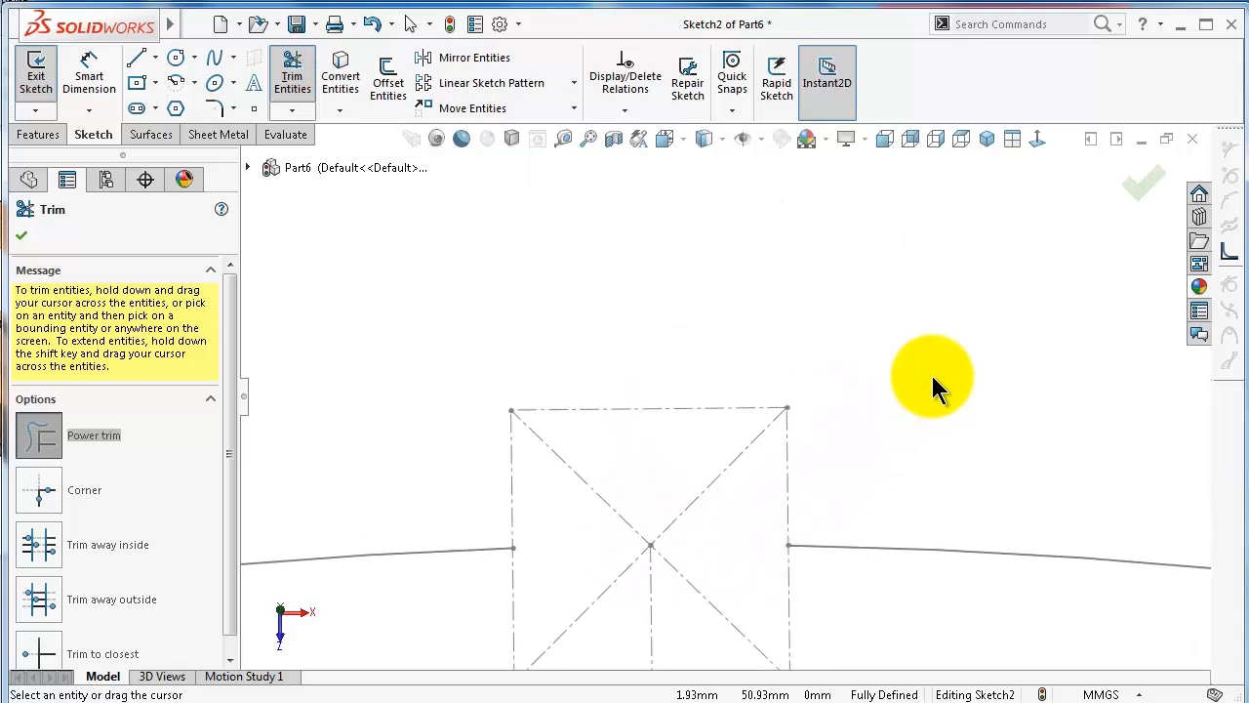
{"action": "scroll", "coordinate": [834, 312], "scroll_direction": "down", "scroll_amount": 8}
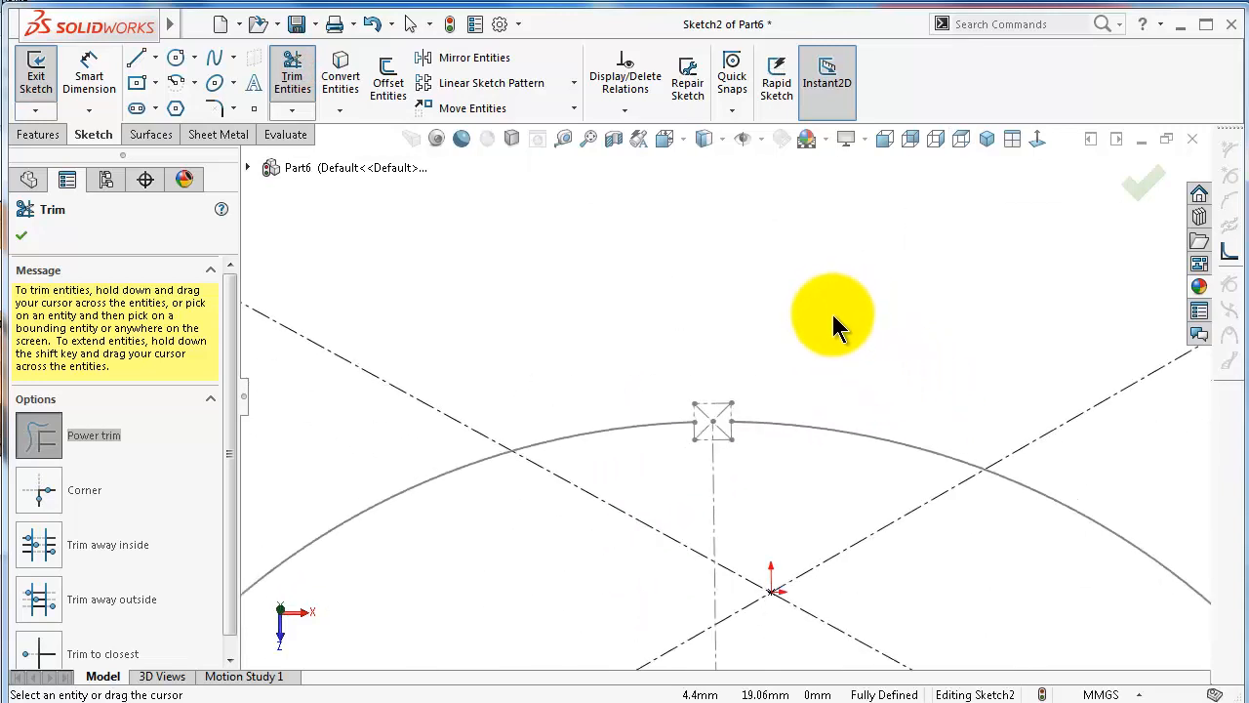
{"action": "left_click", "coordinate": [1141, 187]}
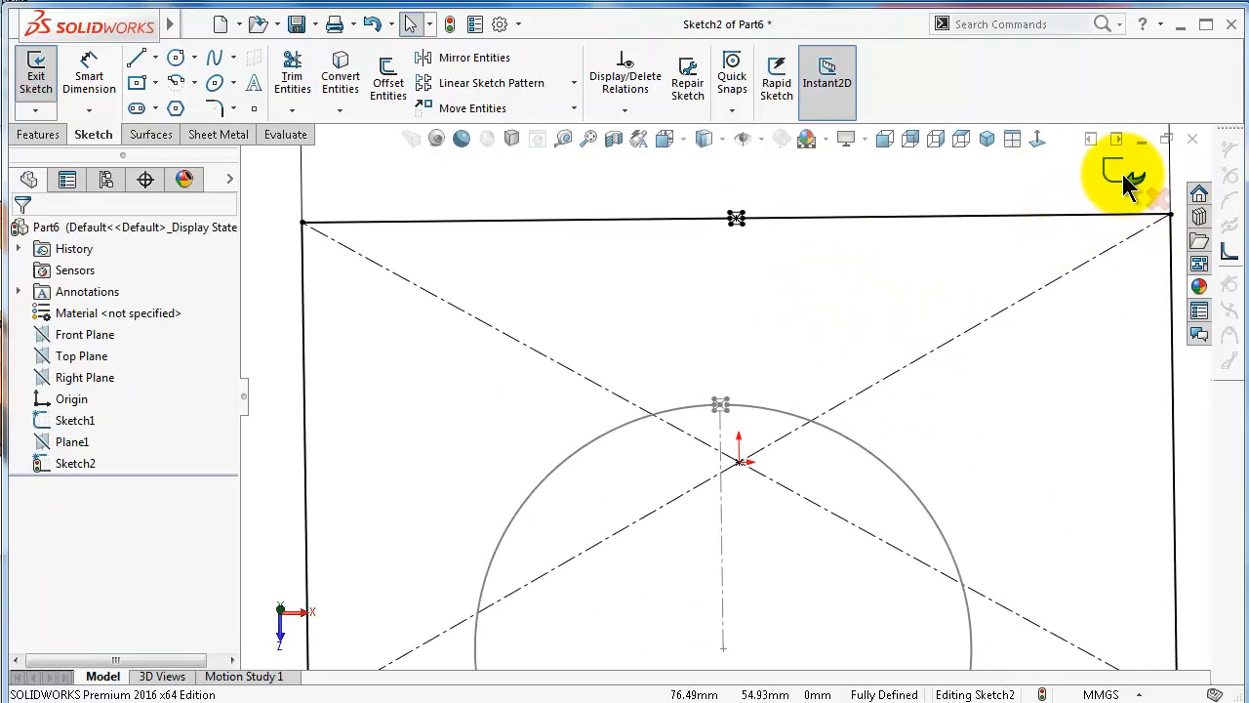
{"action": "left_click", "coordinate": [1121, 175]}
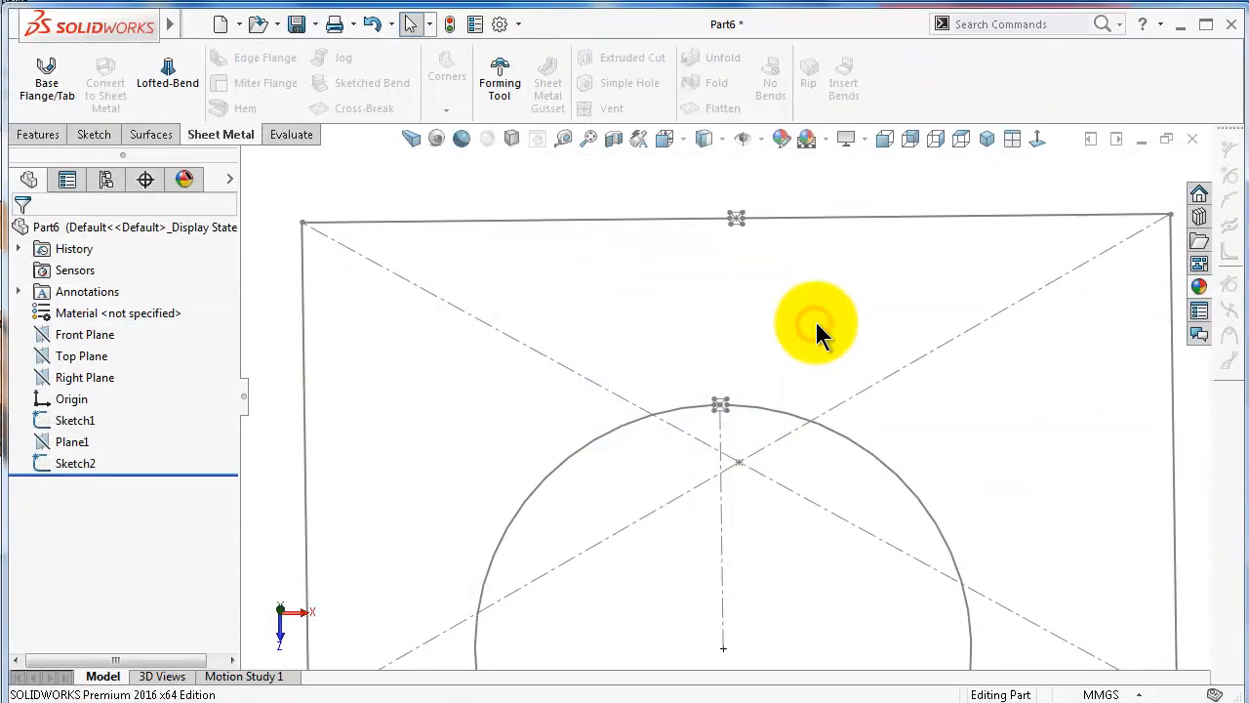
Create a sheet metal Lofted-Bend with the Bent method between the open rectangle and circle profiles.
{"action": "middle_click_drag", "start_coordinate": [815, 319], "coordinate": [819, 352]}
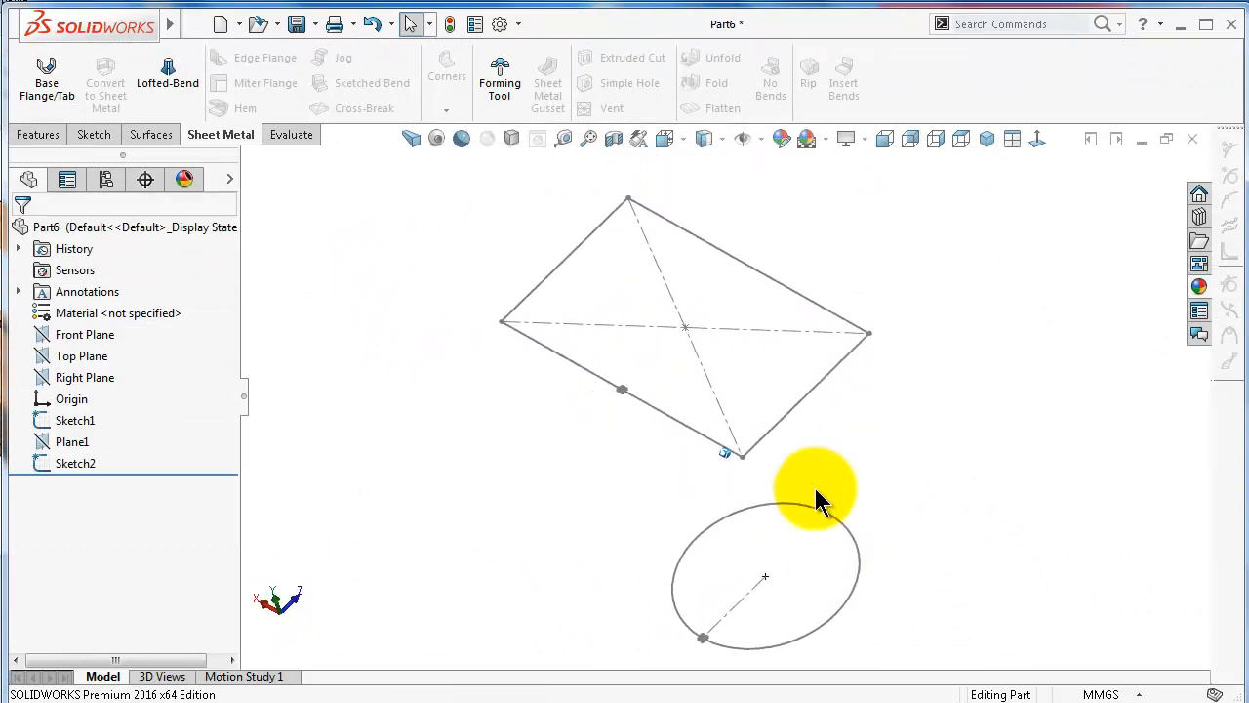
{"action": "scroll", "coordinate": [784, 447], "scroll_direction": "down", "scroll_amount": 2}
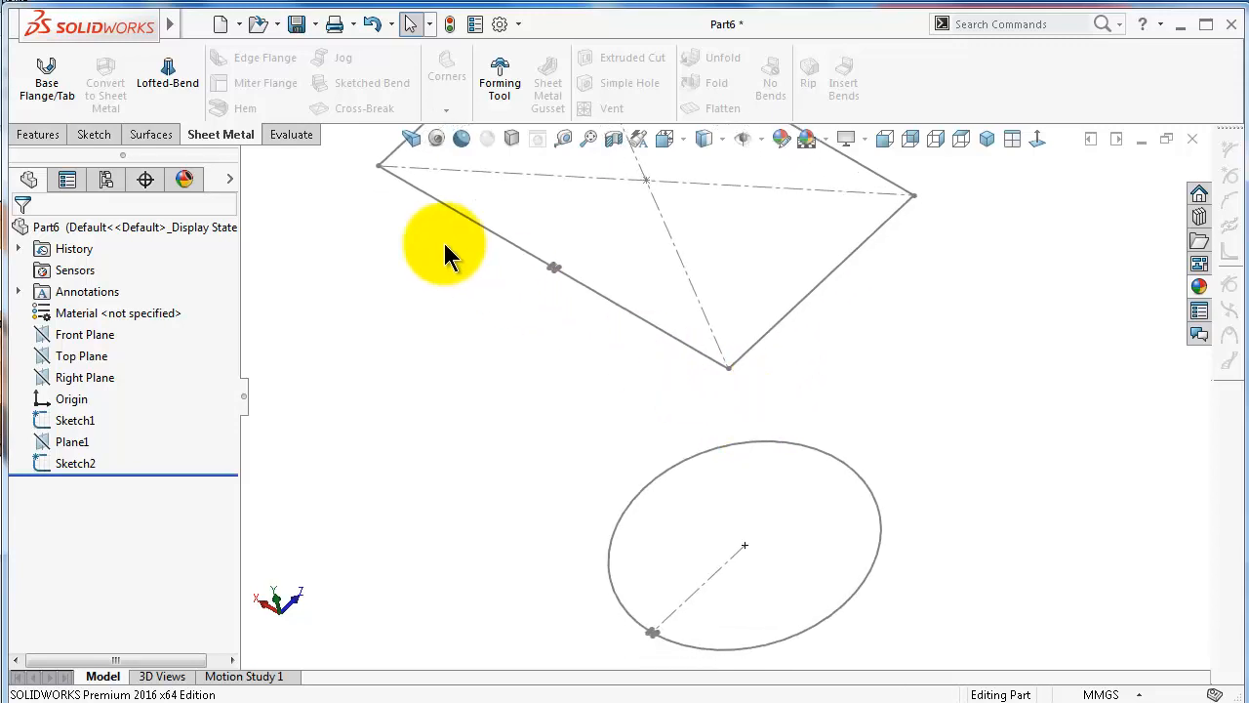
{"action": "left_click", "coordinate": [168, 78]}
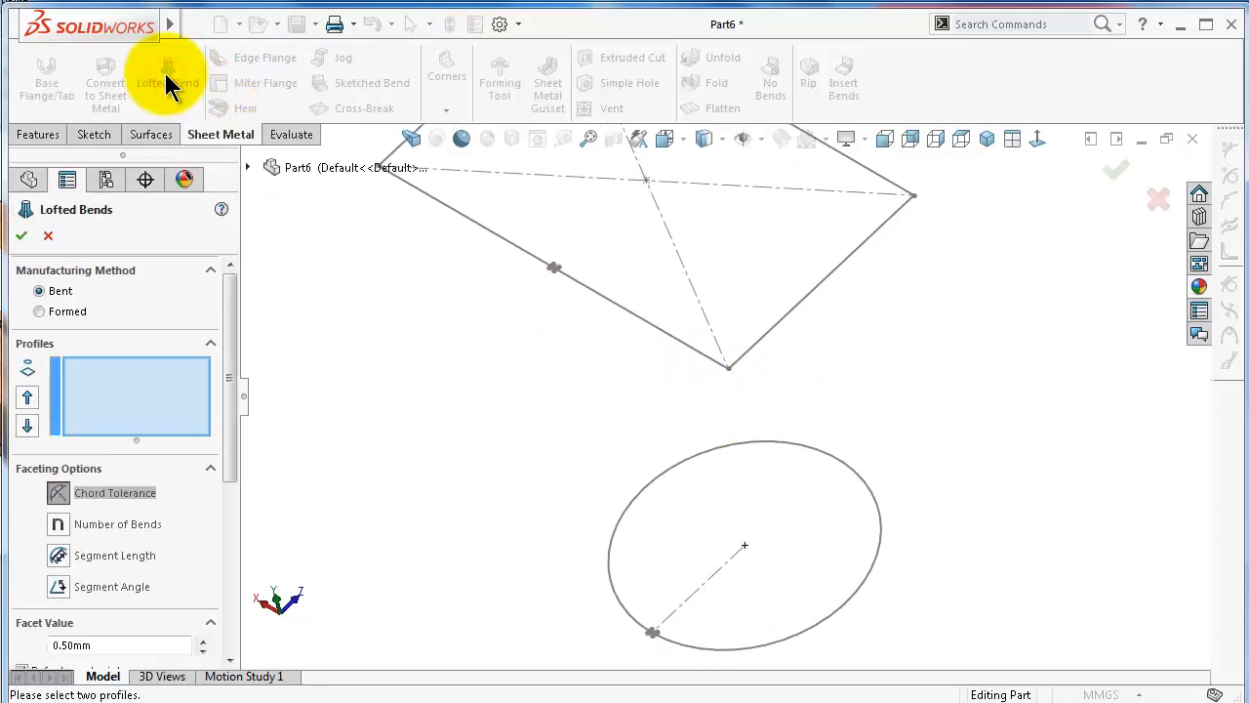
{"action": "left_click", "coordinate": [789, 308]}
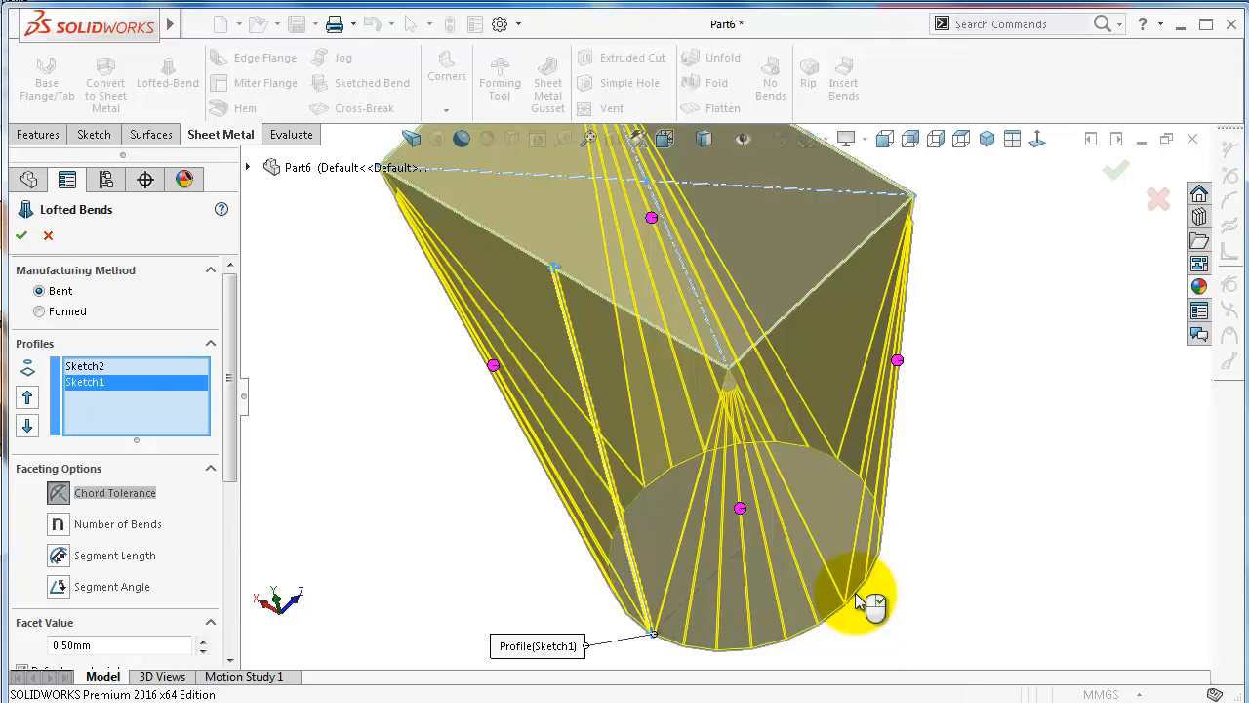
{"action": "middle_click_drag", "start_coordinate": [855, 592], "coordinate": [818, 269]}
{"action": "scroll", "coordinate": [835, 180], "scroll_direction": "down", "scroll_amount": 11}
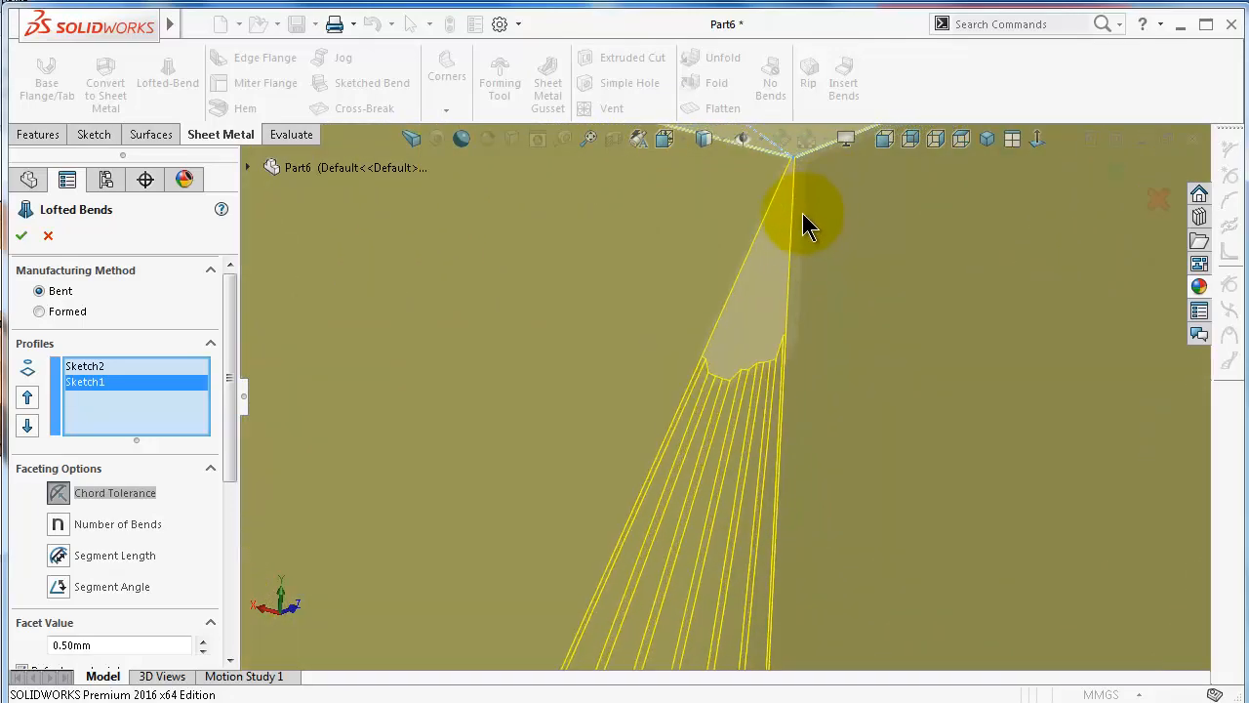
{"action": "scroll", "coordinate": [761, 278], "scroll_direction": "up", "scroll_amount": 4}
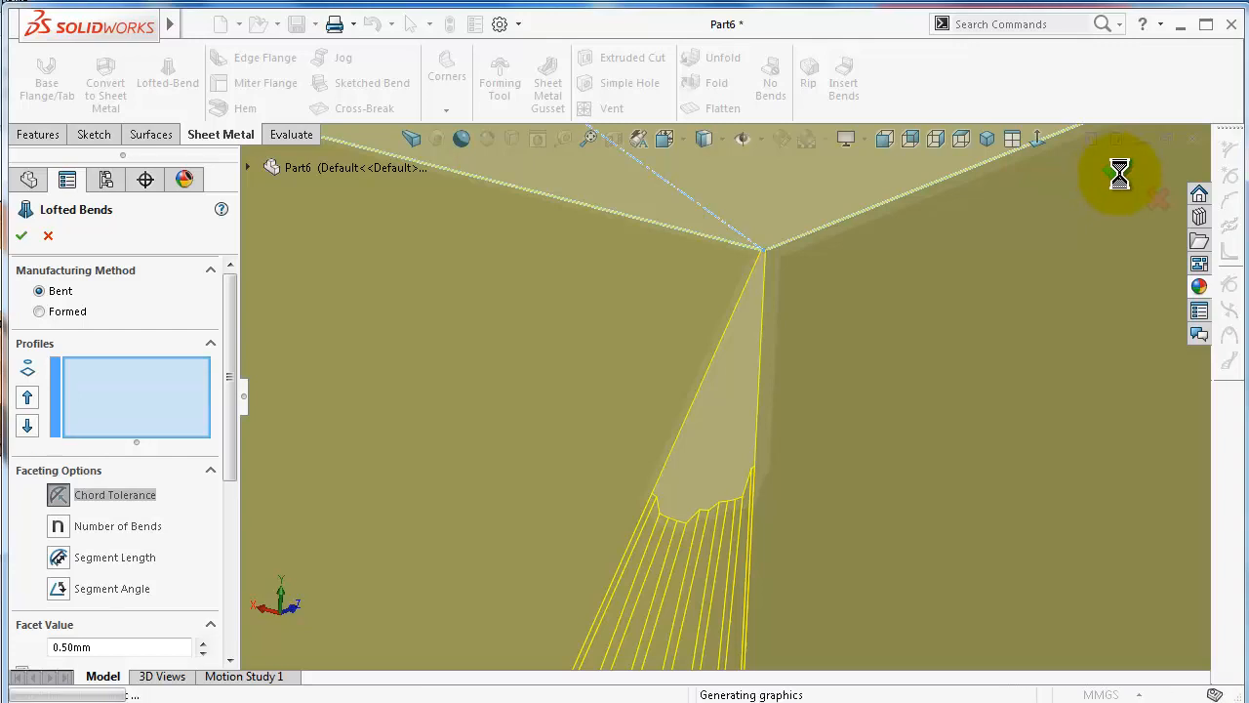
Inspect the seam and sharp corners of the lofted bend and delete the feature.
{"action": "scroll", "coordinate": [756, 429], "scroll_direction": "up", "scroll_amount": 3}
{"action": "scroll", "coordinate": [732, 414], "scroll_direction": "up", "scroll_amount": 5}
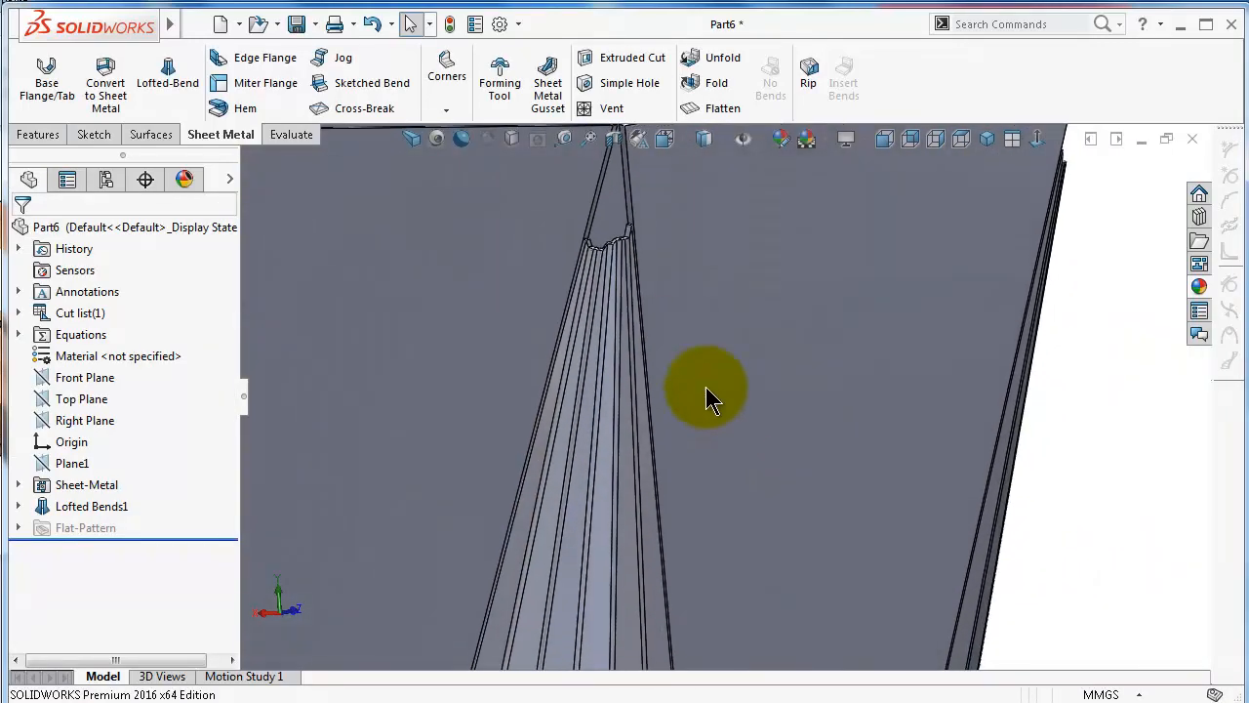
{"action": "middle_click_drag", "start_coordinate": [683, 315], "coordinate": [789, 307]}
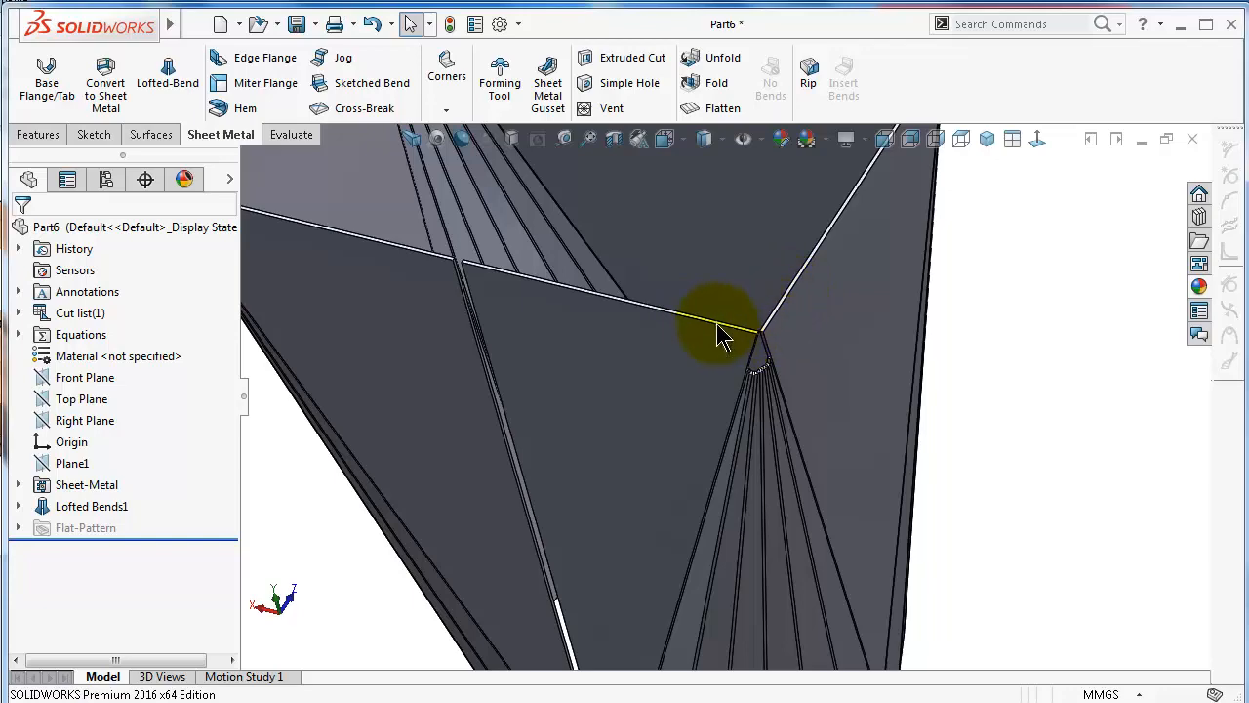
{"action": "middle_click_drag", "start_coordinate": [752, 344], "coordinate": [859, 335]}
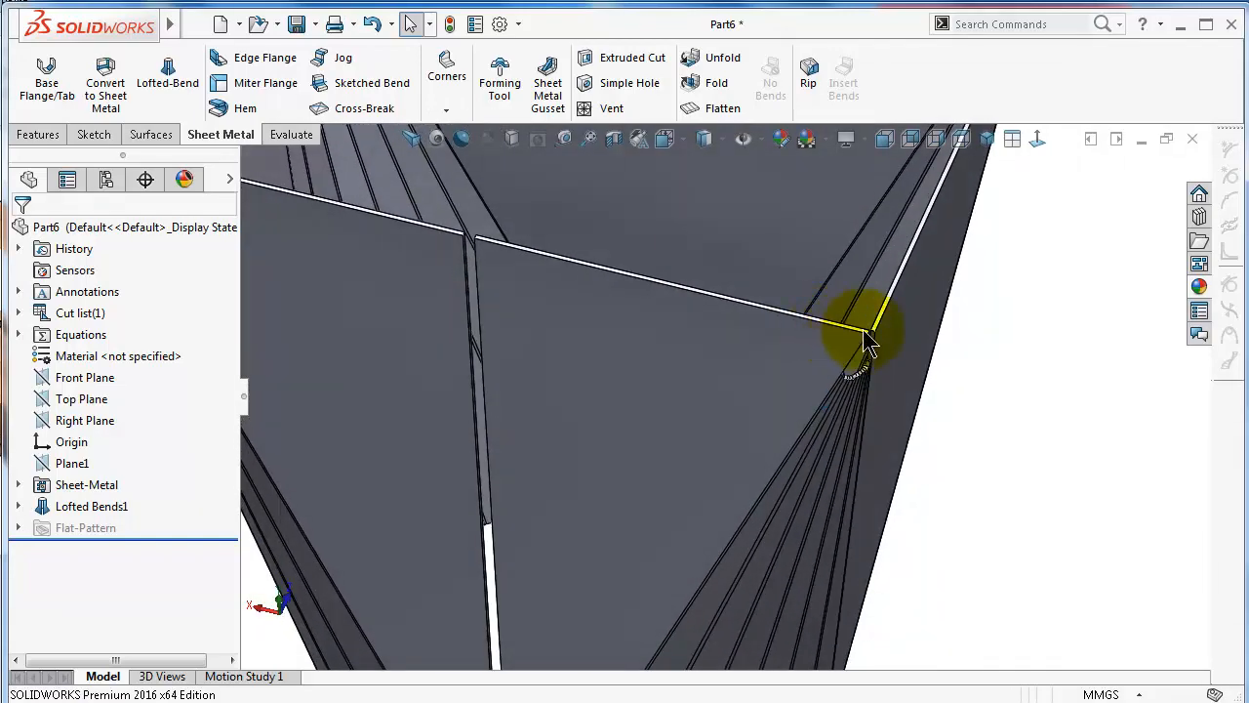
{"action": "scroll", "coordinate": [809, 391], "scroll_direction": "up", "scroll_amount": 5}
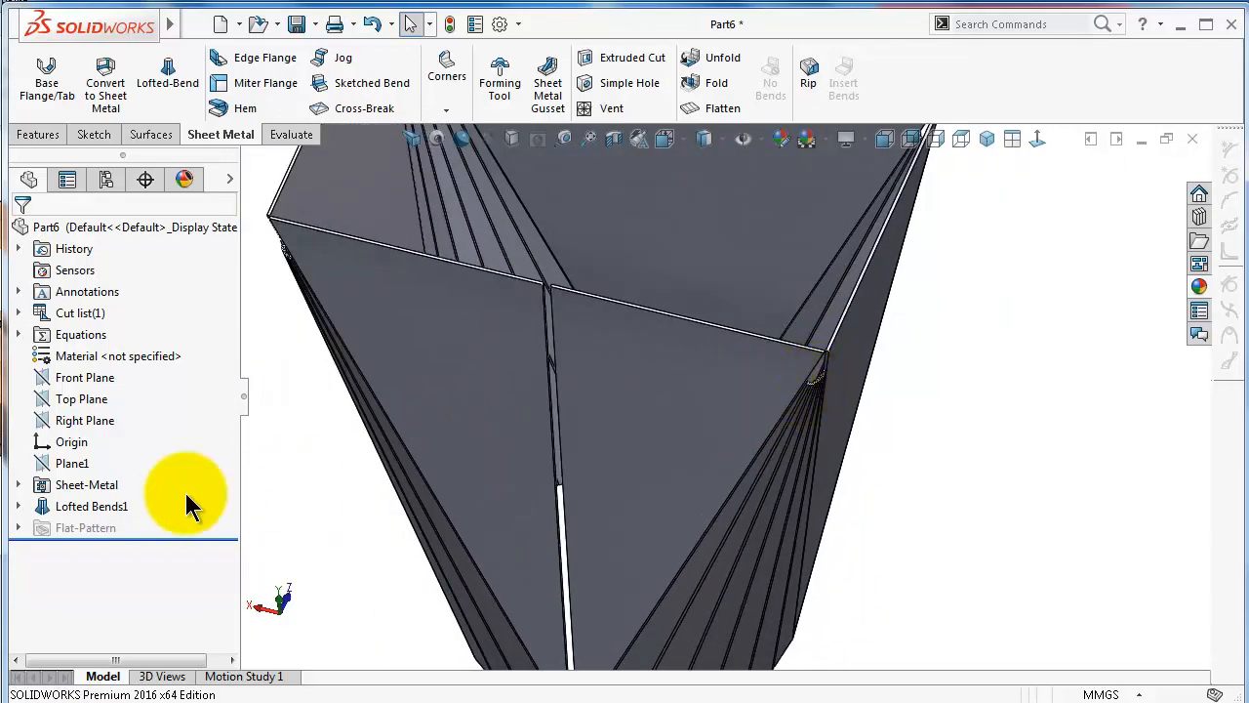
{"action": "right_click", "coordinate": [112, 514]}
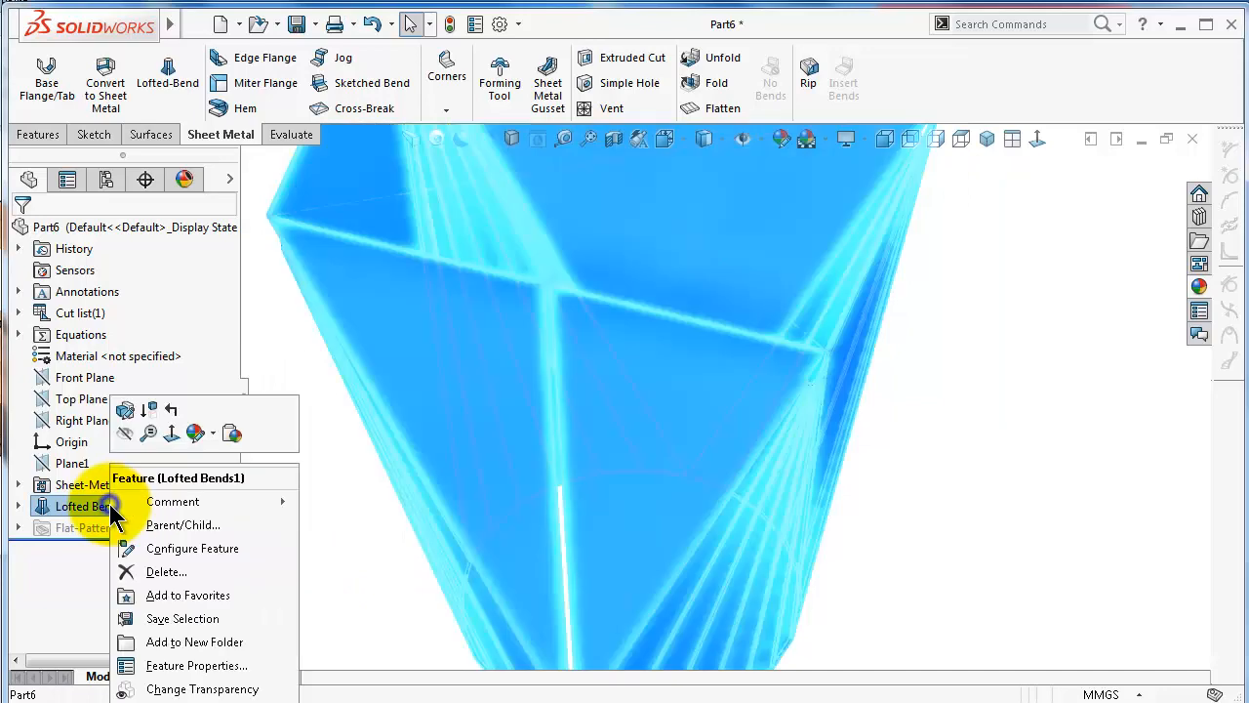
{"action": "left_click", "coordinate": [145, 566]}
{"action": "left_click", "coordinate": [871, 413]}
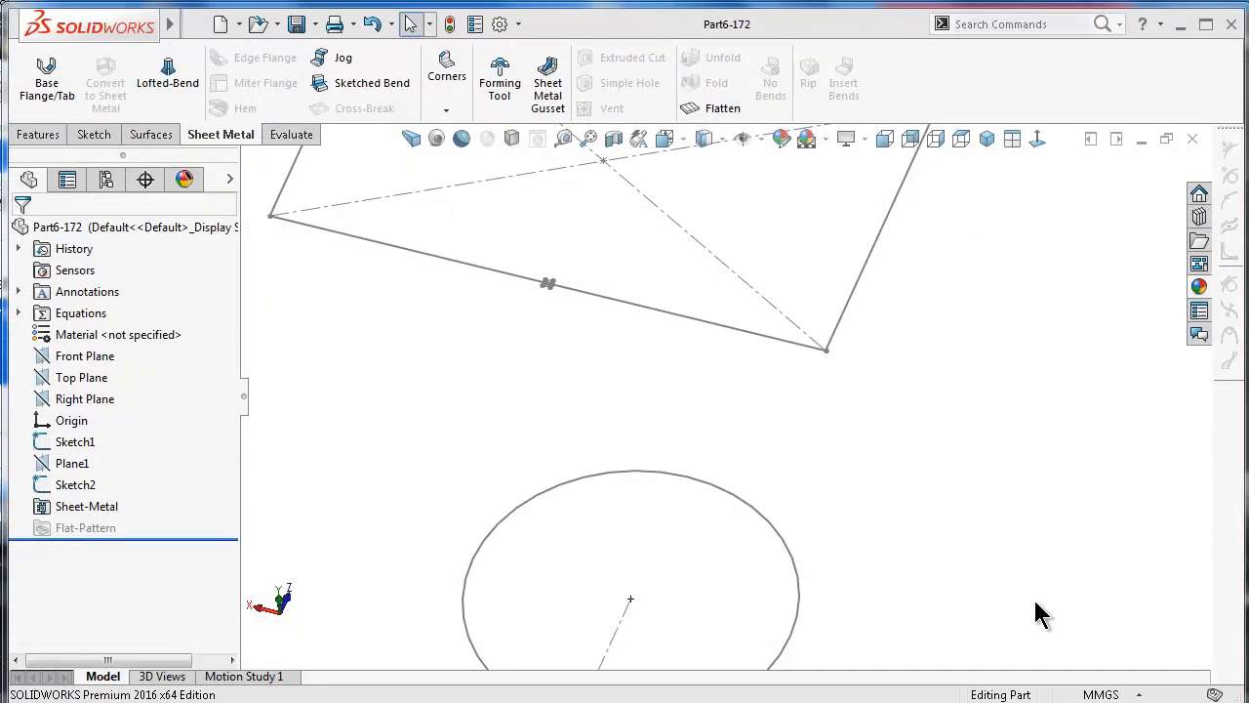
Edit the large rectangle's sketch and round its four corners with 10 mm sketch fillets.
{"action": "left_click", "coordinate": [84, 482]}
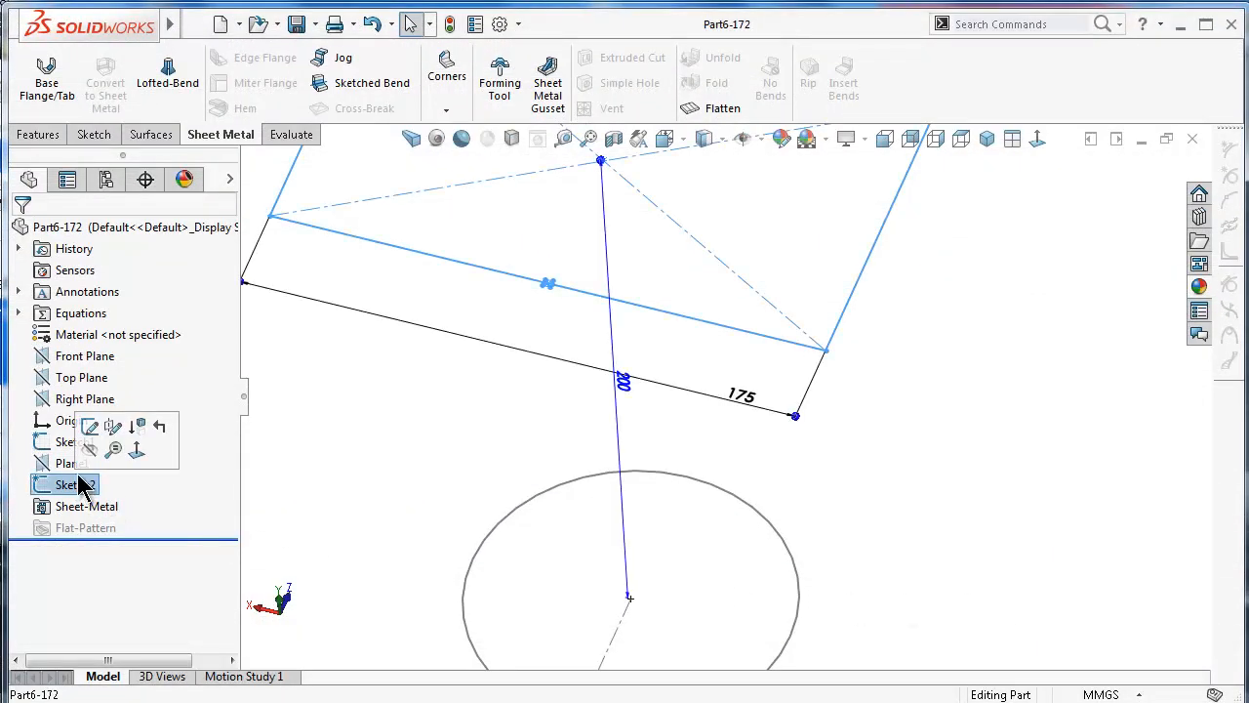
{"action": "left_click", "coordinate": [89, 433]}
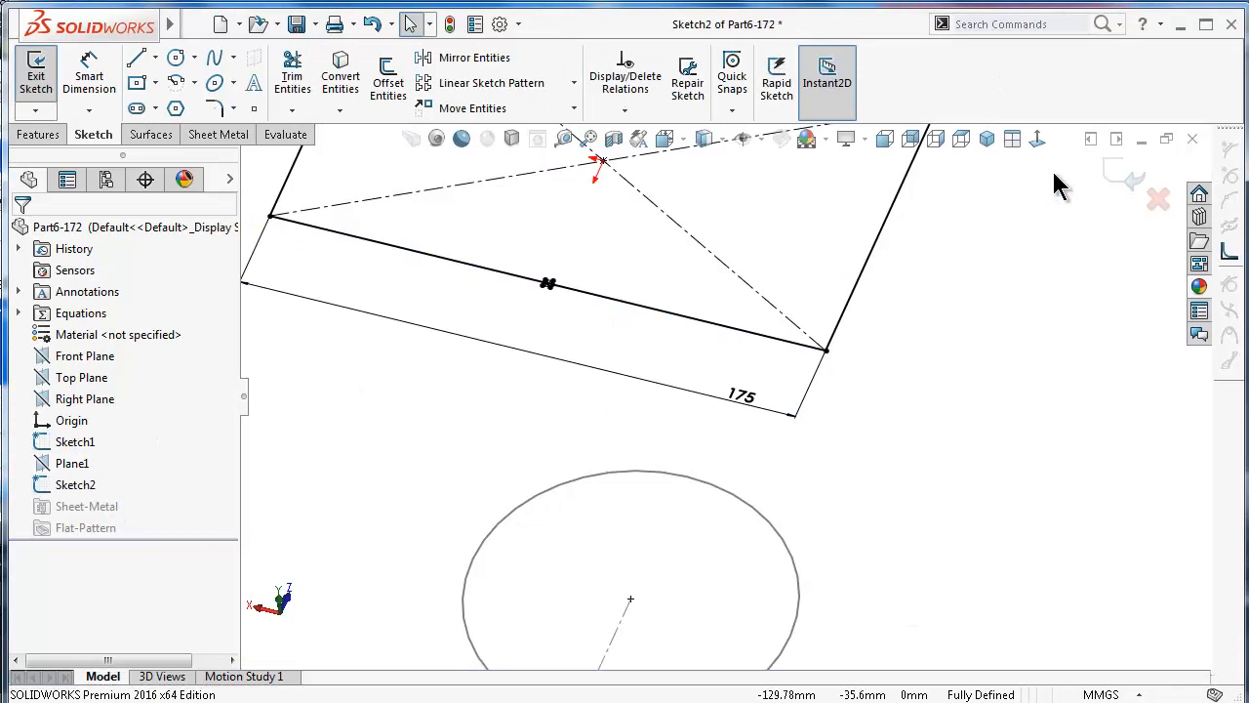
{"action": "left_click", "coordinate": [1037, 138]}
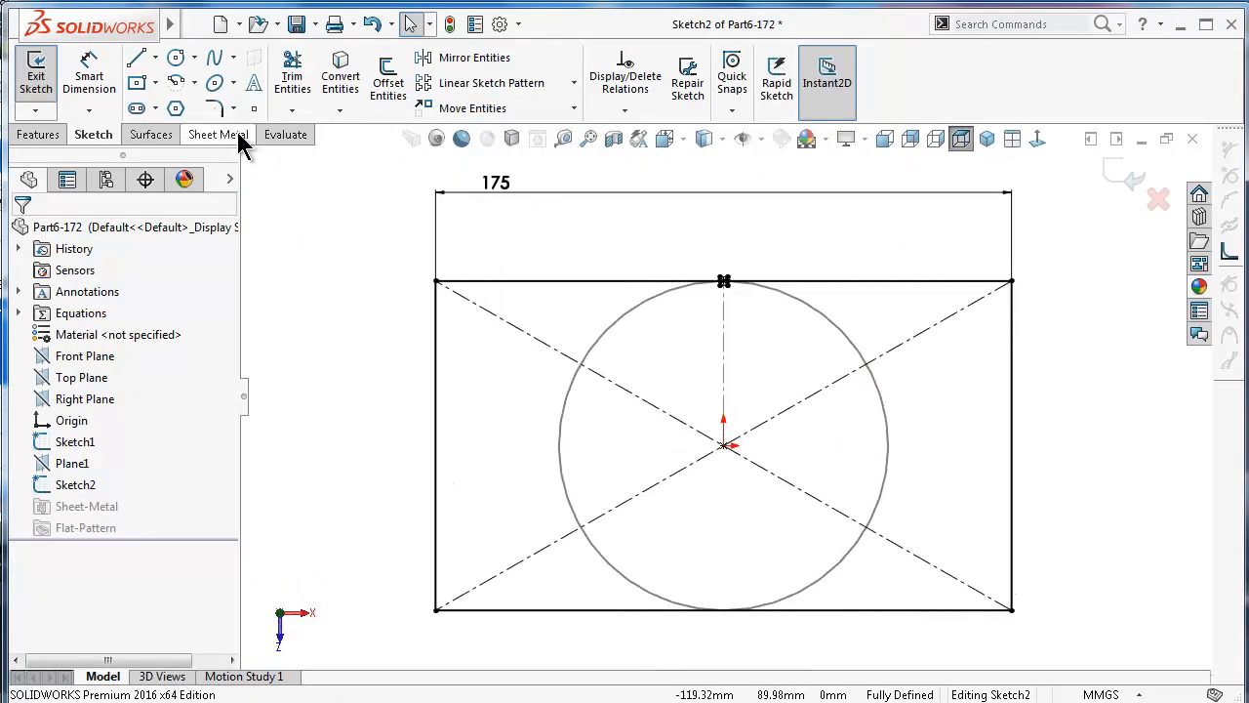
{"action": "left_click", "coordinate": [212, 107]}
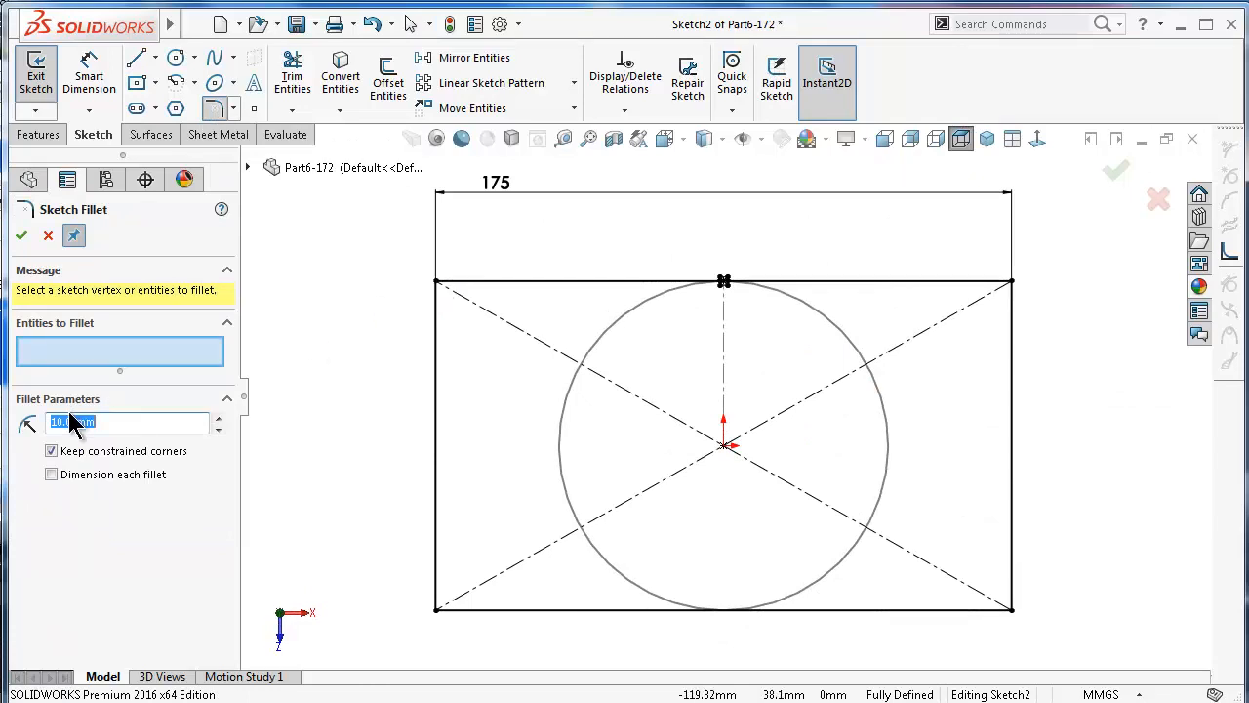
{"action": "left_click", "coordinate": [438, 291]}
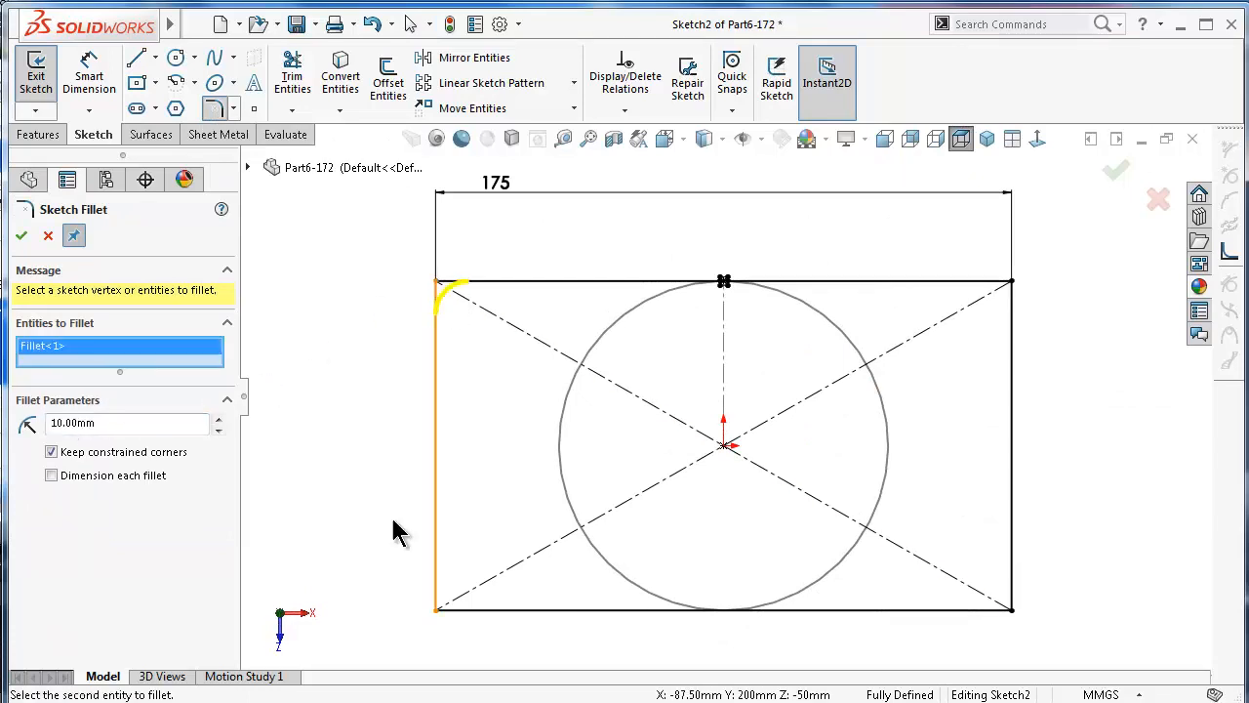
{"action": "left_click", "coordinate": [437, 612]}
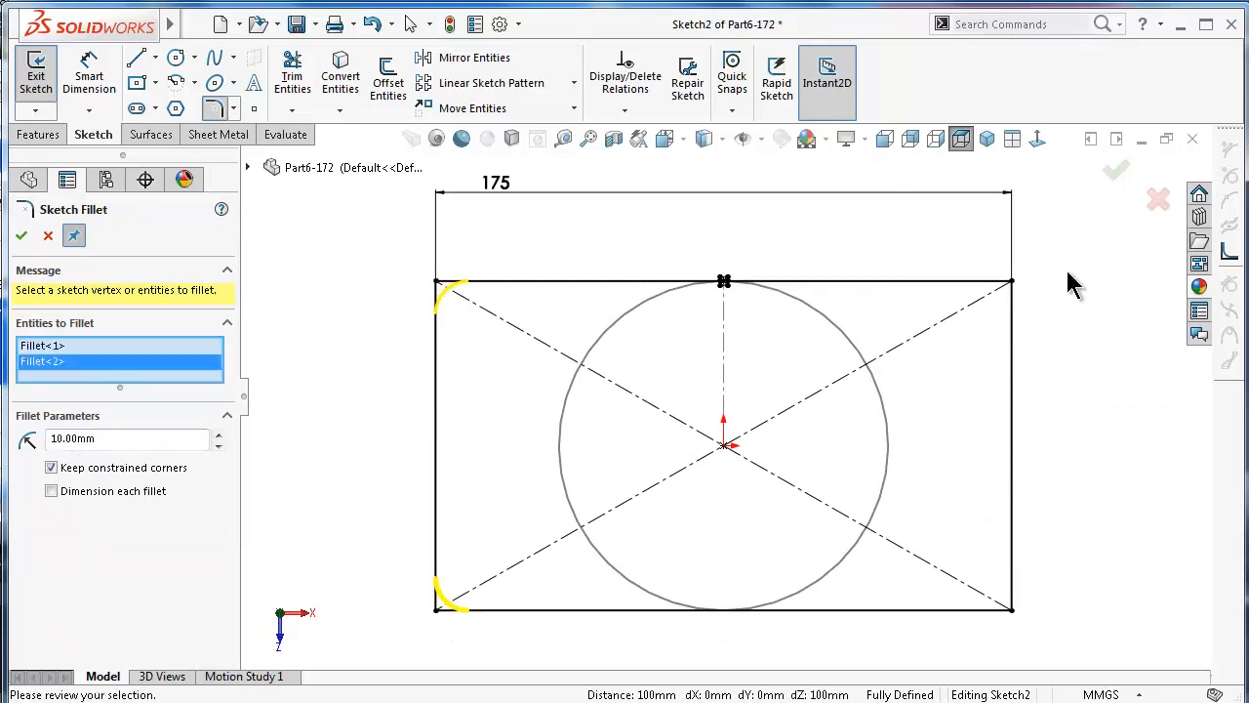
{"action": "left_click", "coordinate": [1015, 292]}
{"action": "left_click", "coordinate": [1015, 620]}
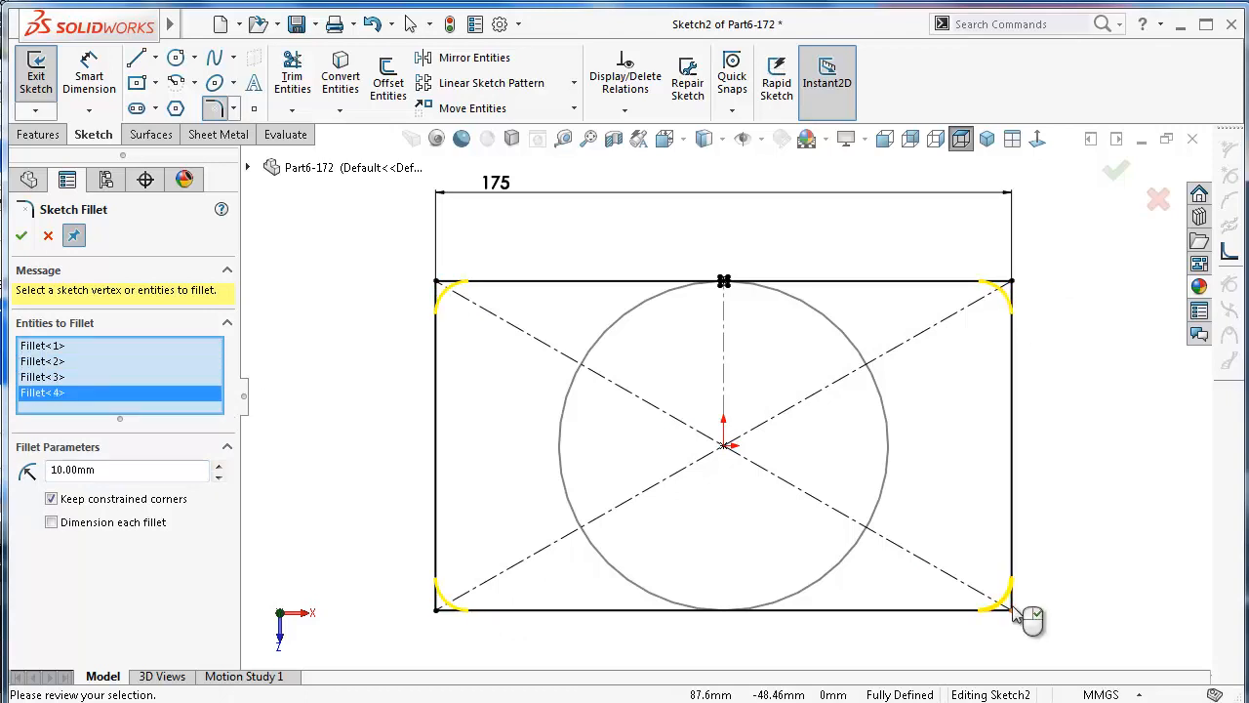
{"action": "right_click", "coordinate": [1015, 615]}
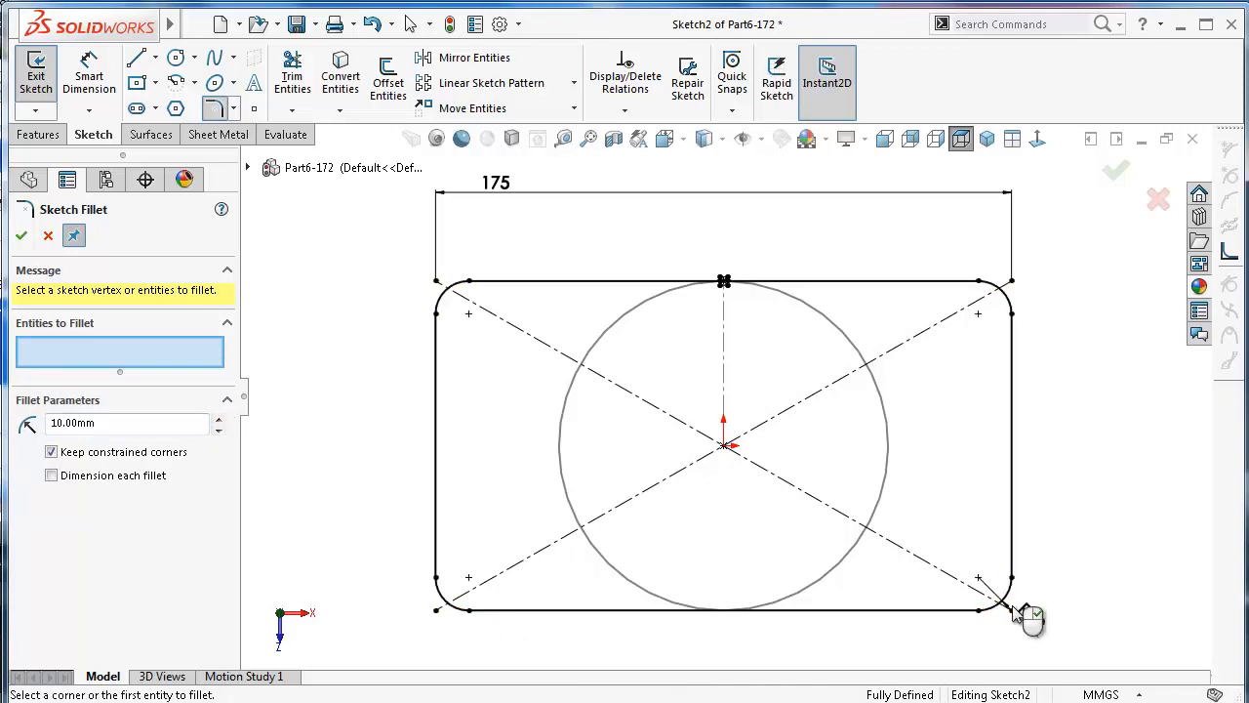
Accept the corner fillets and finish editing the large rectangle's sketch.
{"action": "left_click", "coordinate": [1118, 172]}
{"action": "left_click", "coordinate": [1122, 173]}
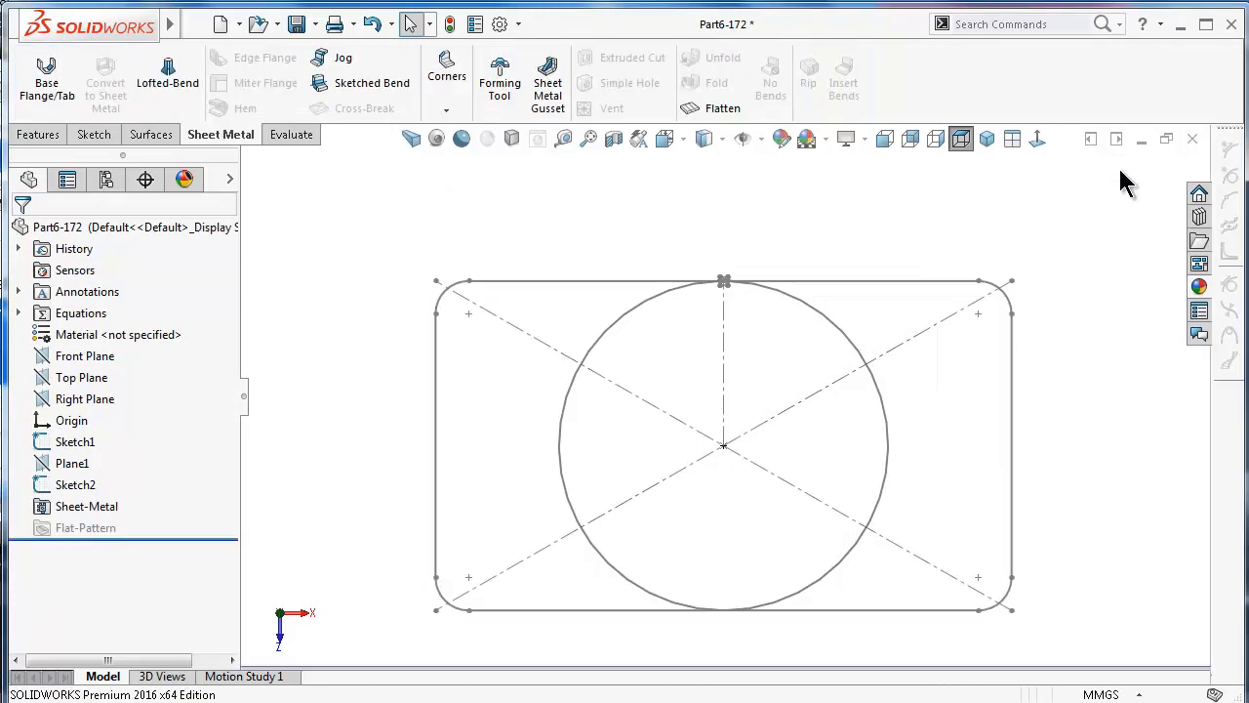
{"action": "mouse_move", "coordinate": [813, 309]}
{"action": "middle_mouse_down"}
{"action": "mouse_move", "coordinate": [833, 454]}
{"action": "mouse_move", "coordinate": [823, 433]}
{"action": "middle_mouse_up"}
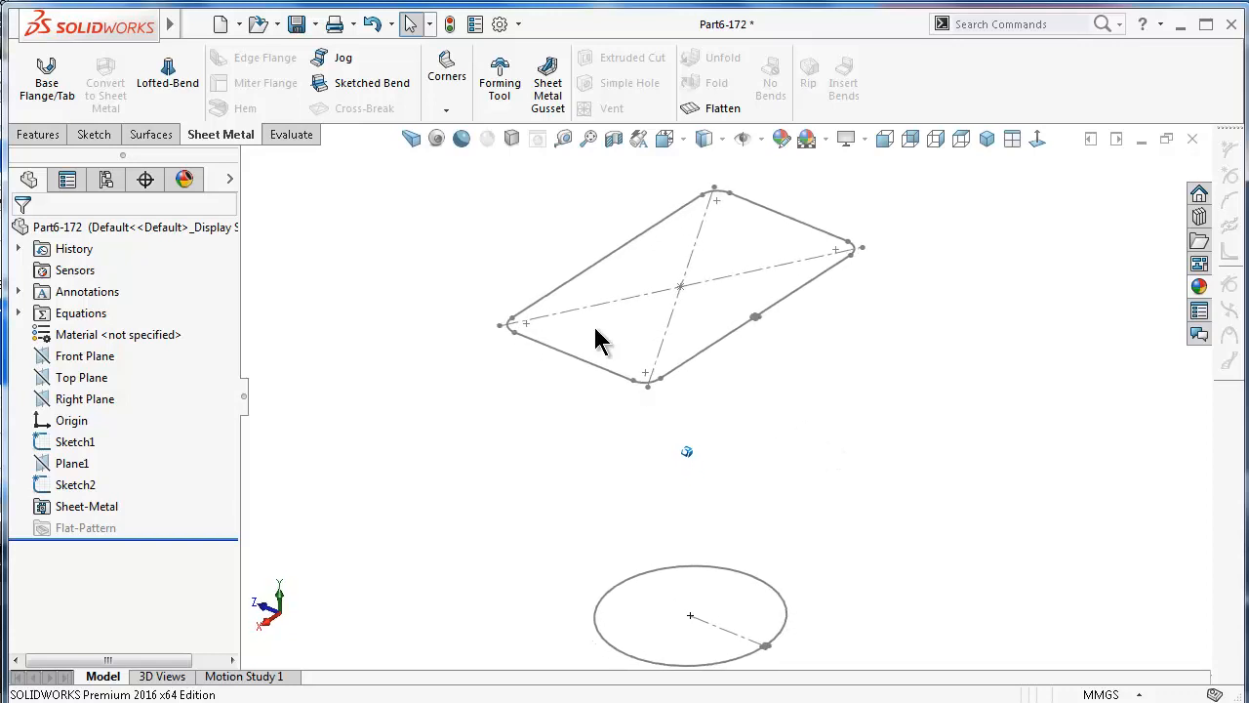
Set up a sheet metal Lofted-Bend with the Bent method between the rounded rectangle and the circle profiles.
{"action": "left_click", "coordinate": [174, 78]}
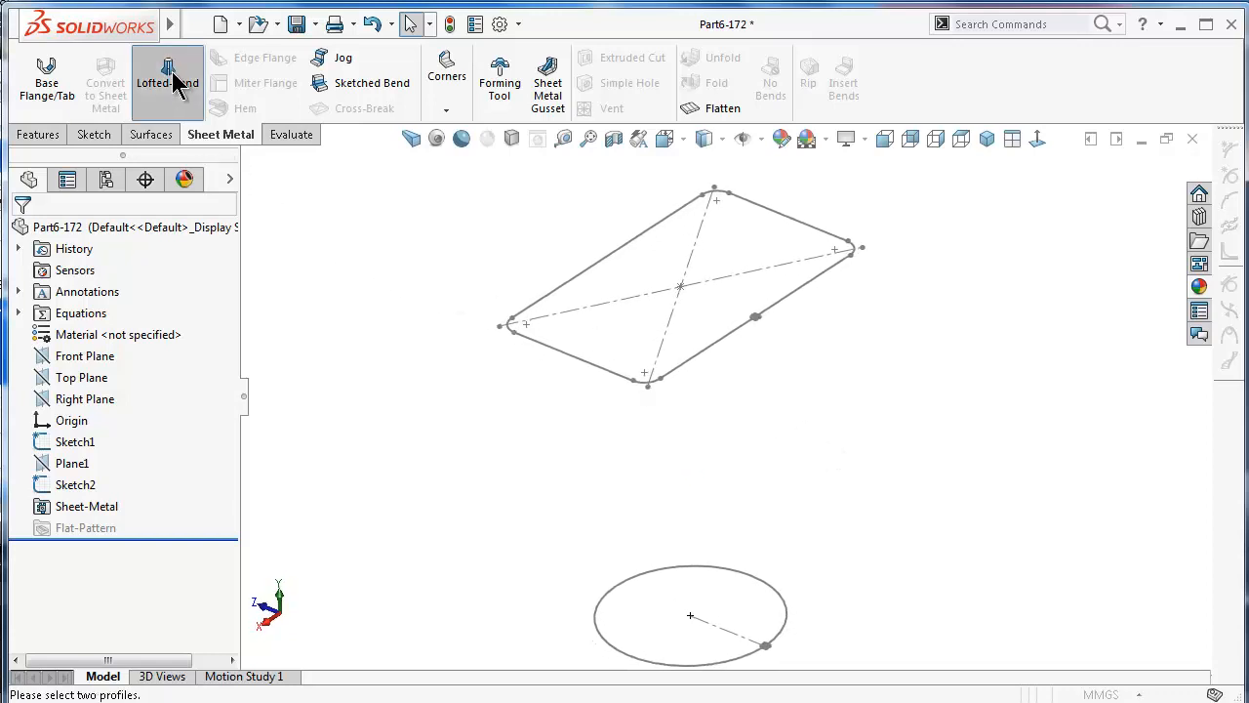
{"action": "left_click", "coordinate": [726, 340]}
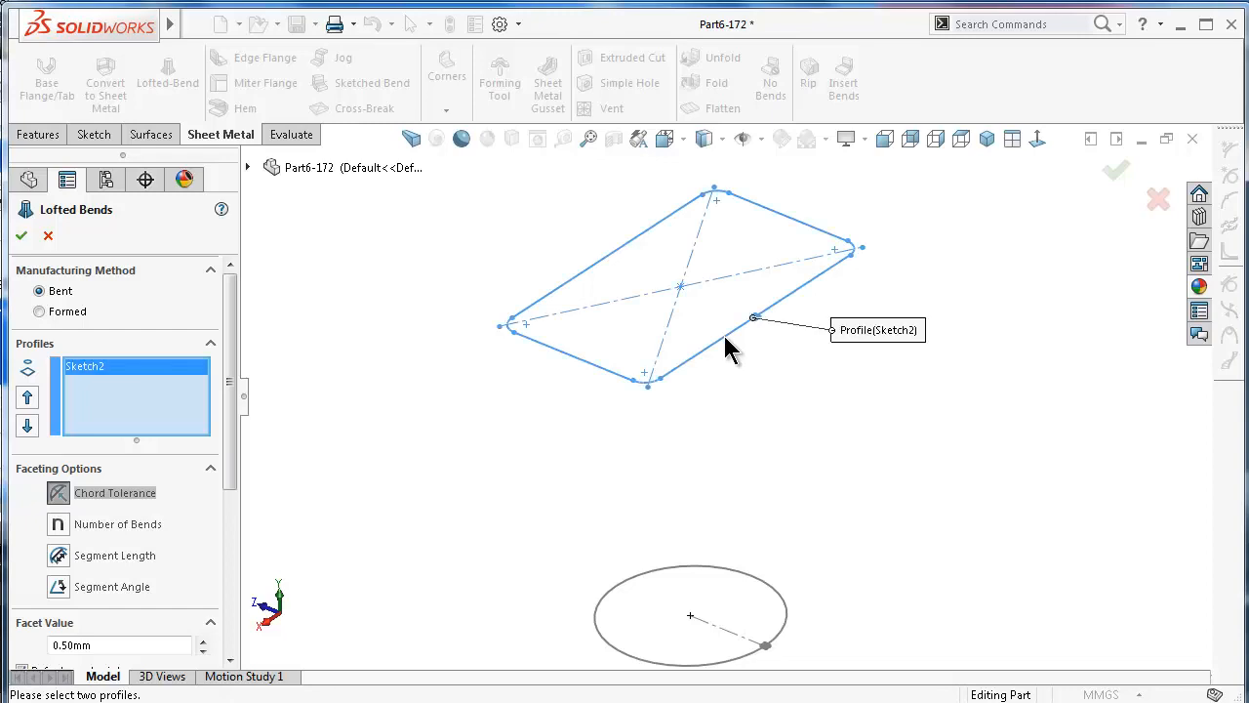
{"action": "left_click", "coordinate": [747, 657]}
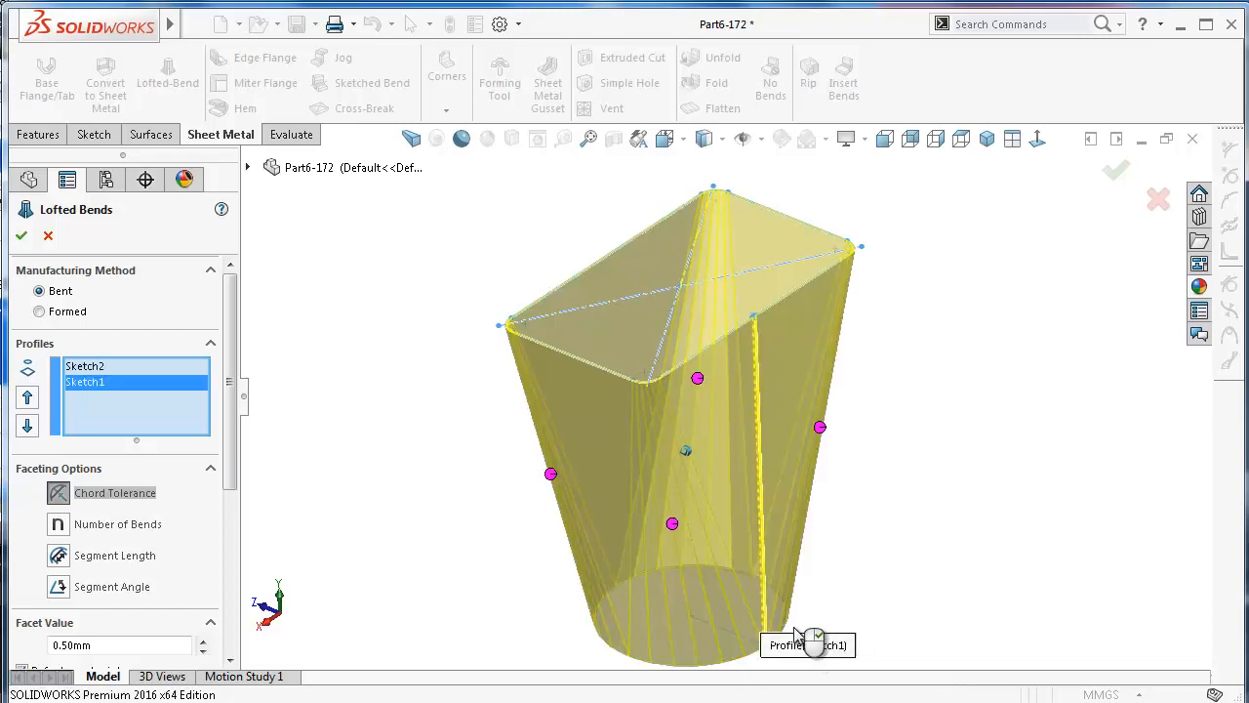
{"action": "scroll", "coordinate": [722, 378], "scroll_direction": "down", "scroll_amount": 3}
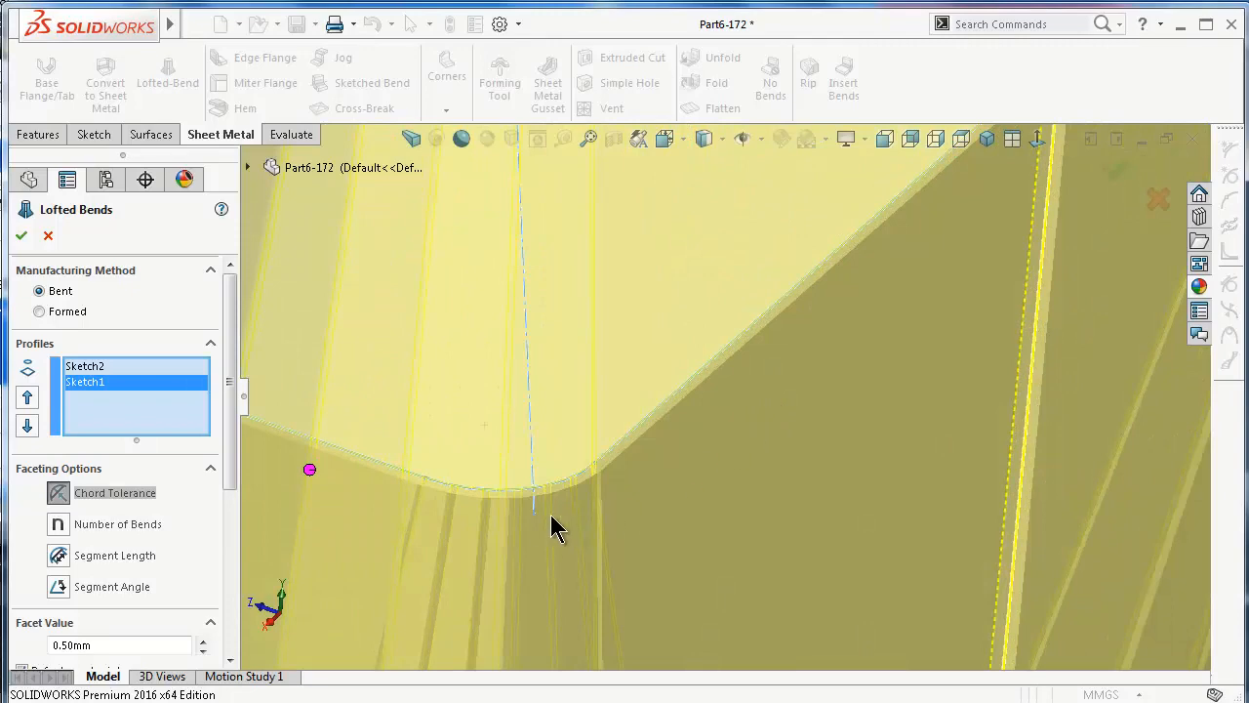
{"action": "middle_click_drag", "start_coordinate": [552, 527], "coordinate": [790, 454]}
{"action": "scroll", "coordinate": [606, 448], "scroll_direction": "up", "scroll_amount": 3}
{"action": "middle_click_drag", "start_coordinate": [998, 550], "coordinate": [489, 355]}
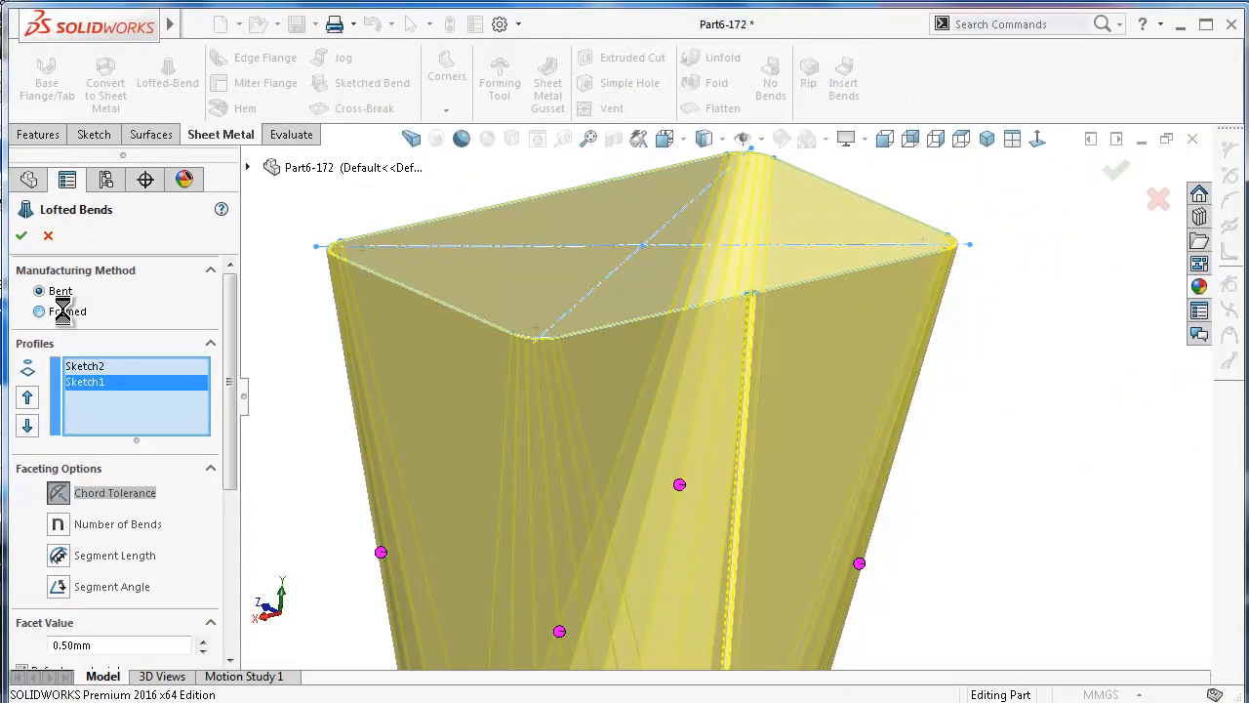
Preview the lofted bend with the Formed manufacturing method and return it to Bent.
{"action": "left_click", "coordinate": [63, 311]}
{"action": "scroll", "coordinate": [580, 463], "scroll_direction": "up", "scroll_amount": 3}
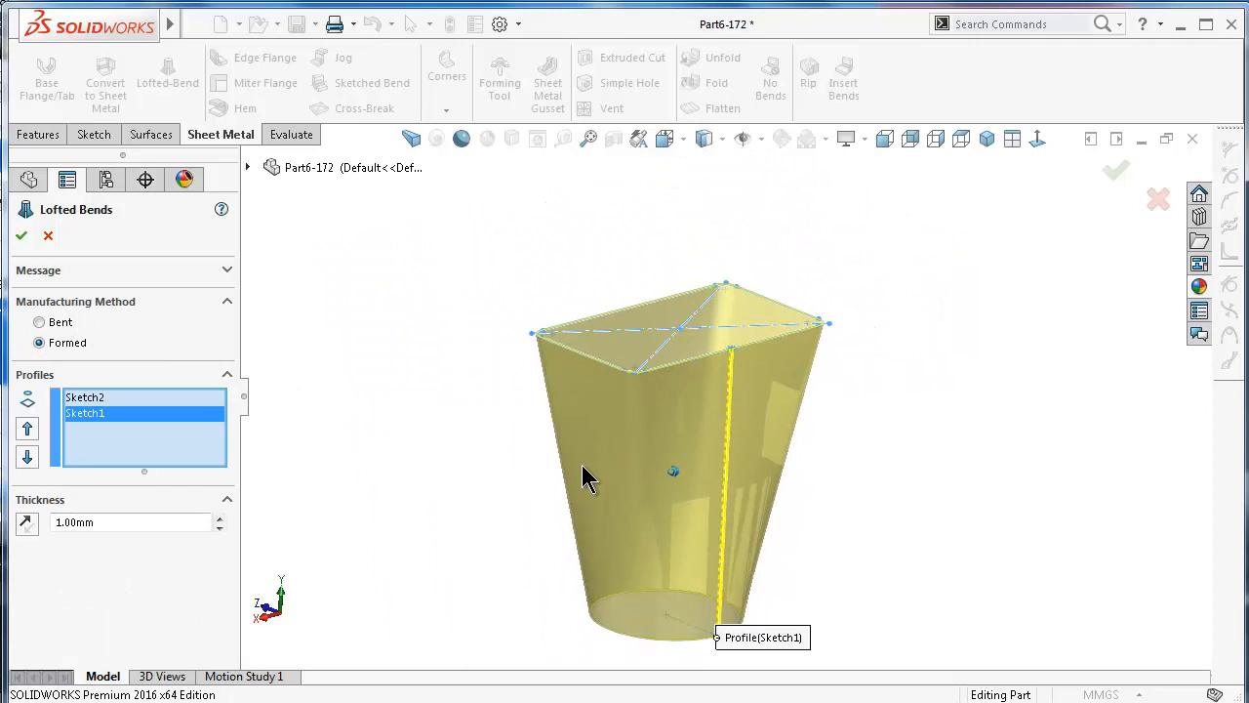
{"action": "middle_click_drag", "start_coordinate": [581, 464], "coordinate": [713, 386]}
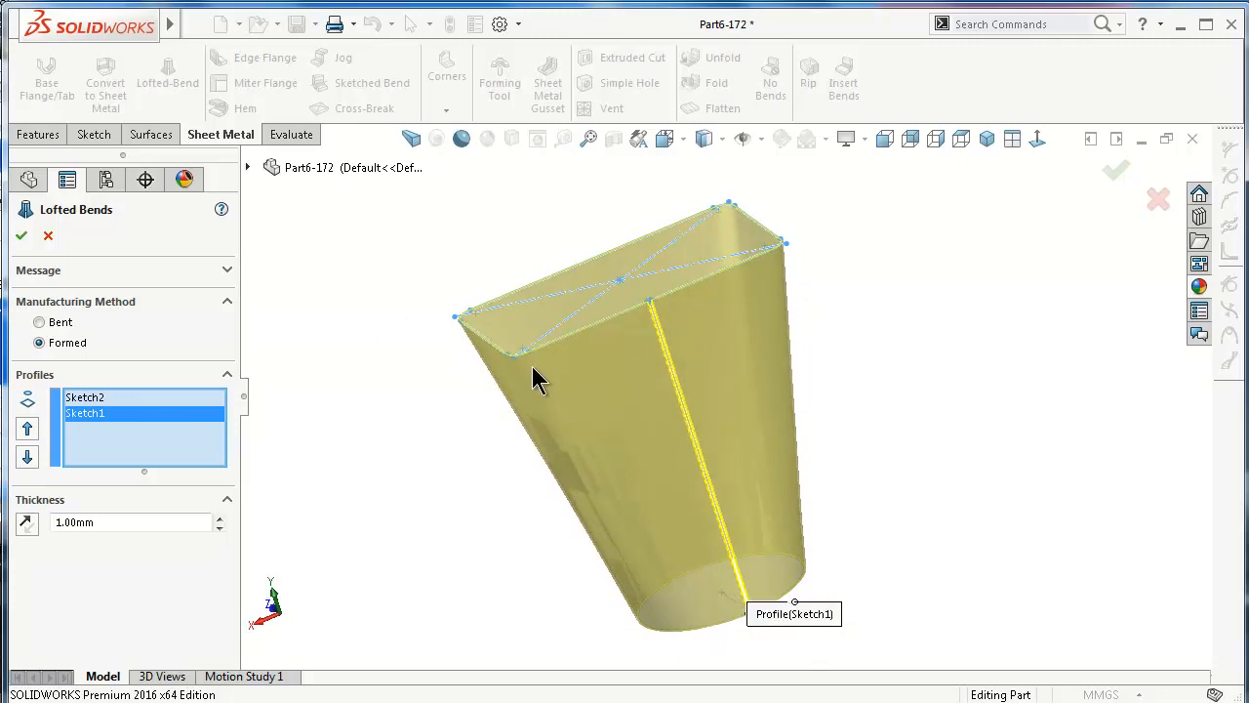
{"action": "left_click", "coordinate": [39, 322]}
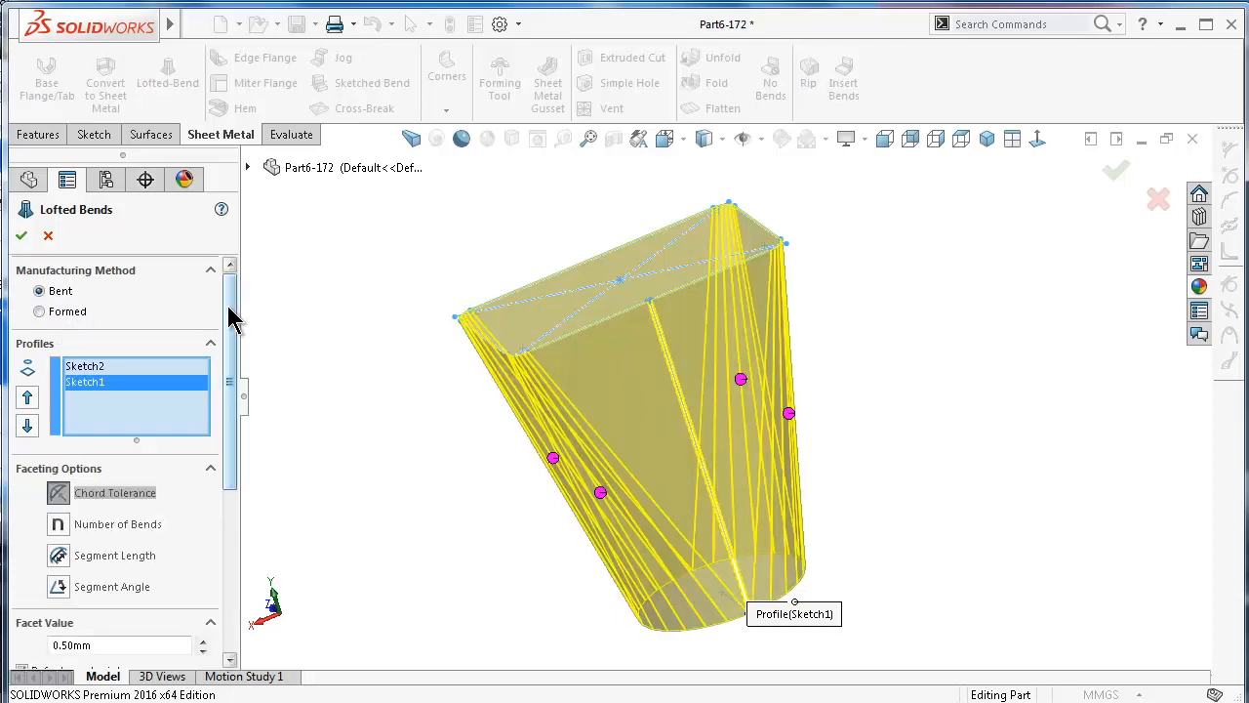
Examine the faceting options, the bend lines and the chord facets along the circular end of the lofted bend preview.
{"action": "left_click_drag", "start_coordinate": [232, 318], "coordinate": [227, 343]}
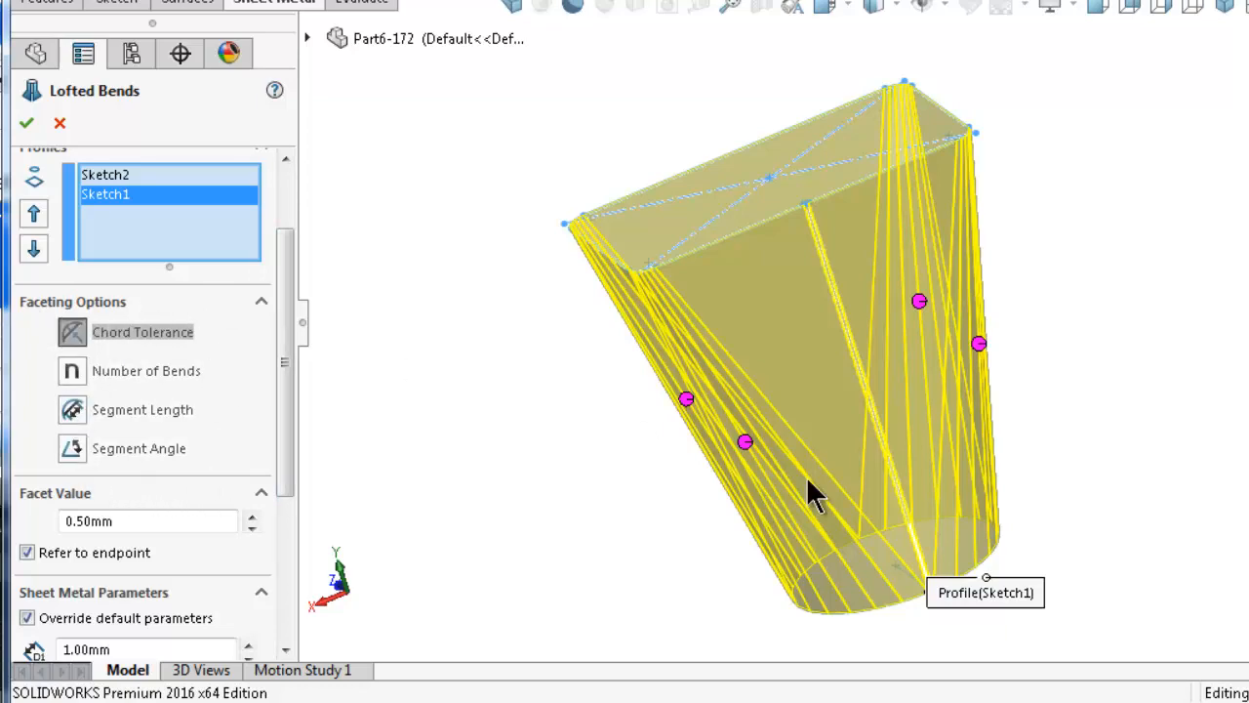
{"action": "middle_click_drag", "start_coordinate": [972, 561], "coordinate": [989, 449]}
{"action": "scroll", "coordinate": [989, 449], "scroll_direction": "down", "scroll_amount": 2}
{"action": "mouse_move", "coordinate": [978, 393]}
{"action": "middle_mouse_down"}
{"action": "mouse_move", "coordinate": [845, 407]}
{"action": "mouse_move", "coordinate": [704, 307]}
{"action": "middle_mouse_up"}
{"action": "scroll", "coordinate": [785, 312], "scroll_direction": "up", "scroll_amount": 2}
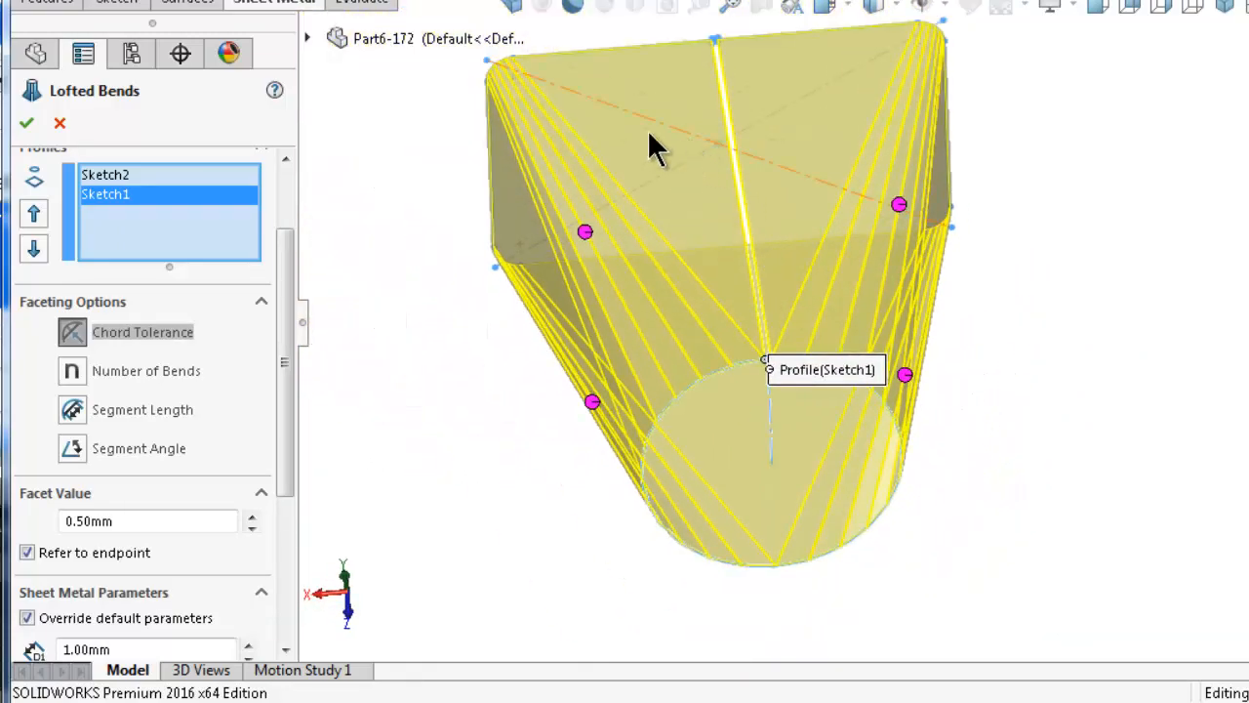
{"action": "middle_click_drag", "start_coordinate": [919, 251], "coordinate": [875, 314]}
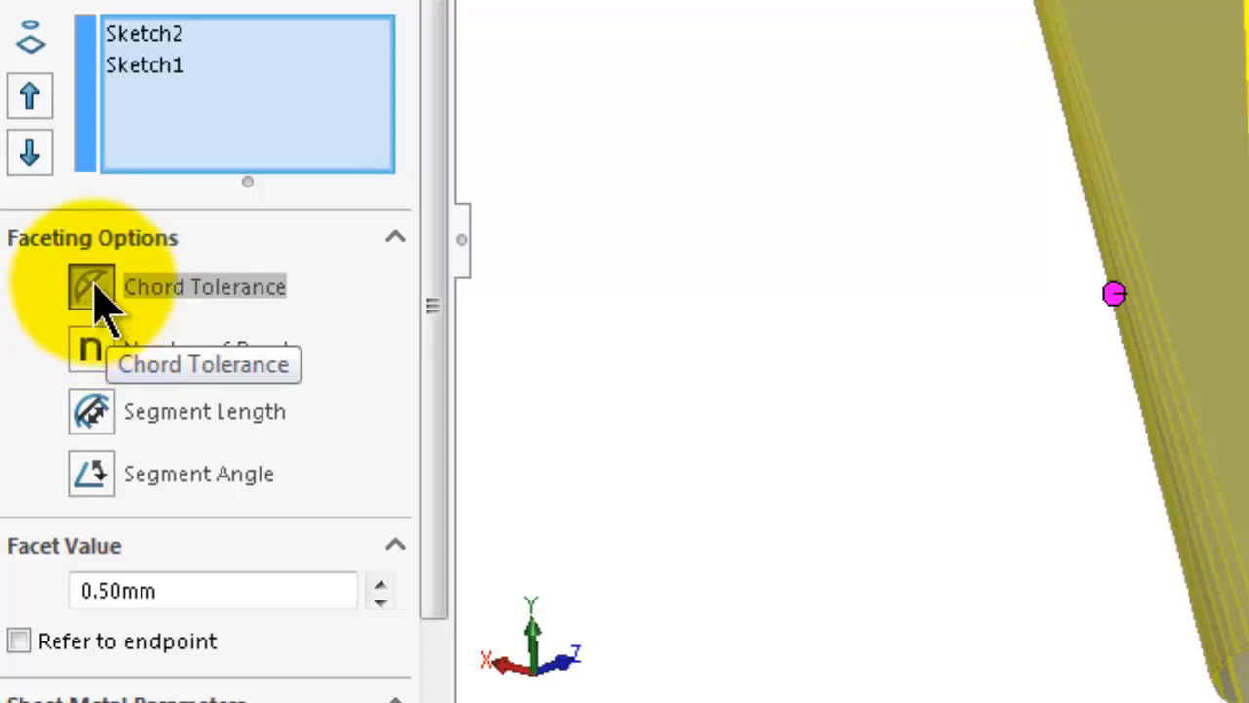
{"action": "left_click", "coordinate": [829, 493]}
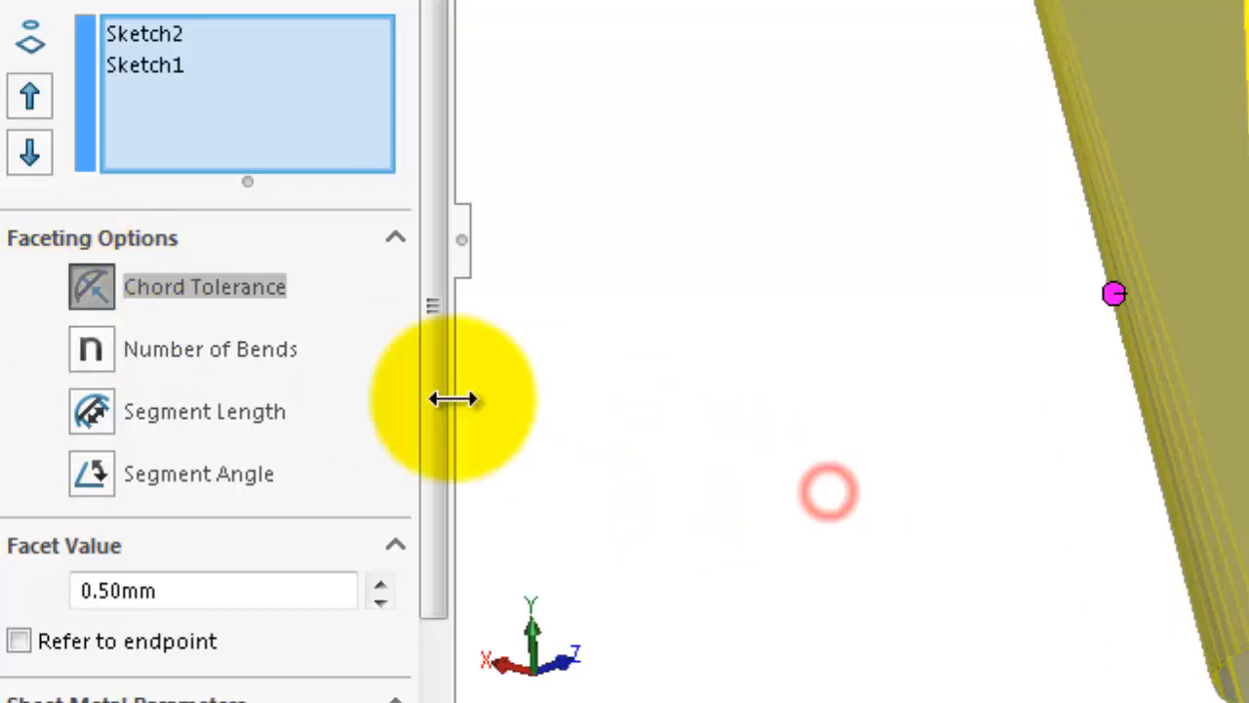
{"action": "middle_click_drag", "start_coordinate": [1148, 594], "coordinate": [1248, 527]}
{"action": "scroll", "coordinate": [1239, 663], "scroll_direction": "down", "scroll_amount": 4}
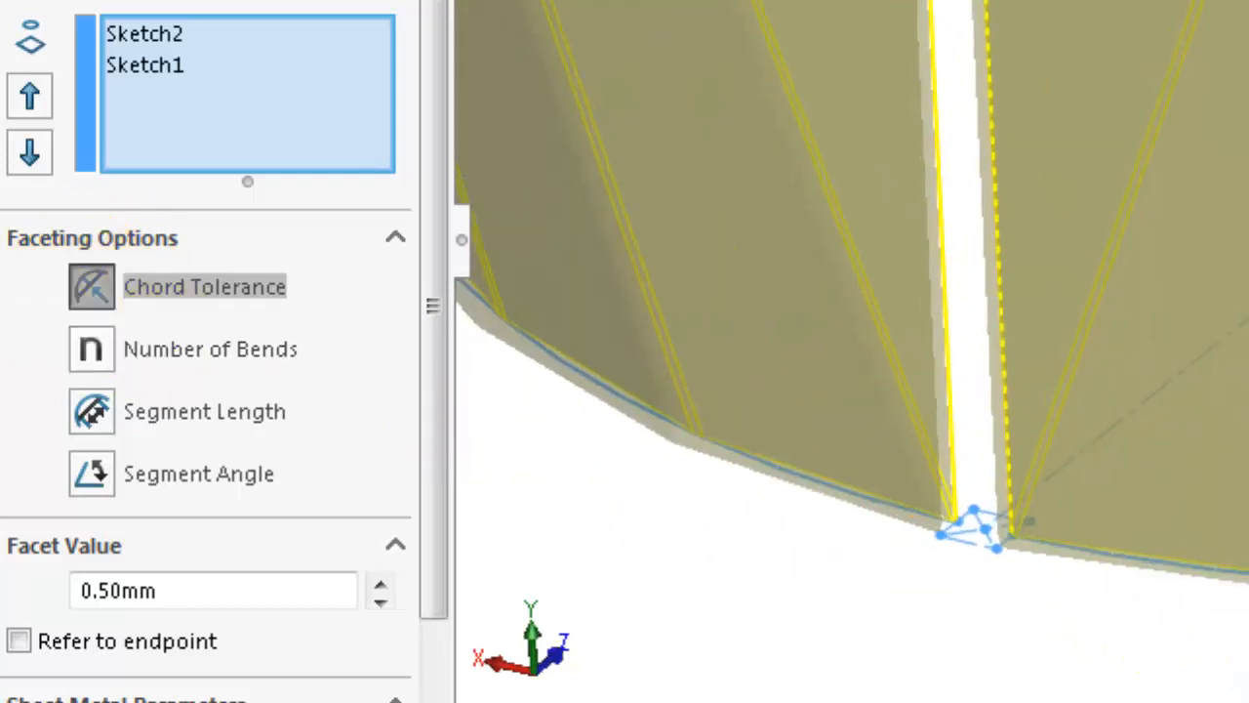
{"action": "scroll", "coordinate": [1177, 561], "scroll_direction": "down", "scroll_amount": 2}
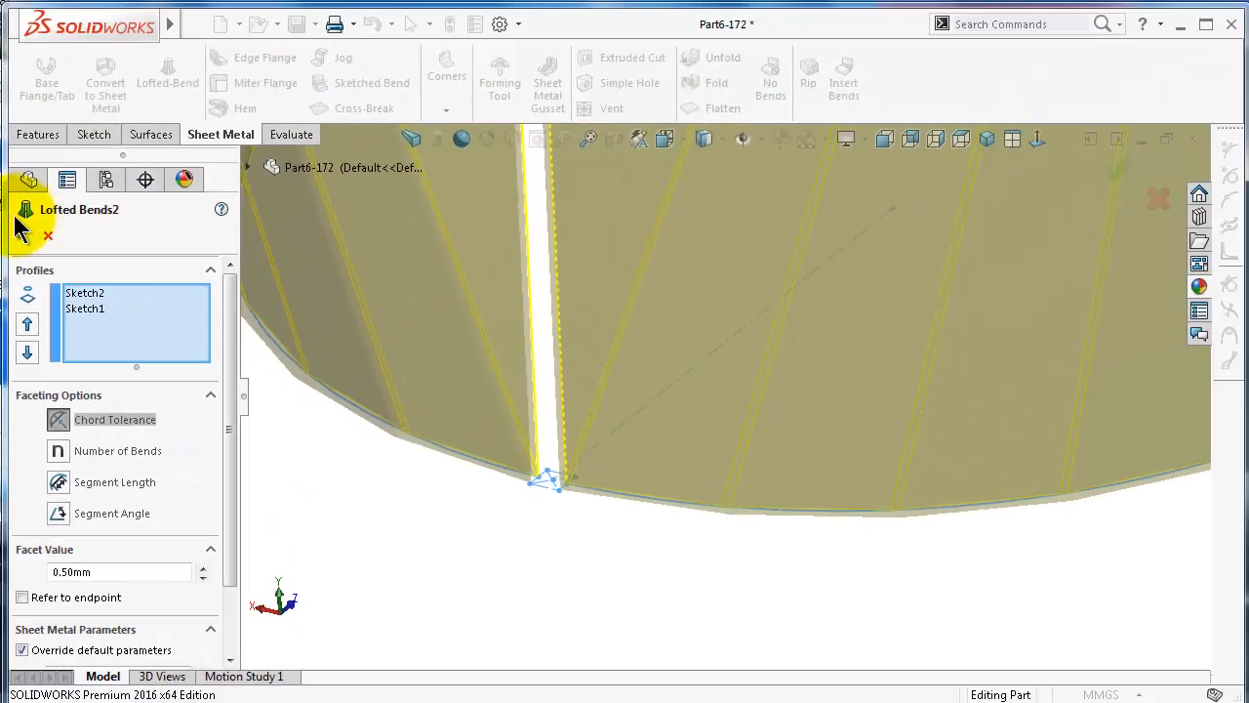
Accept the lofted bend and show its flat pattern face-on.
{"action": "left_click", "coordinate": [25, 232]}
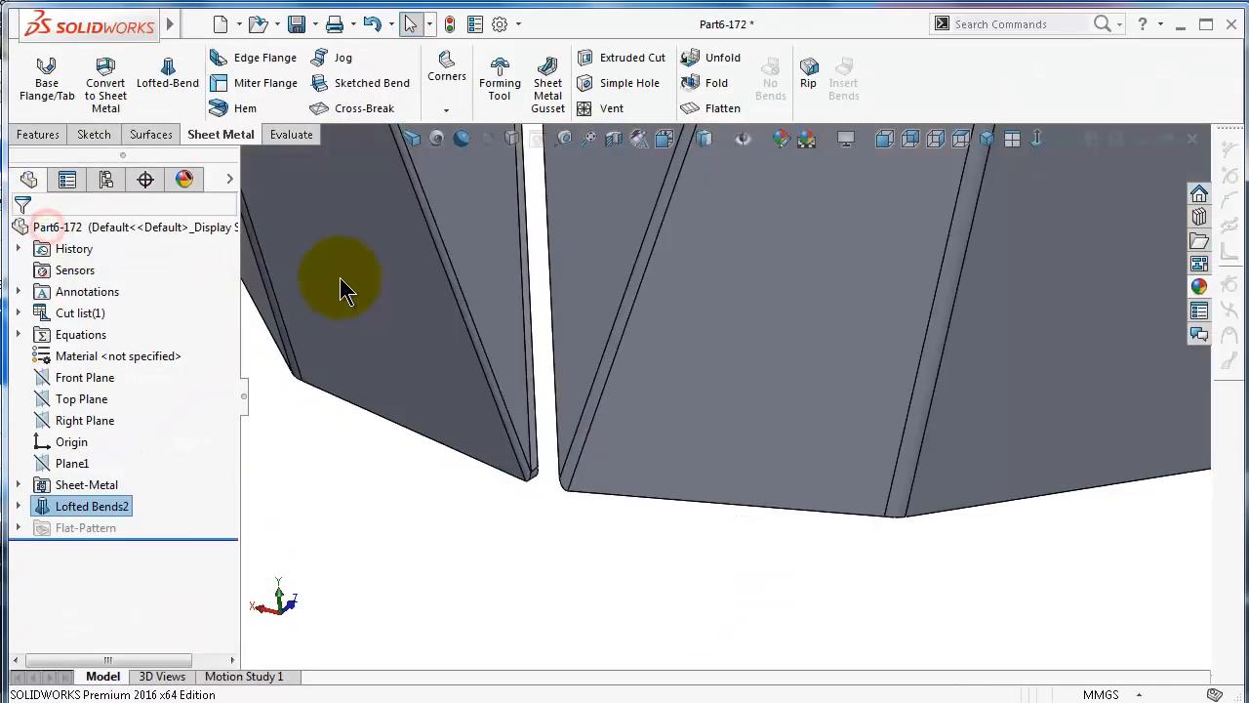
{"action": "left_click", "coordinate": [714, 108]}
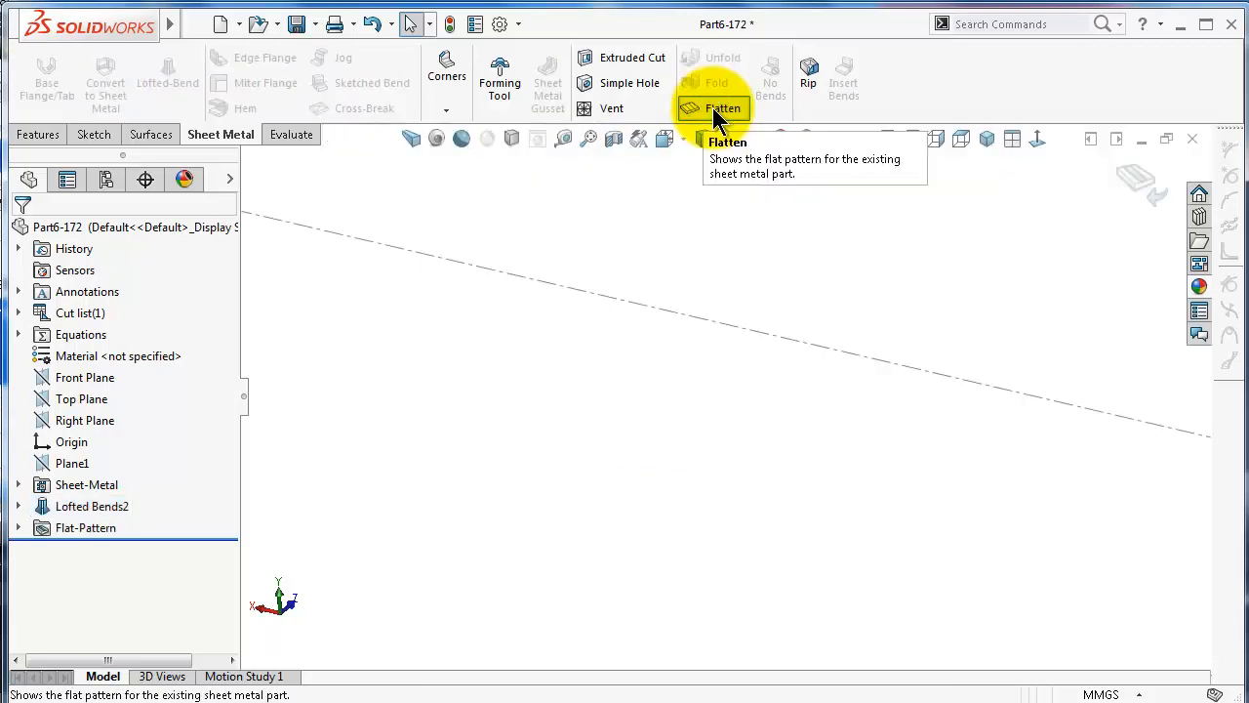
{"action": "left_click", "coordinate": [1037, 146]}
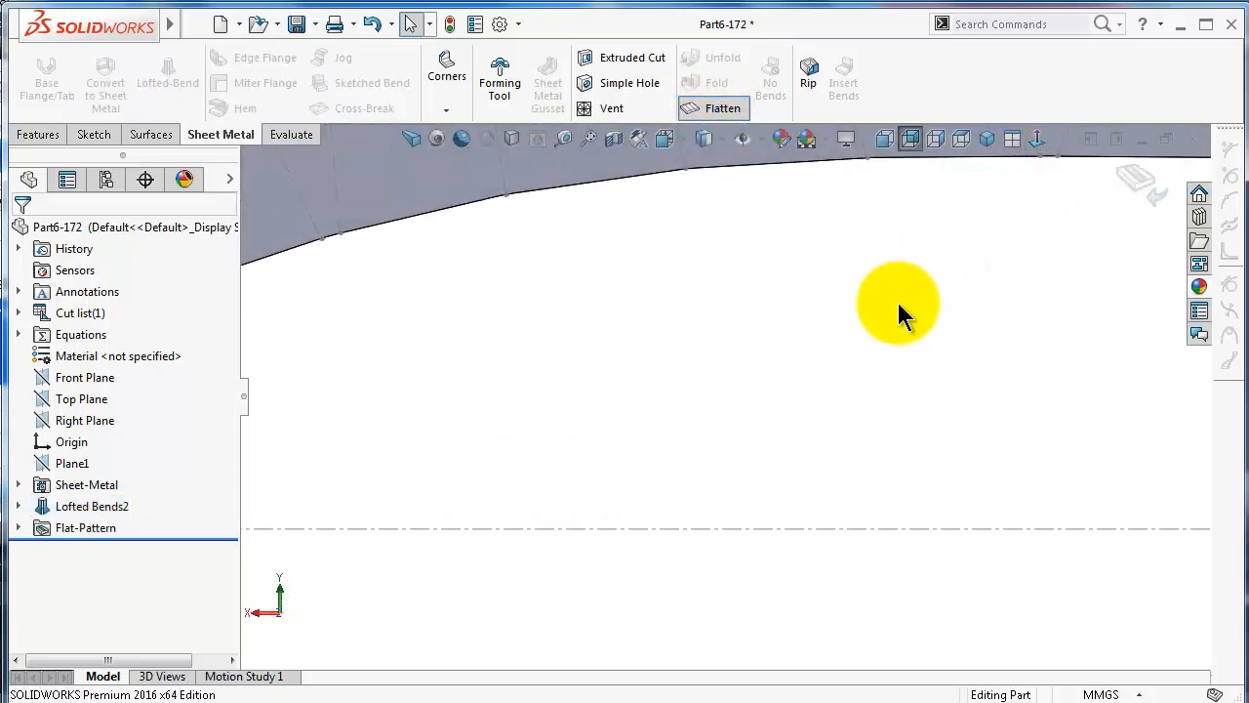
{"action": "scroll", "coordinate": [900, 356], "scroll_direction": "down", "scroll_amount": 6}
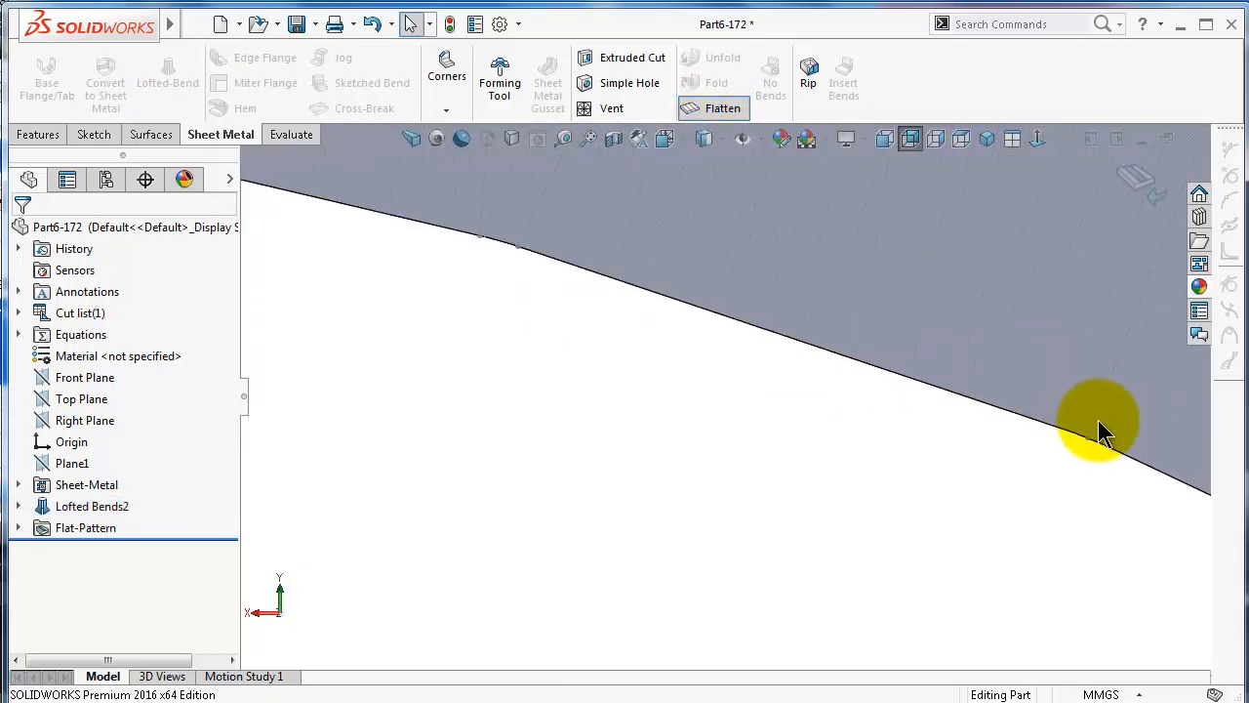
Check the lengths of the straight segments along the flat pattern's curved edge and return to the folded part.
{"action": "left_click", "coordinate": [1122, 527]}
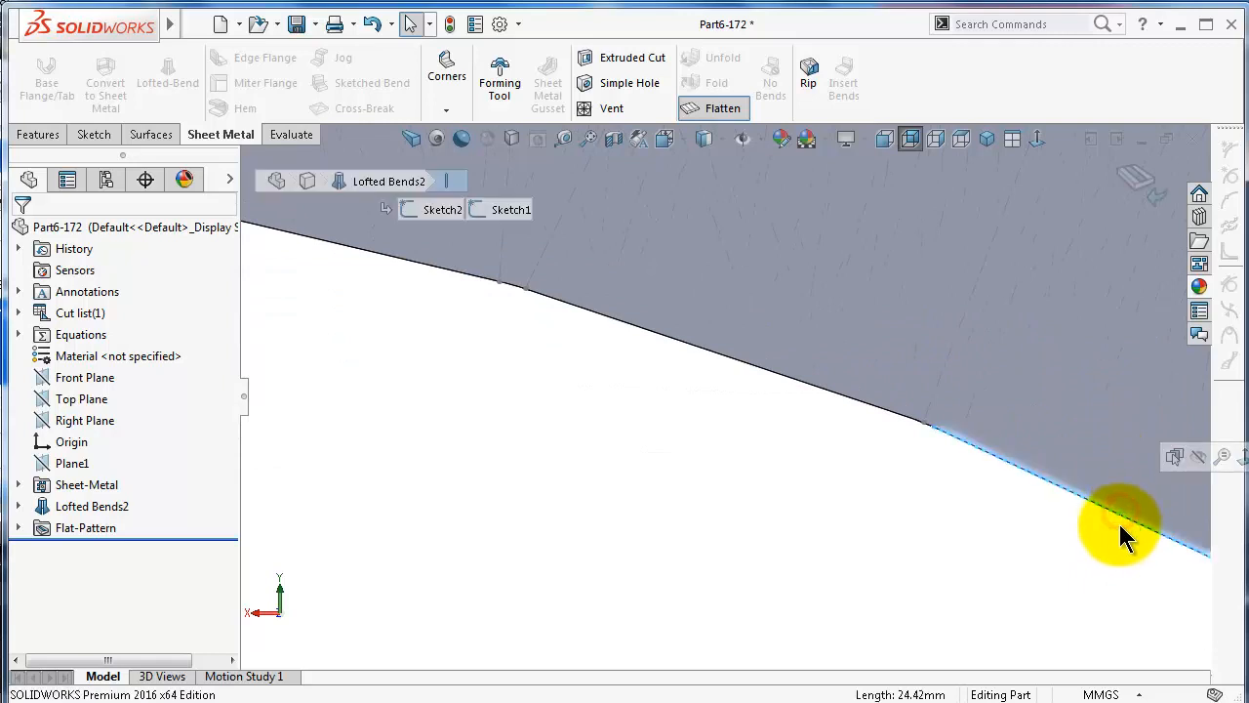
{"action": "scroll", "coordinate": [1118, 527], "scroll_direction": "up", "scroll_amount": 2}
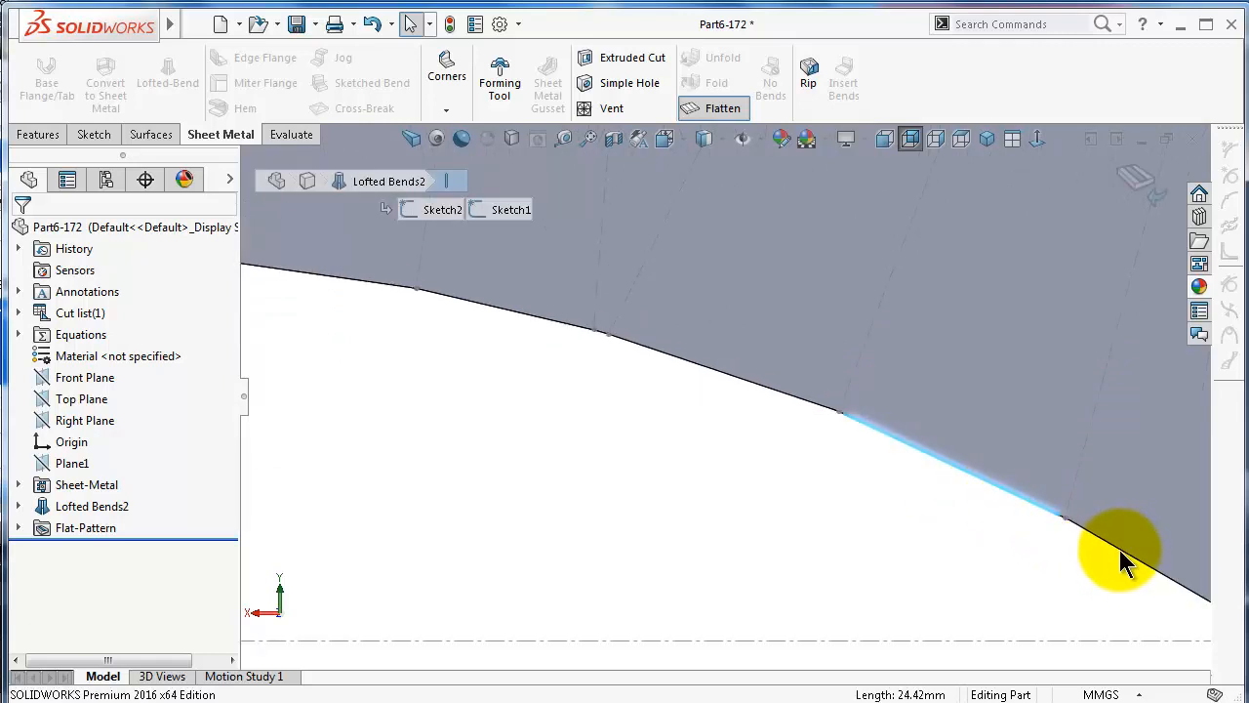
{"action": "left_click", "coordinate": [1122, 551]}
{"action": "key", "text": "z"}
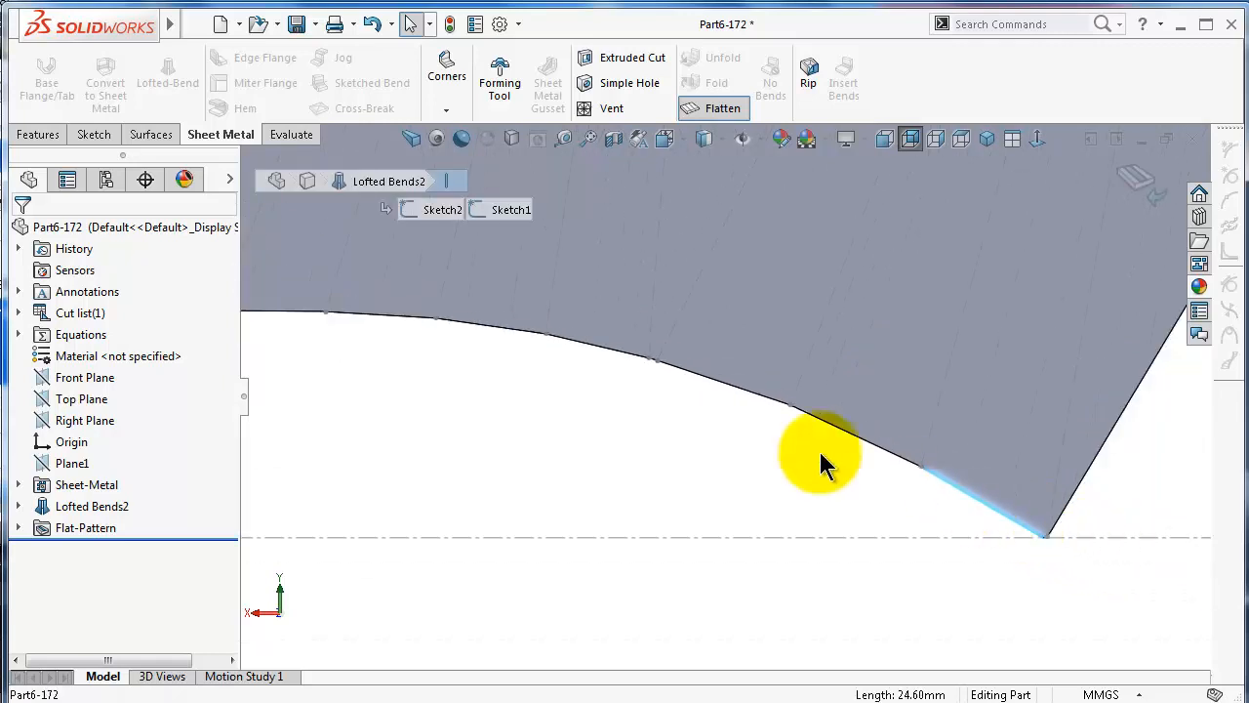
{"action": "left_click", "coordinate": [731, 390]}
{"action": "key", "text": "ctrl+shift+z"}
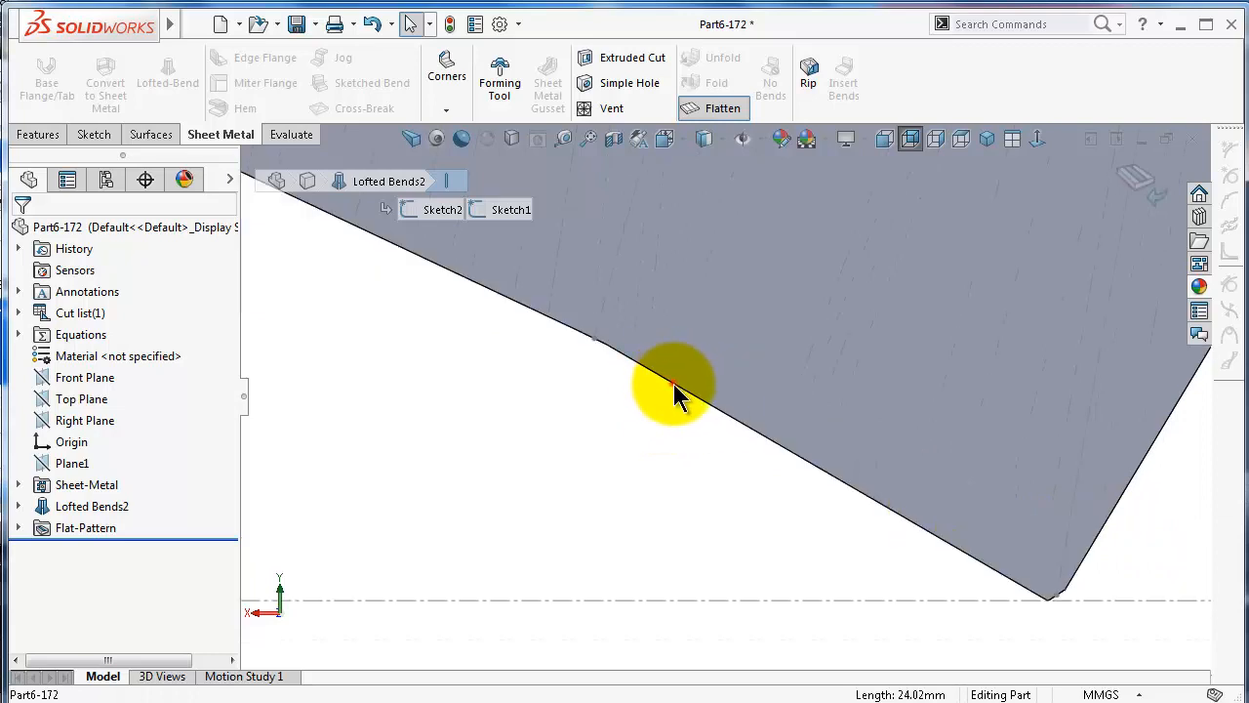
{"action": "left_click", "coordinate": [673, 385]}
{"action": "scroll", "coordinate": [859, 488], "scroll_direction": "down", "scroll_amount": 3}
{"action": "left_click", "coordinate": [849, 540]}
{"action": "scroll", "coordinate": [842, 503], "scroll_direction": "up", "scroll_amount": 7}
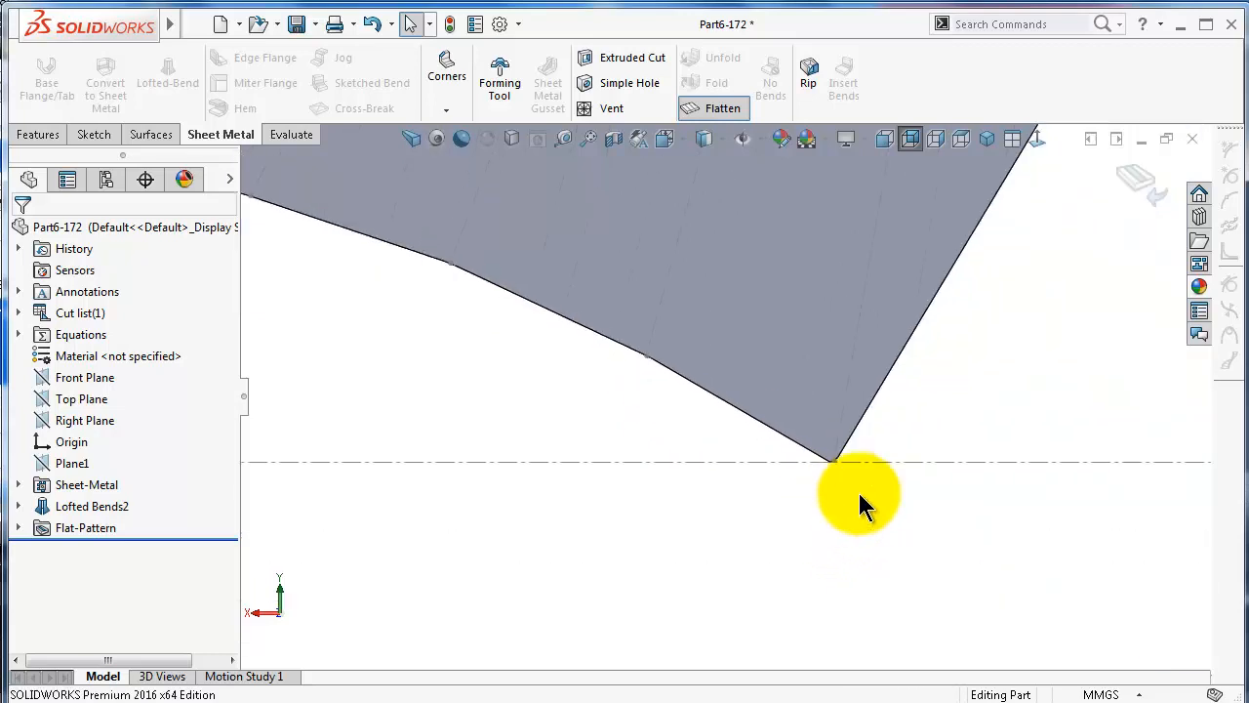
{"action": "key", "text": "z"}
{"action": "middle_click_drag", "start_coordinate": [866, 478], "coordinate": [1056, 251]}
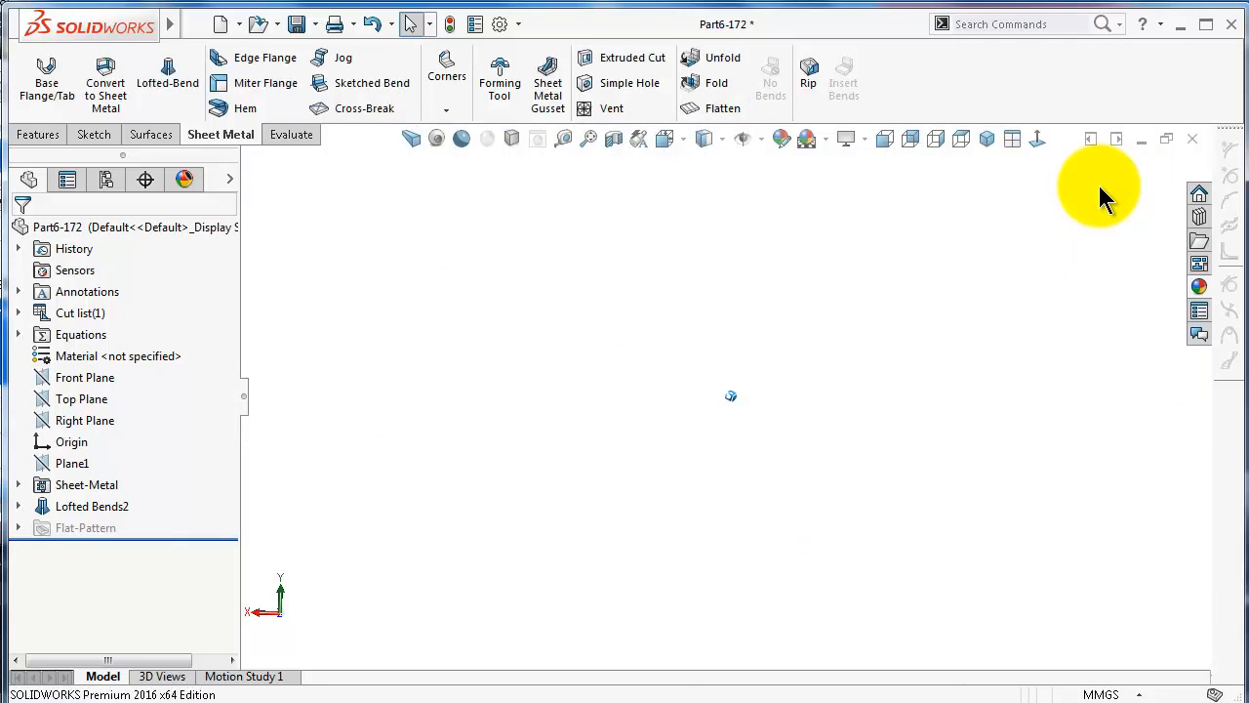
Edit the lofted bend and set its Chord Tolerance facet value to 5 mm.
{"action": "left_click", "coordinate": [88, 516]}
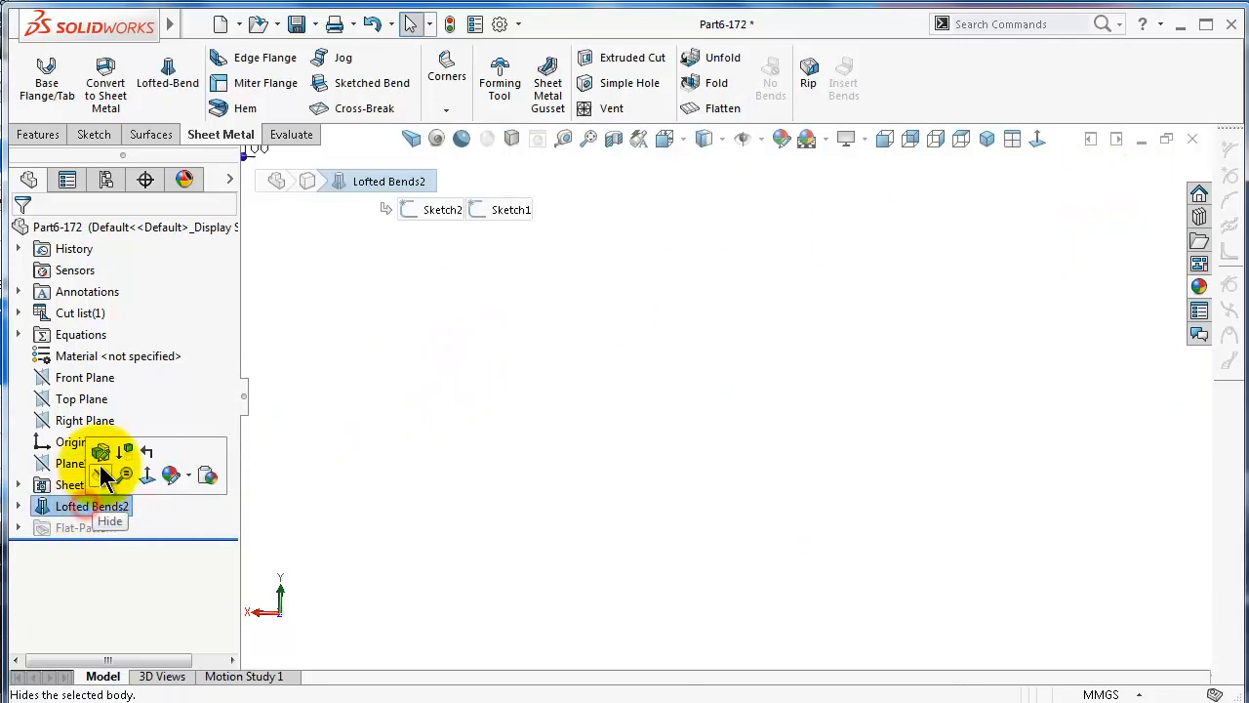
{"action": "left_click", "coordinate": [104, 455]}
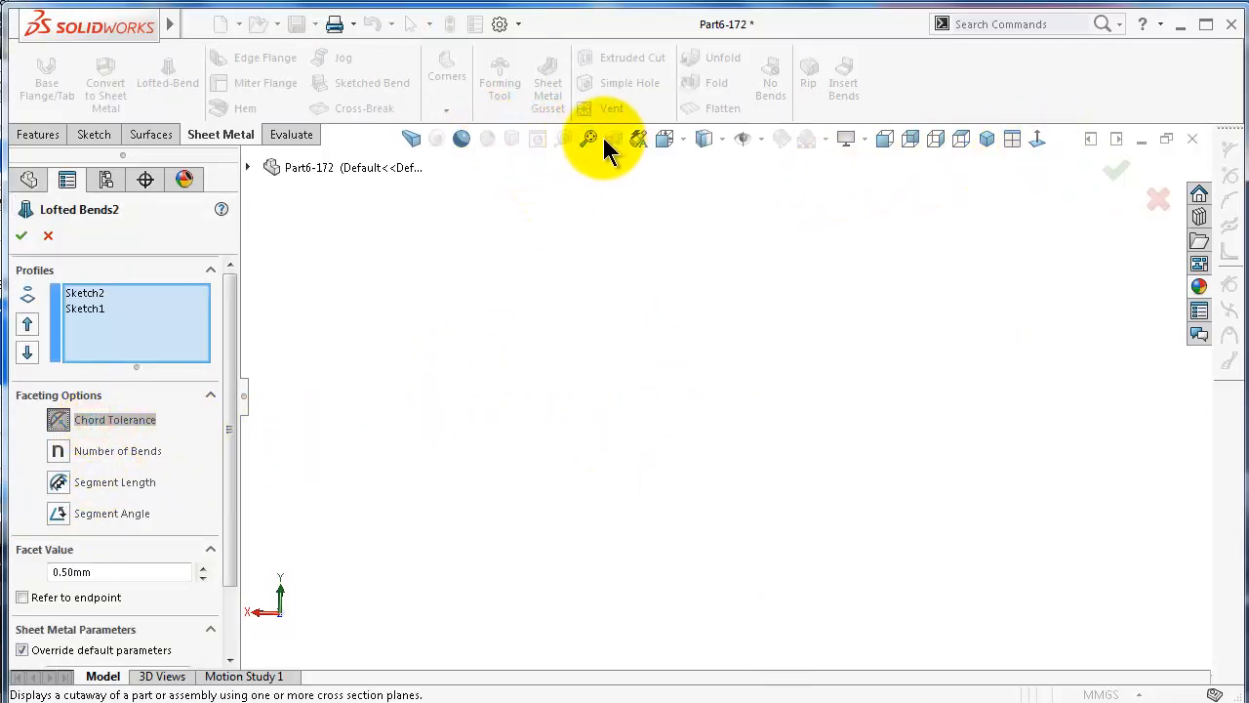
{"action": "scroll", "coordinate": [774, 591], "scroll_direction": "down", "scroll_amount": 6}
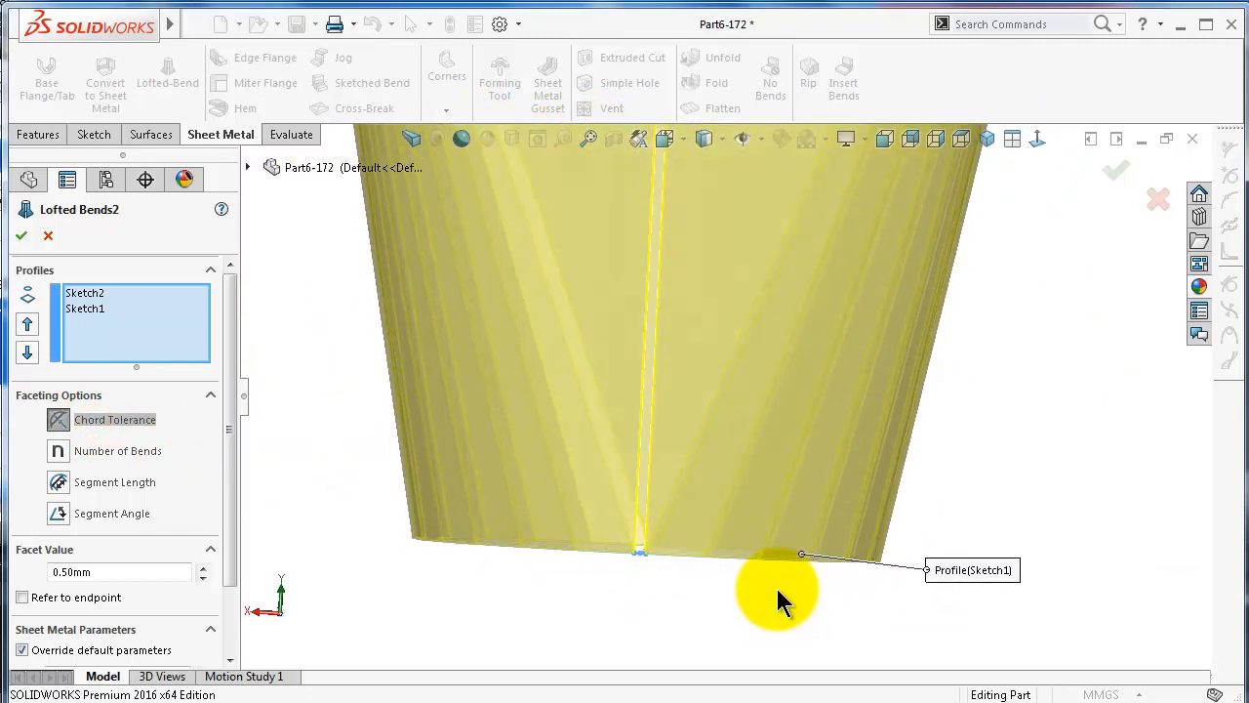
{"action": "scroll", "coordinate": [705, 561], "scroll_direction": "down", "scroll_amount": 5}
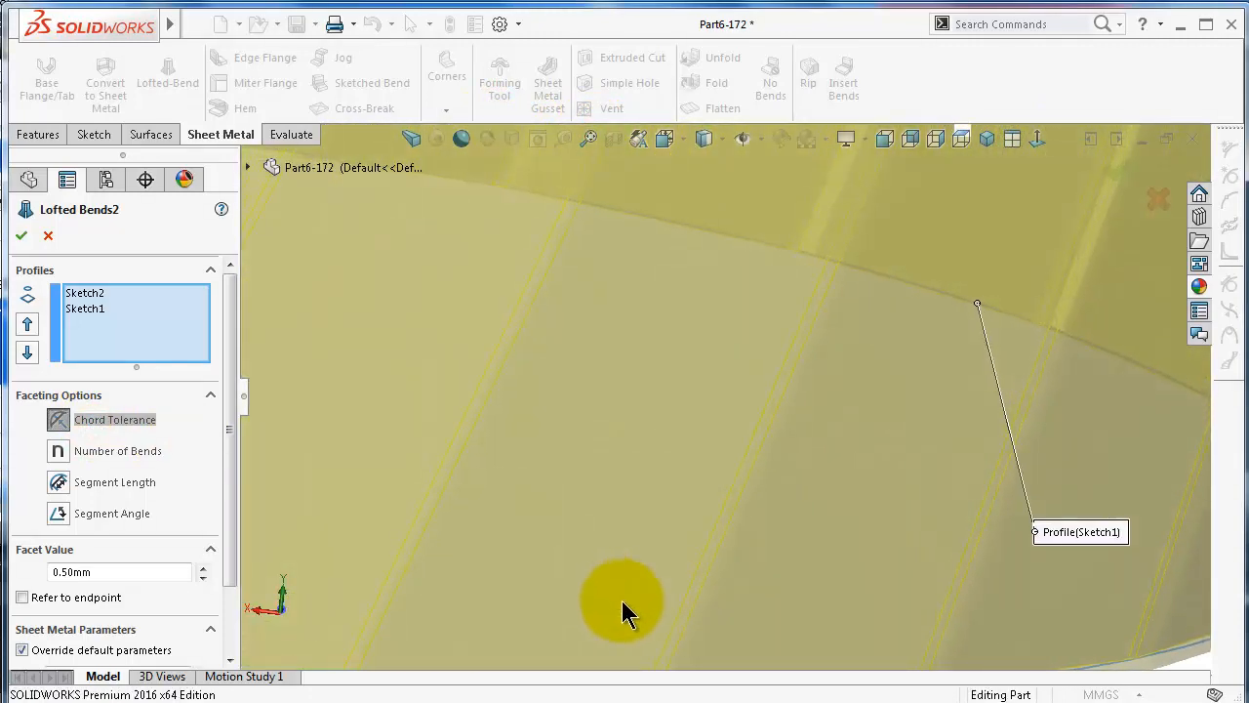
{"action": "scroll", "coordinate": [621, 598], "scroll_direction": "up", "scroll_amount": 3}
{"action": "scroll", "coordinate": [620, 594], "scroll_direction": "up", "scroll_amount": 1}
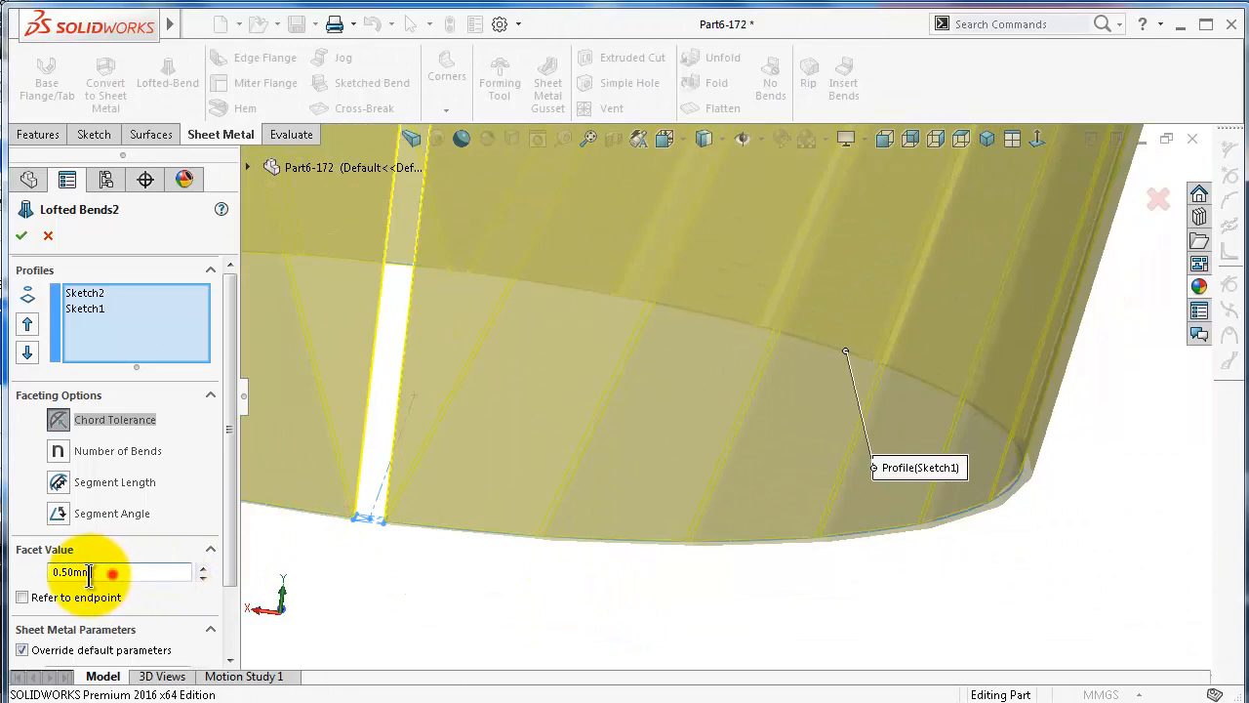
{"action": "left_click_drag", "start_coordinate": [89, 572], "coordinate": [28, 572]}
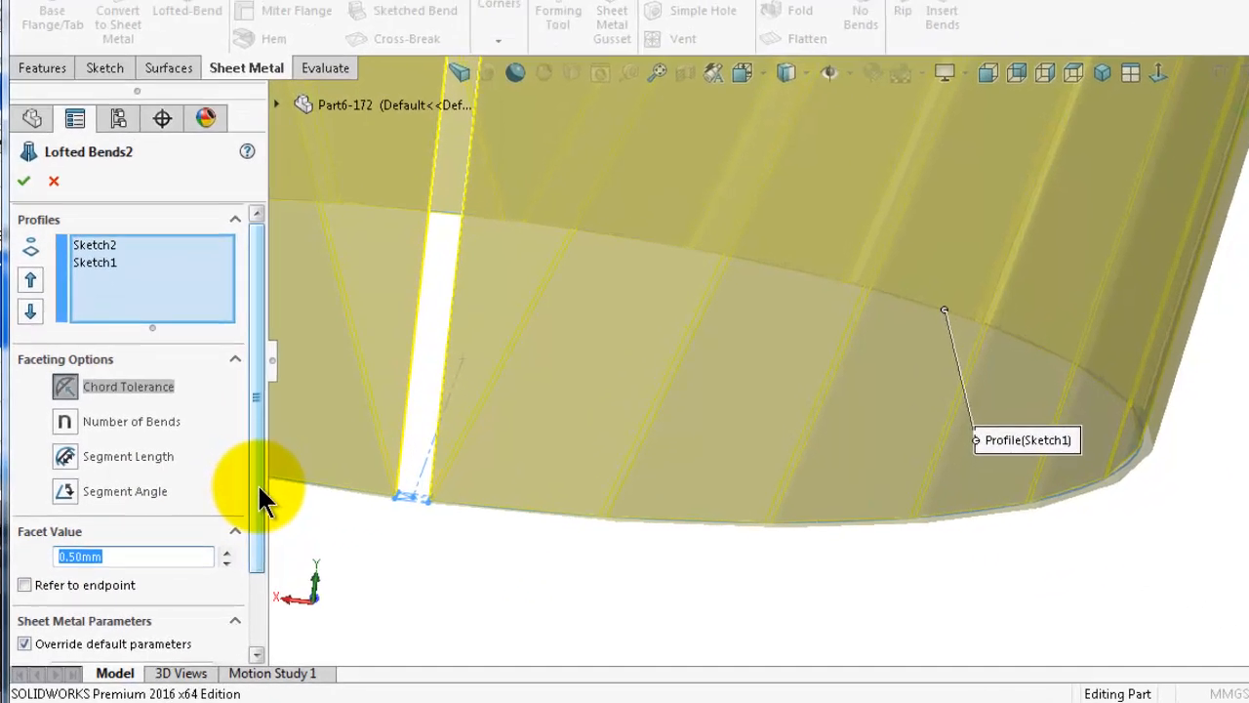
{"action": "type", "text": "5"}
{"action": "key", "text": "Return"}
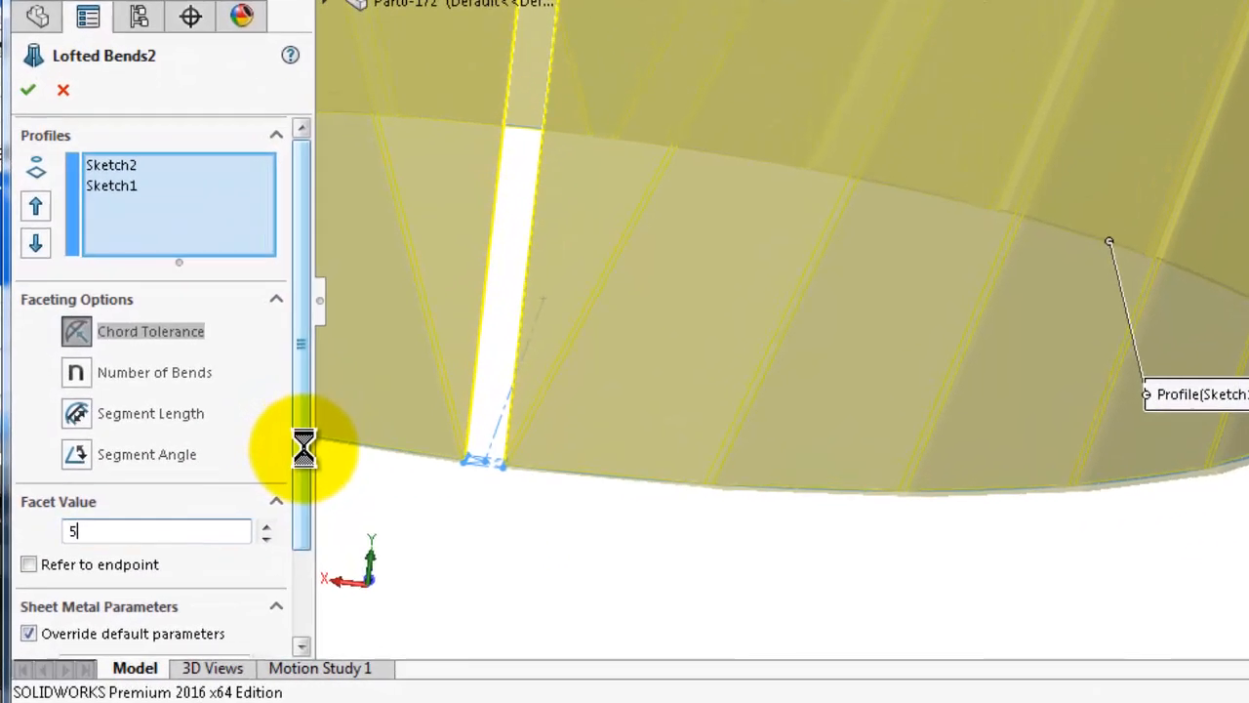
{"action": "middle_click_drag", "start_coordinate": [747, 463], "coordinate": [1001, 449]}
{"action": "scroll", "coordinate": [1000, 449], "scroll_direction": "down", "scroll_amount": 2}
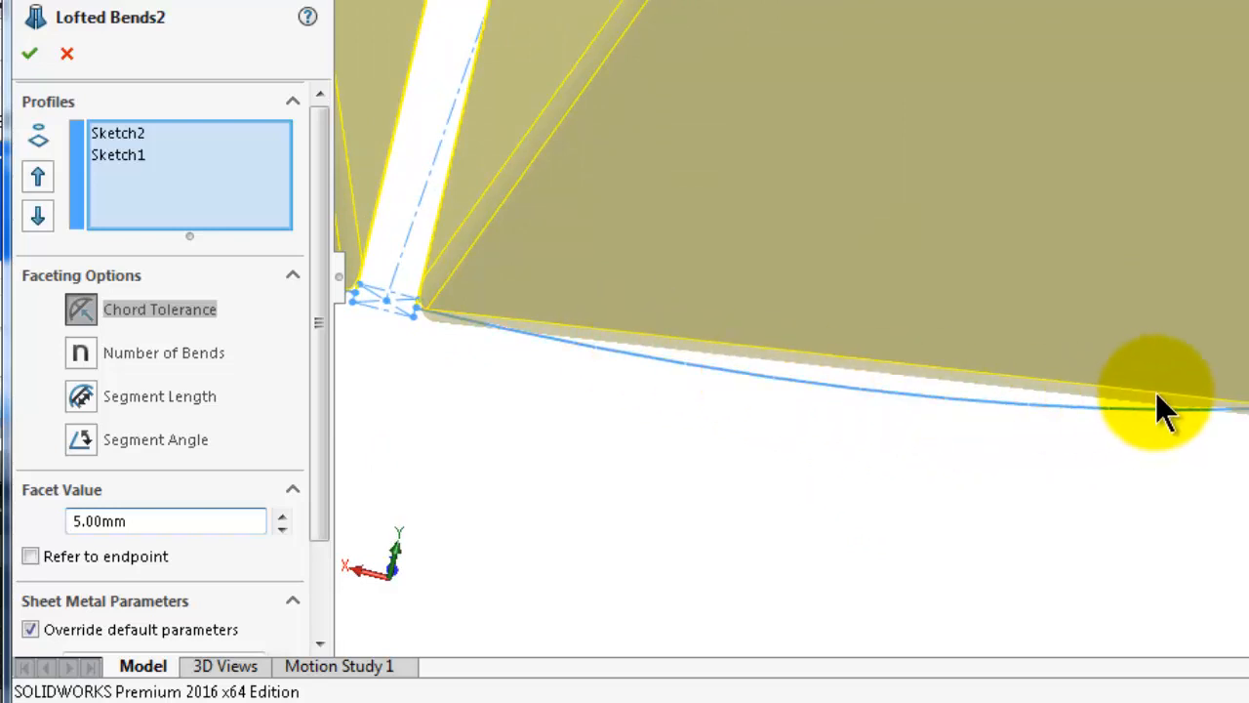
{"action": "middle_click_drag", "start_coordinate": [914, 390], "coordinate": [995, 482]}
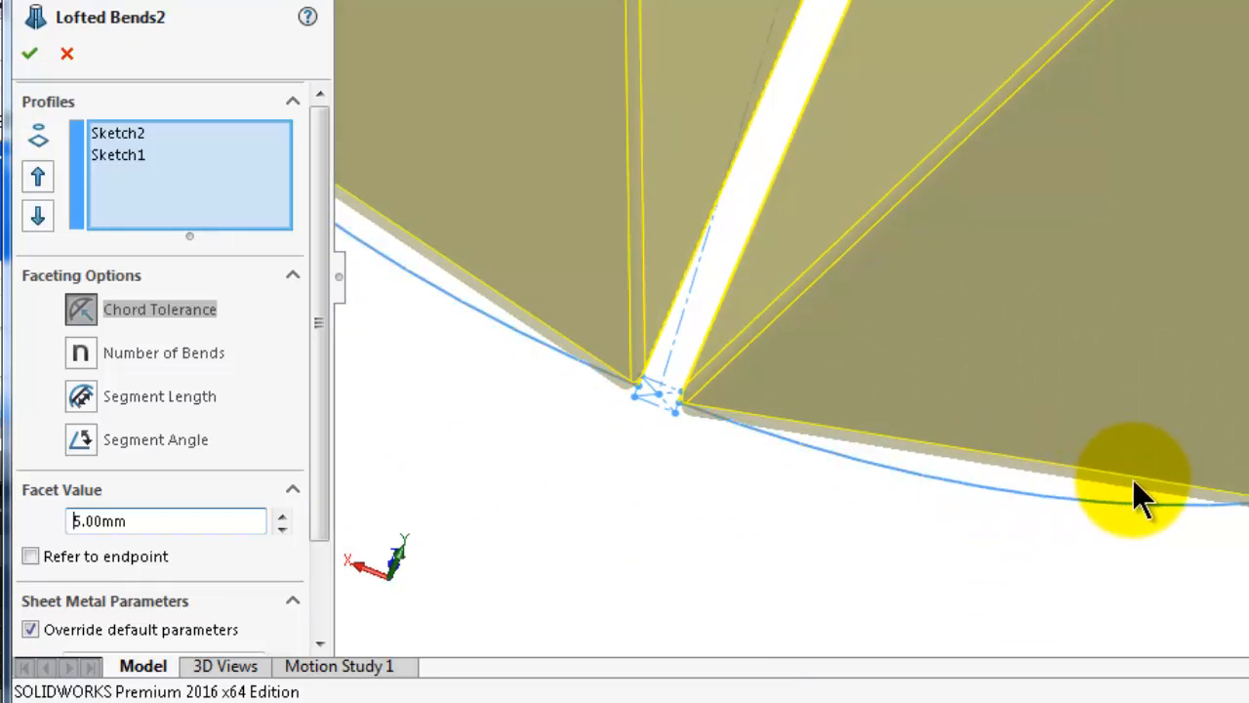
Switch the lofted bend's faceting option to Number of Bends and inspect the preview from several sides.
{"action": "scroll", "coordinate": [1132, 479], "scroll_direction": "up", "scroll_amount": 4}
{"action": "middle_click_drag", "start_coordinate": [1142, 483], "coordinate": [1103, 429]}
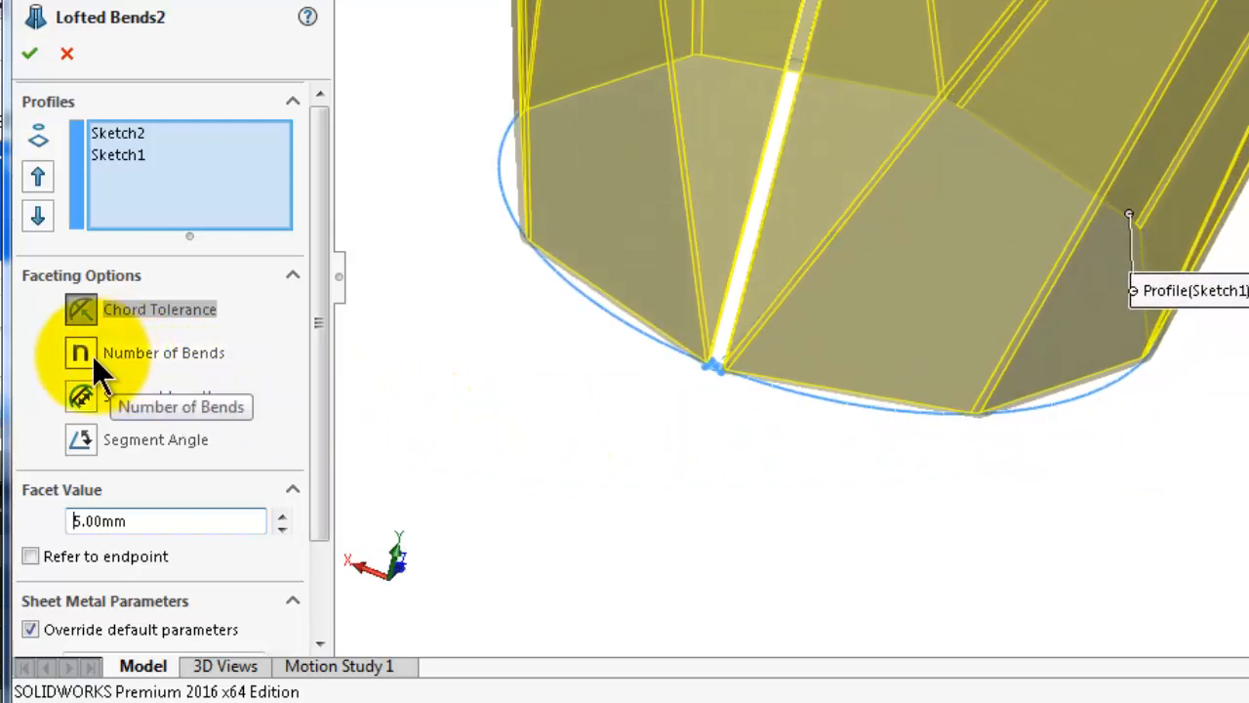
{"action": "left_click", "coordinate": [142, 357]}
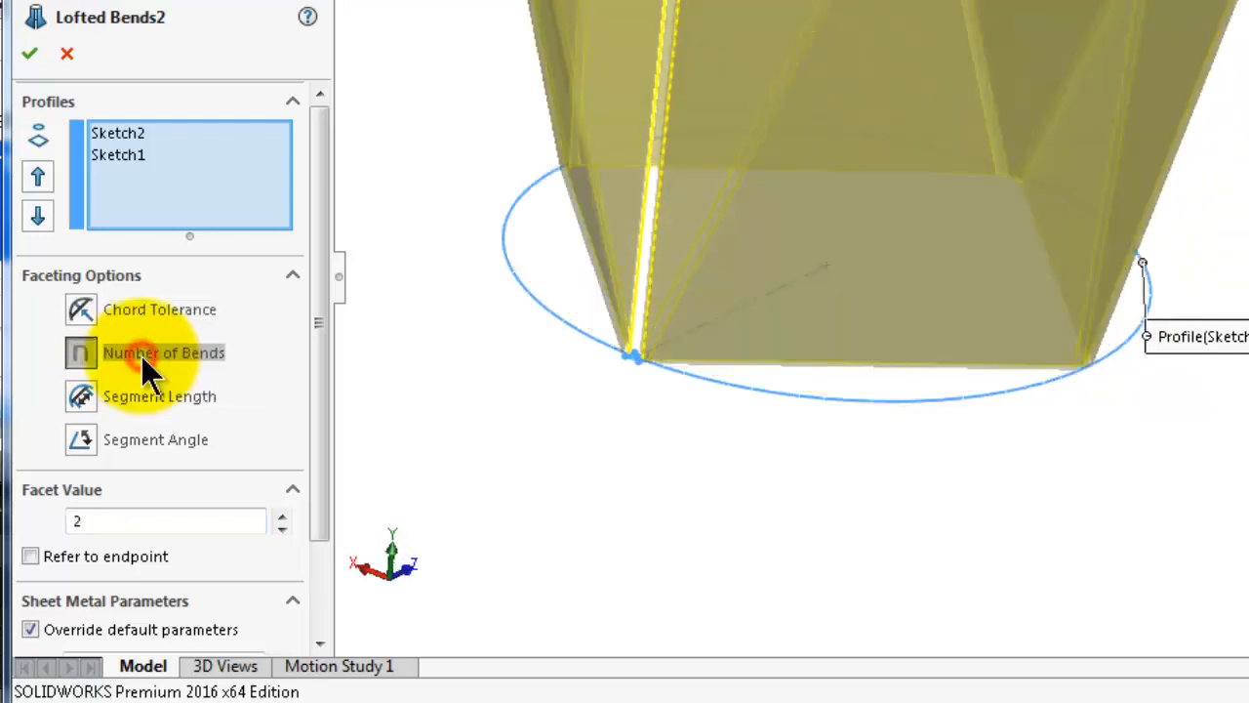
{"action": "scroll", "coordinate": [1179, 277], "scroll_direction": "up", "scroll_amount": 5}
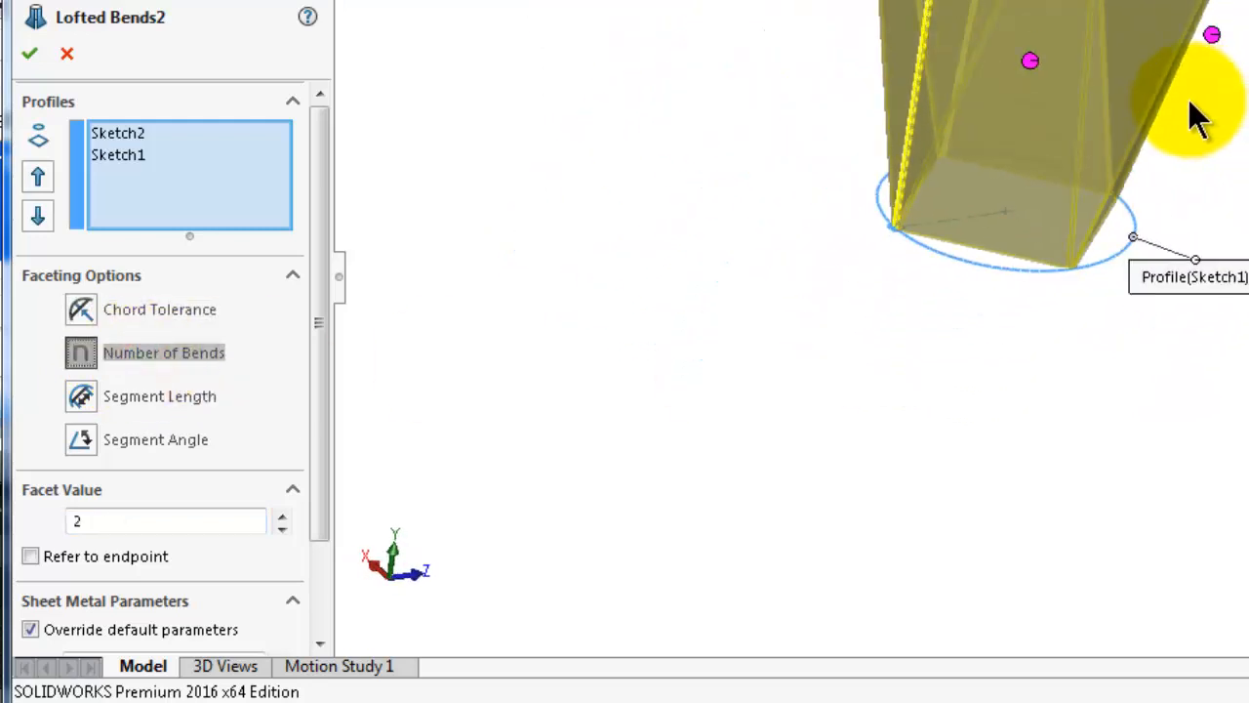
{"action": "middle_click_drag", "start_coordinate": [1144, 130], "coordinate": [1177, 164]}
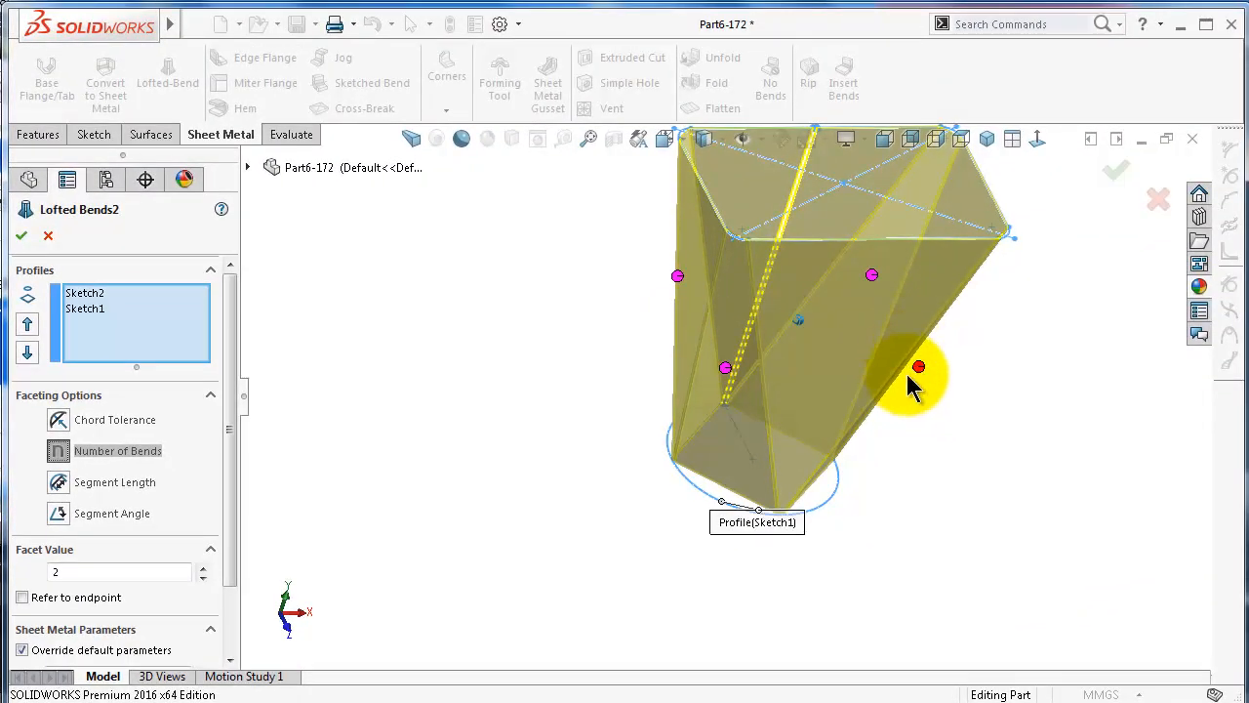
{"action": "middle_click_drag", "start_coordinate": [908, 376], "coordinate": [751, 444]}
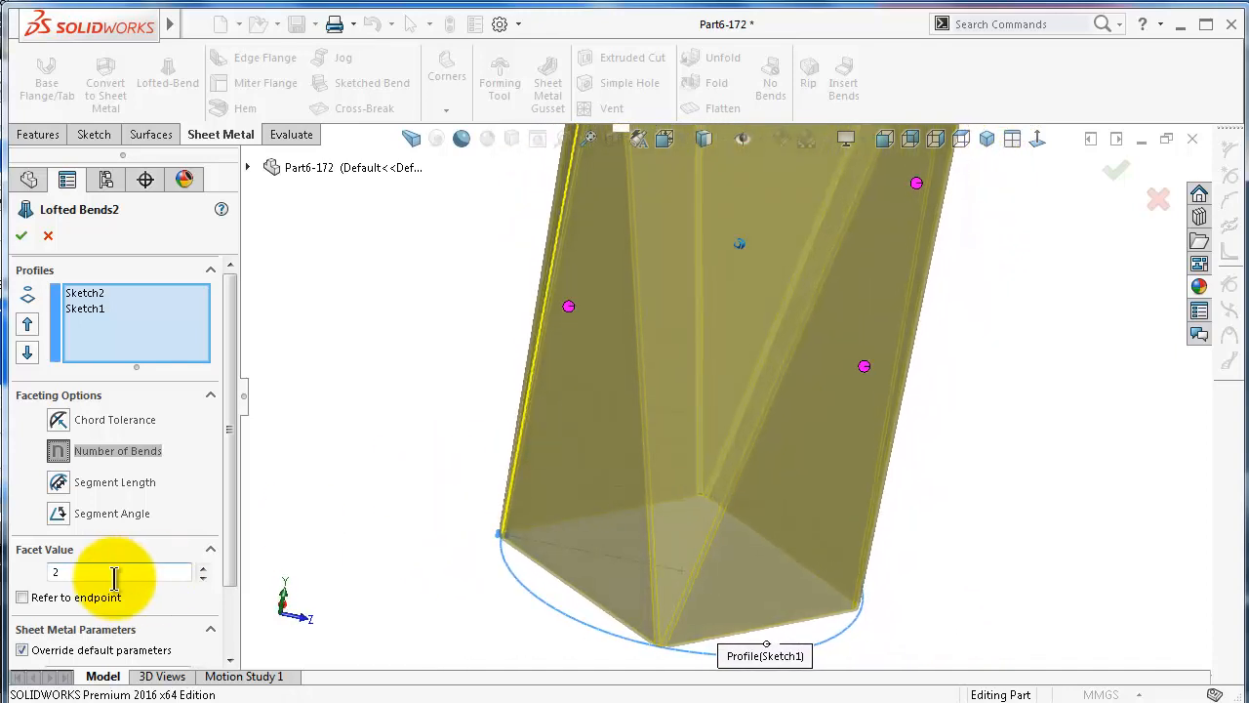
{"action": "left_click", "coordinate": [78, 456]}
{"action": "middle_click_drag", "start_coordinate": [580, 475], "coordinate": [690, 394]}
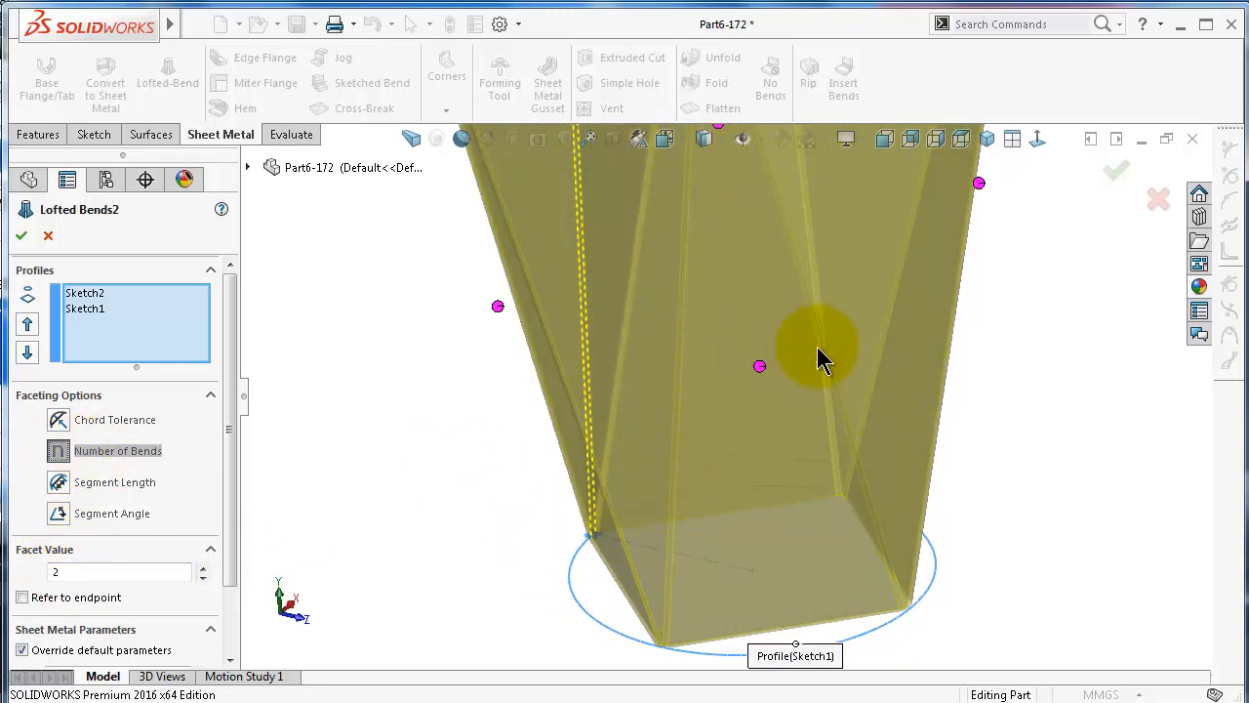
Set the overall Number of Bends facet value to 3 for the lofted bend.
{"action": "left_click", "coordinate": [204, 567]}
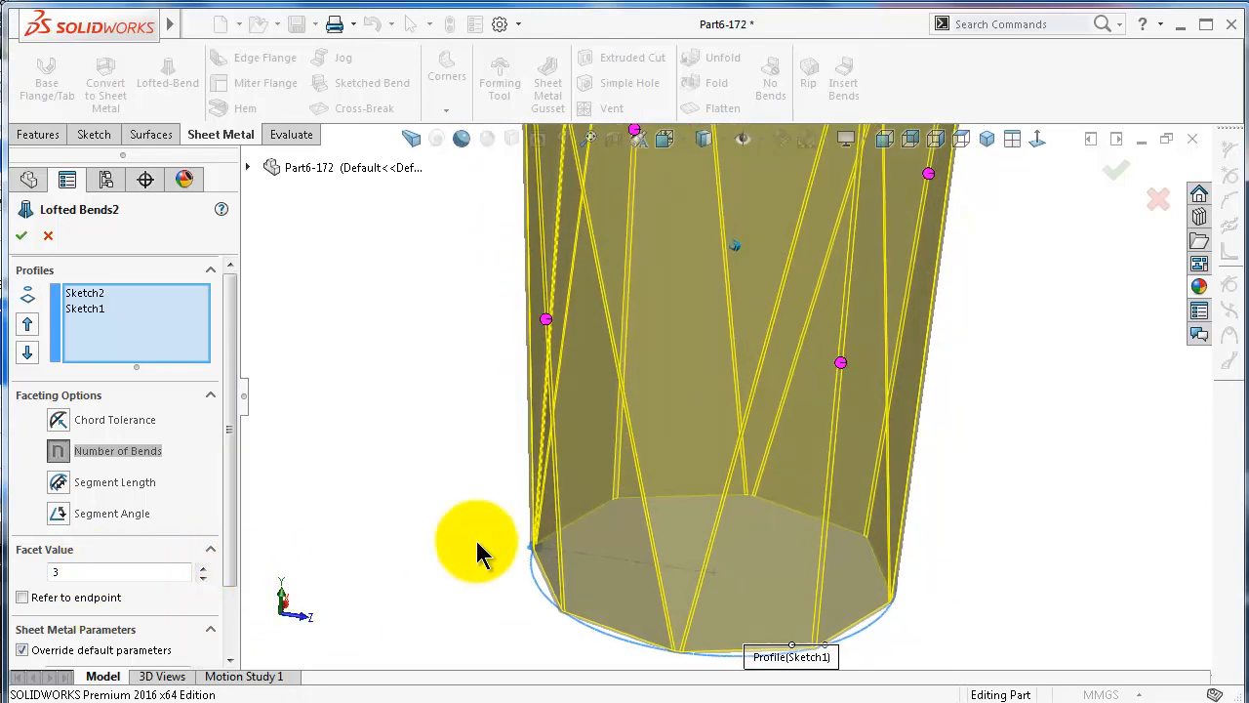
{"action": "middle_click_drag", "start_coordinate": [477, 550], "coordinate": [901, 381]}
{"action": "scroll", "coordinate": [896, 381], "scroll_direction": "up", "scroll_amount": 2}
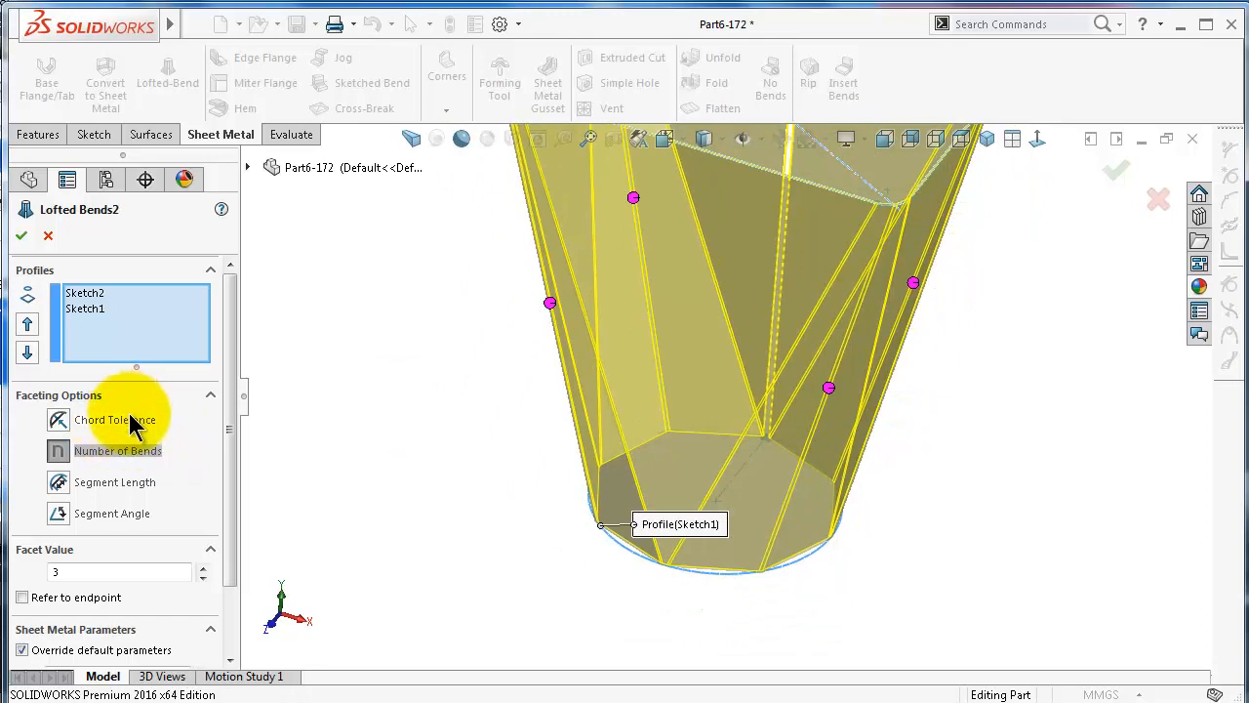
Override the faceting of one corner bend region near the open seam with its own, higher Number of Bends value.
{"action": "left_click", "coordinate": [828, 389]}
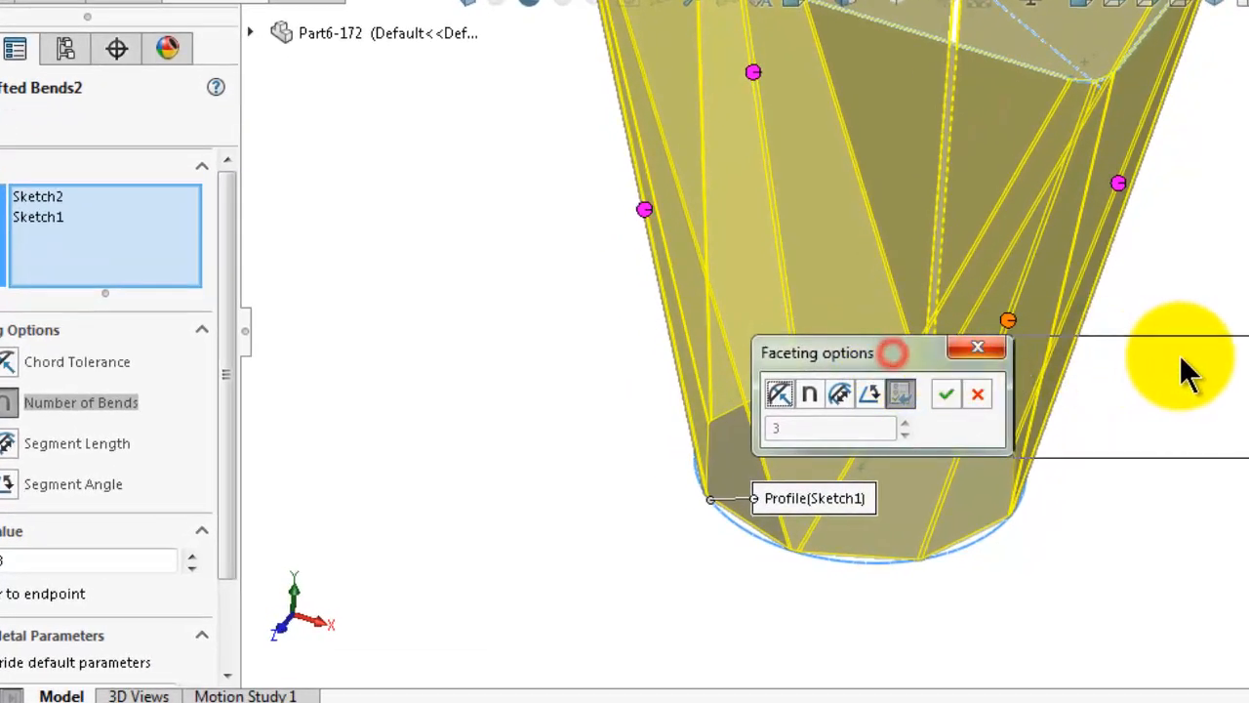
{"action": "left_click_drag", "start_coordinate": [1185, 376], "coordinate": [1166, 410]}
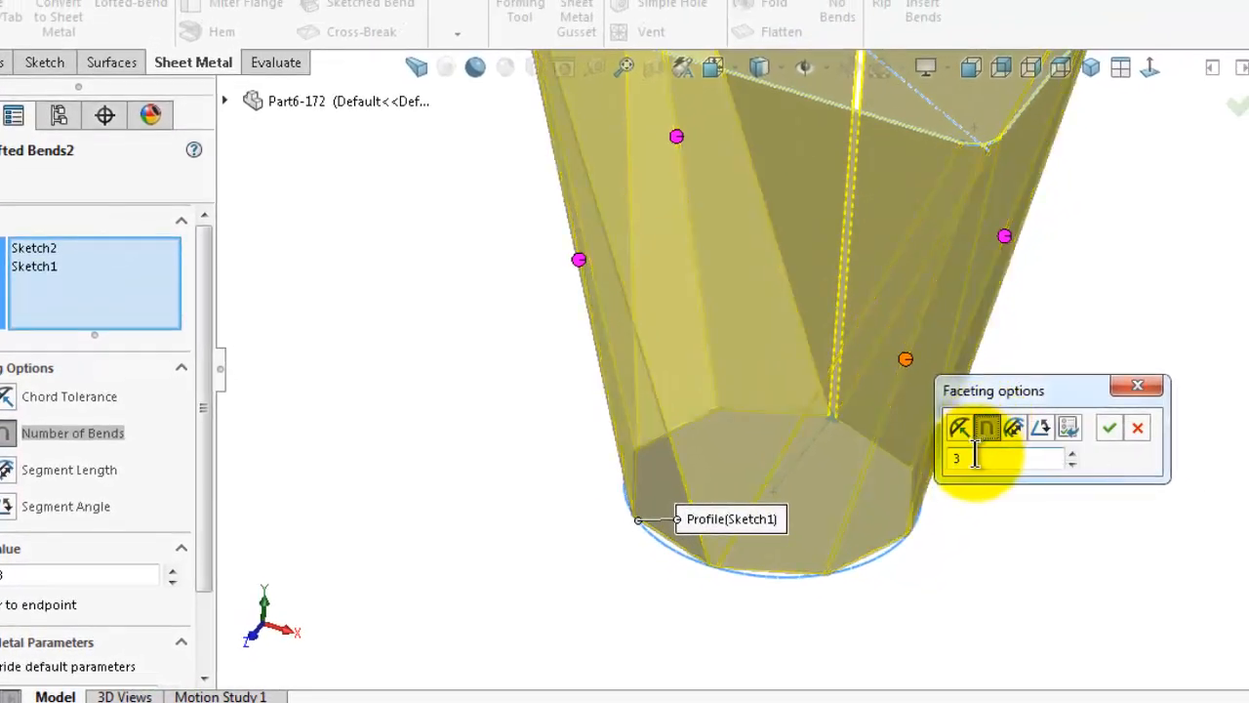
{"action": "double_click", "coordinate": [958, 459]}
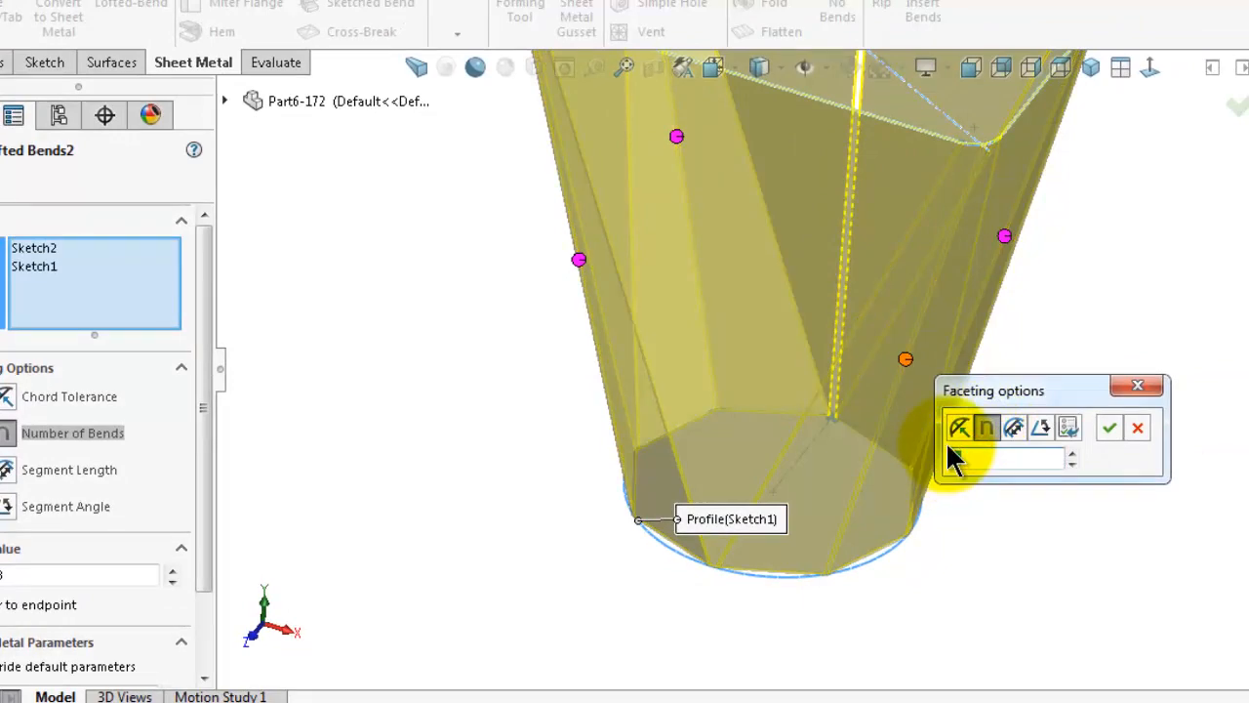
{"action": "key", "text": "Return"}
{"action": "middle_click_drag", "start_coordinate": [947, 446], "coordinate": [885, 383]}
{"action": "scroll", "coordinate": [876, 382], "scroll_direction": "down", "scroll_amount": 1}
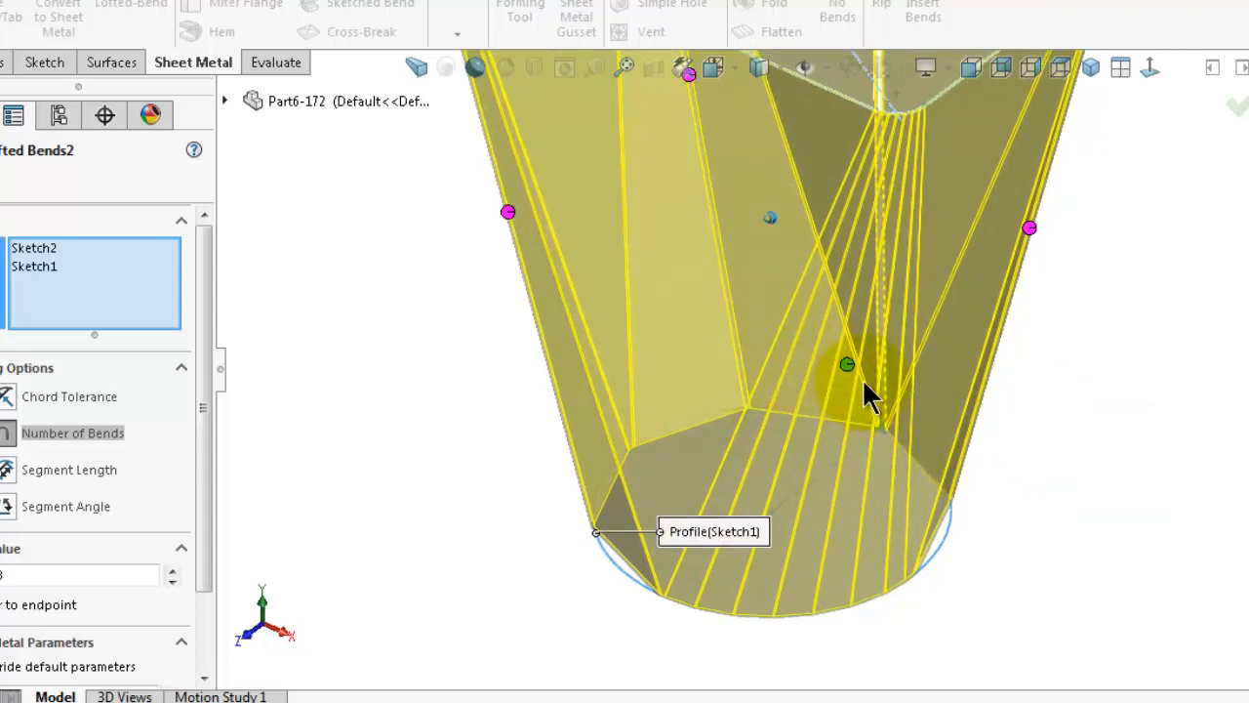
Override the neighbouring corner bend region's faceting with a Segment Length of 5 mm.
{"action": "middle_click_drag", "start_coordinate": [862, 378], "coordinate": [796, 394]}
{"action": "middle_click_drag", "start_coordinate": [896, 411], "coordinate": [715, 387]}
{"action": "left_click", "coordinate": [695, 361]}
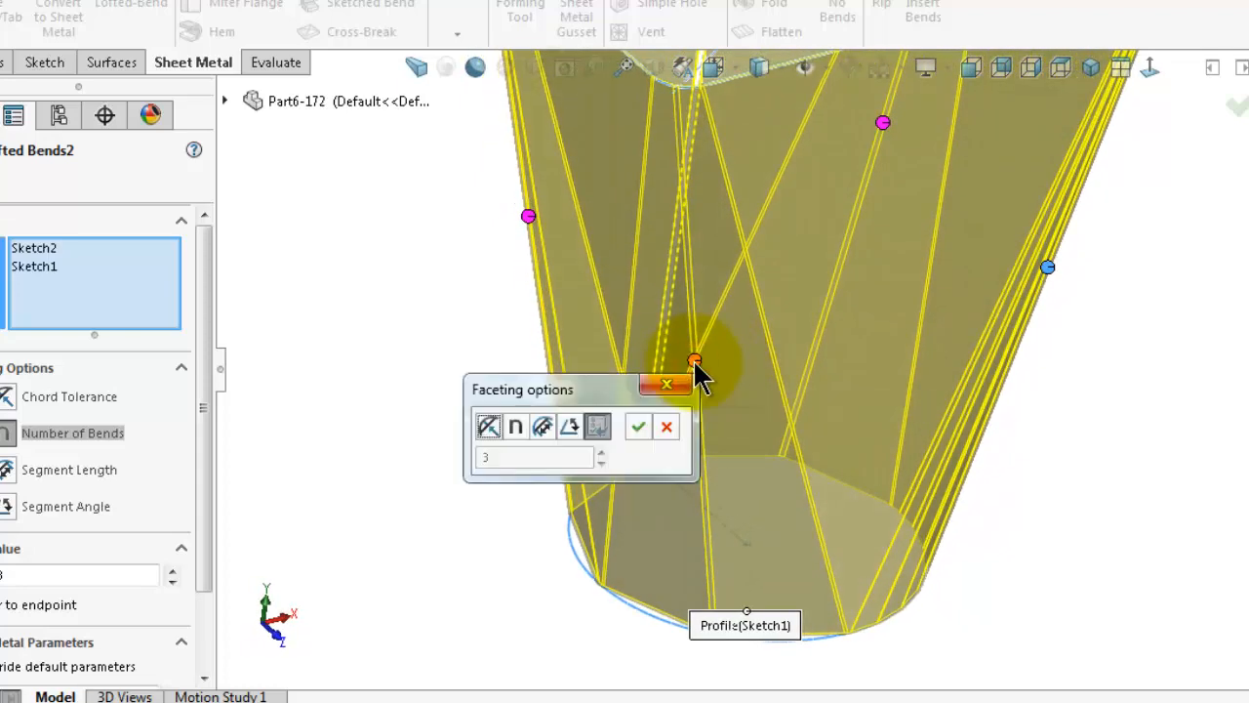
{"action": "left_click_drag", "start_coordinate": [620, 387], "coordinate": [542, 394]}
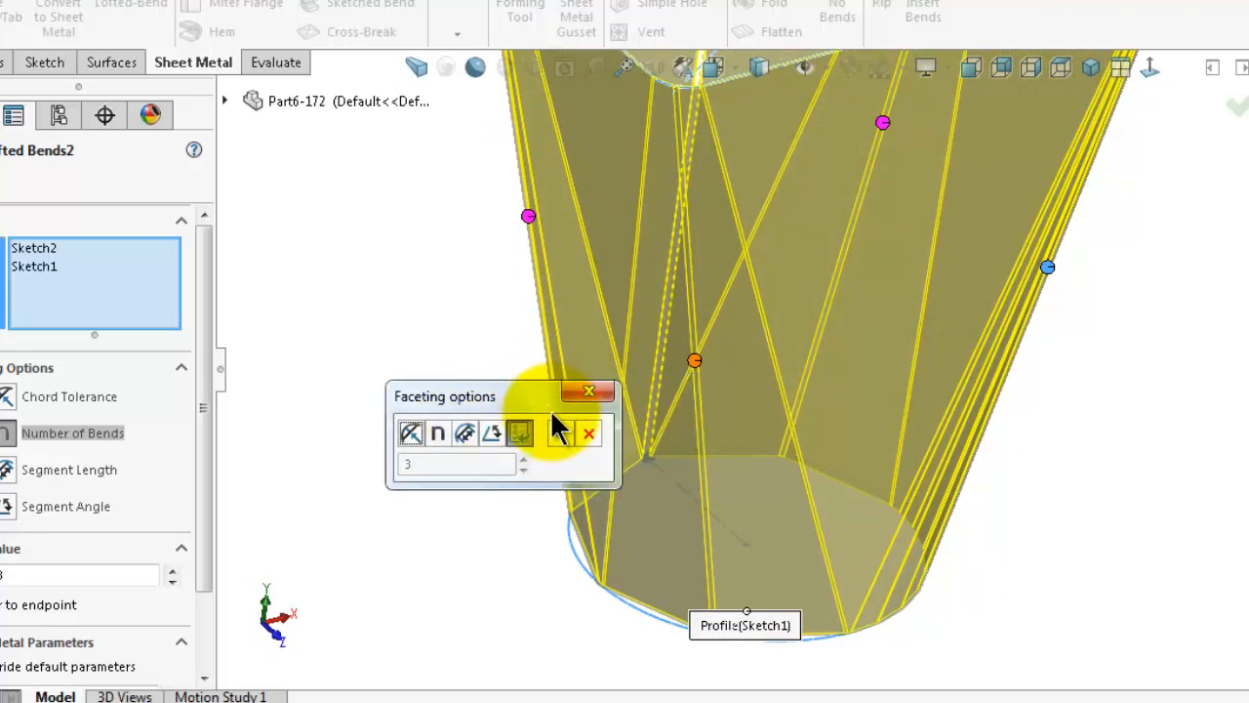
{"action": "left_click", "coordinate": [468, 438]}
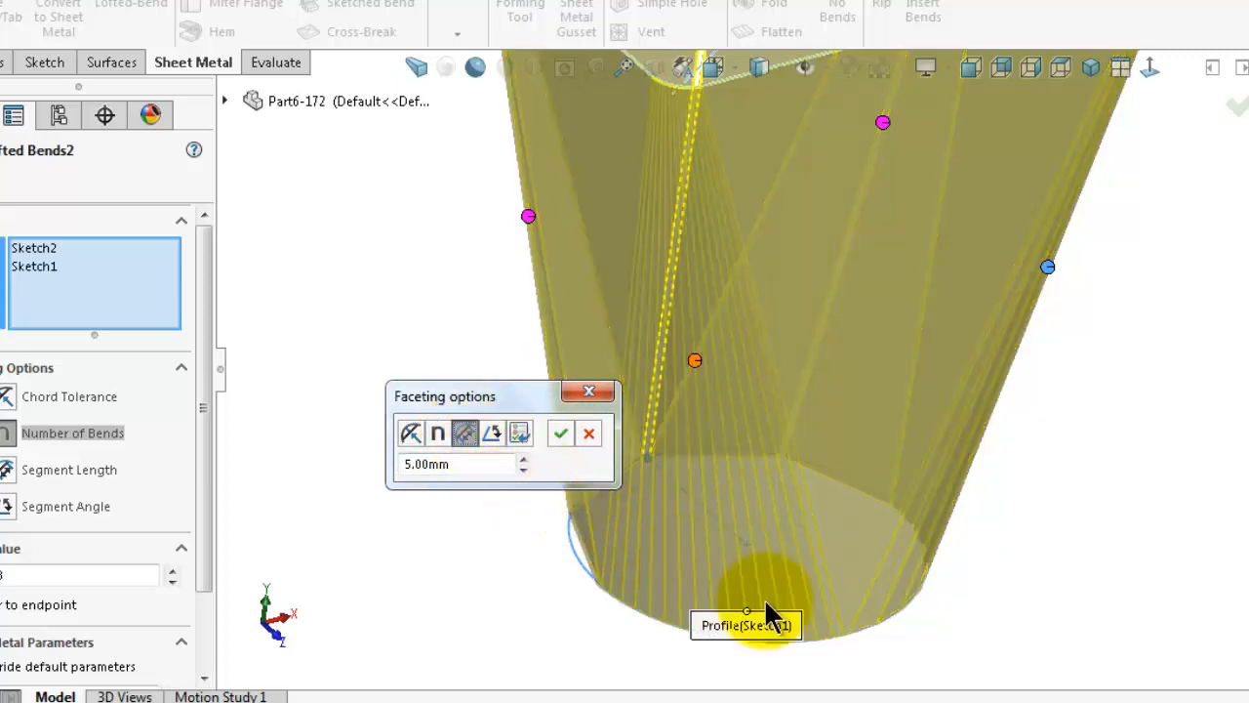
{"action": "left_click_drag", "start_coordinate": [531, 398], "coordinate": [484, 333]}
{"action": "left_click", "coordinate": [412, 392]}
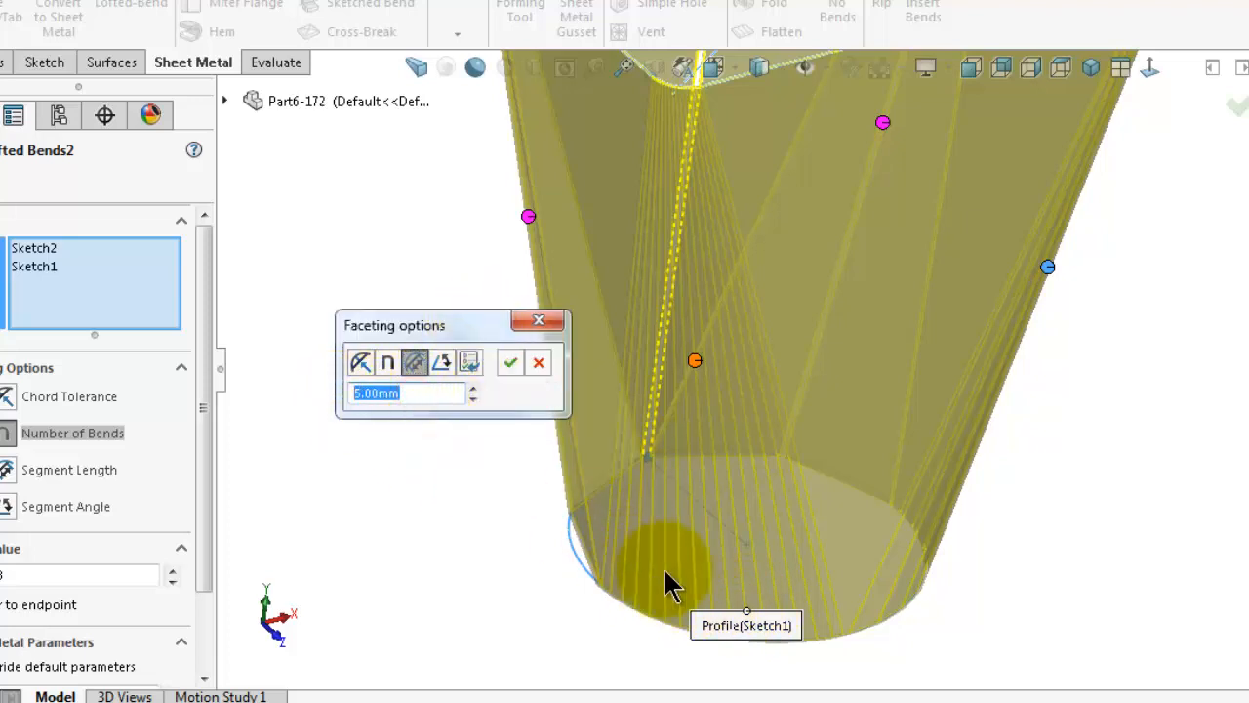
{"action": "left_click", "coordinate": [608, 633]}
{"action": "left_click", "coordinate": [741, 618]}
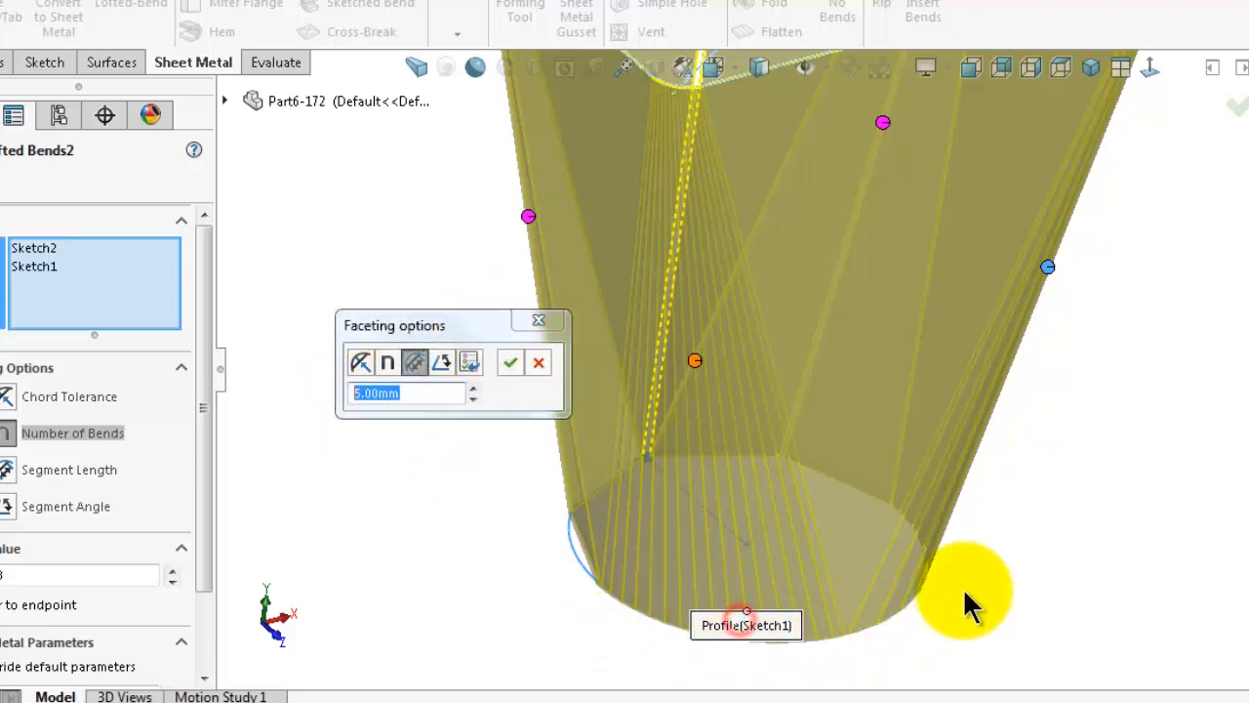
{"action": "left_click", "coordinate": [509, 362]}
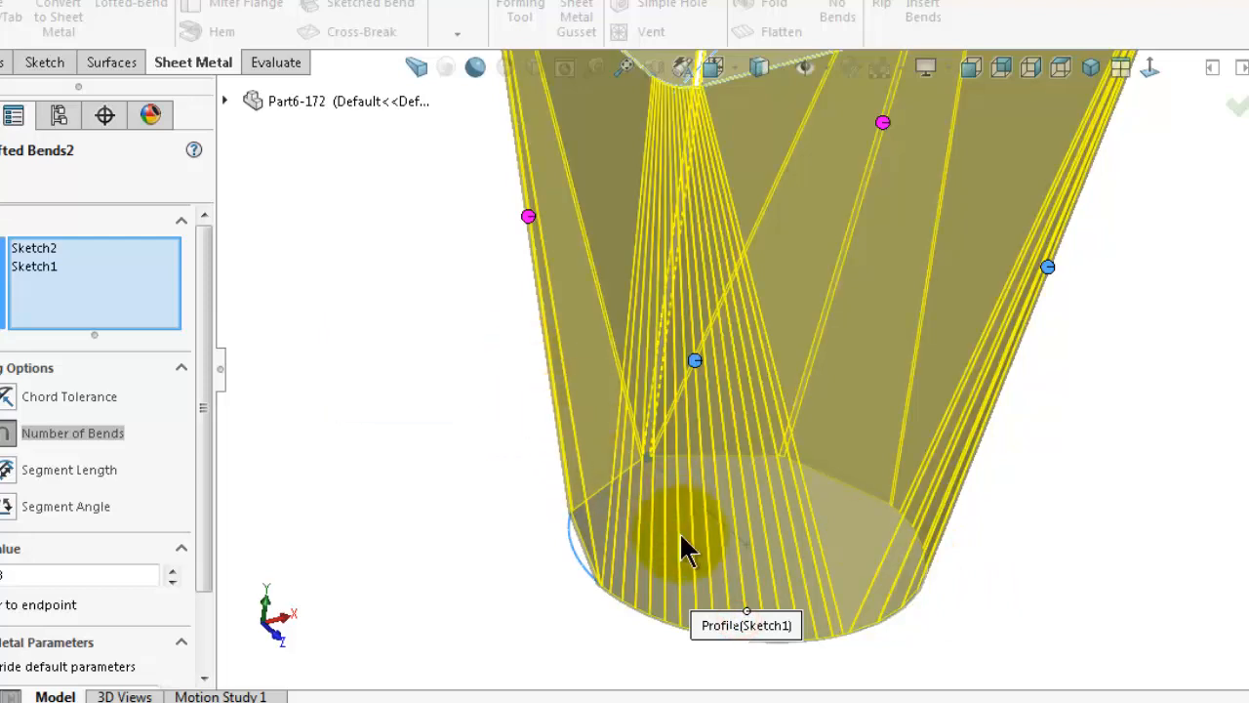
Inspect the short facets along the circular end of the preview and accept the lofted bend.
{"action": "scroll", "coordinate": [683, 635], "scroll_direction": "down", "scroll_amount": 6}
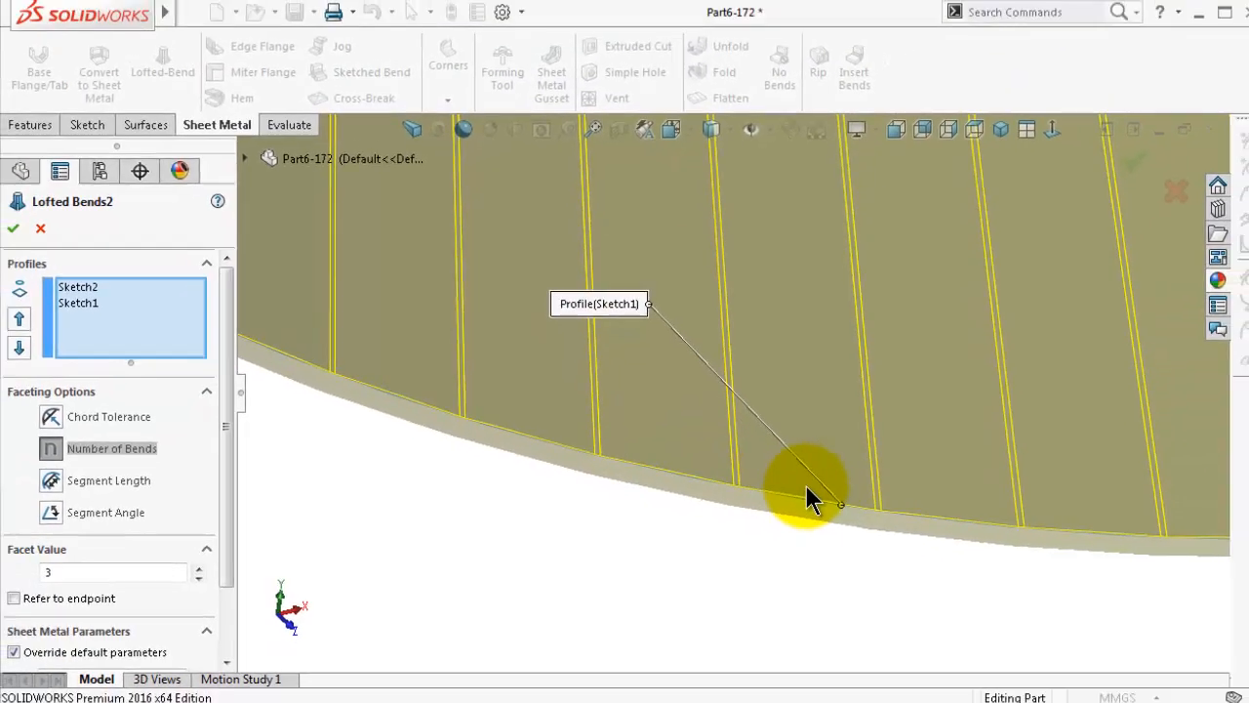
{"action": "scroll", "coordinate": [805, 498], "scroll_direction": "up", "scroll_amount": 5}
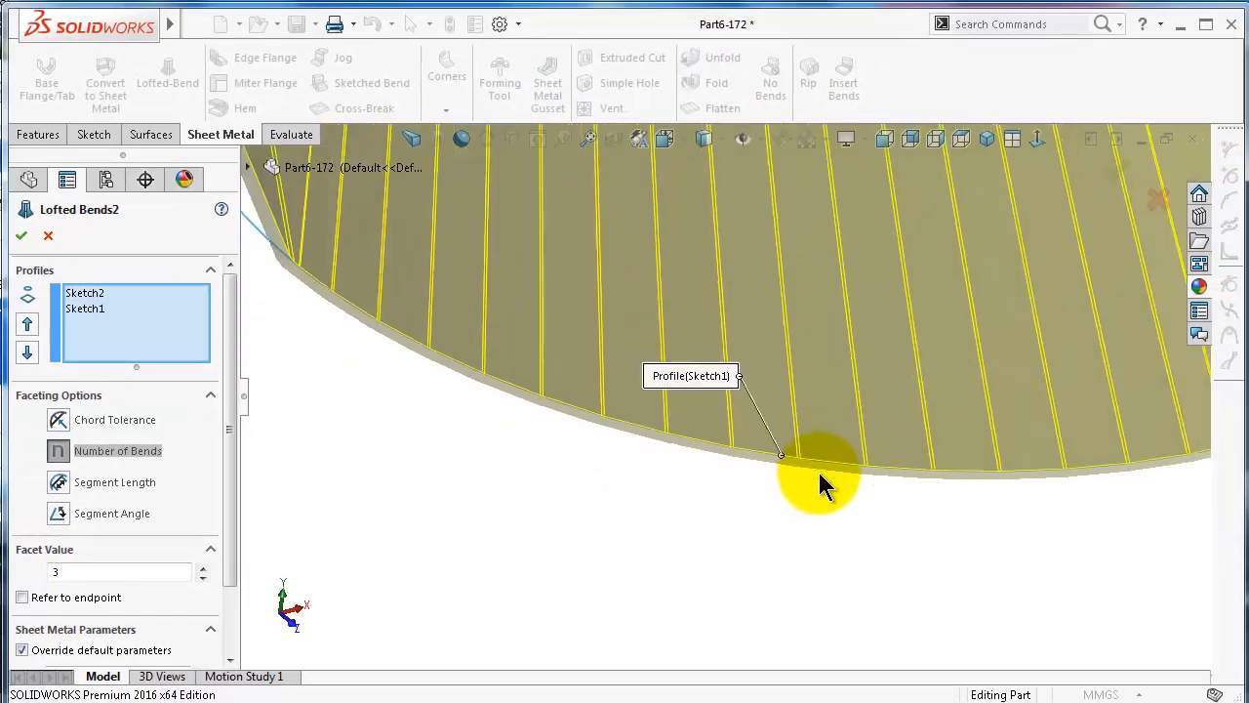
{"action": "left_click", "coordinate": [20, 235]}
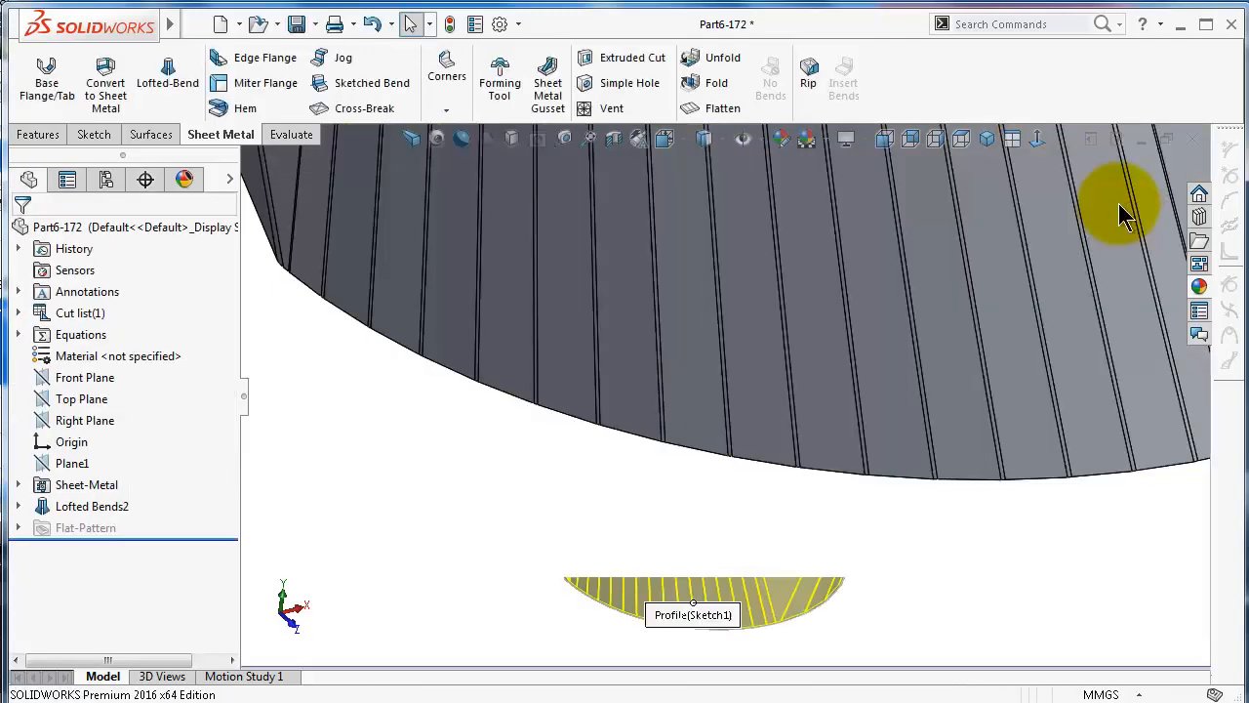
Inspect a narrow facet at the circular end and flatten the sheet metal part.
{"action": "scroll", "coordinate": [870, 413], "scroll_direction": "up", "scroll_amount": 5}
{"action": "scroll", "coordinate": [869, 414], "scroll_direction": "down", "scroll_amount": 5}
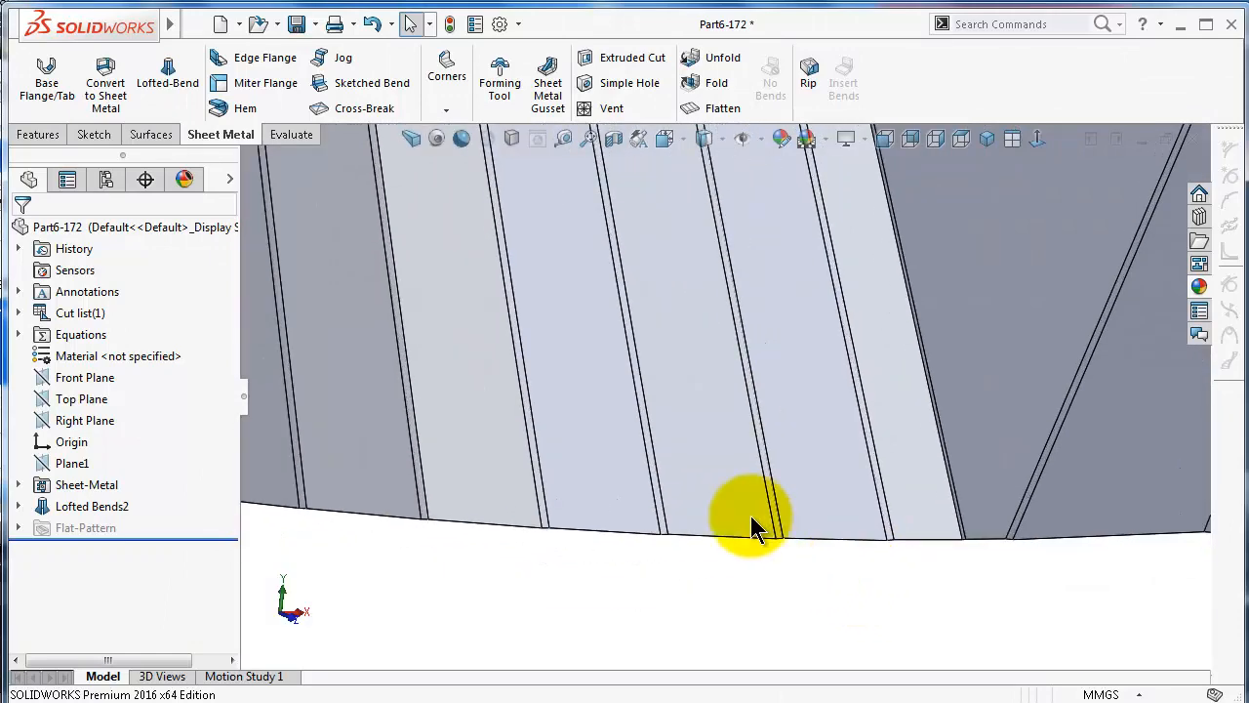
{"action": "left_click", "coordinate": [743, 535]}
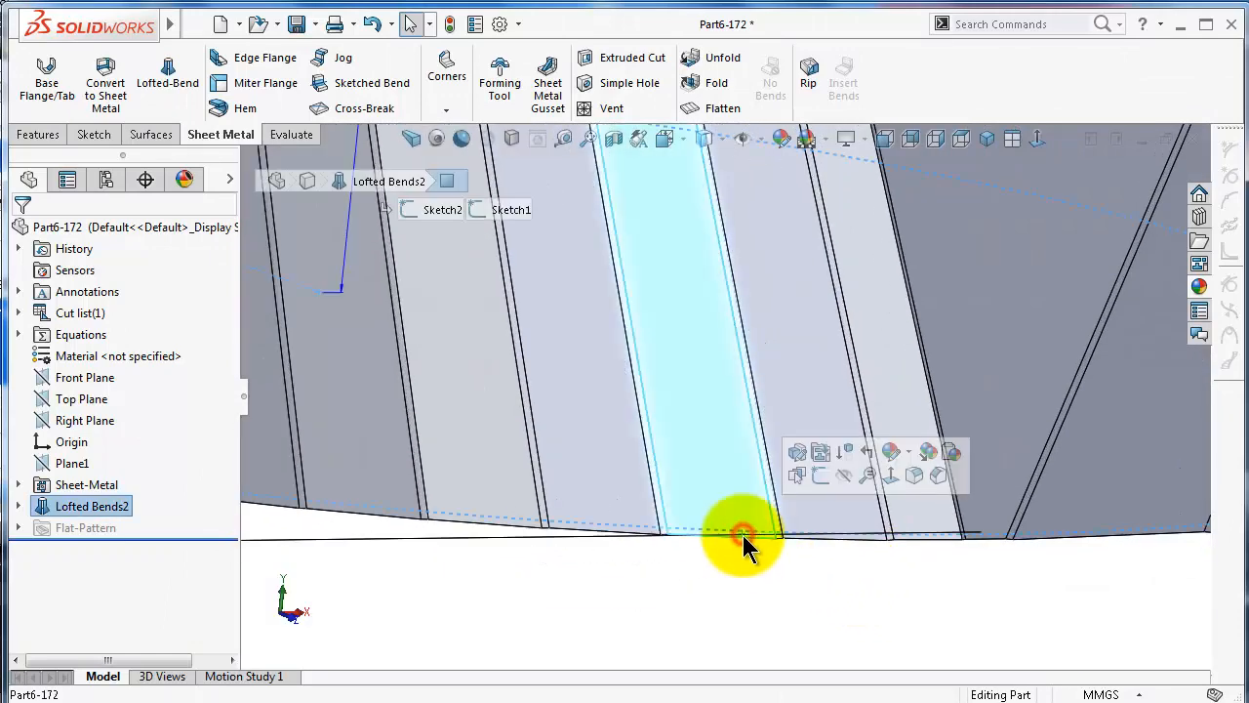
{"action": "middle_click_drag", "start_coordinate": [745, 558], "coordinate": [799, 465]}
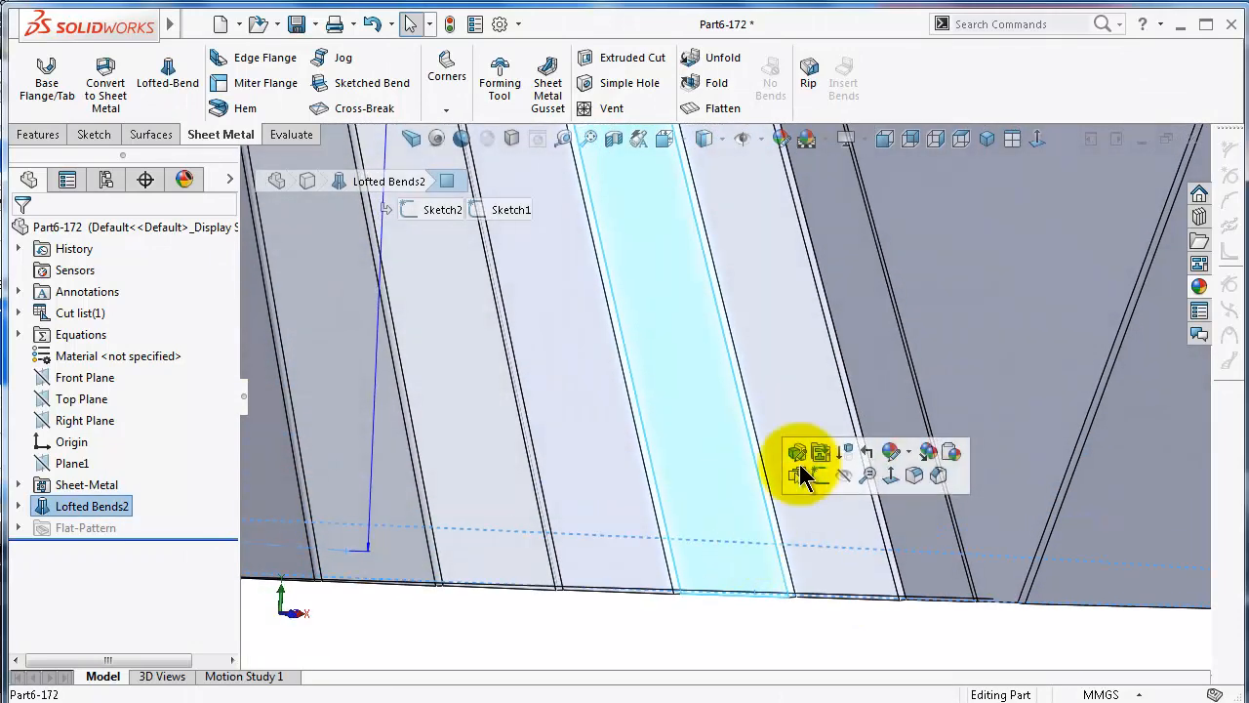
{"action": "left_click", "coordinate": [722, 107]}
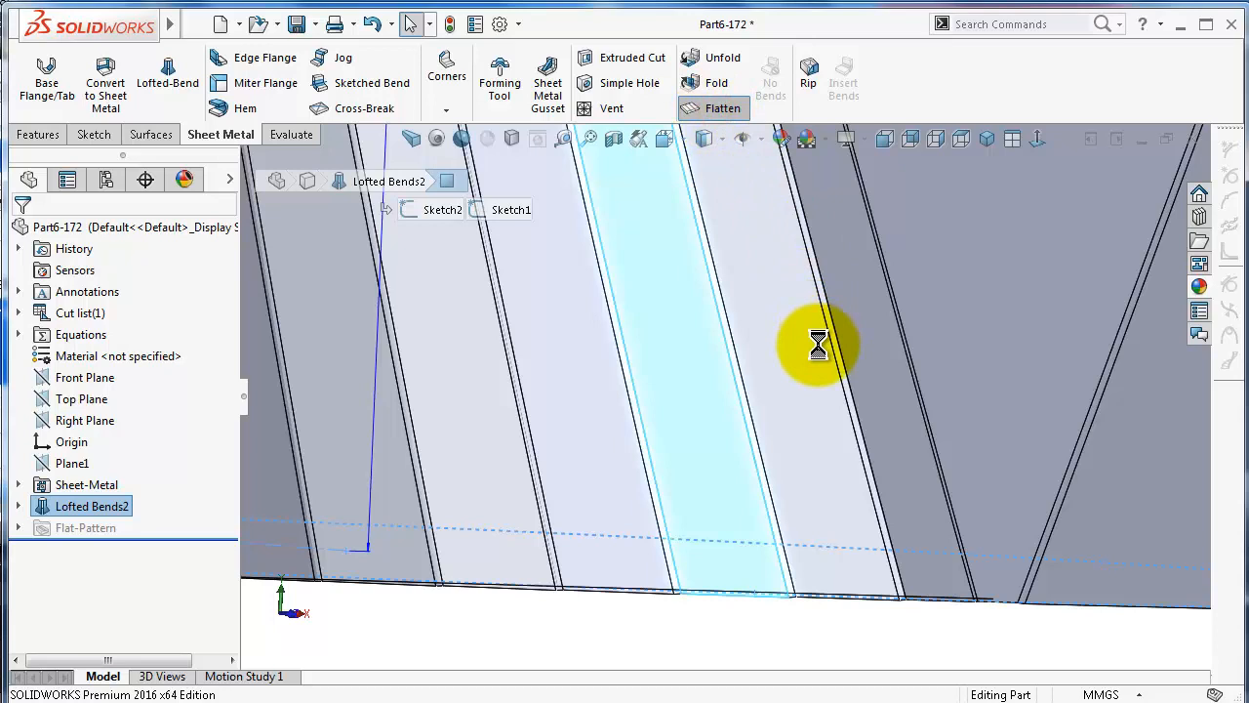
Check the length of a straight segment along the flat pattern's curved edge and return to the folded part.
{"action": "scroll", "coordinate": [818, 346], "scroll_direction": "up", "scroll_amount": 6}
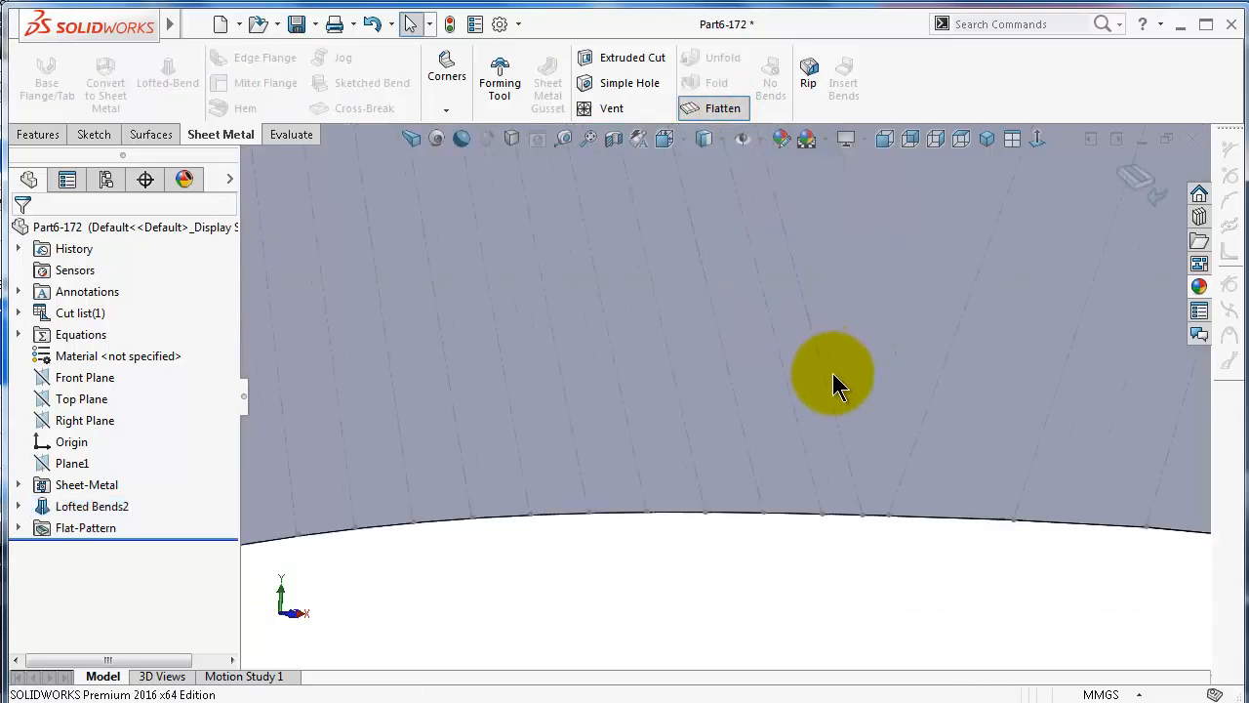
{"action": "scroll", "coordinate": [733, 379], "scroll_direction": "down", "scroll_amount": 5}
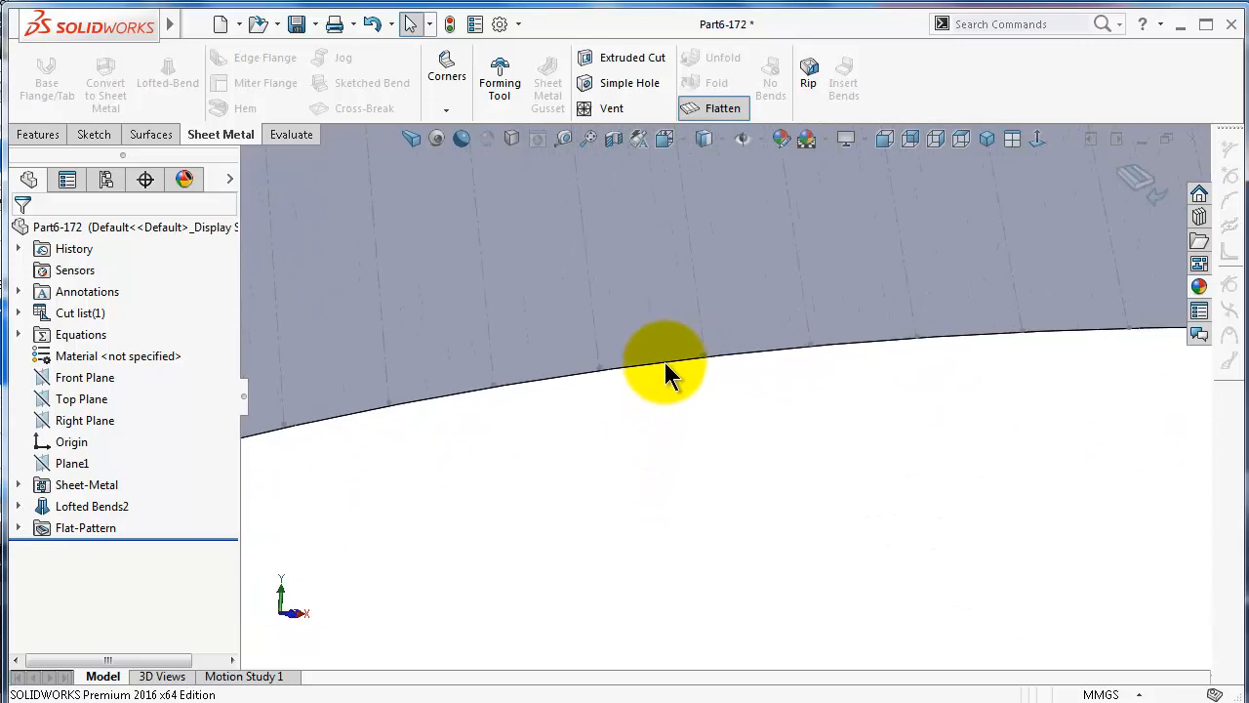
{"action": "left_click", "coordinate": [664, 361]}
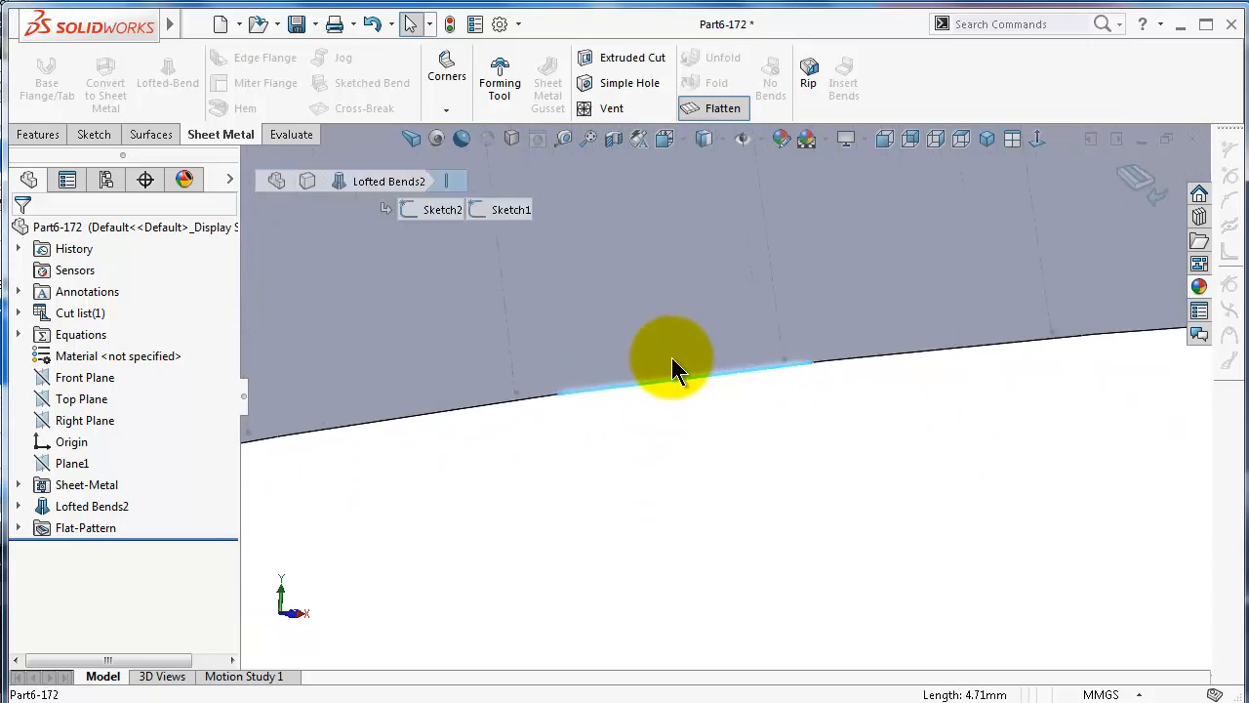
{"action": "scroll", "coordinate": [747, 385], "scroll_direction": "down", "scroll_amount": 5}
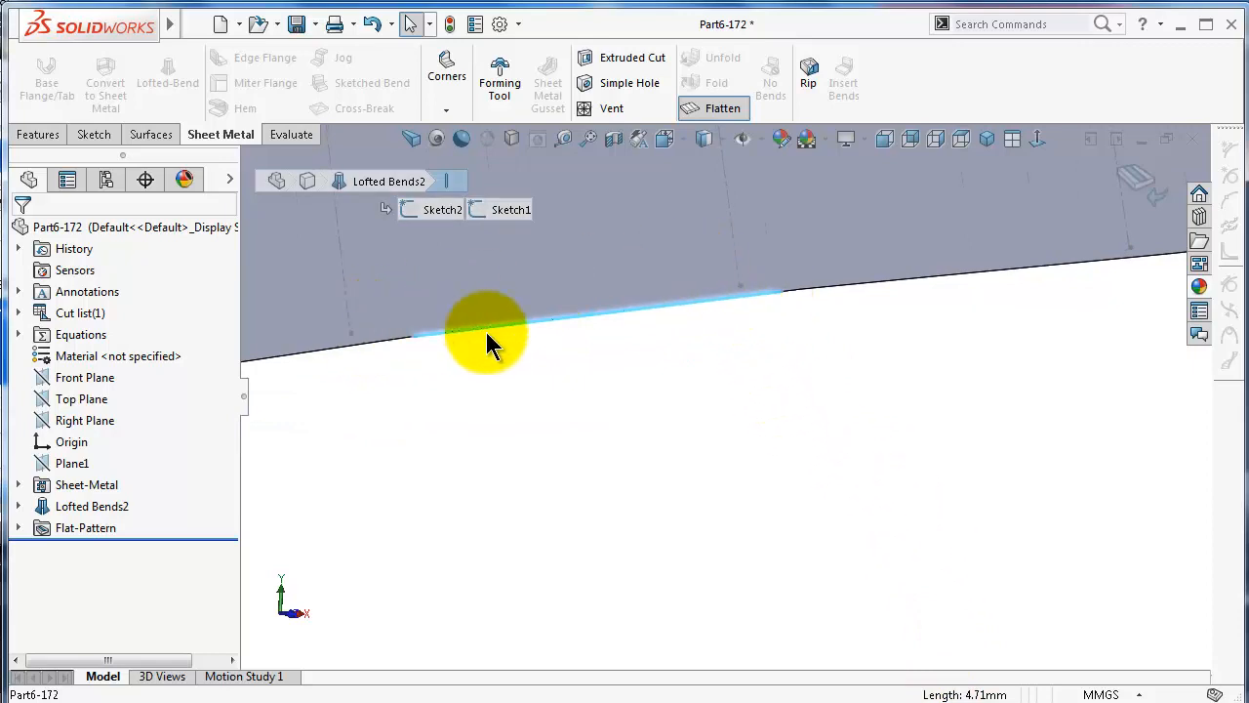
{"action": "scroll", "coordinate": [764, 283], "scroll_direction": "up", "scroll_amount": 3}
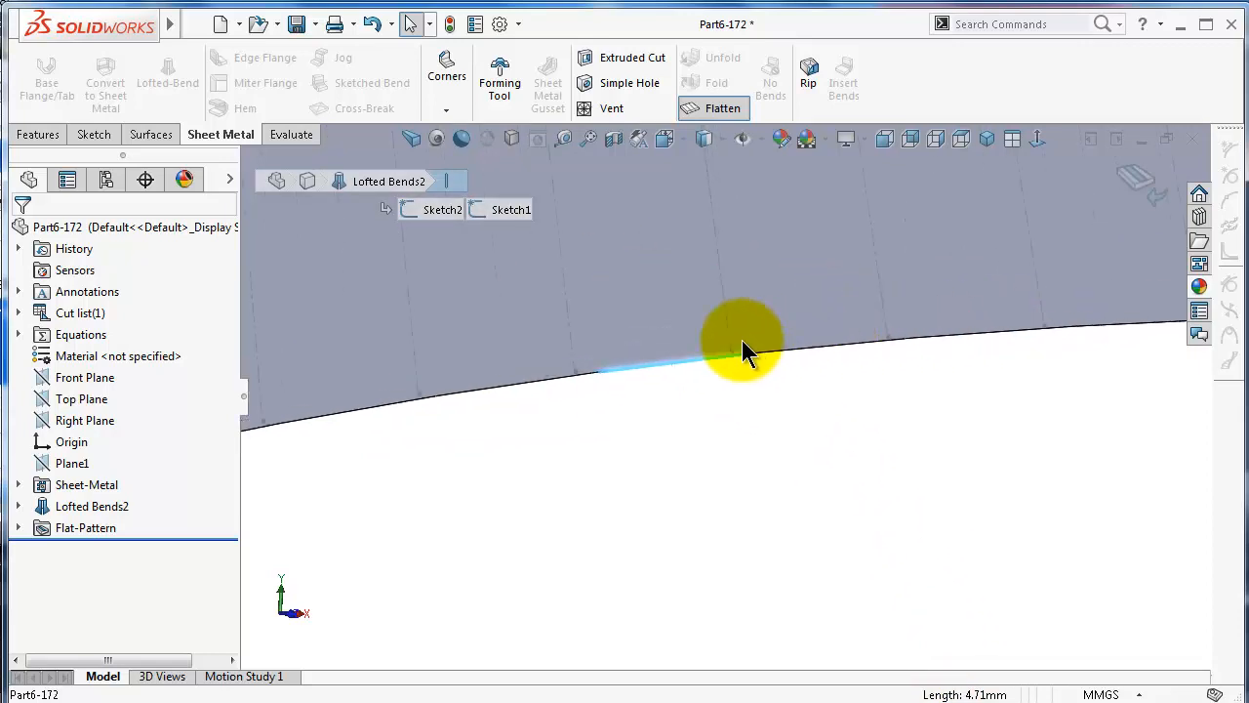
{"action": "scroll", "coordinate": [644, 402], "scroll_direction": "up", "scroll_amount": 3}
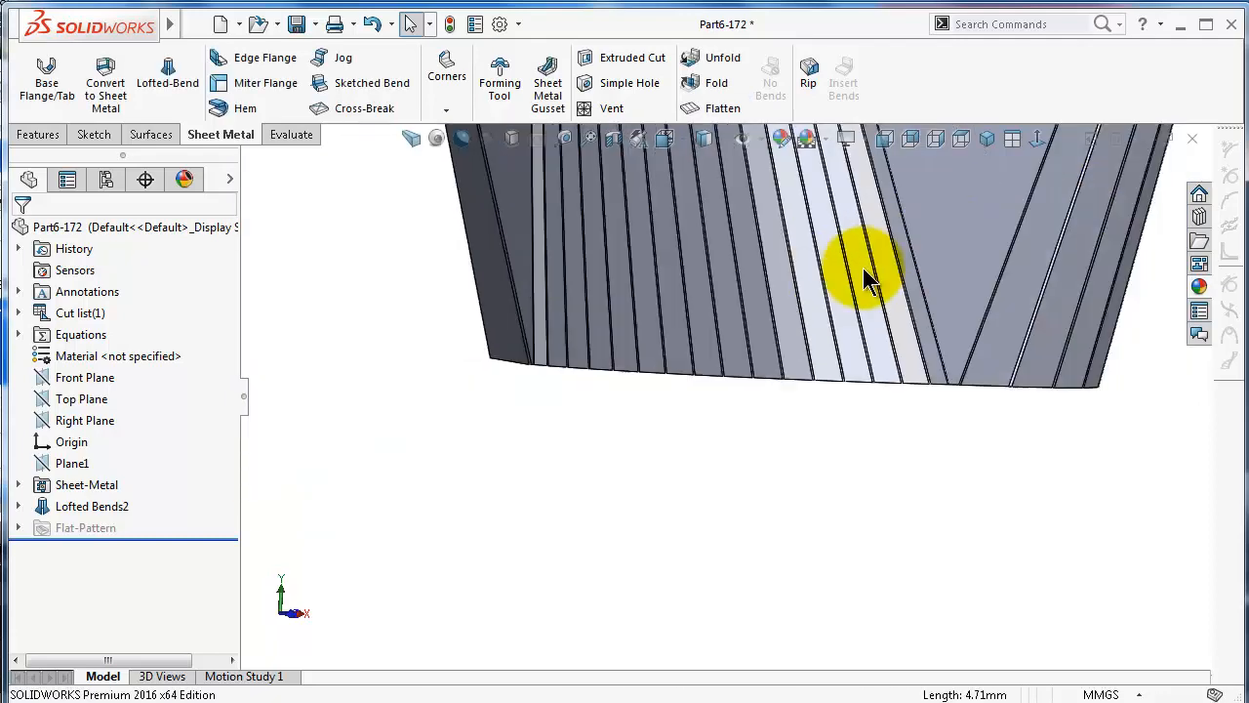
Edit the lofted bend and switch the faceting of a corner bend region not yet overridden to Segment Angle.
{"action": "middle_click_drag", "start_coordinate": [781, 283], "coordinate": [976, 536]}
{"action": "left_click", "coordinate": [92, 505]}
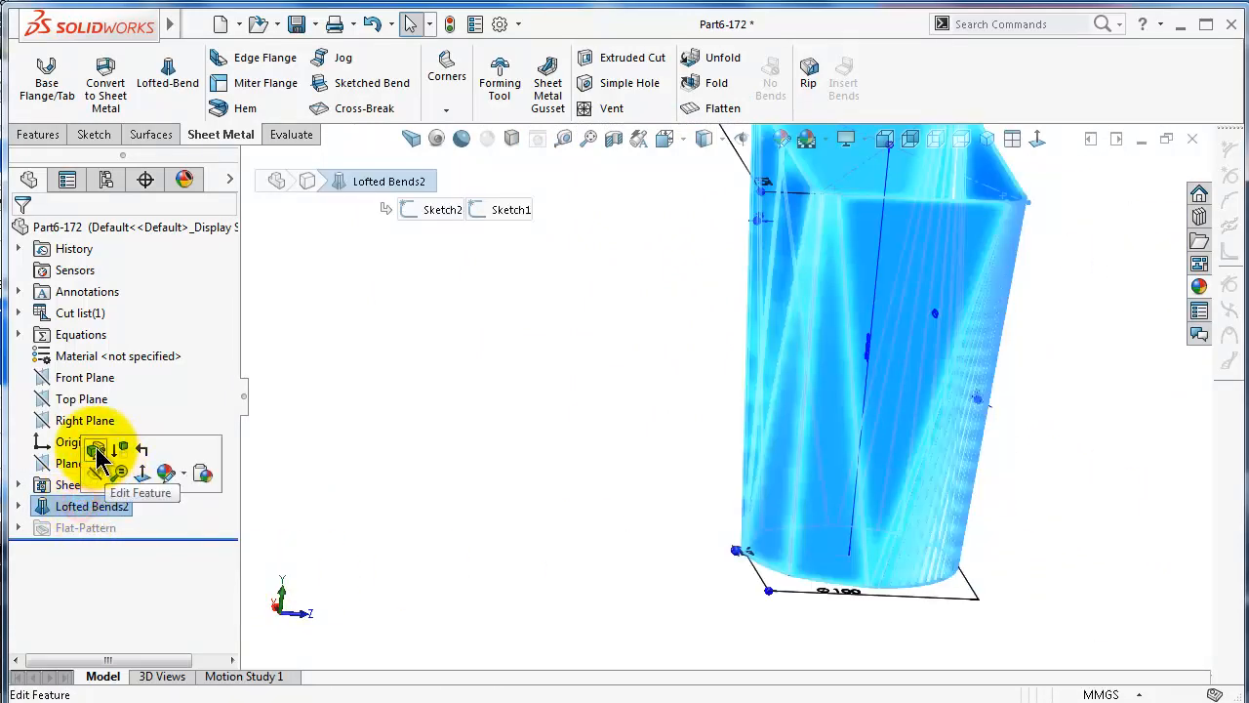
{"action": "left_click", "coordinate": [97, 445]}
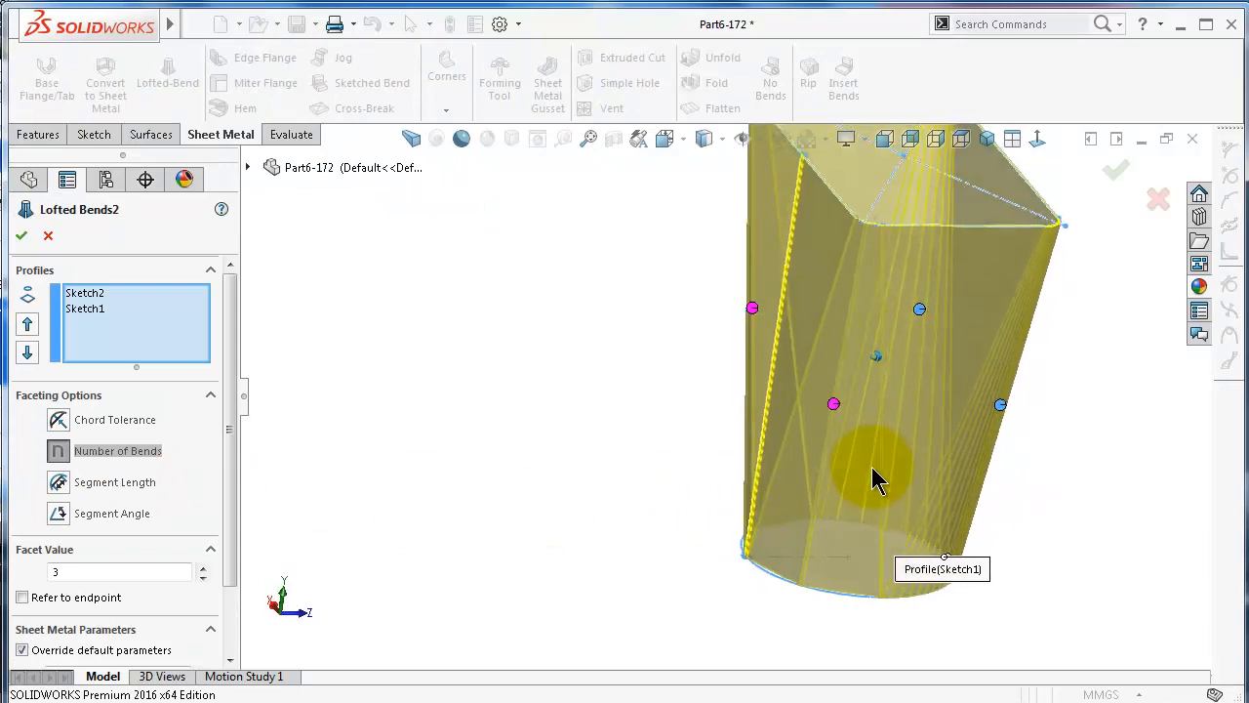
{"action": "middle_click_drag", "start_coordinate": [871, 469], "coordinate": [812, 408]}
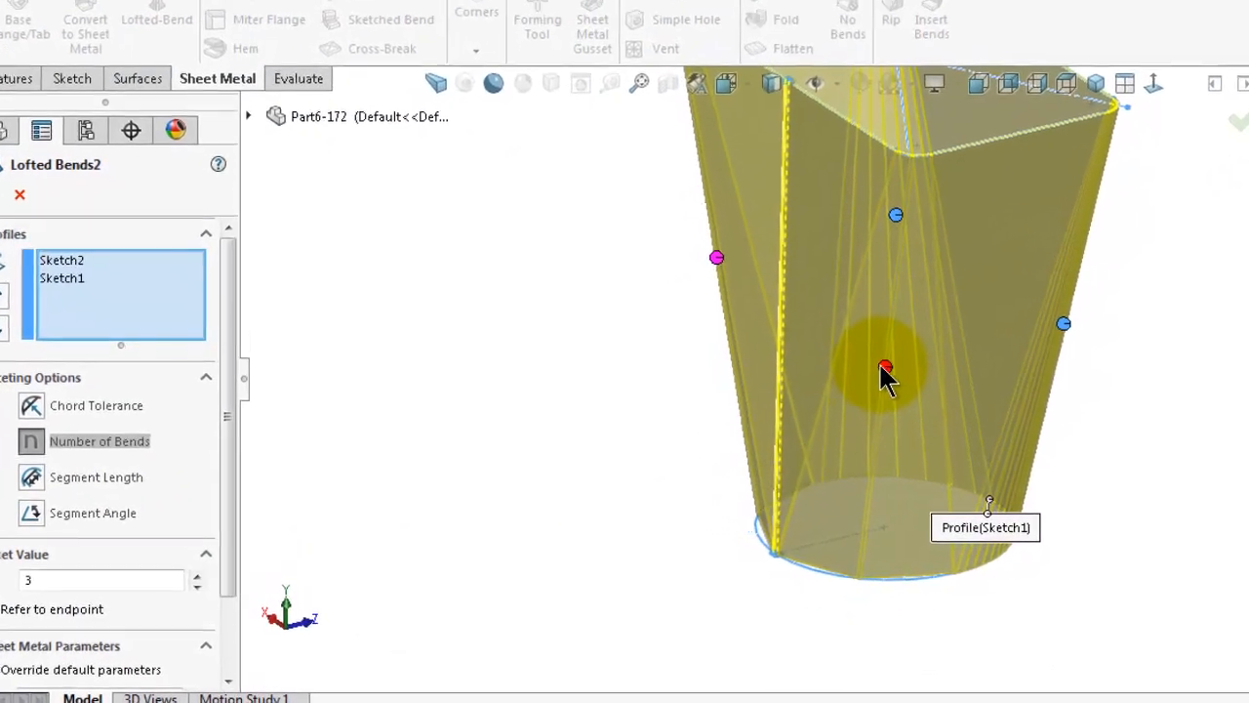
{"action": "left_click", "coordinate": [804, 387]}
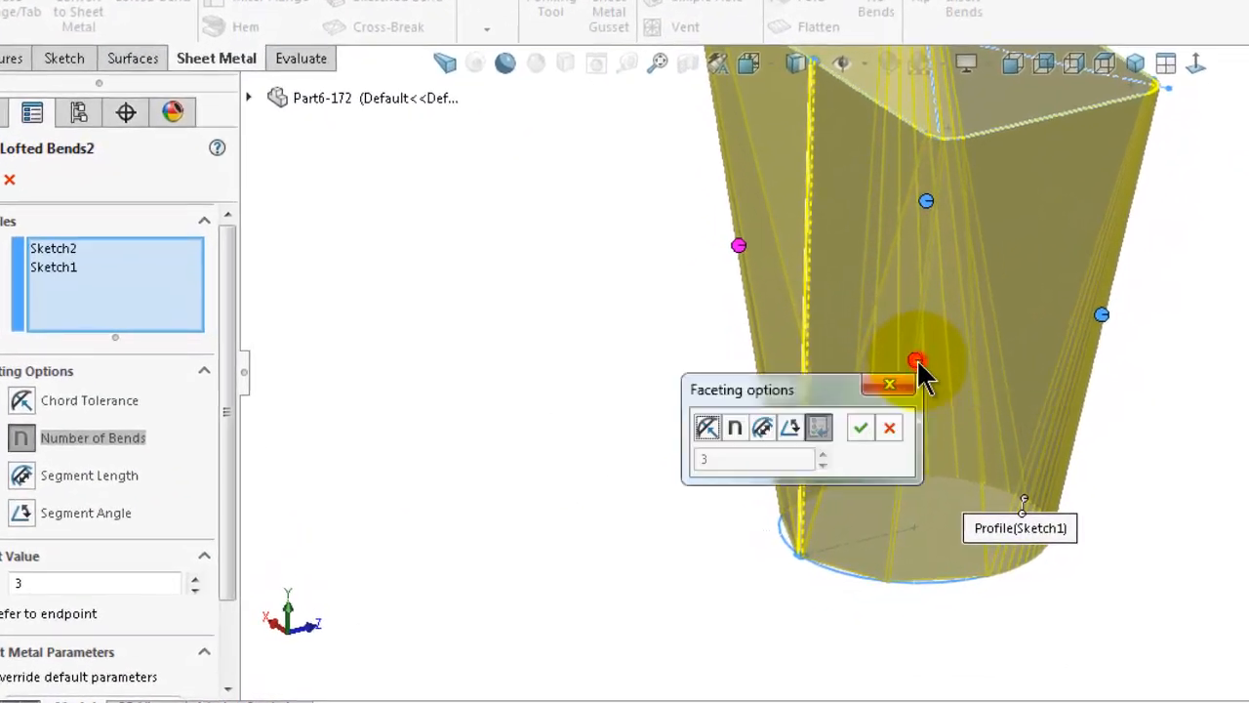
{"action": "left_click", "coordinate": [790, 430]}
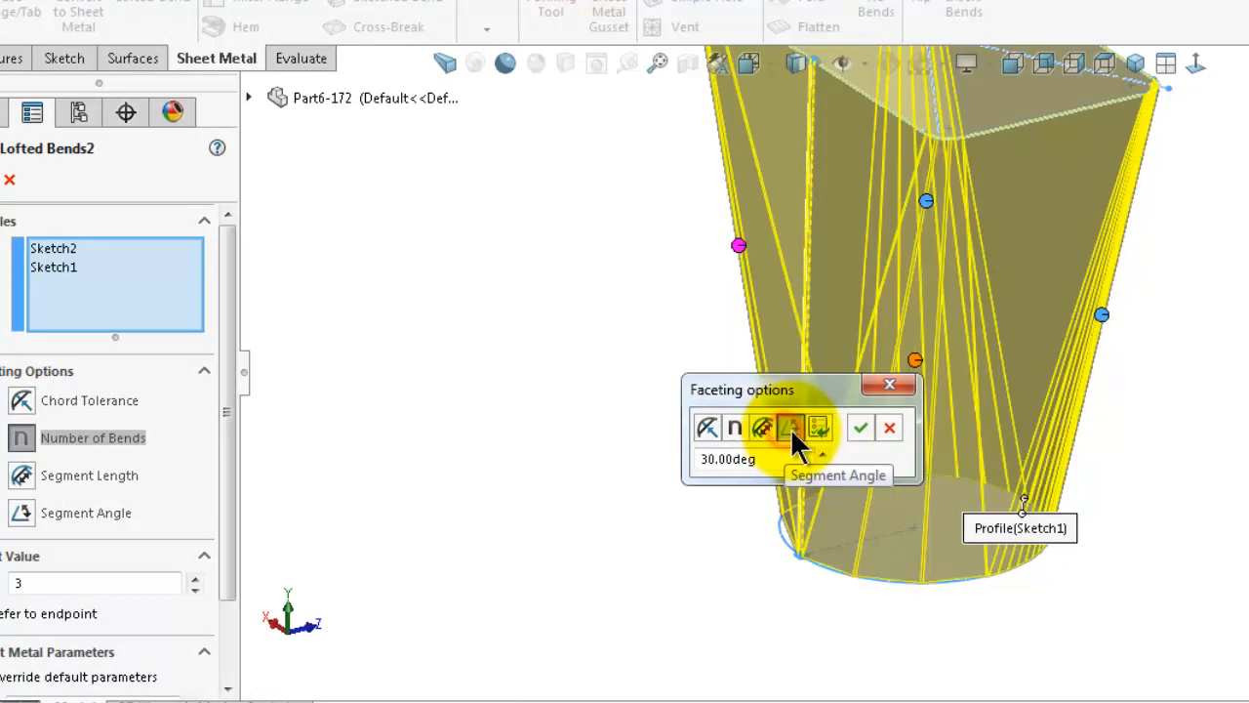
{"action": "left_click_drag", "start_coordinate": [771, 390], "coordinate": [579, 276]}
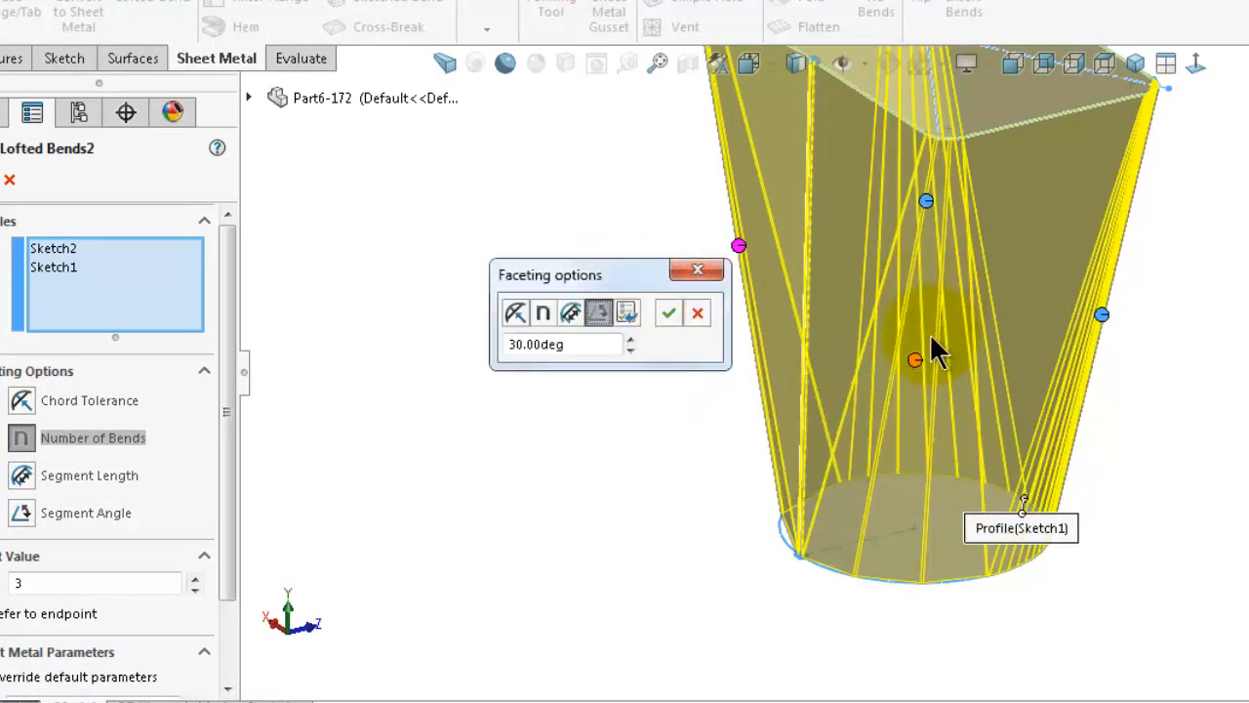
Set that bend region's segment angle to 40 degrees and accept the override.
{"action": "middle_click_drag", "start_coordinate": [932, 352], "coordinate": [942, 399]}
{"action": "double_click", "coordinate": [580, 345]}
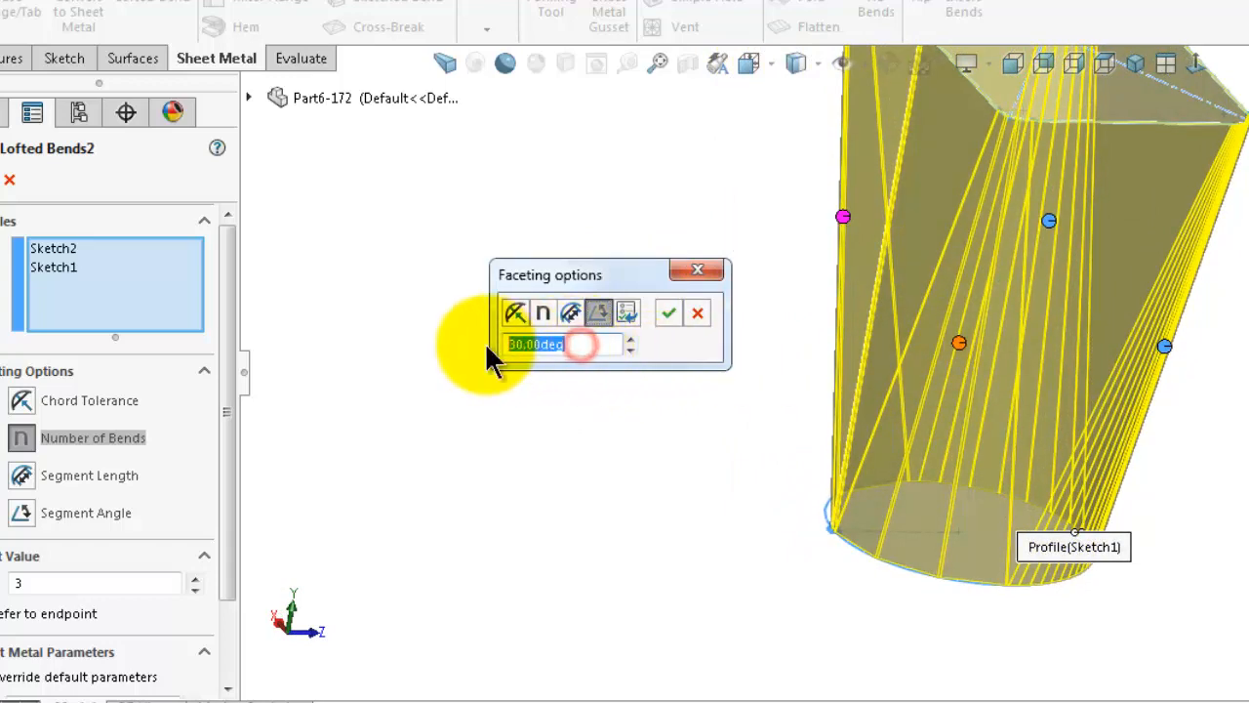
{"action": "type", "text": "40"}
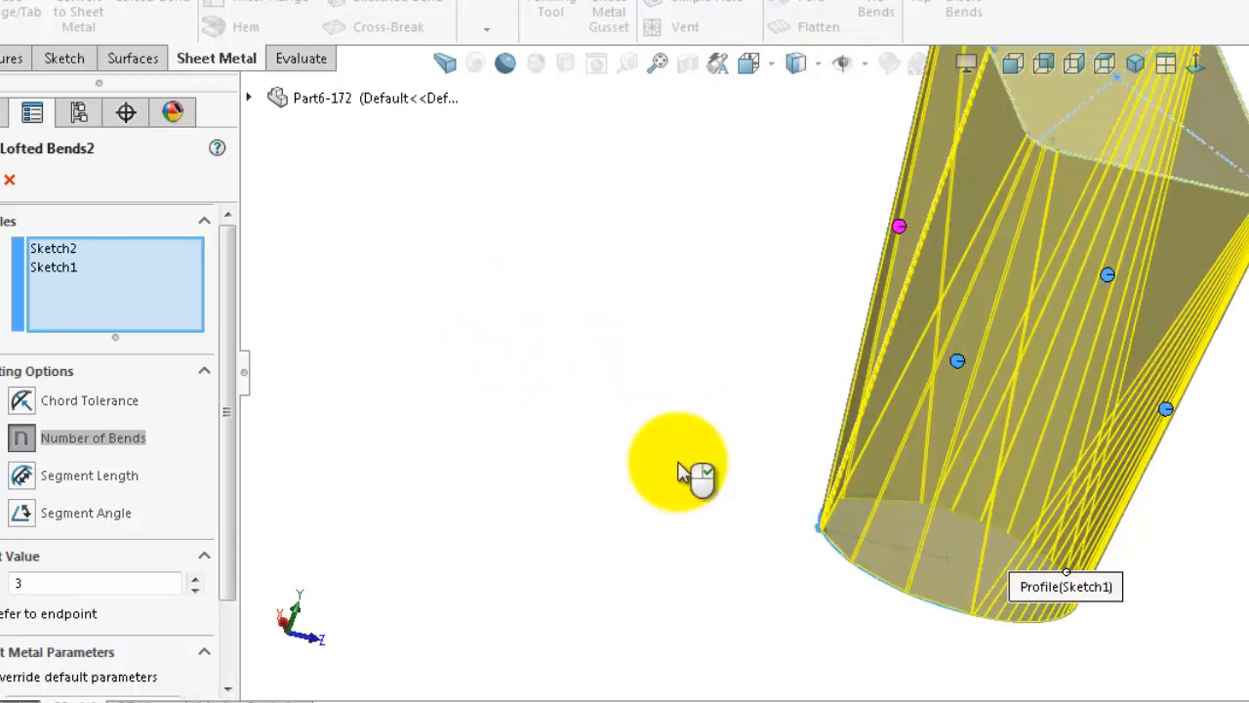
Set the same bend region's segment angle to 10 degrees and inspect the bend lines in the preview.
{"action": "middle_click_drag", "start_coordinate": [996, 536], "coordinate": [1061, 479]}
{"action": "scroll", "coordinate": [1060, 479], "scroll_direction": "down", "scroll_amount": 4}
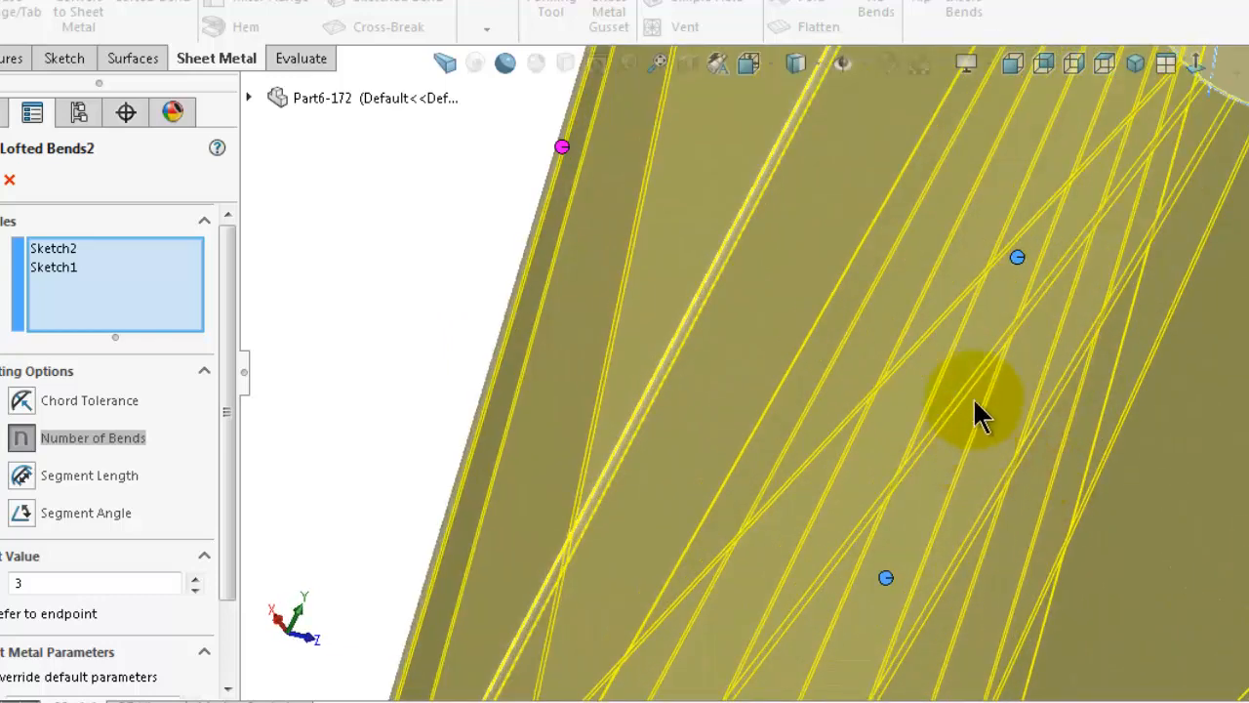
{"action": "left_click", "coordinate": [885, 580]}
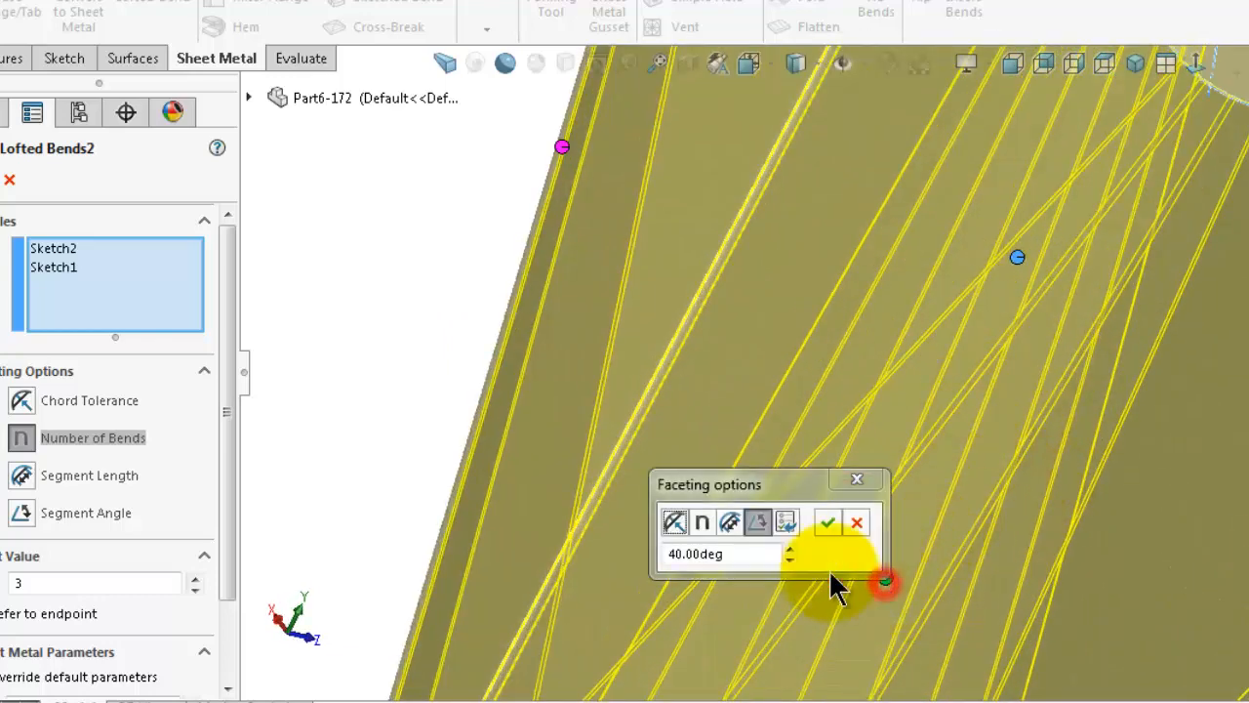
{"action": "left_click_drag", "start_coordinate": [747, 553], "coordinate": [618, 544]}
{"action": "type", "text": "10"}
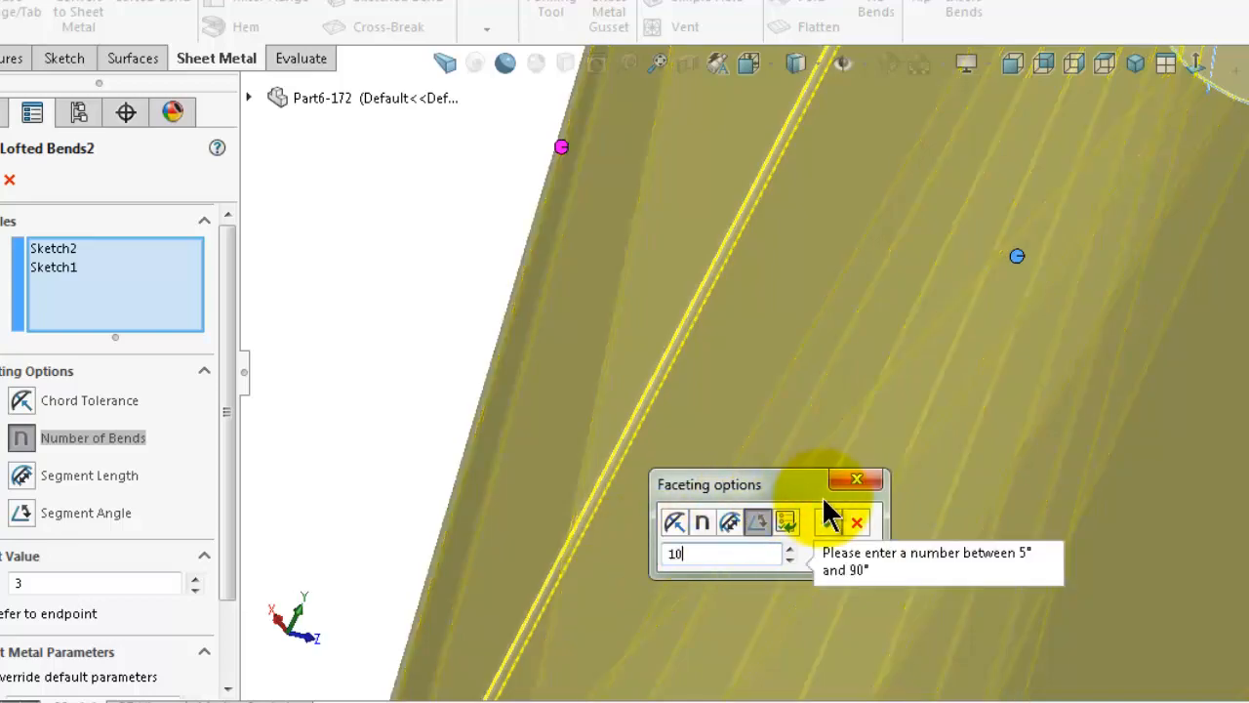
{"action": "left_click", "coordinate": [826, 518]}
{"action": "middle_click_drag", "start_coordinate": [859, 547], "coordinate": [1018, 390]}
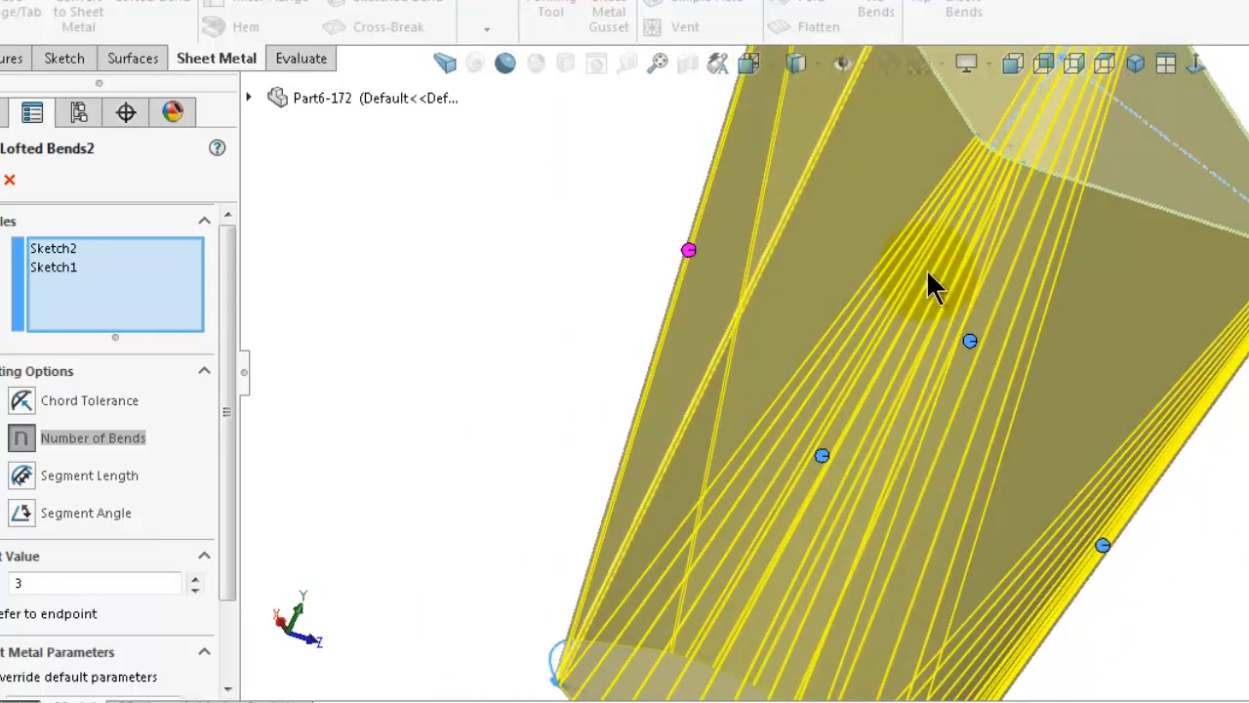
{"action": "middle_click_drag", "start_coordinate": [923, 314], "coordinate": [1022, 359]}
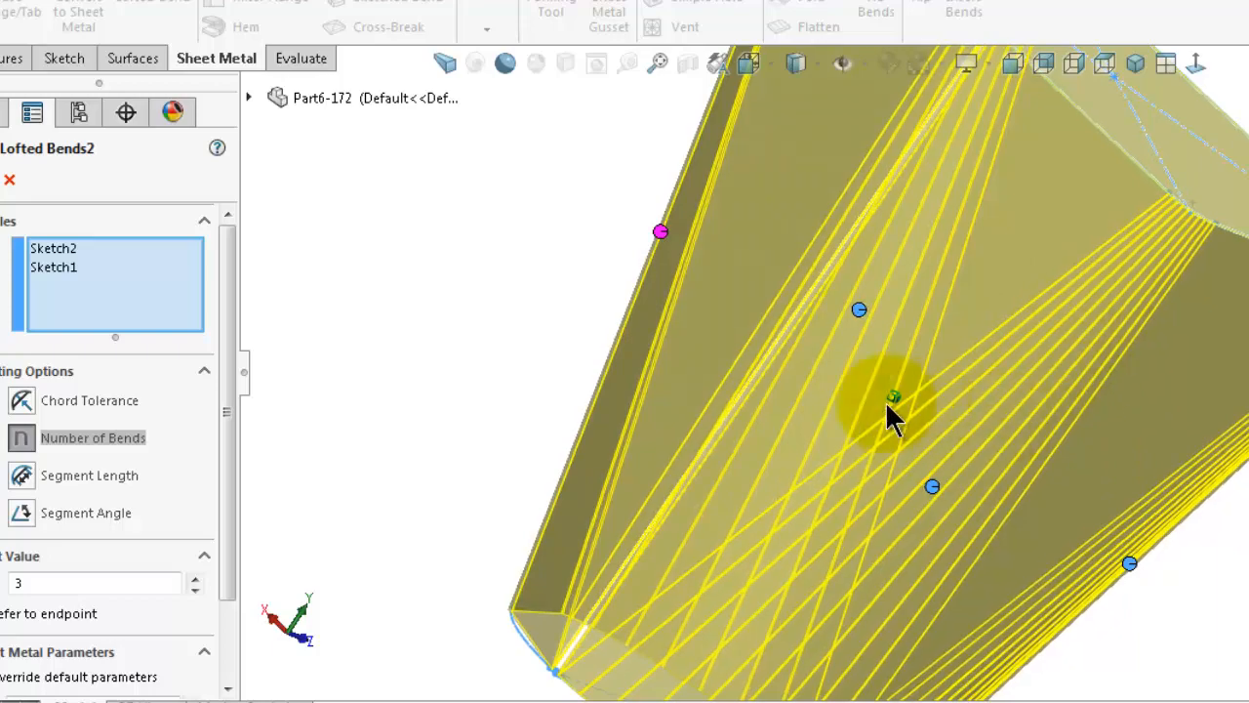
{"action": "middle_click_drag", "start_coordinate": [669, 557], "coordinate": [483, 400]}
Set the global facet value to 4 bends with Refer to endpoint enabled, and accept the lofted bend.
{"action": "left_click_drag", "start_coordinate": [227, 379], "coordinate": [227, 435]}
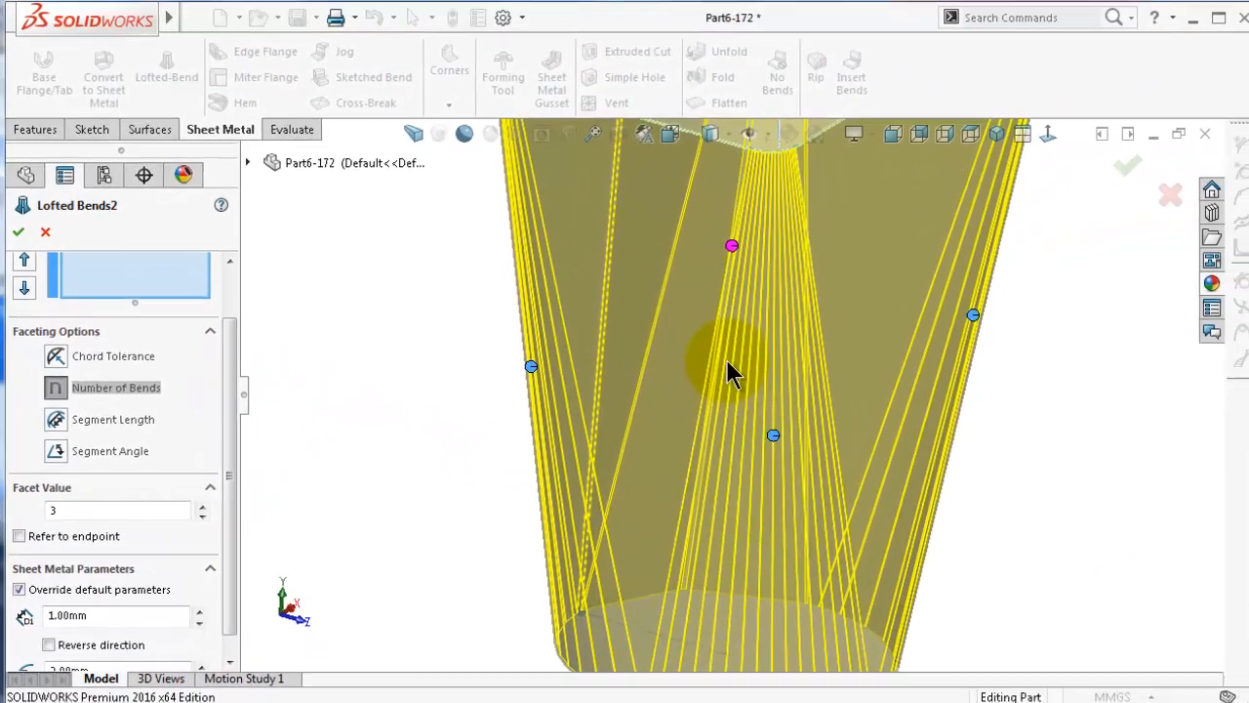
{"action": "left_click_drag", "start_coordinate": [227, 344], "coordinate": [237, 377]}
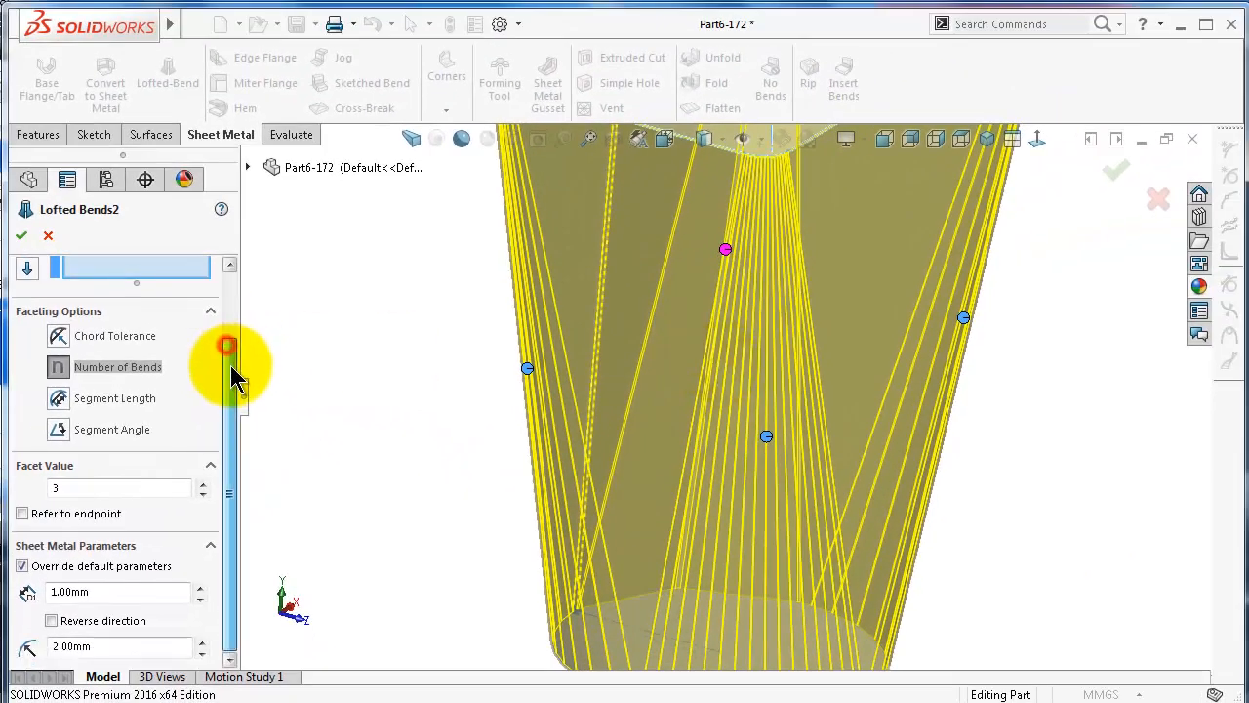
{"action": "key", "text": "z"}
{"action": "key", "text": "z"}
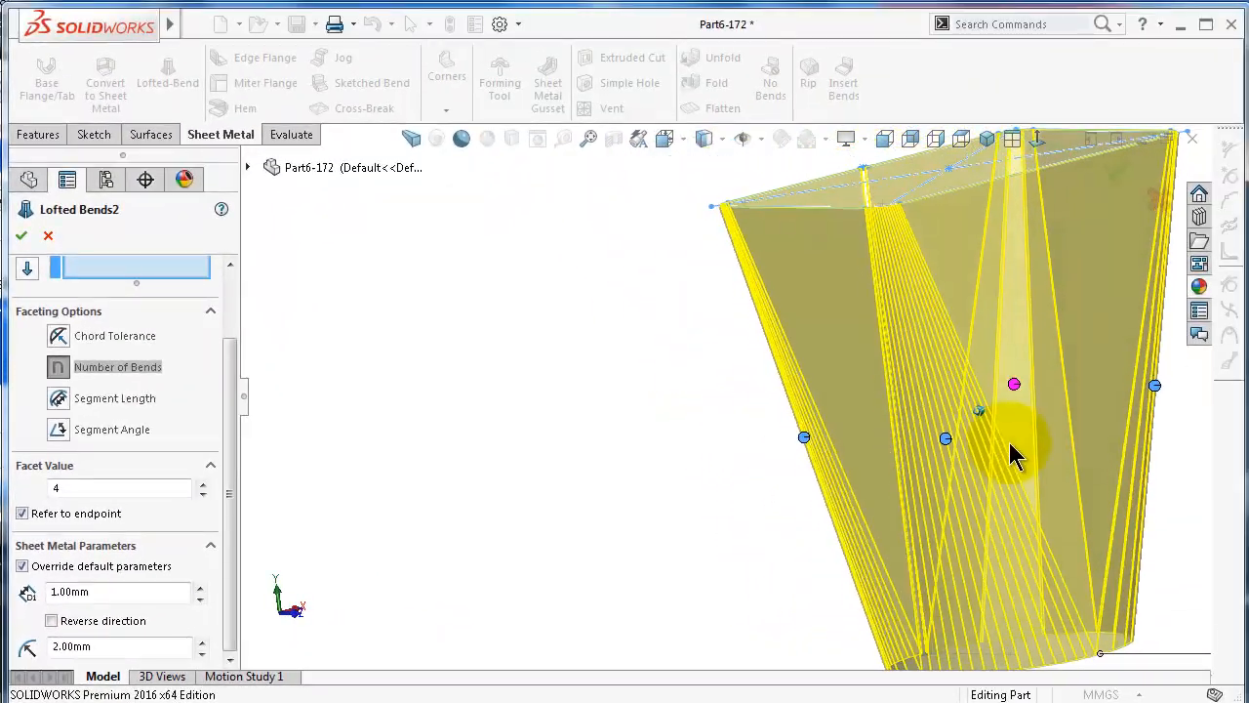
{"action": "scroll", "coordinate": [1007, 441], "scroll_direction": "up", "scroll_amount": 3}
{"action": "middle_click_drag", "start_coordinate": [1006, 440], "coordinate": [1089, 236]}
{"action": "scroll", "coordinate": [1089, 236], "scroll_direction": "up", "scroll_amount": 1}
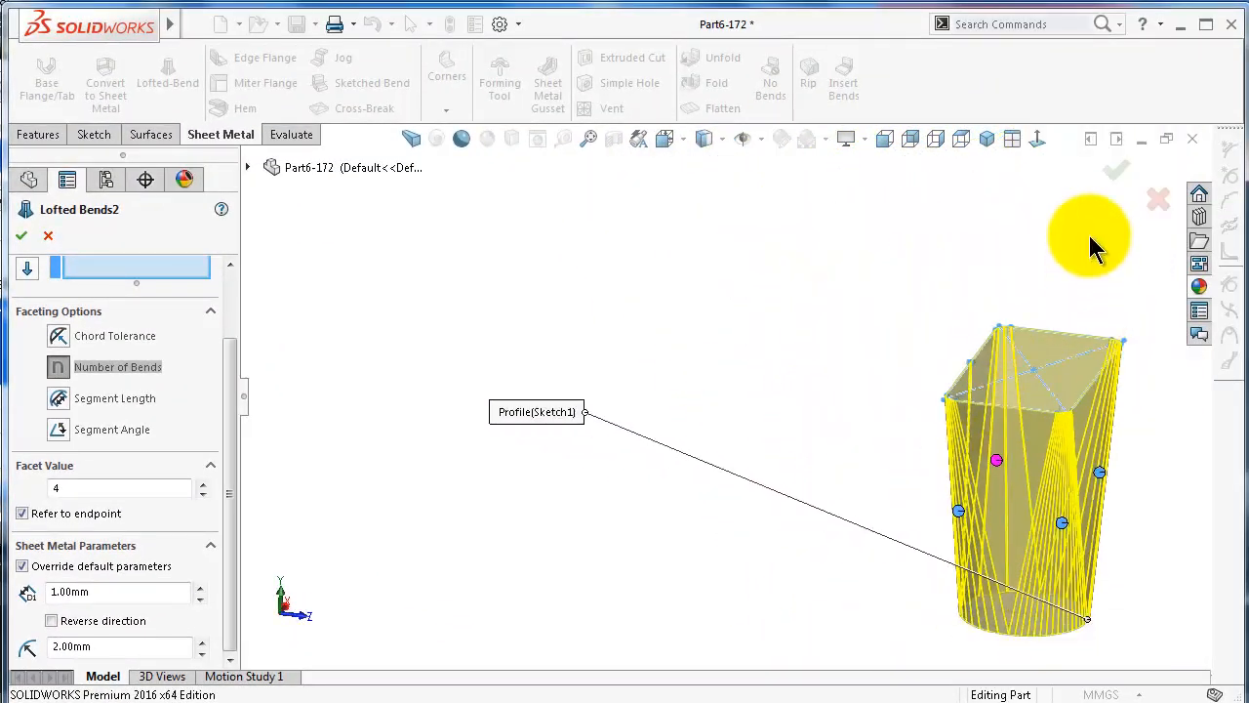
{"action": "left_click", "coordinate": [1114, 177]}
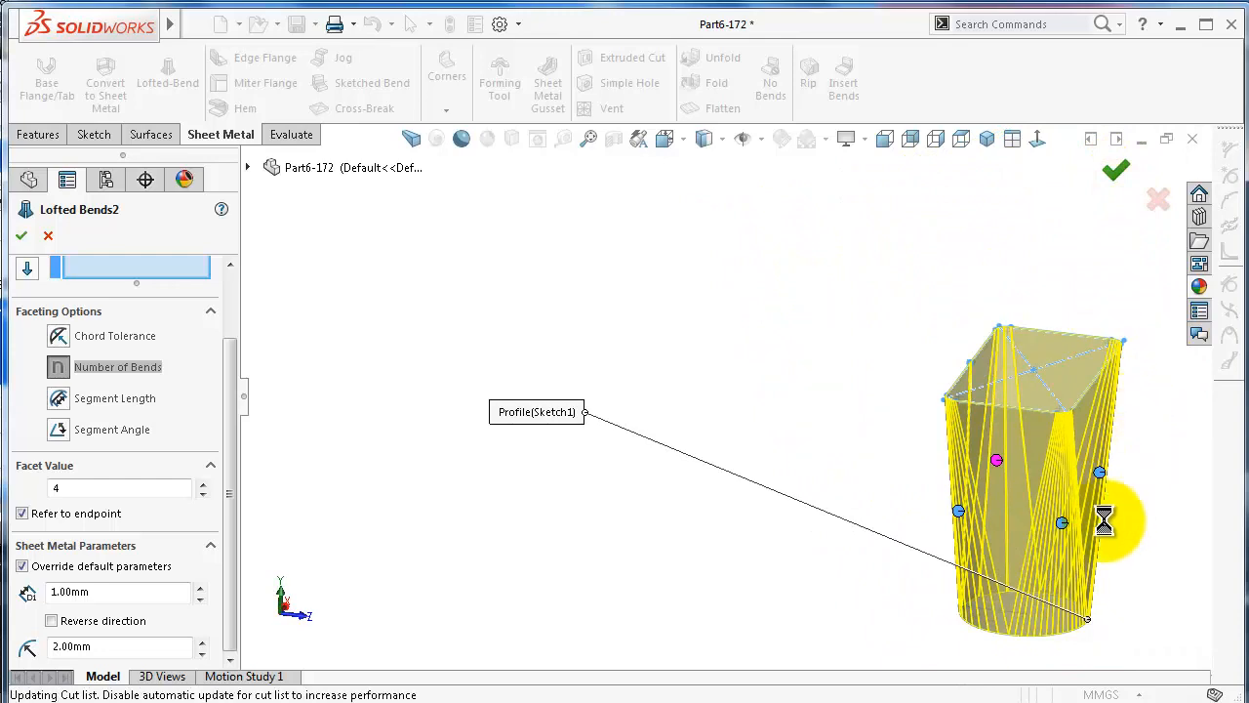
Inspect the rebuilt lofted bend's facets from several sides and switch to the exercise drawing of the perforated tube.
{"action": "middle_click_drag", "start_coordinate": [1056, 336], "coordinate": [409, 524]}
{"action": "scroll", "coordinate": [536, 390], "scroll_direction": "down", "scroll_amount": 5}
{"action": "middle_click_drag", "start_coordinate": [535, 384], "coordinate": [705, 407]}
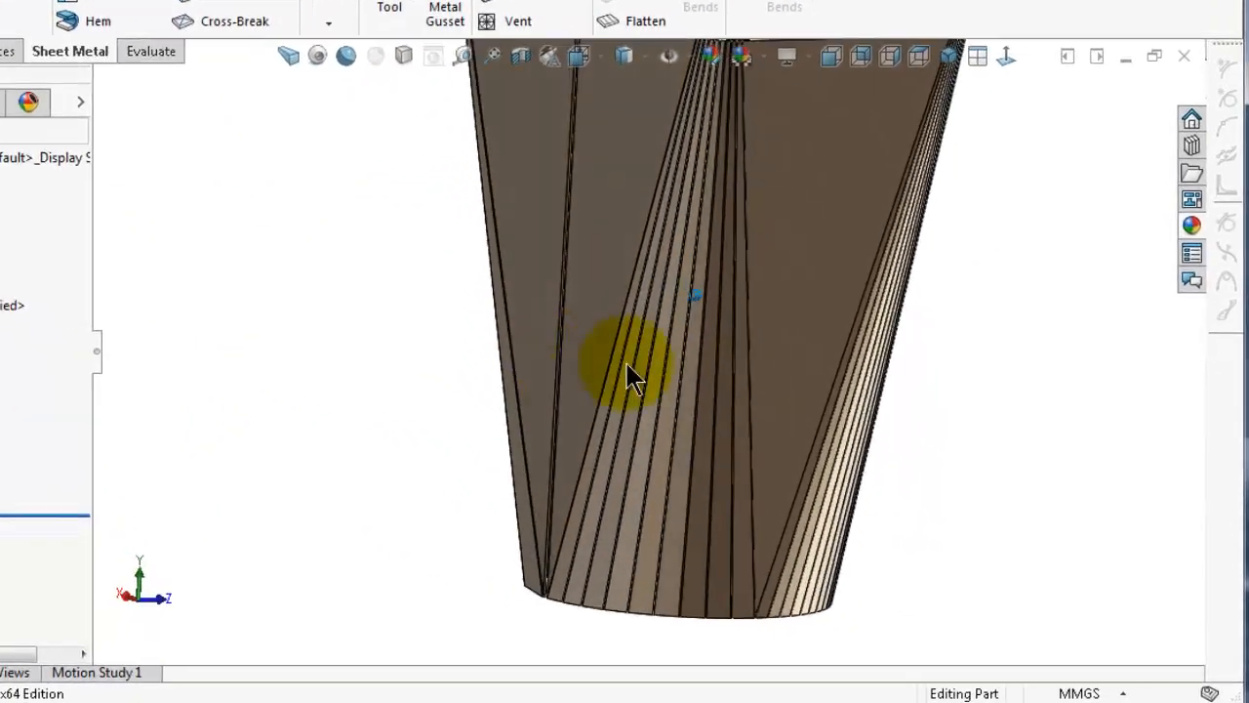
{"action": "middle_click_drag", "start_coordinate": [629, 376], "coordinate": [829, 366]}
{"action": "middle_click_drag", "start_coordinate": [728, 281], "coordinate": [804, 284]}
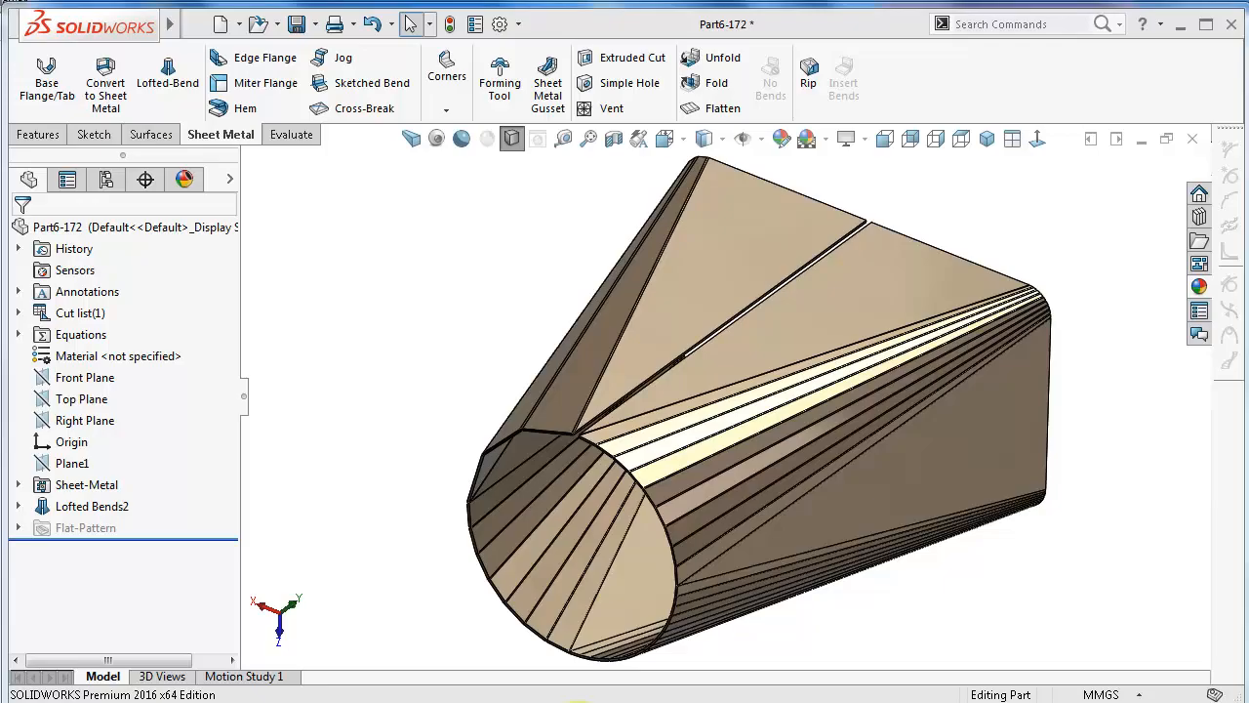
{"action": "left_click", "coordinate": [579, 701]}
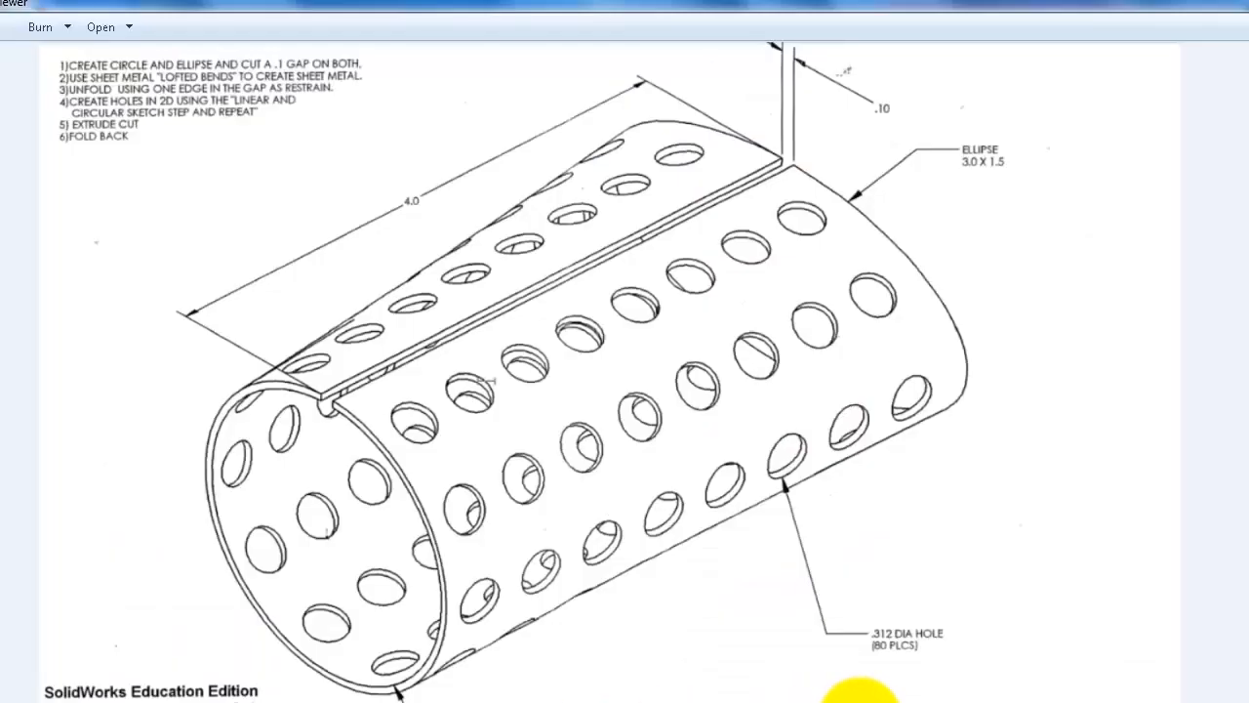
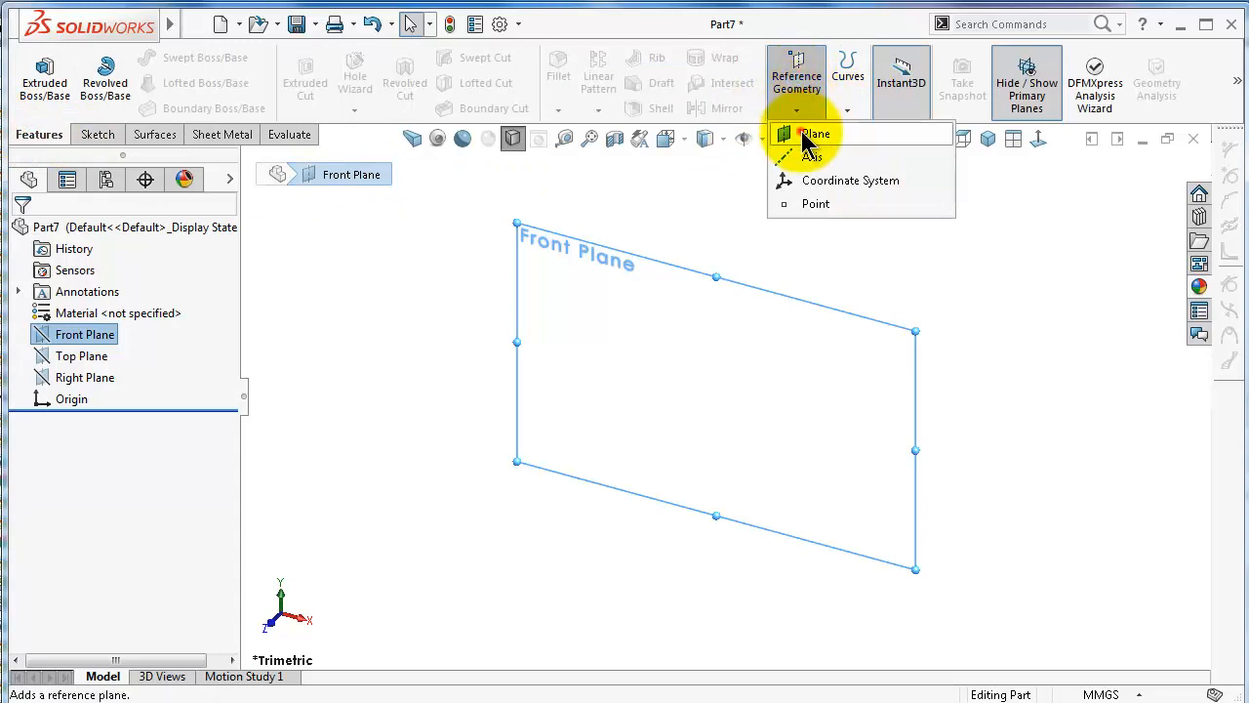
Create a reference plane offset 40 mm behind the Front Plane with the offset flipped.
{"action": "left_click", "coordinate": [795, 133]}
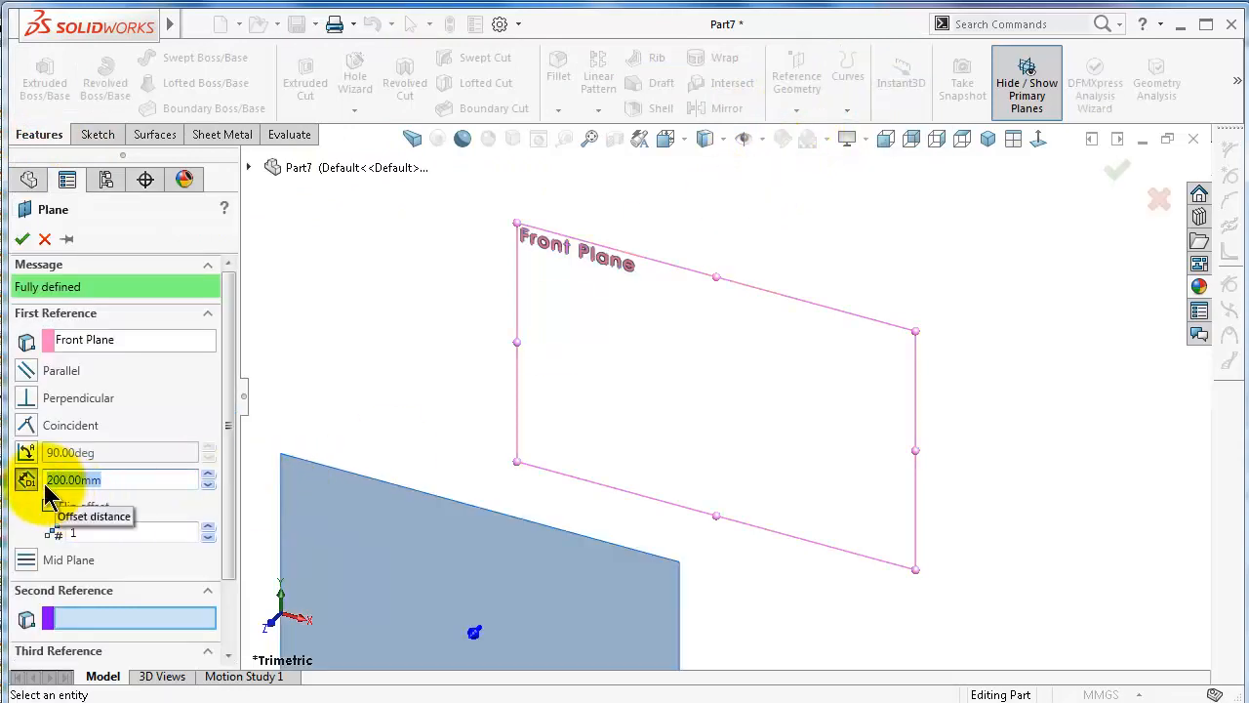
{"action": "left_click_drag", "start_coordinate": [229, 447], "coordinate": [228, 488]}
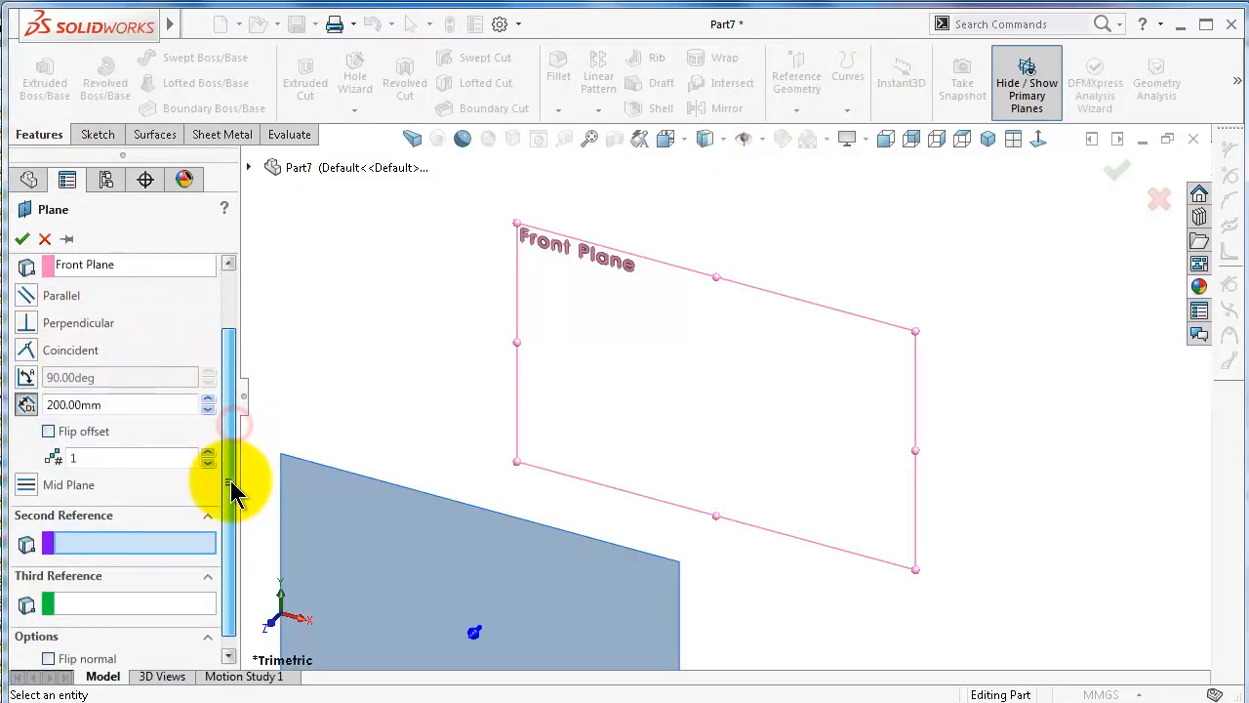
{"action": "left_click", "coordinate": [49, 432]}
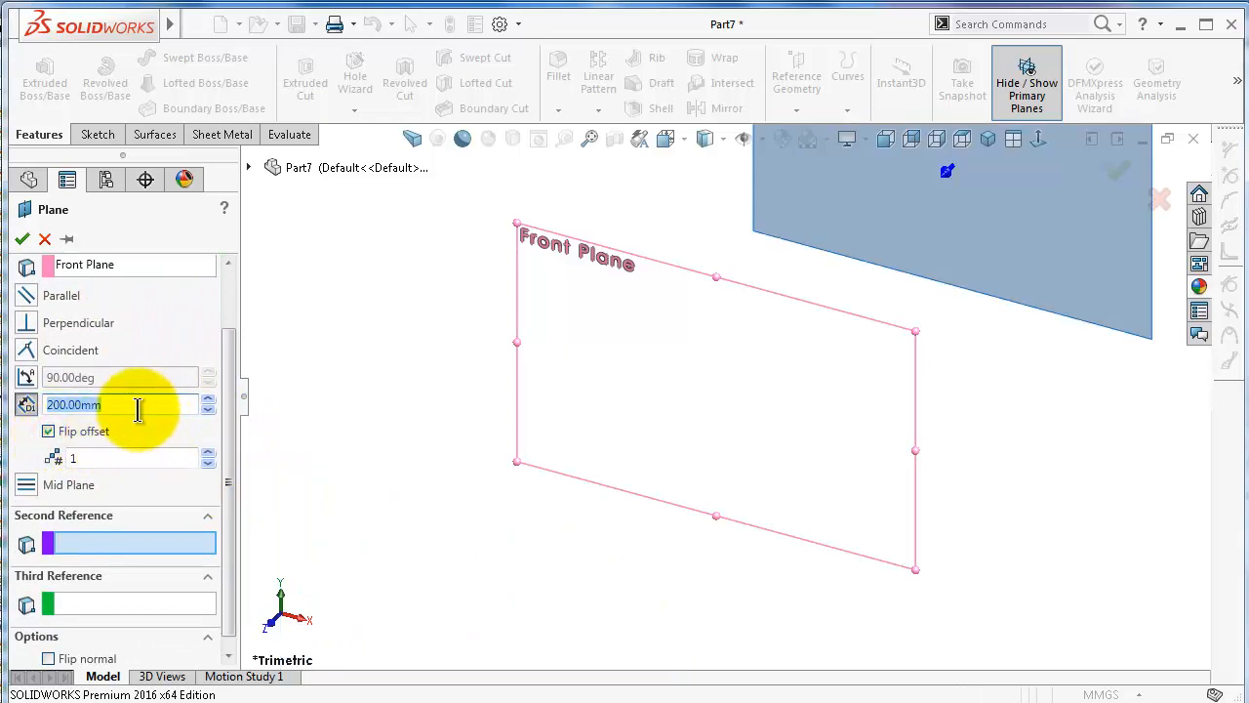
{"action": "left_click_drag", "start_coordinate": [137, 408], "coordinate": [49, 410]}
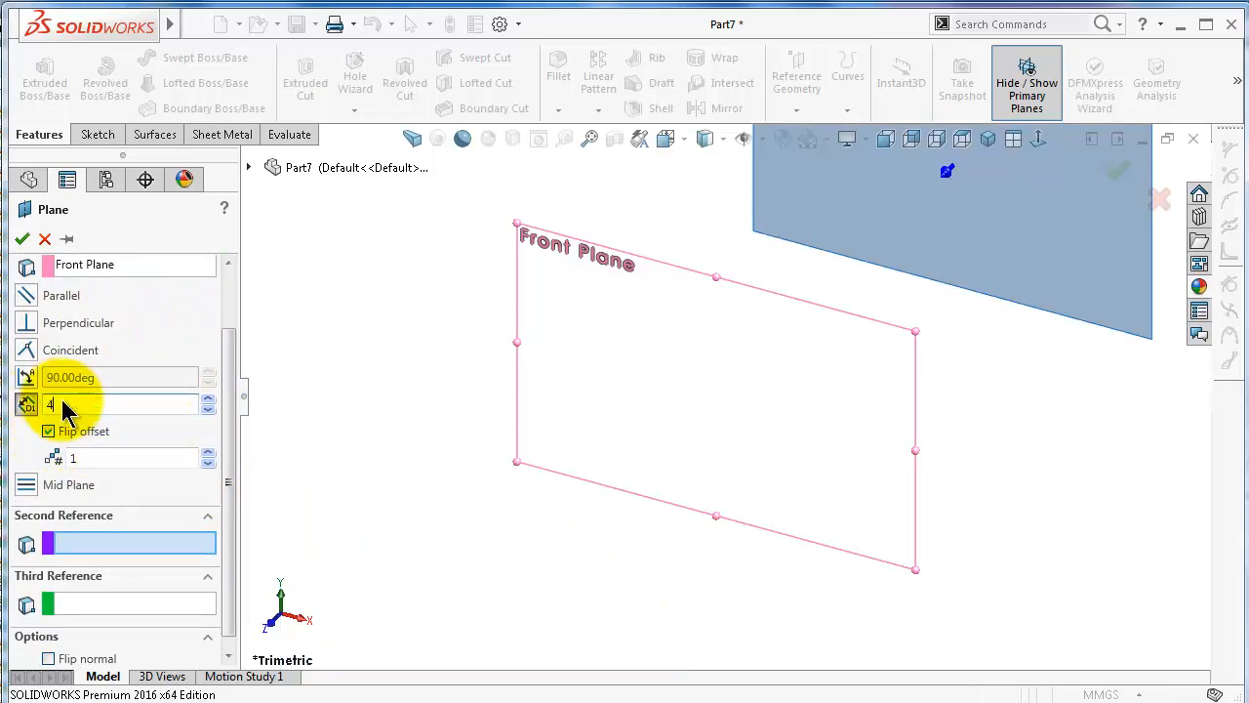
{"action": "type", "text": "40"}
{"action": "key", "text": "Return"}
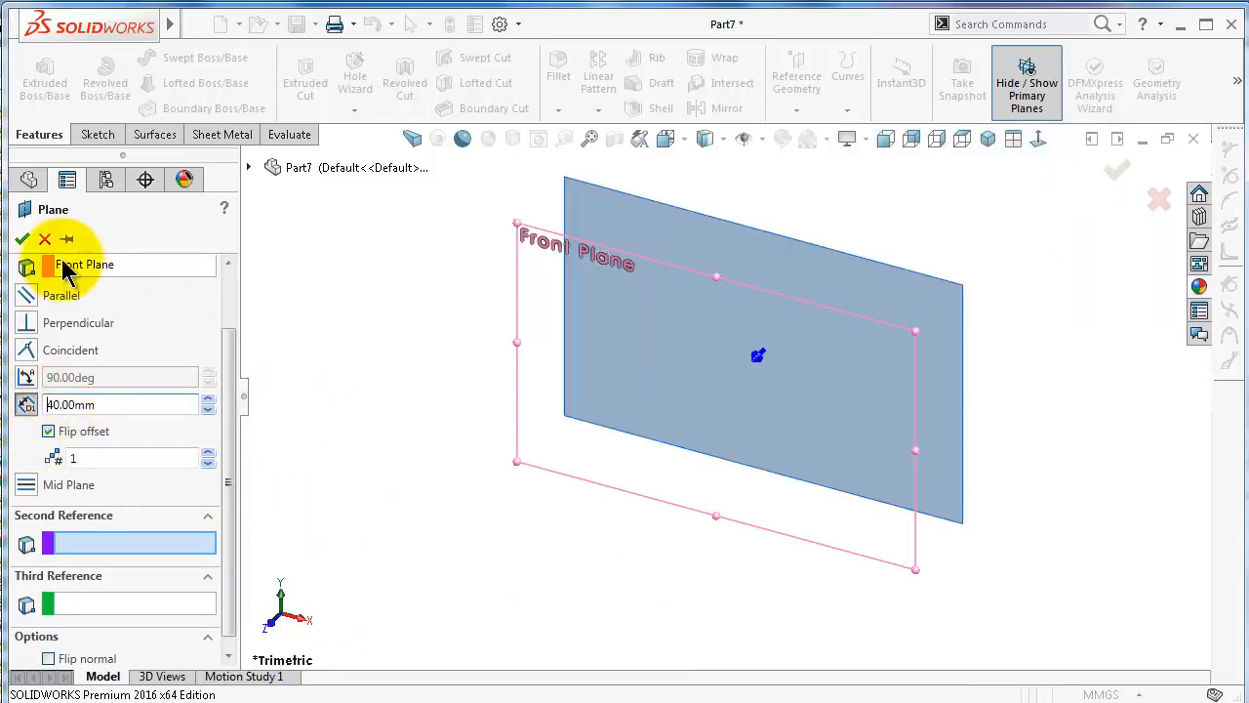
{"action": "left_click", "coordinate": [24, 240]}
{"action": "left_click", "coordinate": [419, 377]}
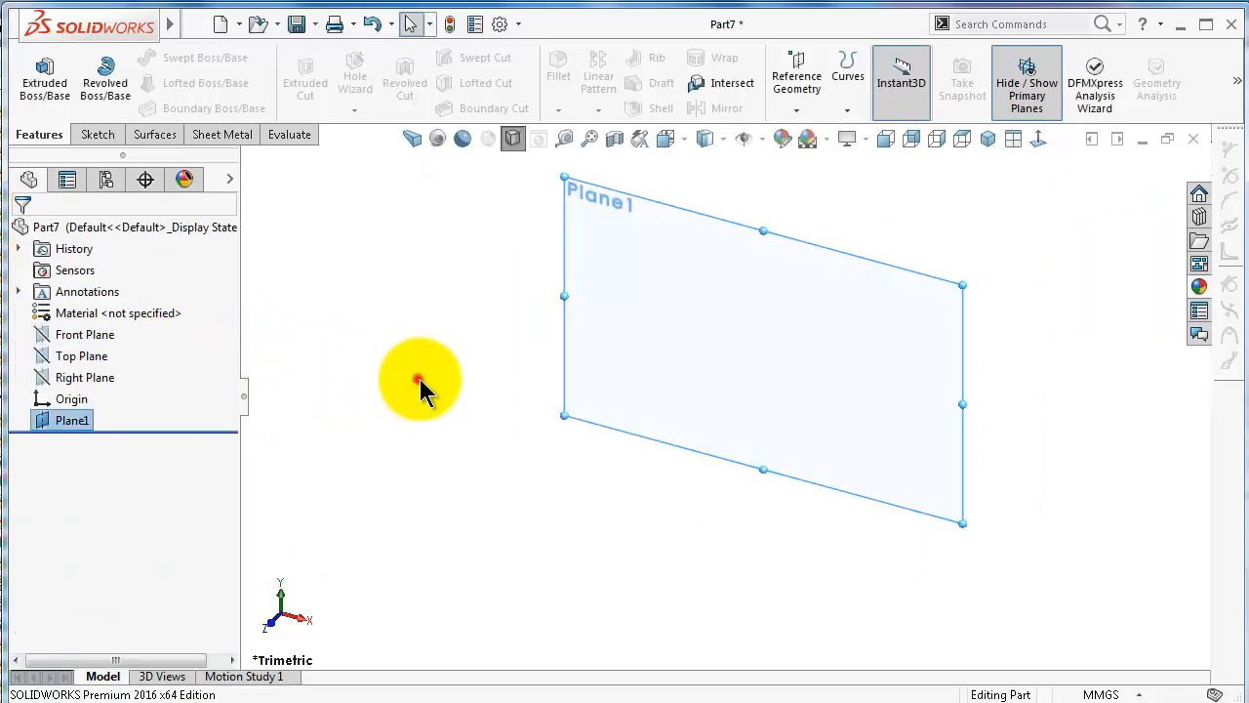
Sketch a nearly full centre-point arc on the Front Plane, centred on the origin with a gap above it.
{"action": "left_click", "coordinate": [97, 334]}
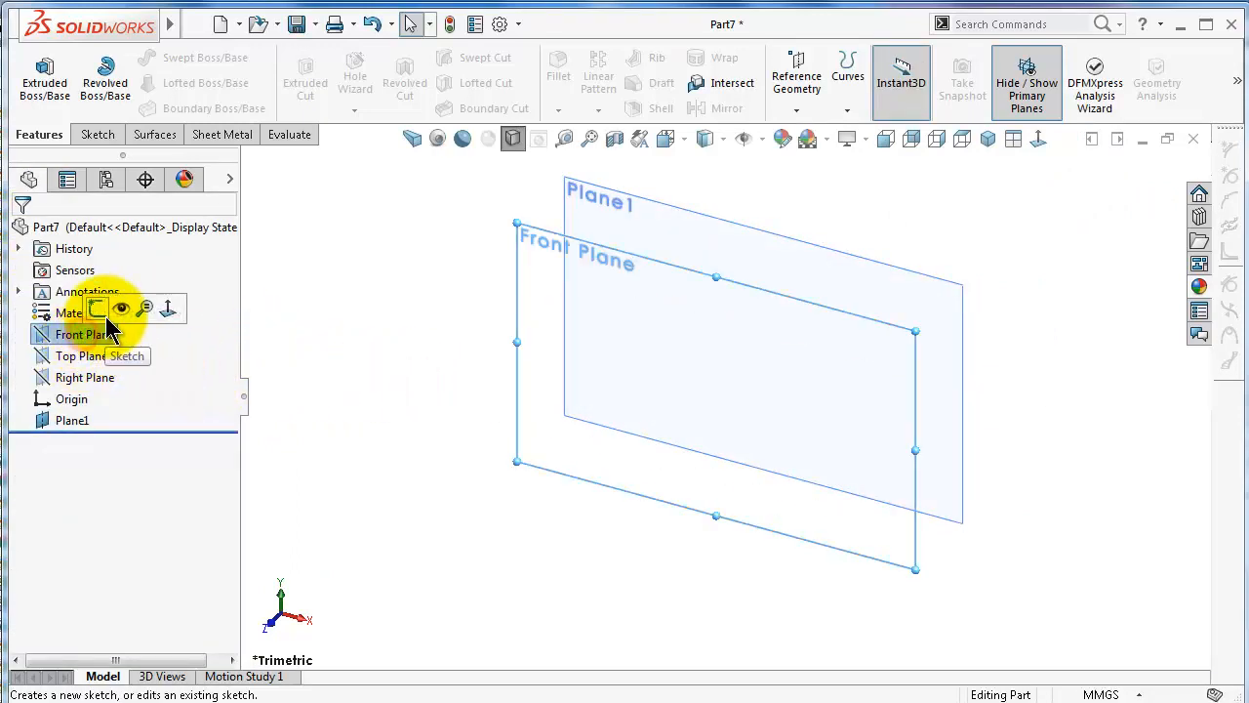
{"action": "left_click", "coordinate": [96, 309]}
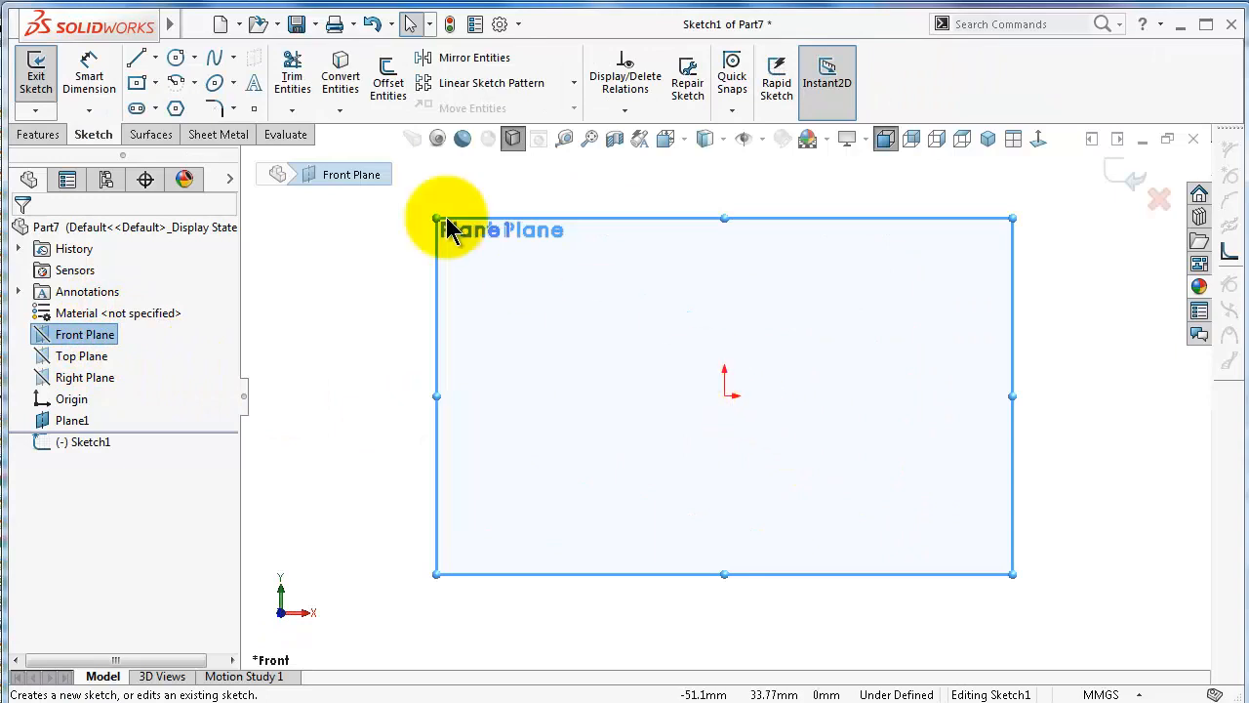
{"action": "left_click", "coordinate": [180, 86]}
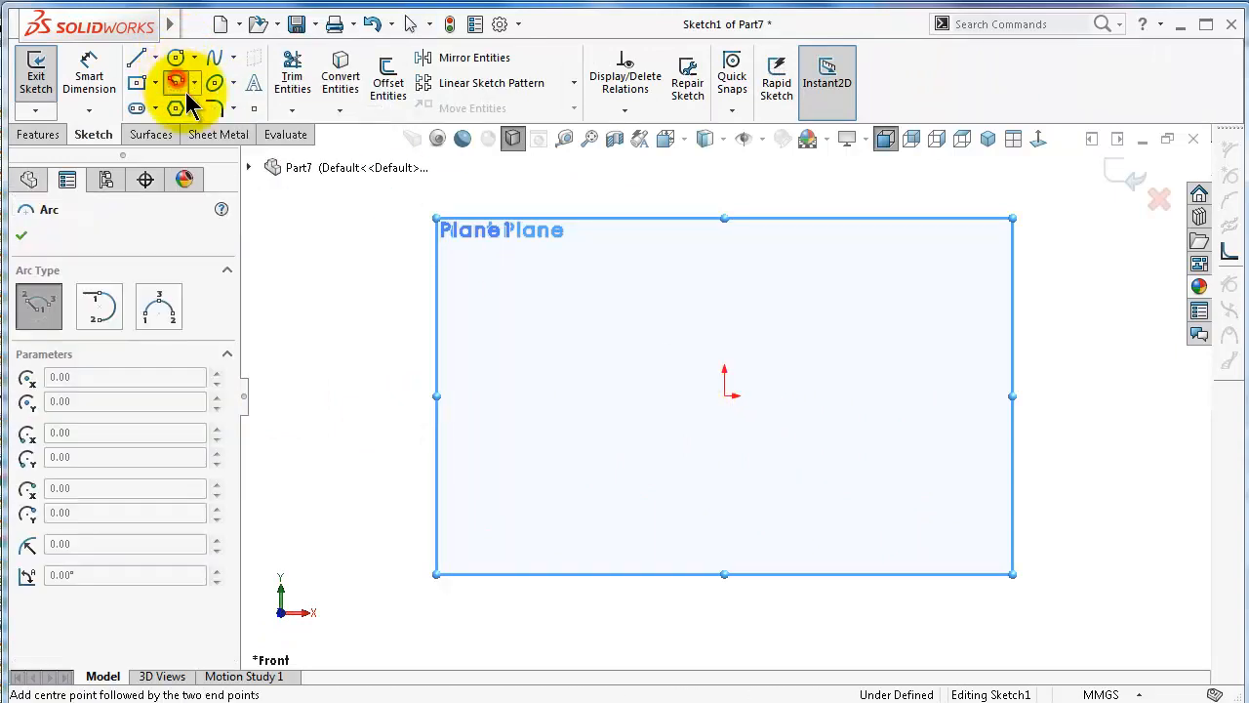
{"action": "left_click", "coordinate": [724, 394]}
{"action": "left_click", "coordinate": [681, 230]}
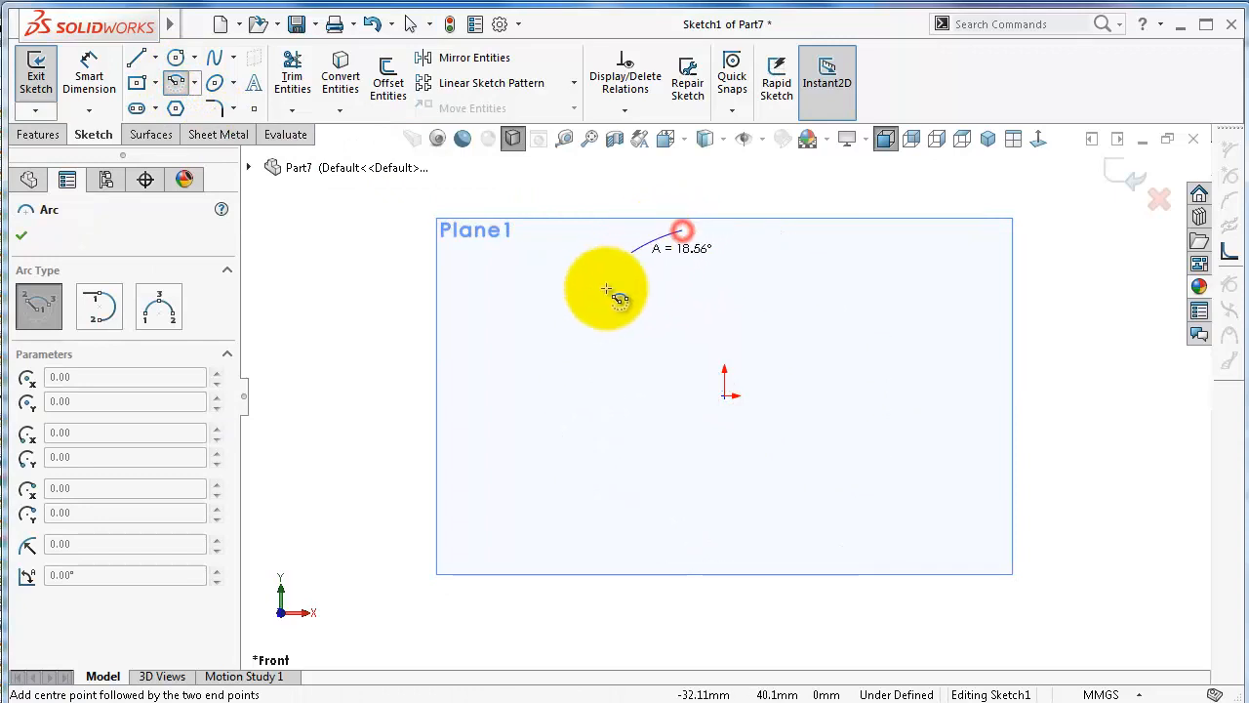
{"action": "left_click", "coordinate": [764, 230]}
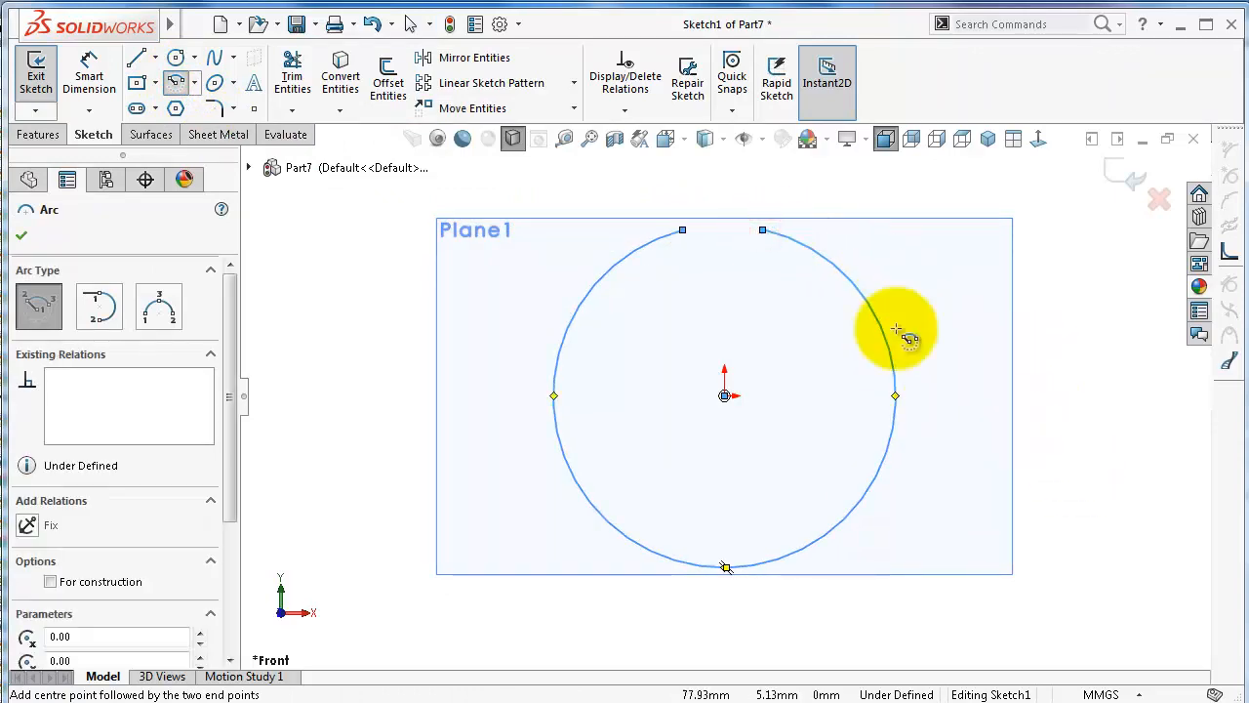
Draw a vertical construction centreline from the origin up through the middle of the arc's gap.
{"action": "left_click", "coordinate": [155, 58]}
{"action": "left_click", "coordinate": [176, 108]}
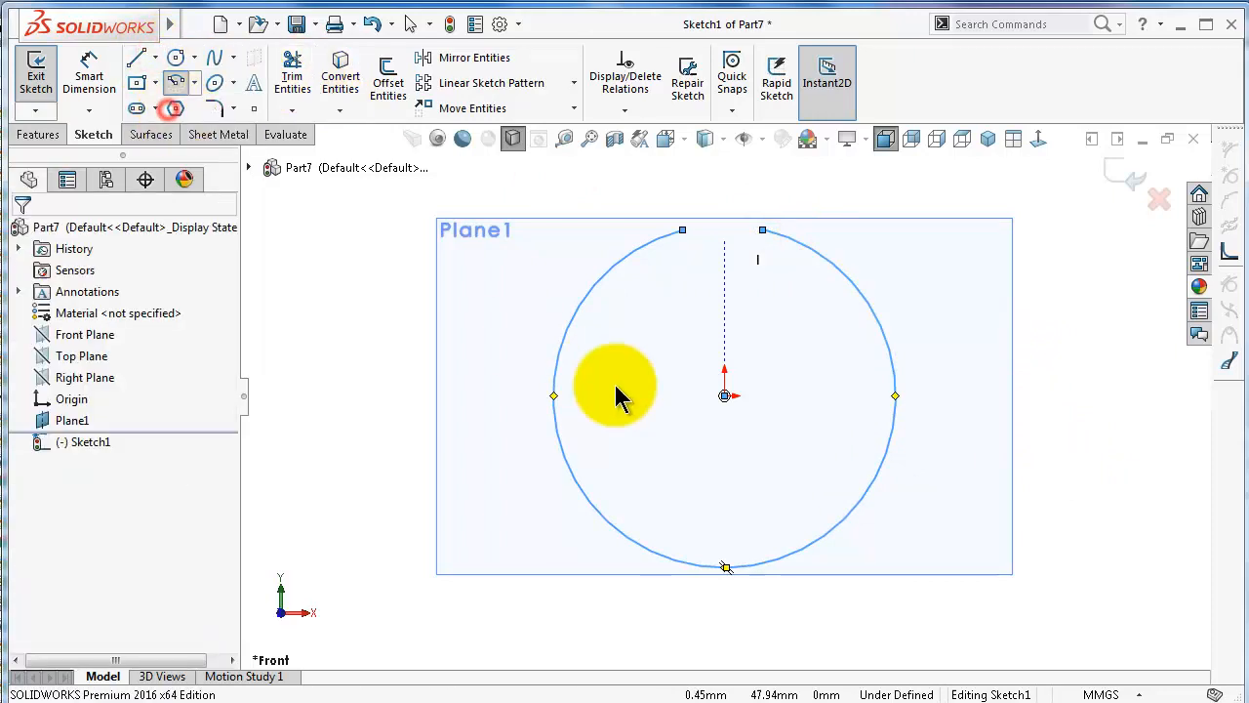
{"action": "left_click", "coordinate": [725, 395]}
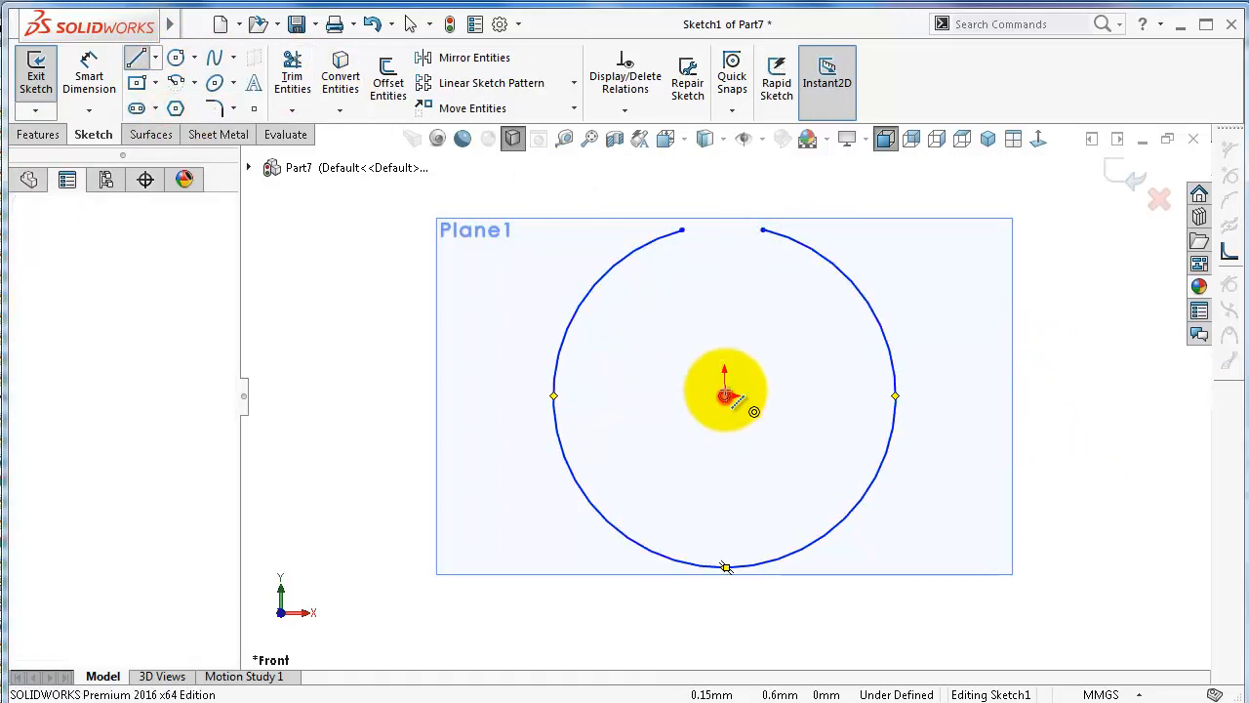
{"action": "left_click", "coordinate": [725, 218]}
{"action": "left_click", "coordinate": [725, 217]}
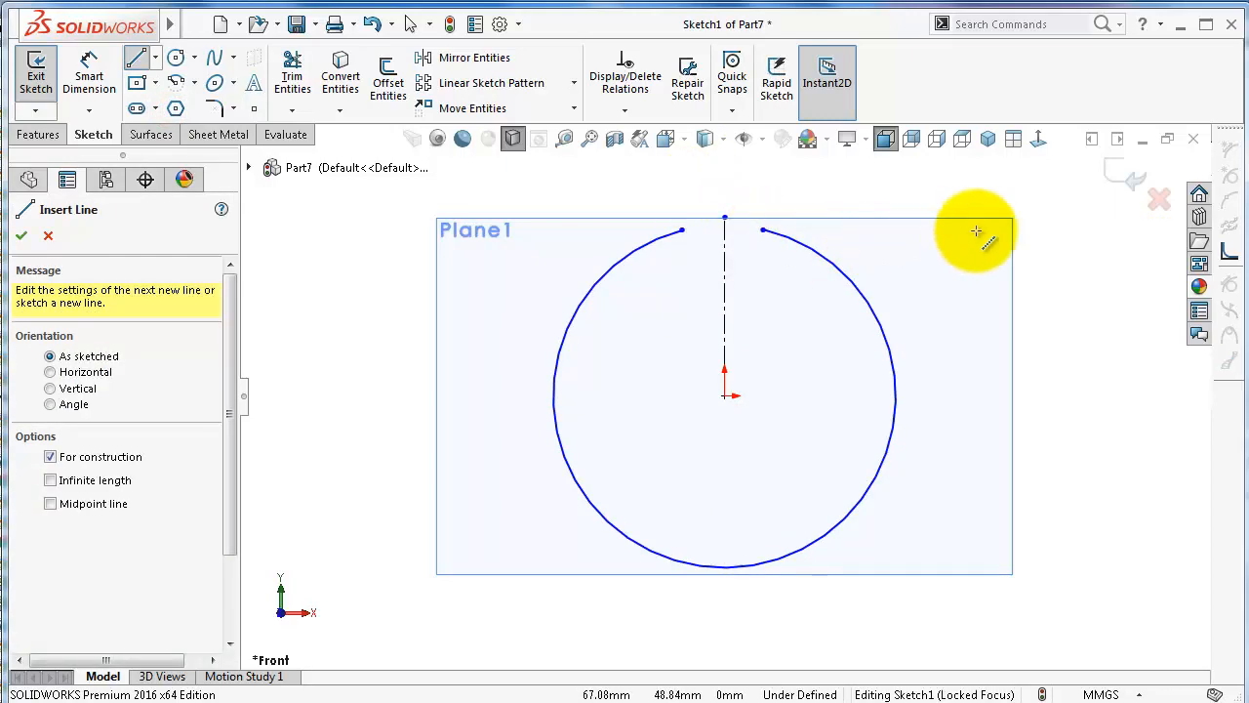
{"action": "key", "text": "Escape"}
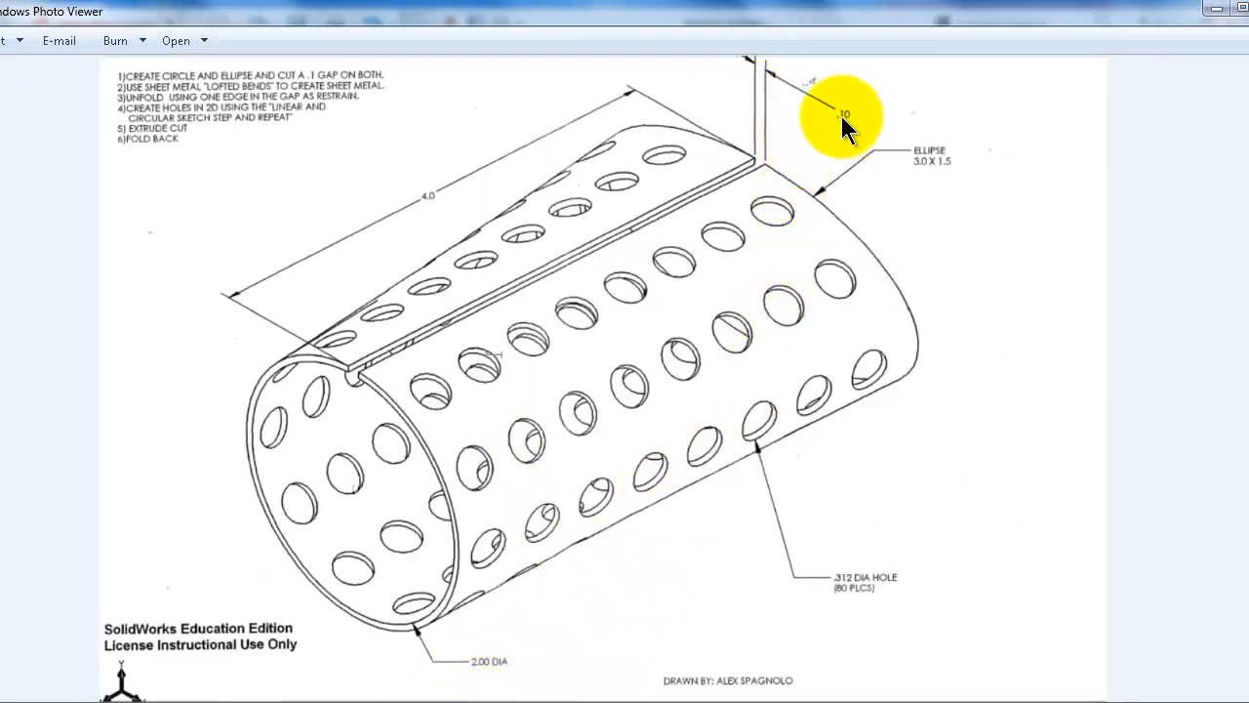
Return from the exercise drawing to the sketch and dimension the arc's radius as 10 mm.
{"action": "left_click", "coordinate": [1214, 10]}
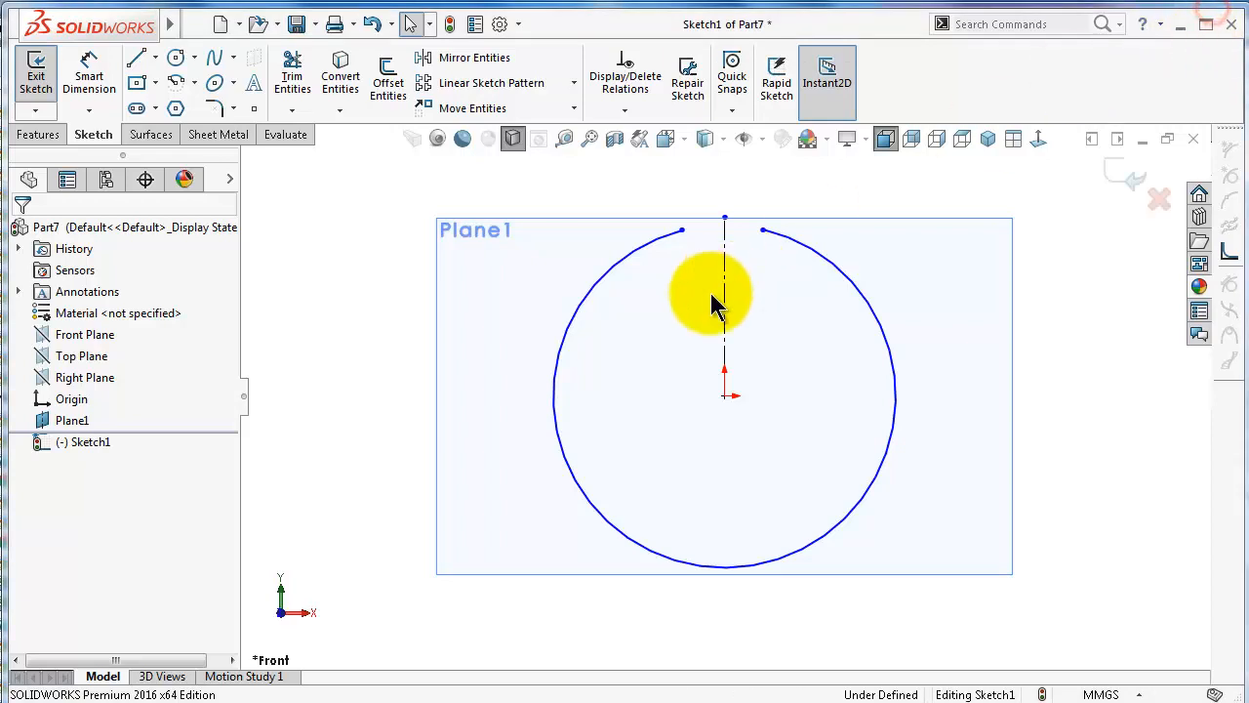
{"action": "right_click_drag", "start_coordinate": [1068, 489], "coordinate": [1044, 390]}
{"action": "left_click", "coordinate": [895, 381]}
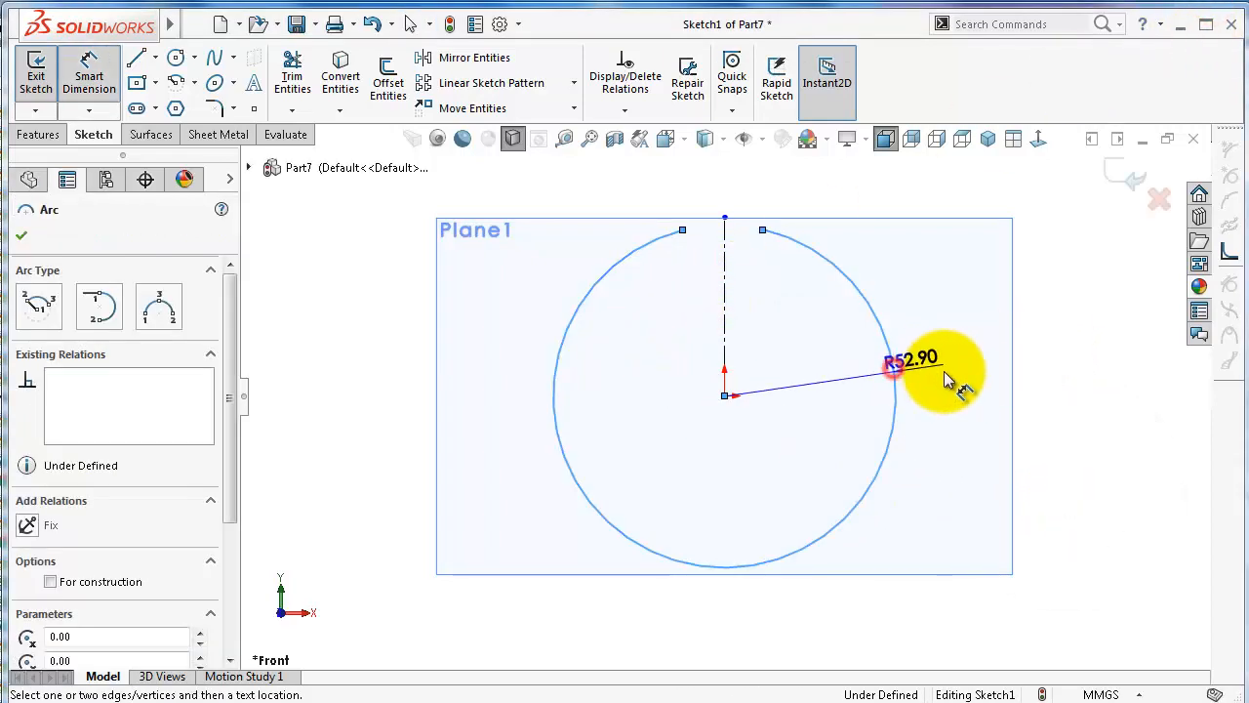
{"action": "left_click", "coordinate": [982, 370]}
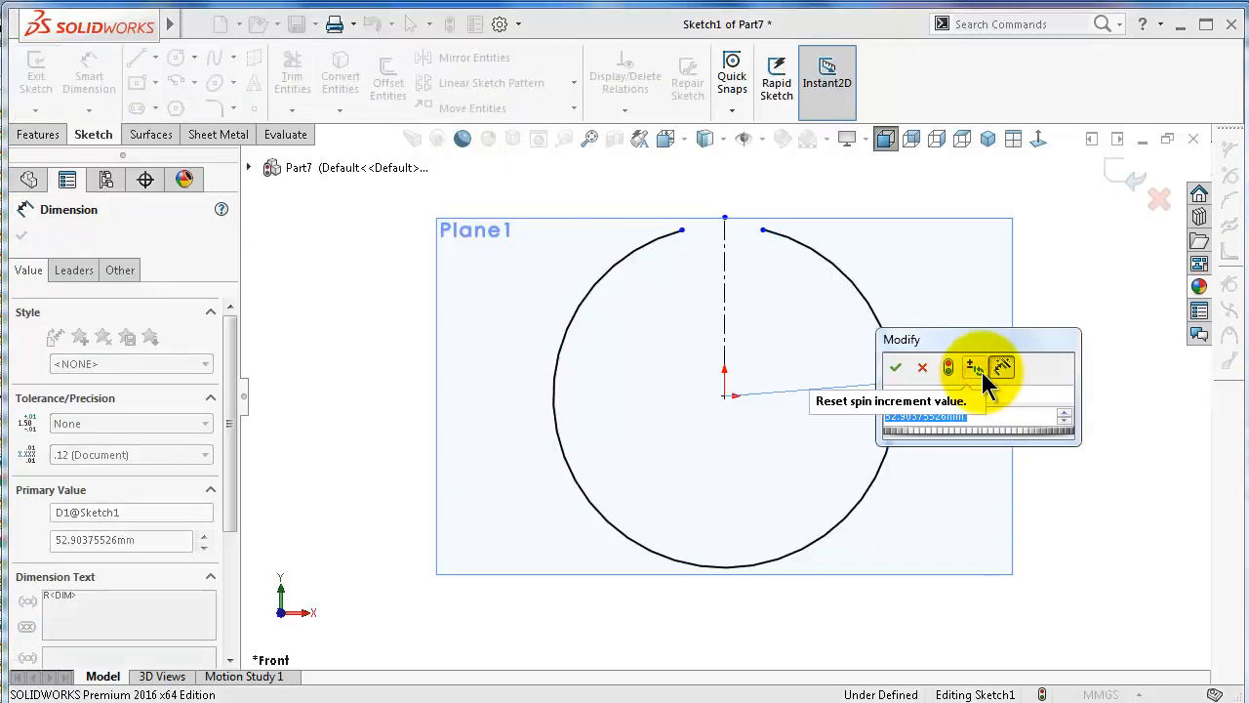
{"action": "type", "text": "10"}
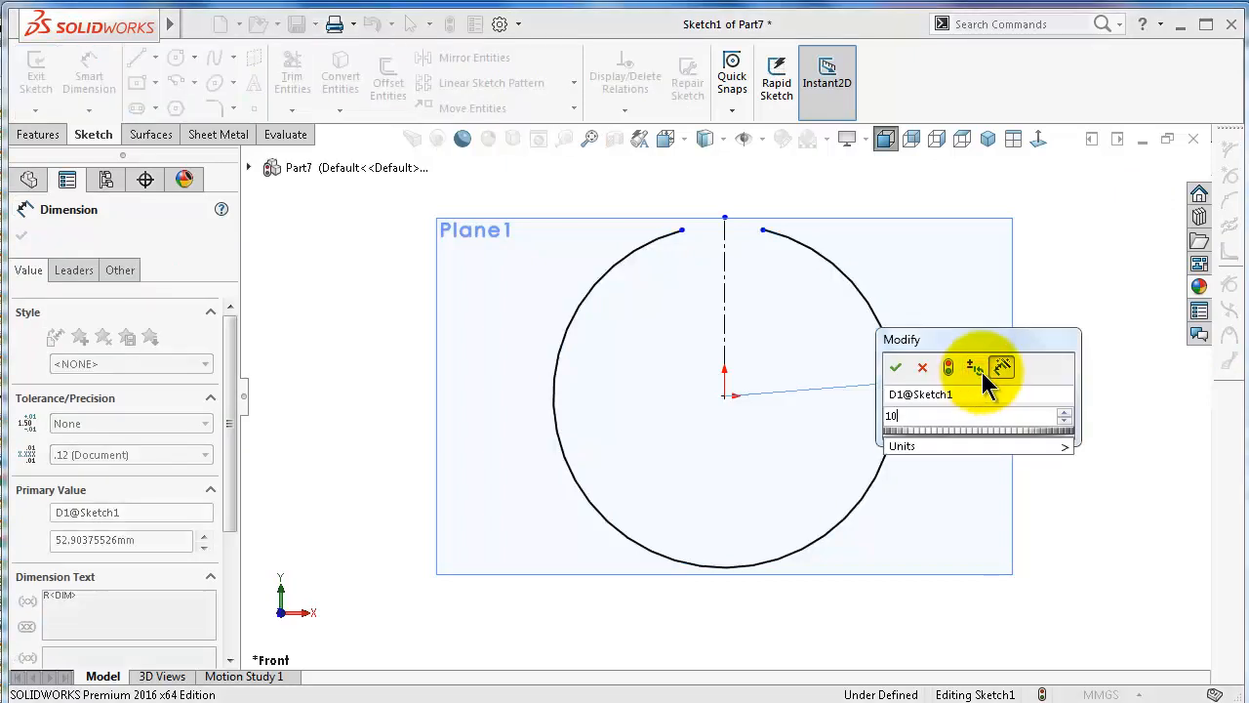
{"action": "key", "text": "Return"}
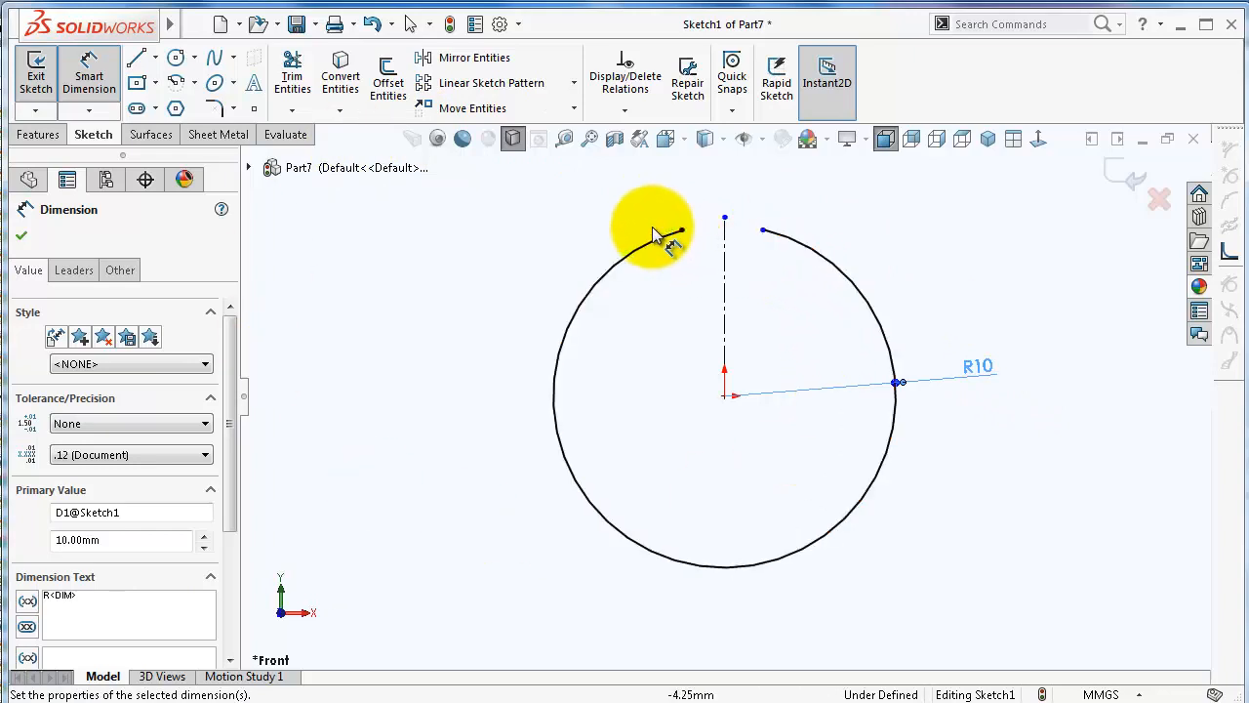
Dimension the gap between the arc's two endpoints as 1 mm.
{"action": "left_click", "coordinate": [683, 232]}
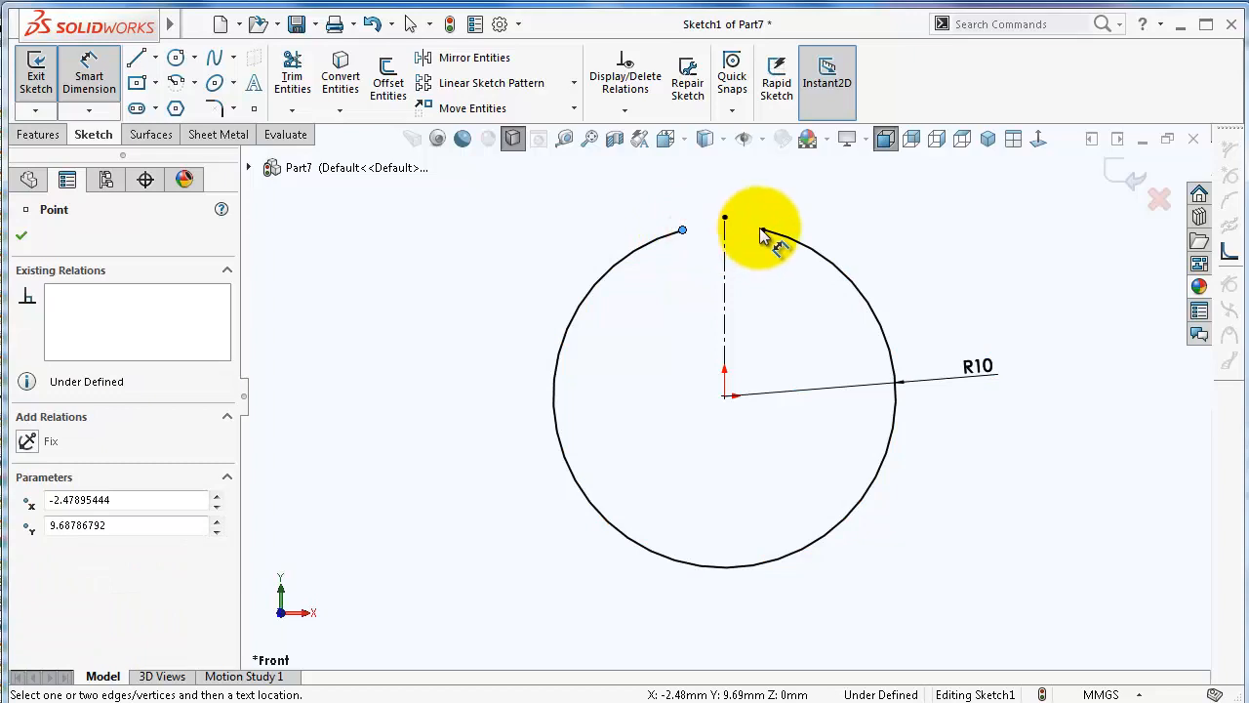
{"action": "left_click", "coordinate": [730, 186]}
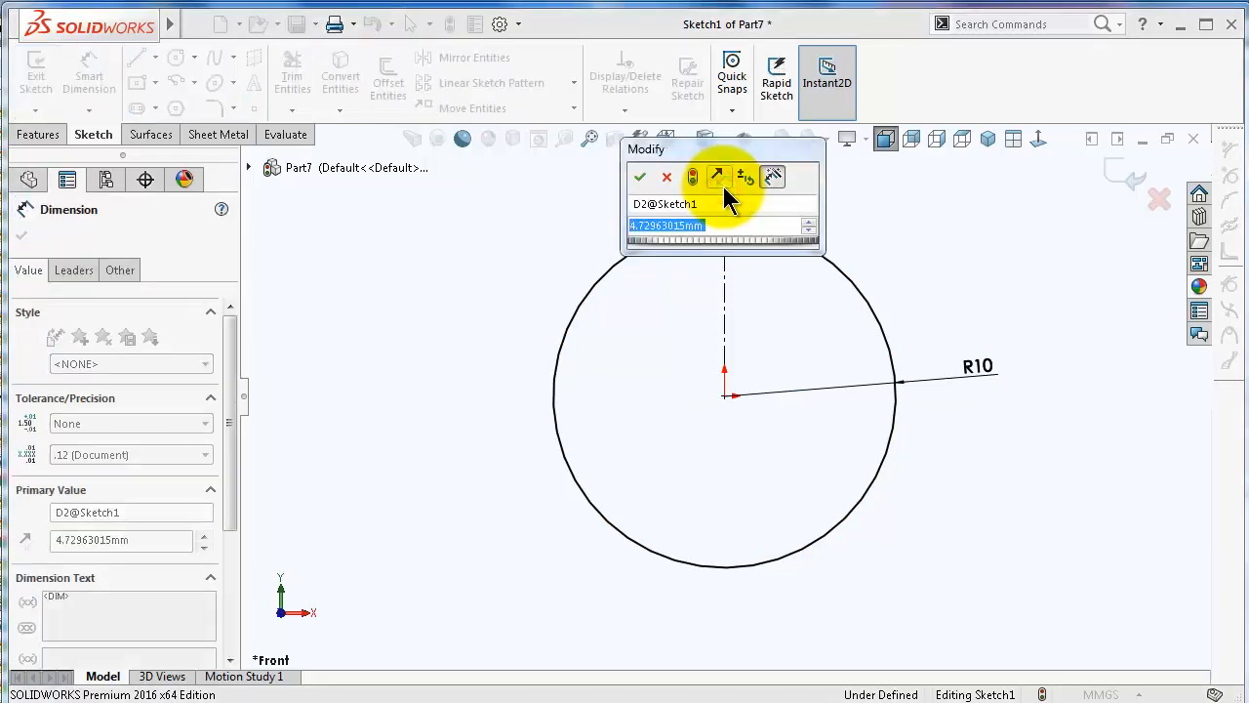
{"action": "type", "text": "1"}
{"action": "key", "text": "Return"}
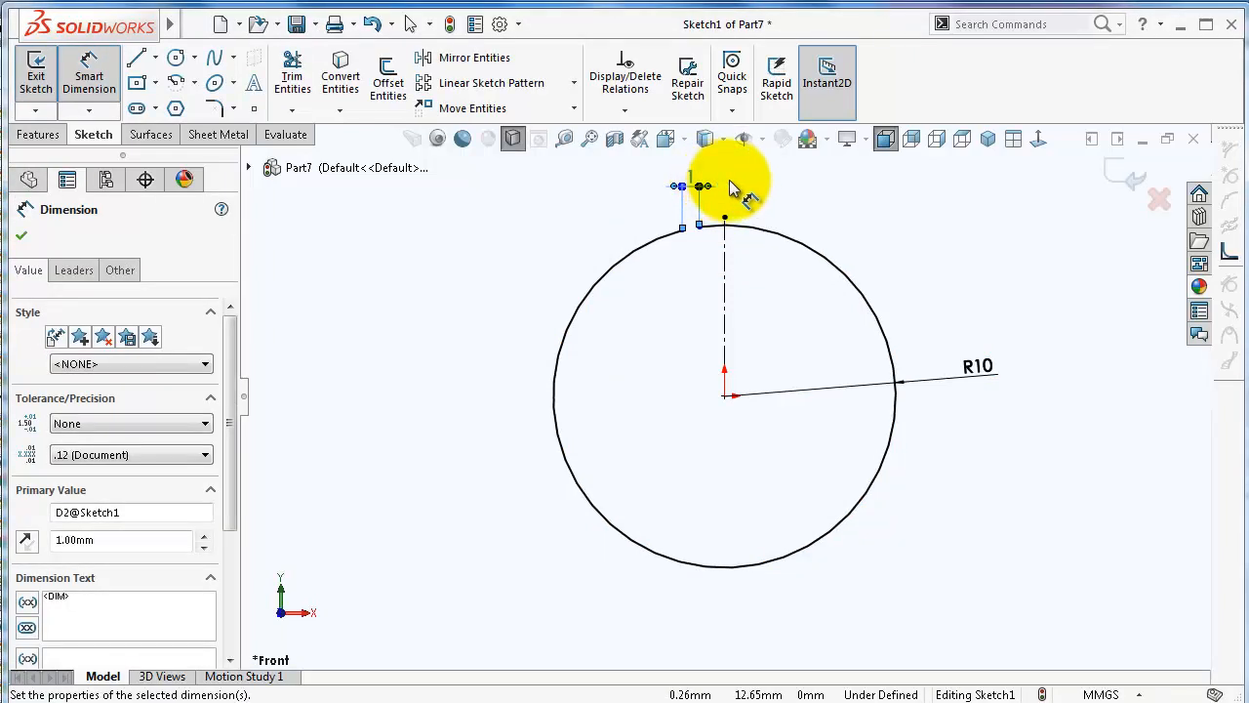
{"action": "key", "text": "Escape"}
Move the arc's gap onto the centreline, make its two endpoints symmetric about that line, and exit the sketch.
{"action": "left_click_drag", "start_coordinate": [703, 239], "coordinate": [750, 239]}
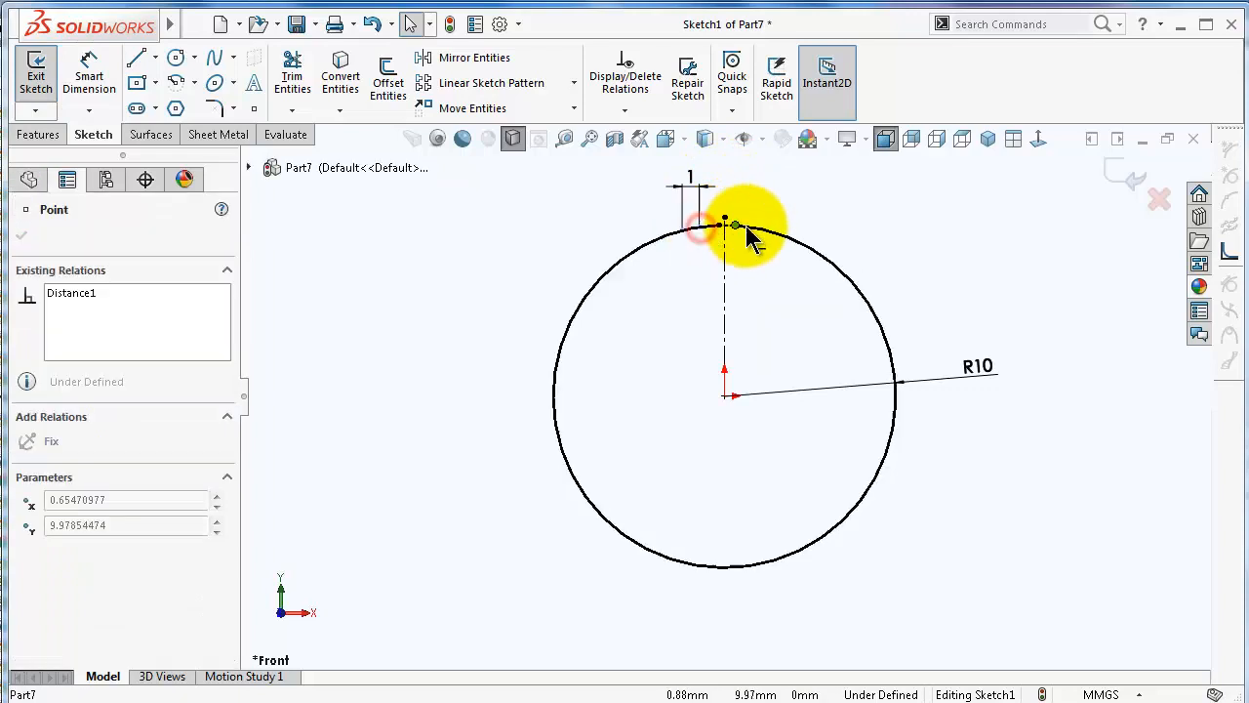
{"action": "scroll", "coordinate": [739, 234], "scroll_direction": "down", "scroll_amount": 5}
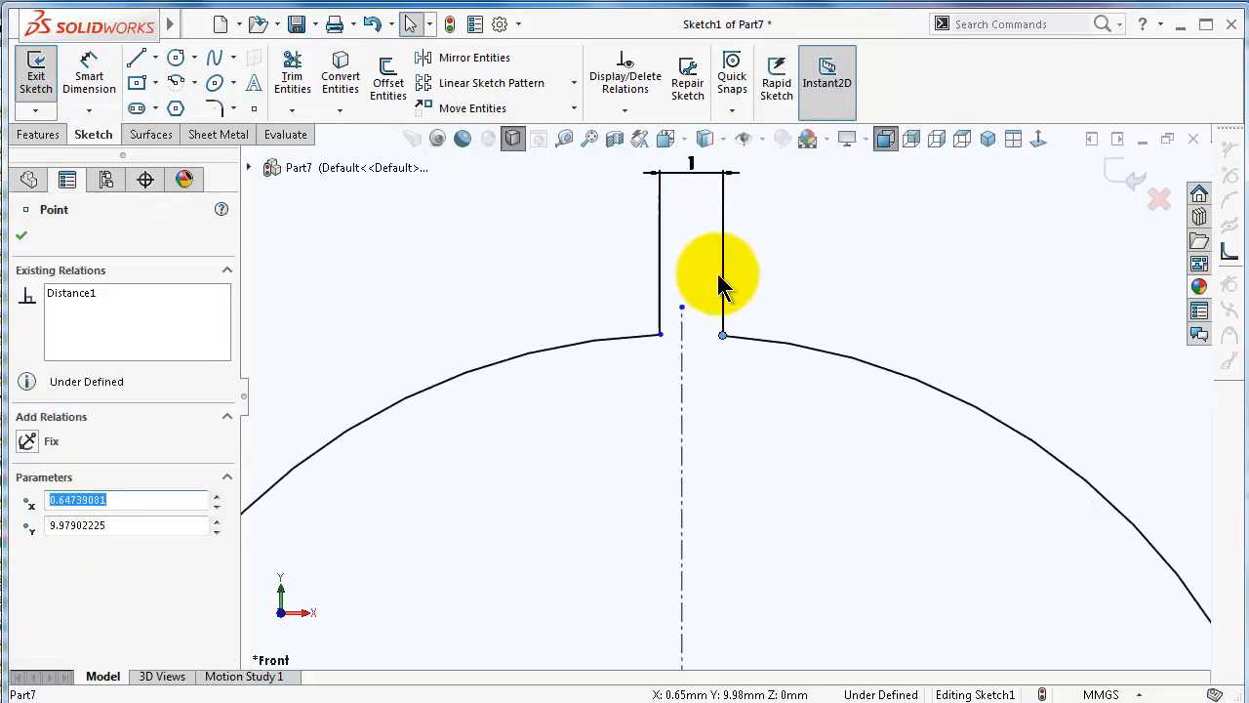
{"action": "left_click", "coordinate": [681, 344], "text": "ctrl"}
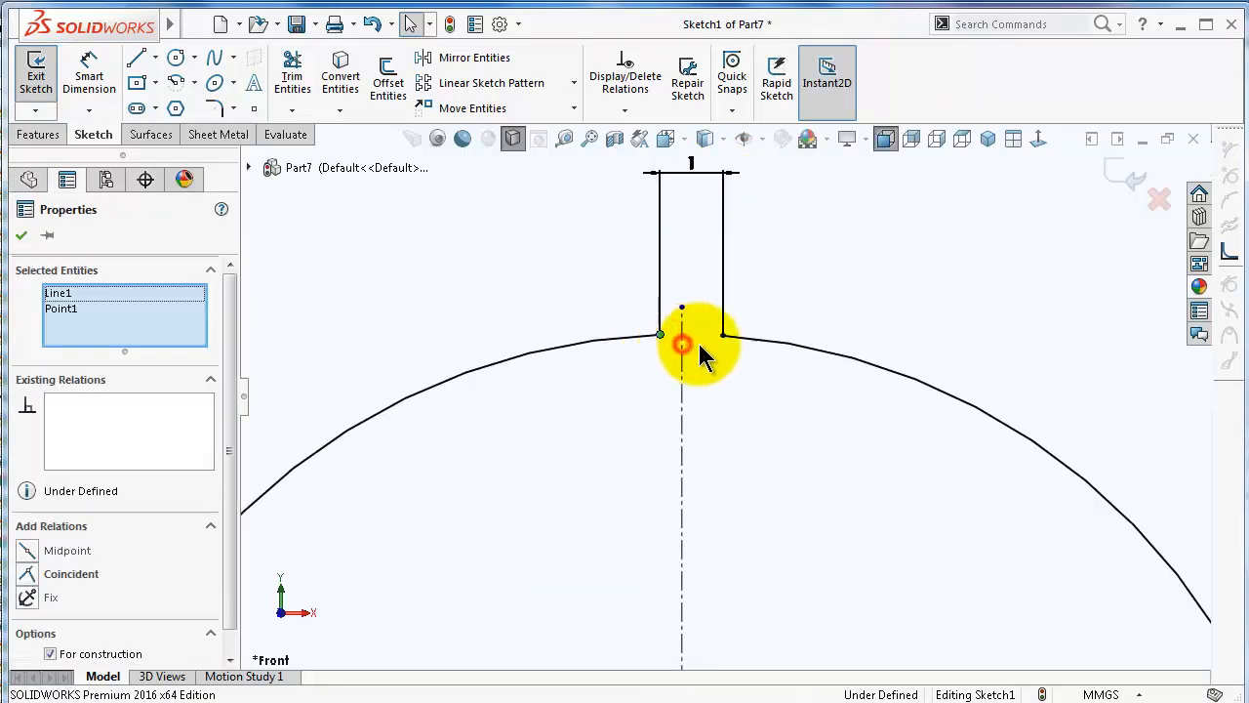
{"action": "left_click", "coordinate": [722, 337], "text": "ctrl"}
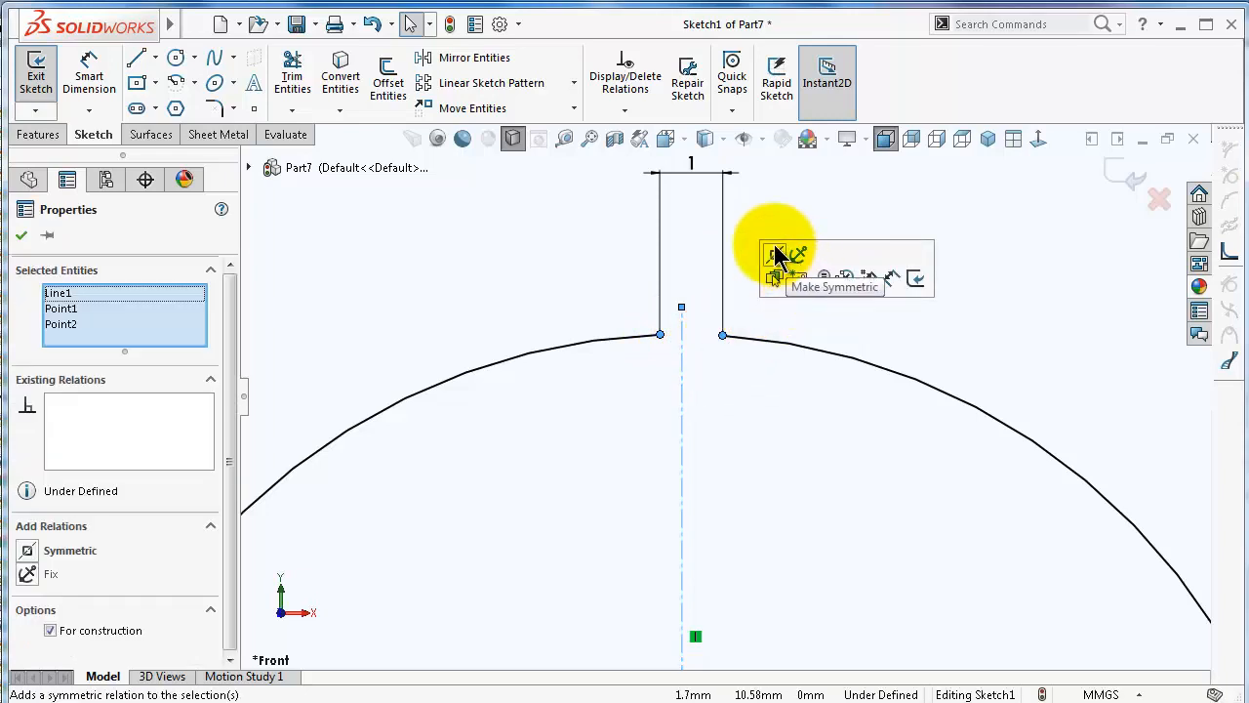
{"action": "left_click", "coordinate": [772, 252]}
{"action": "left_click", "coordinate": [746, 202]}
{"action": "scroll", "coordinate": [772, 313], "scroll_direction": "up", "scroll_amount": 5}
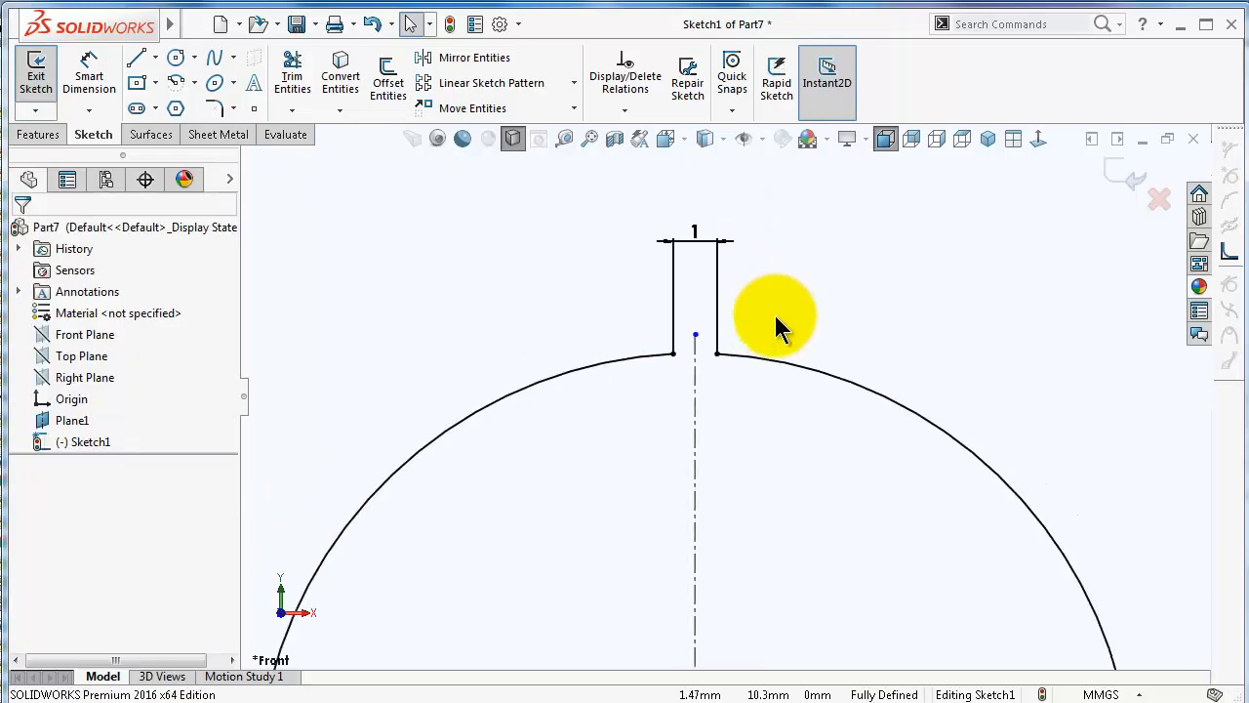
{"action": "scroll", "coordinate": [771, 313], "scroll_direction": "up", "scroll_amount": 3}
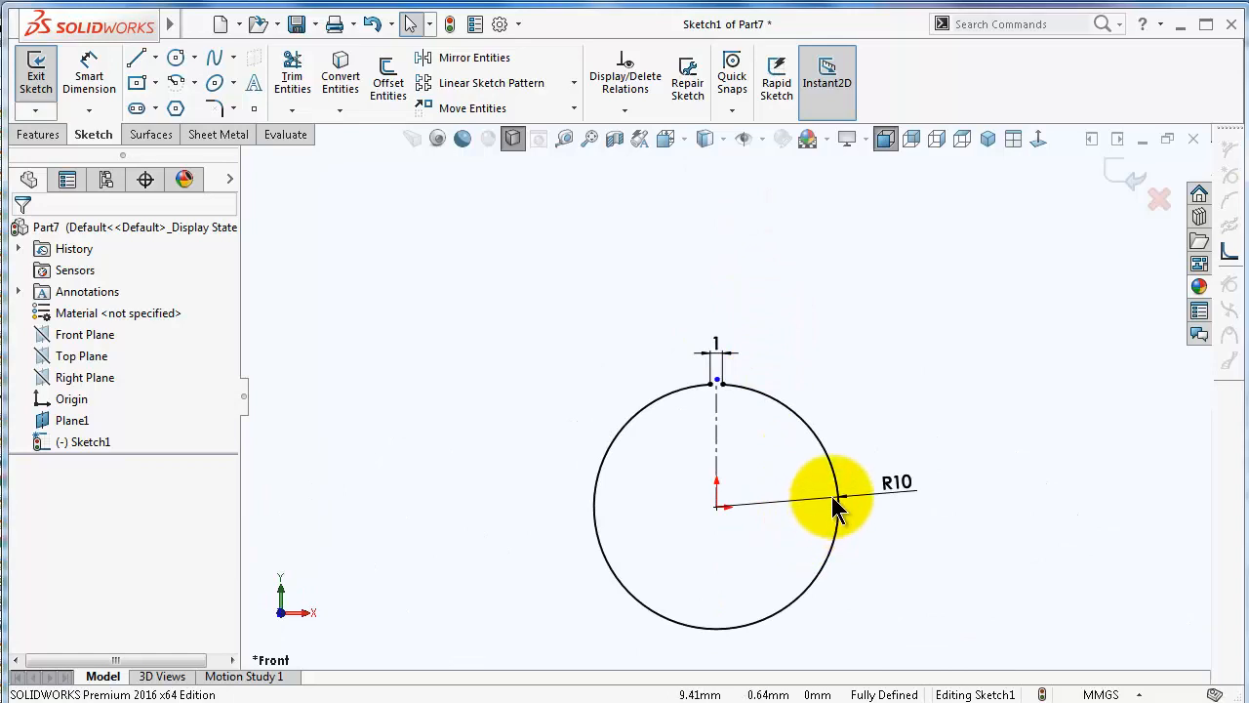
{"action": "key", "text": "ctrl+7"}
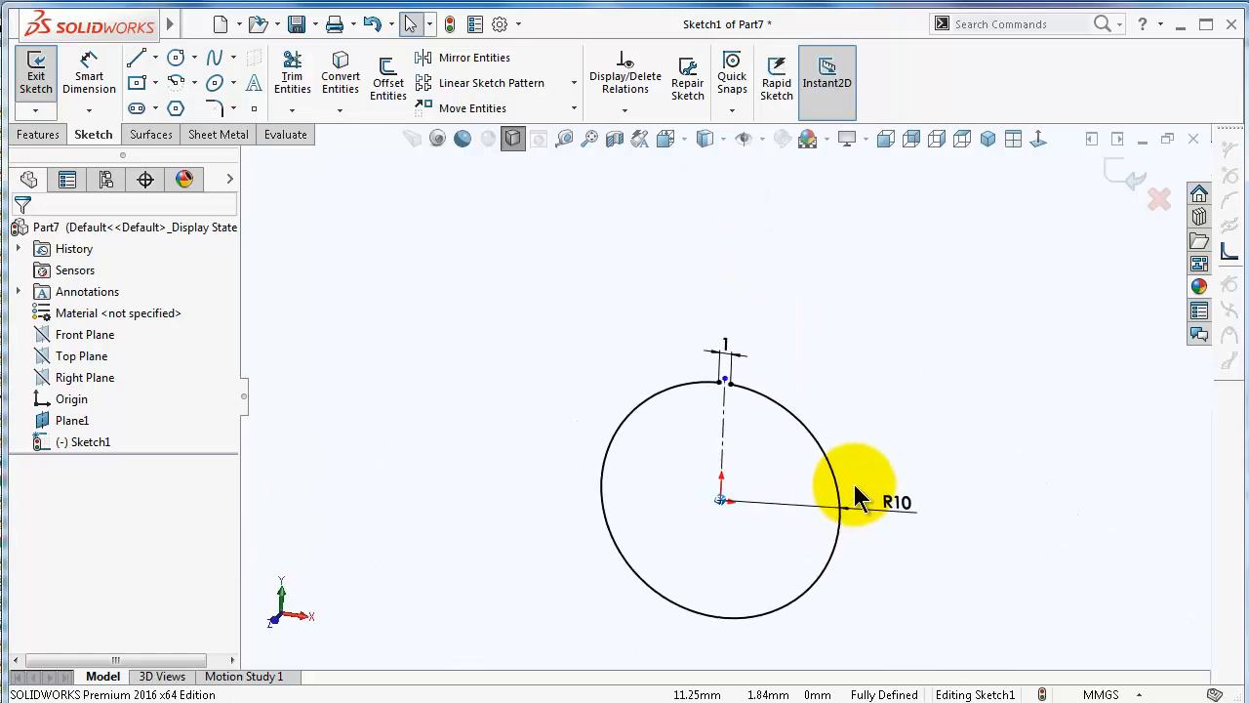
{"action": "left_click", "coordinate": [1123, 174]}
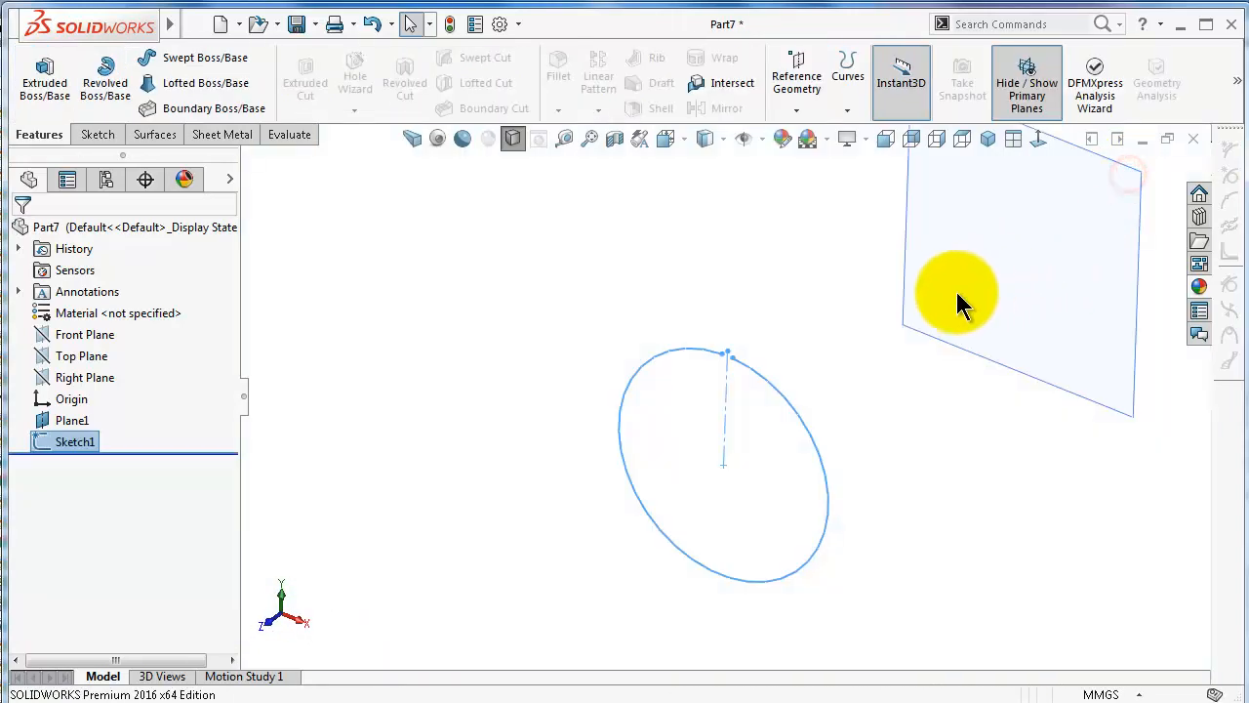
Start a new sketch on the offset plane Plane1 and consult the exercise drawing for the ellipse size.
{"action": "left_click", "coordinate": [63, 424]}
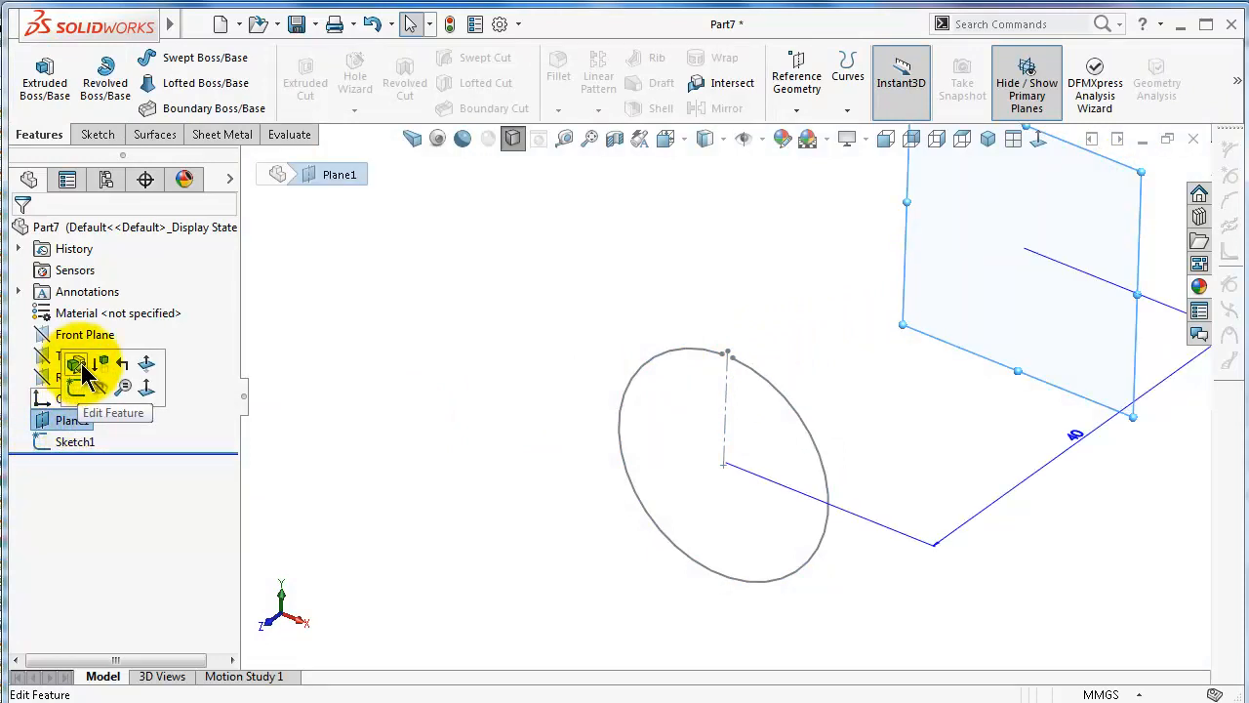
{"action": "left_click", "coordinate": [64, 427]}
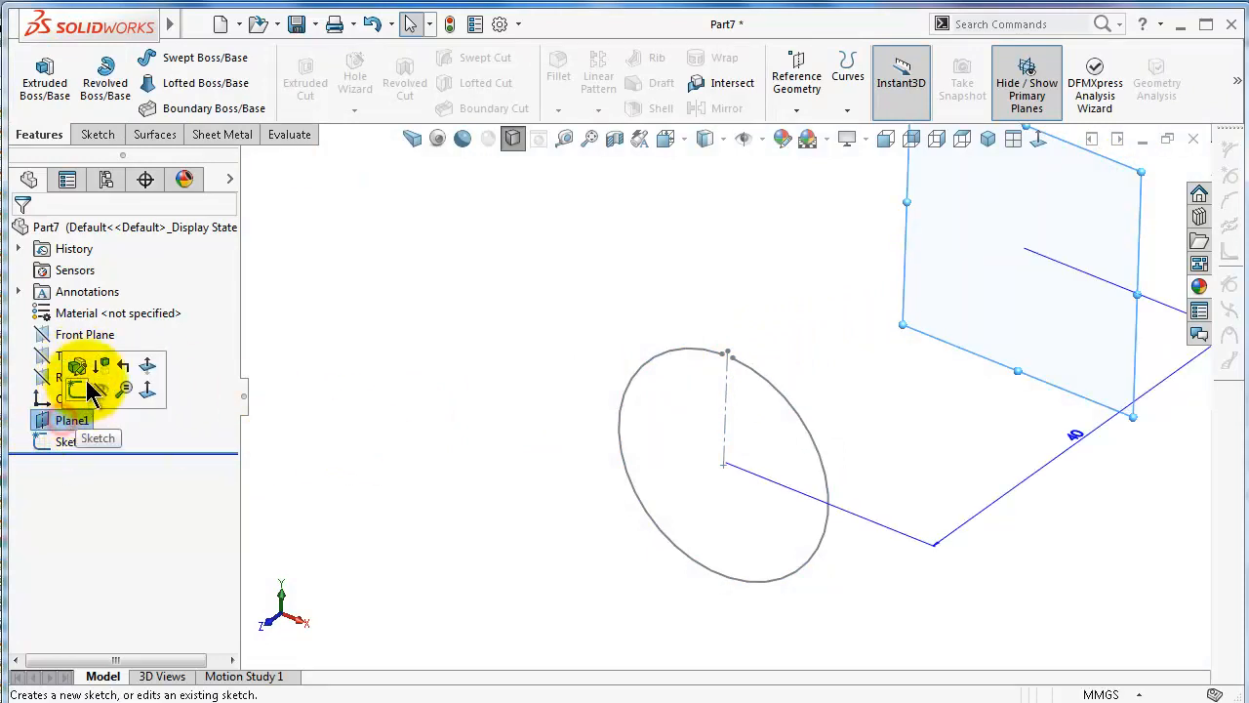
{"action": "left_click", "coordinate": [51, 427]}
{"action": "left_click", "coordinate": [45, 383]}
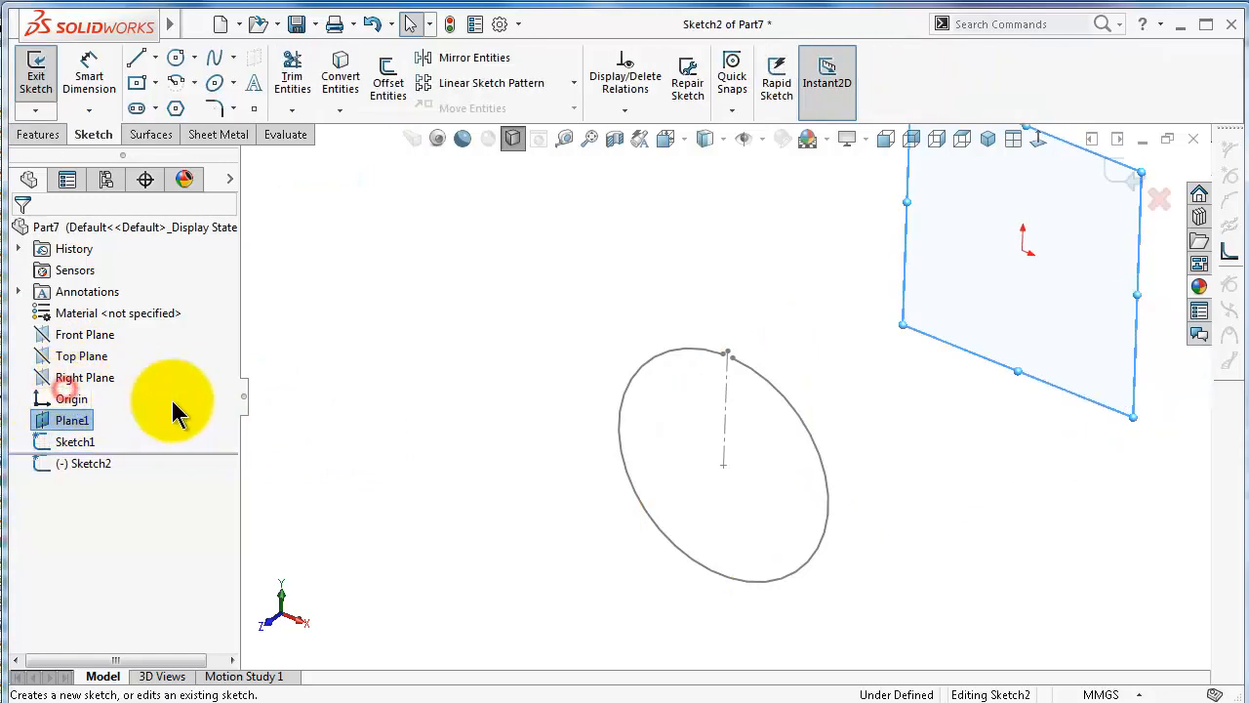
{"action": "left_click", "coordinate": [1039, 139]}
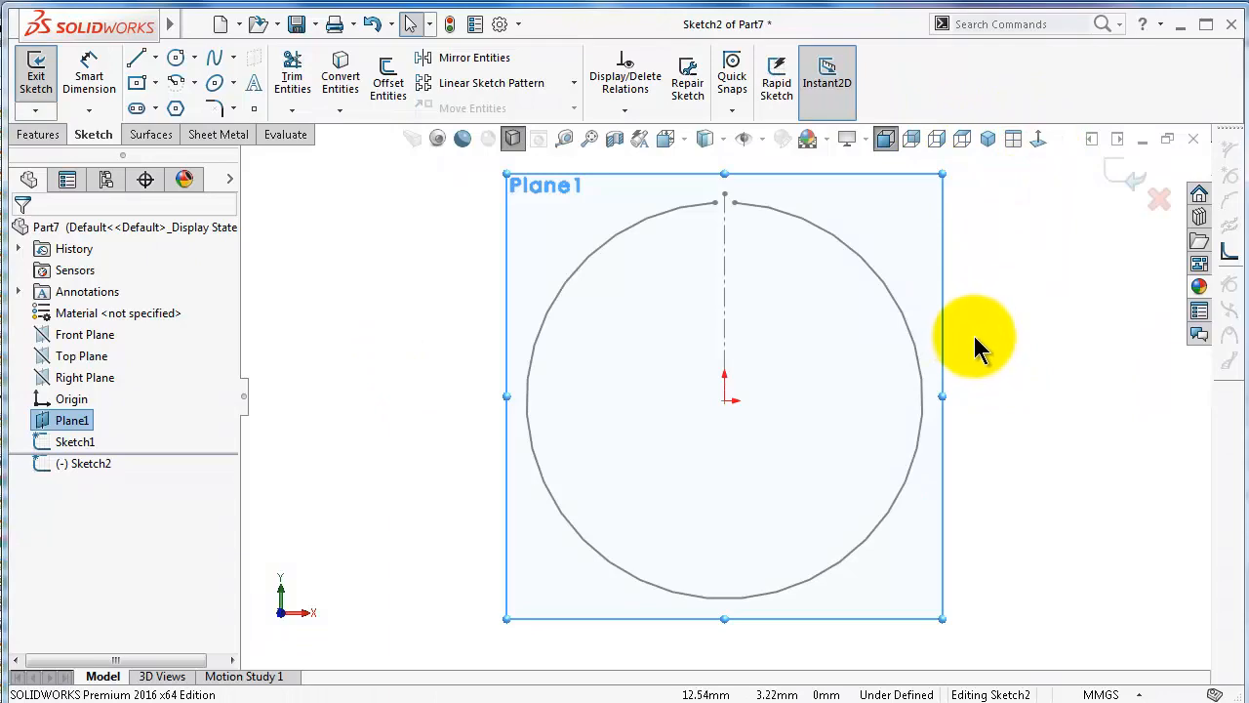
{"action": "key", "text": "alt+Tab"}
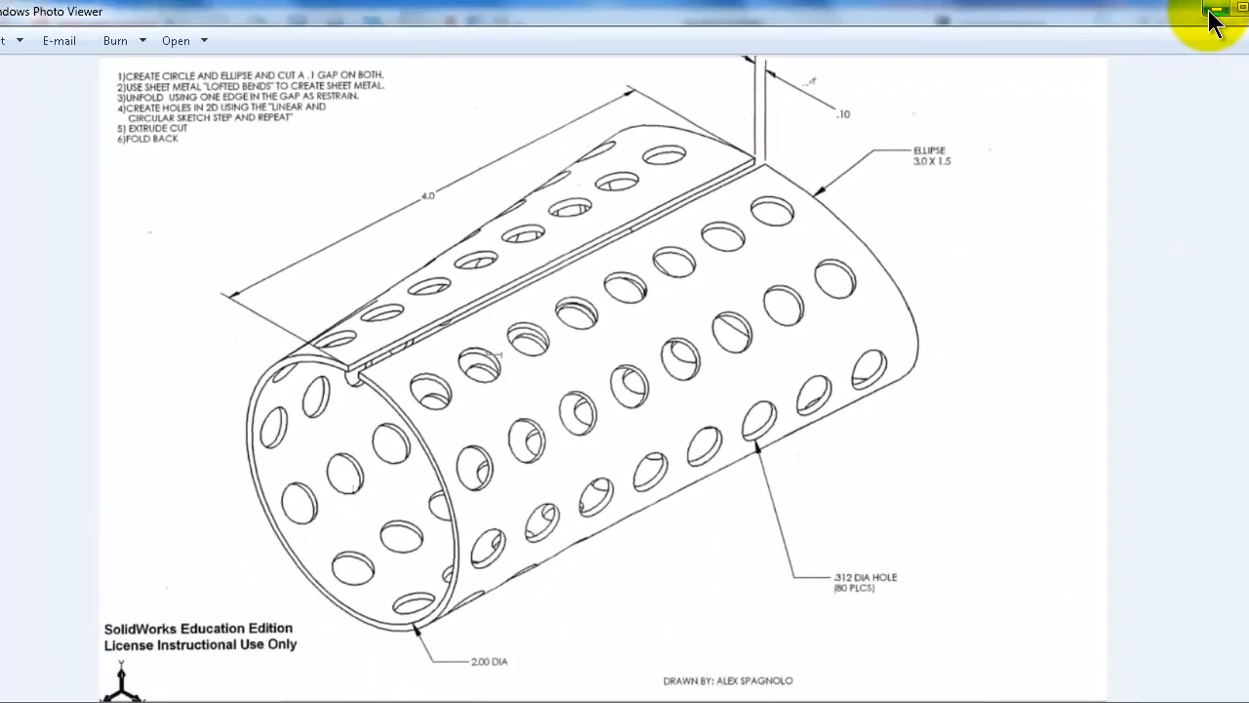
{"action": "left_click", "coordinate": [1213, 12]}
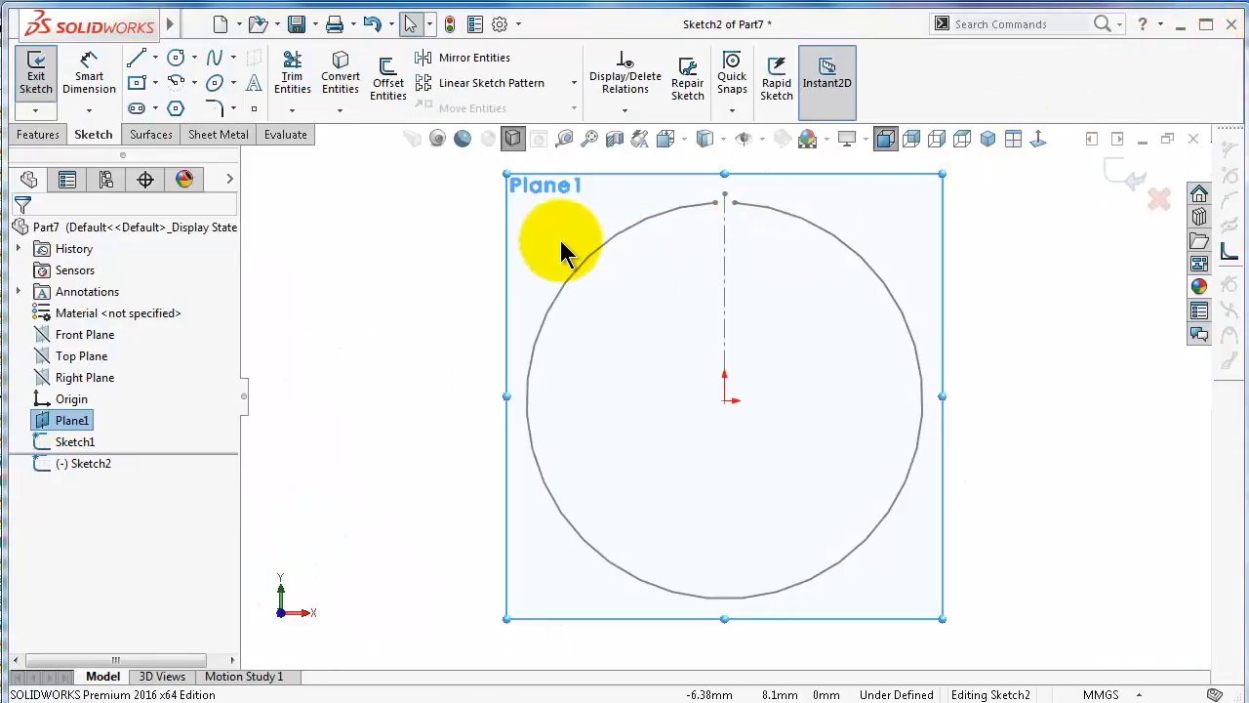
Sketch a partial ellipse centred on the origin, with radii of about 15.5 mm horizontally and 10.3 mm vertically, leaving a gap above the origin.
{"action": "left_click", "coordinate": [234, 84]}
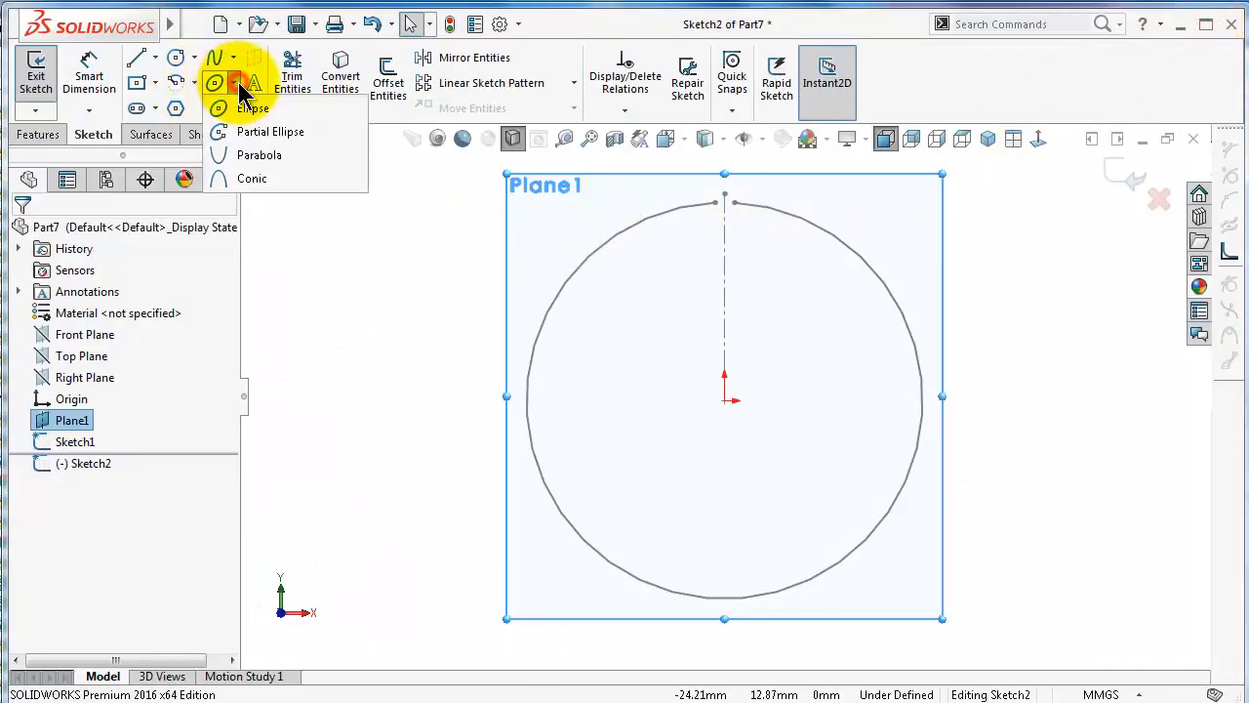
{"action": "left_click", "coordinate": [270, 131]}
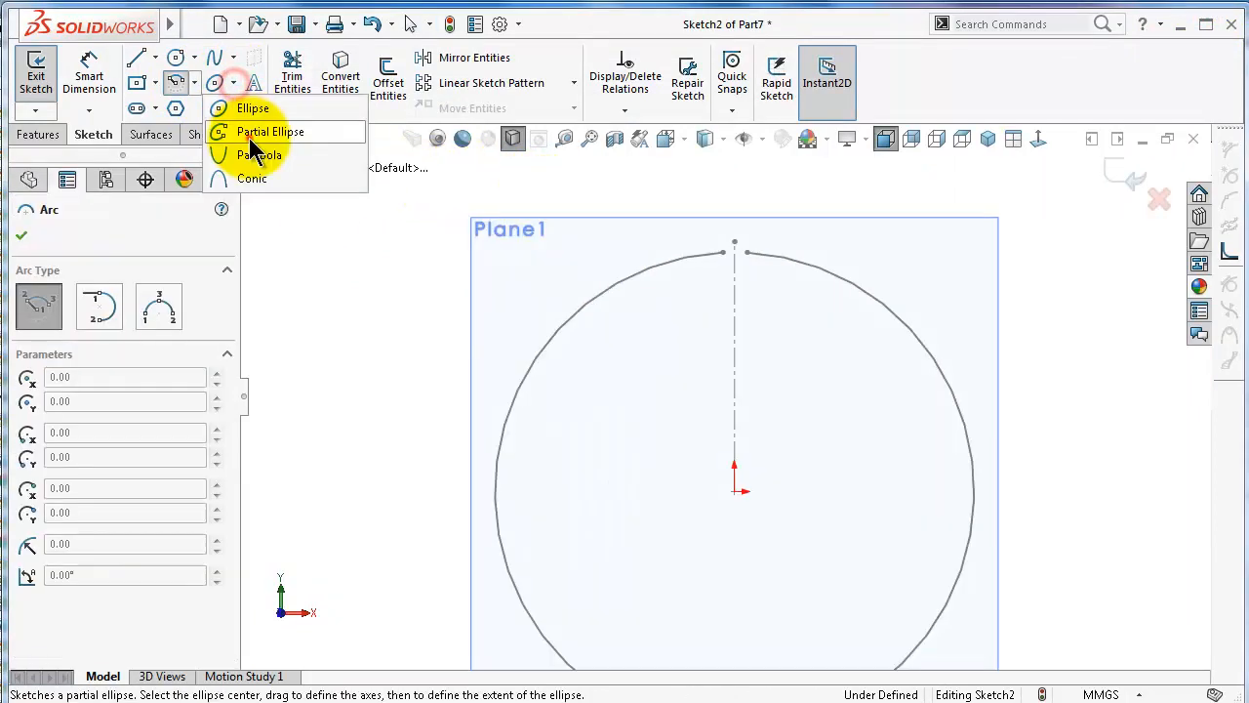
{"action": "left_click", "coordinate": [257, 131]}
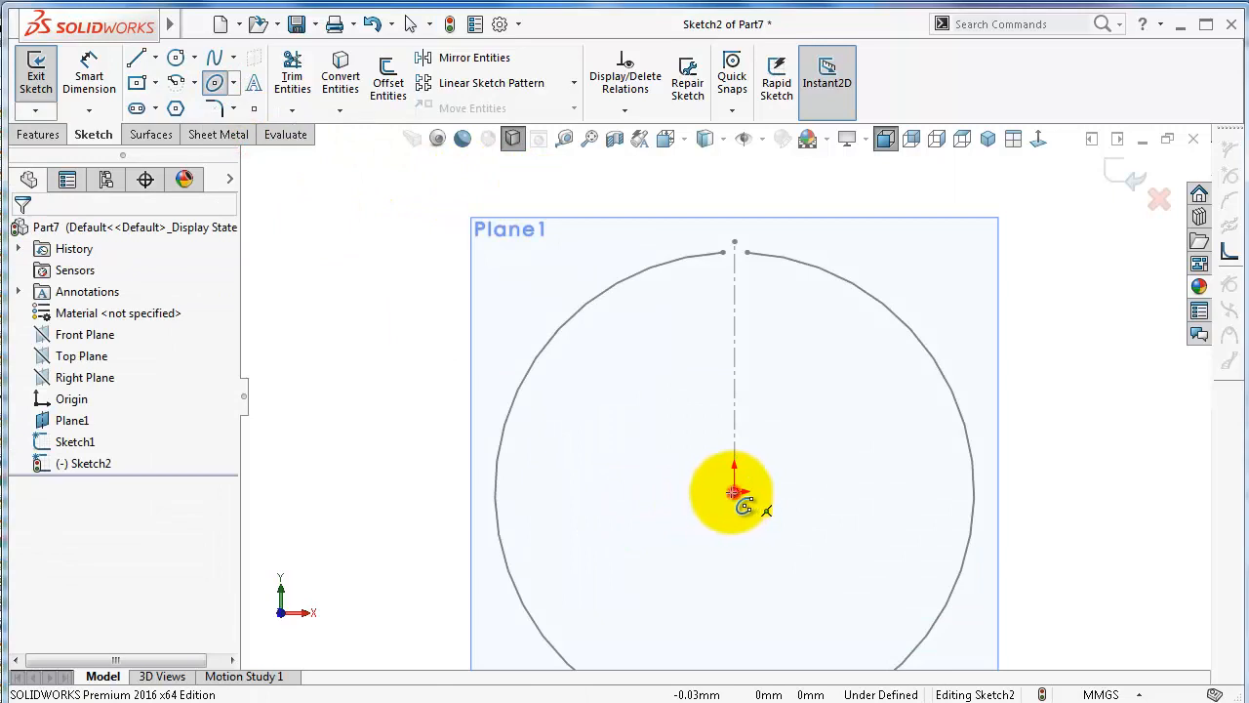
{"action": "left_click", "coordinate": [733, 491]}
{"action": "left_click", "coordinate": [363, 495]}
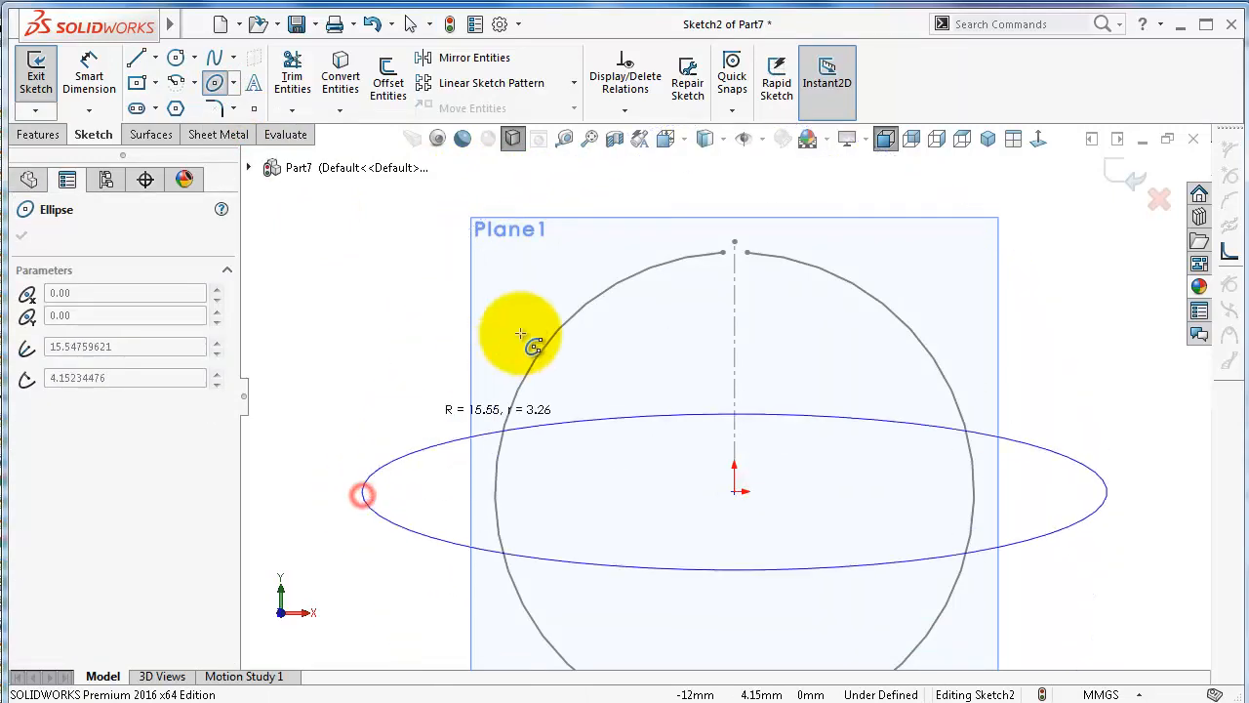
{"action": "left_click", "coordinate": [689, 246]}
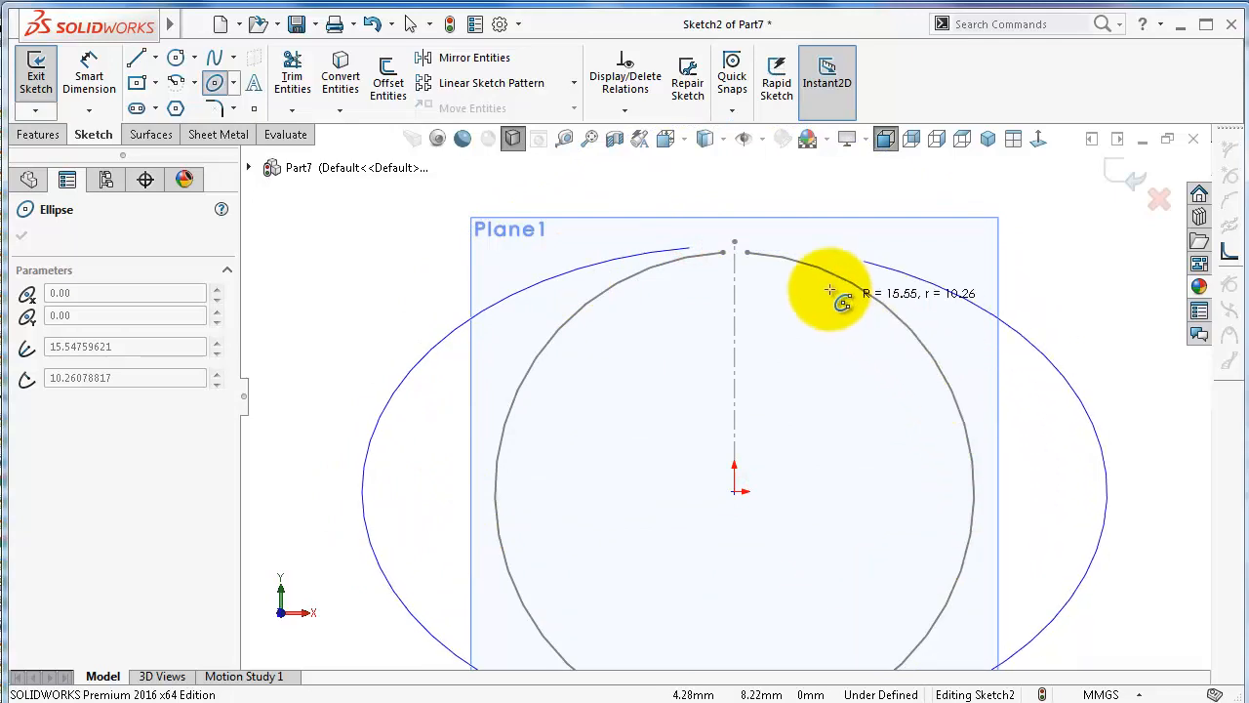
{"action": "left_click", "coordinate": [791, 253]}
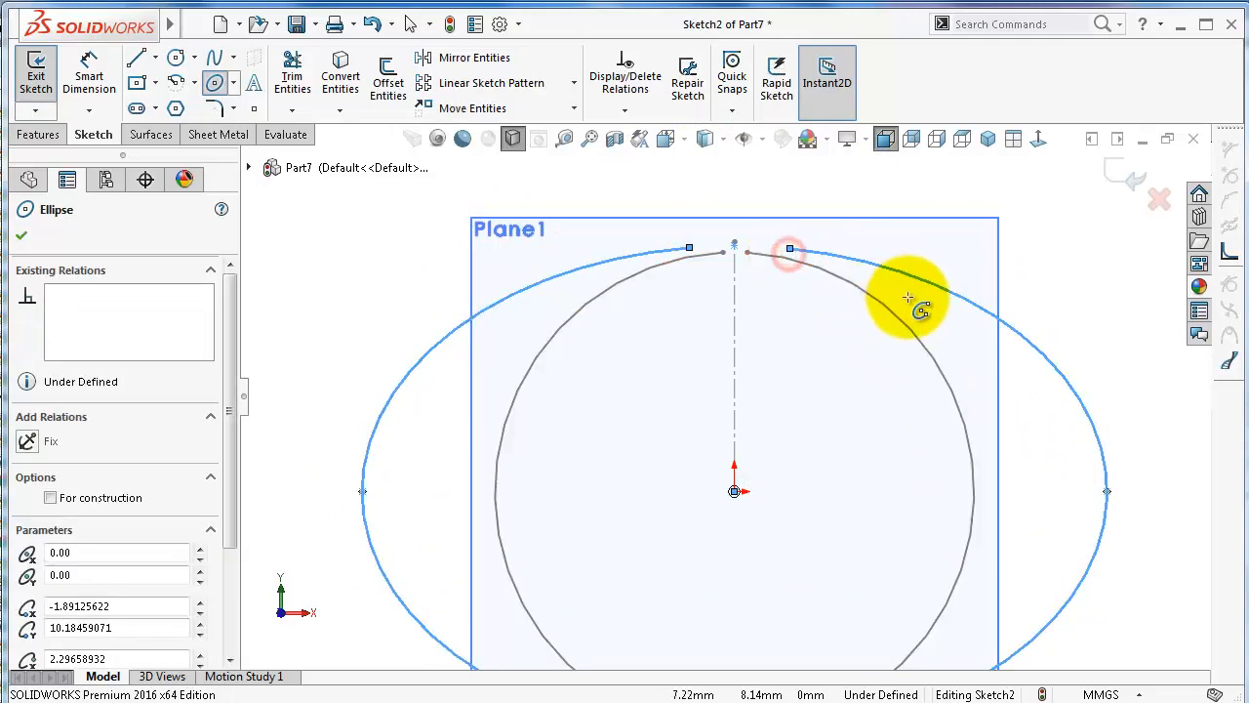
{"action": "key", "text": "Escape"}
{"action": "key", "text": "z"}
{"action": "key", "text": "z"}
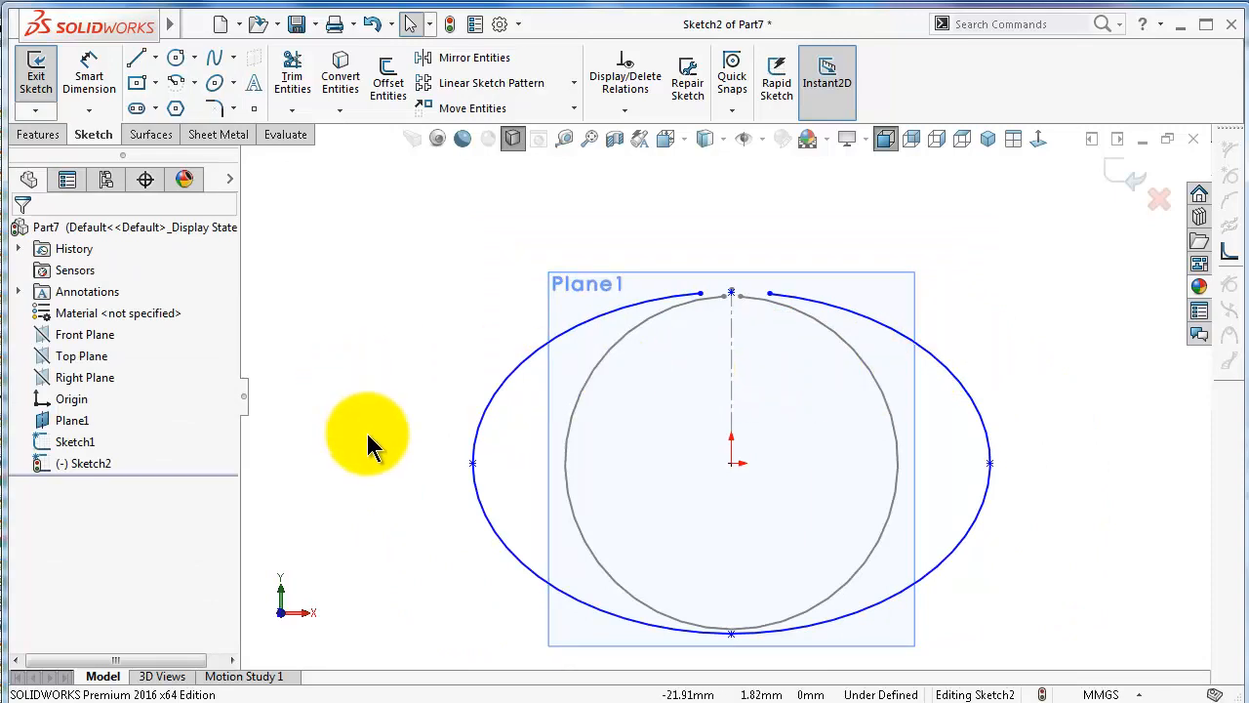
Dimension the ellipse's overall width between its two side points as 30 mm.
{"action": "right_click_drag", "start_coordinate": [366, 430], "coordinate": [362, 279]}
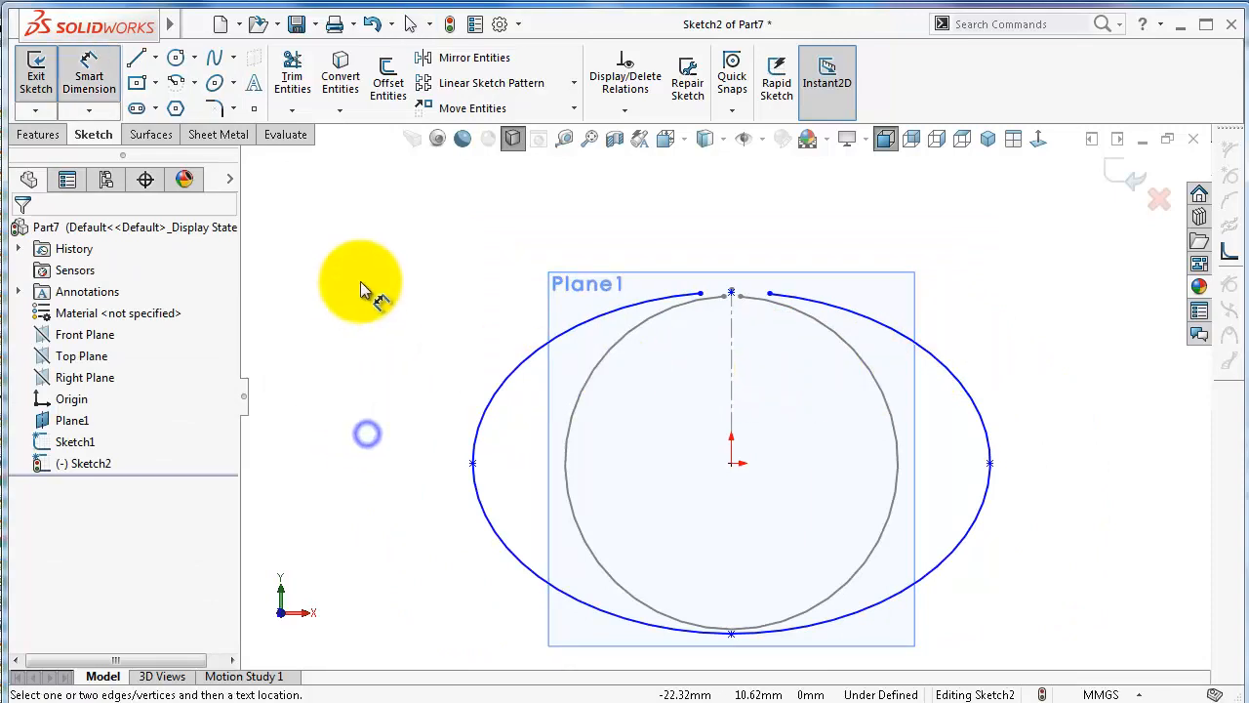
{"action": "left_click", "coordinate": [472, 465]}
{"action": "left_click", "coordinate": [989, 464]}
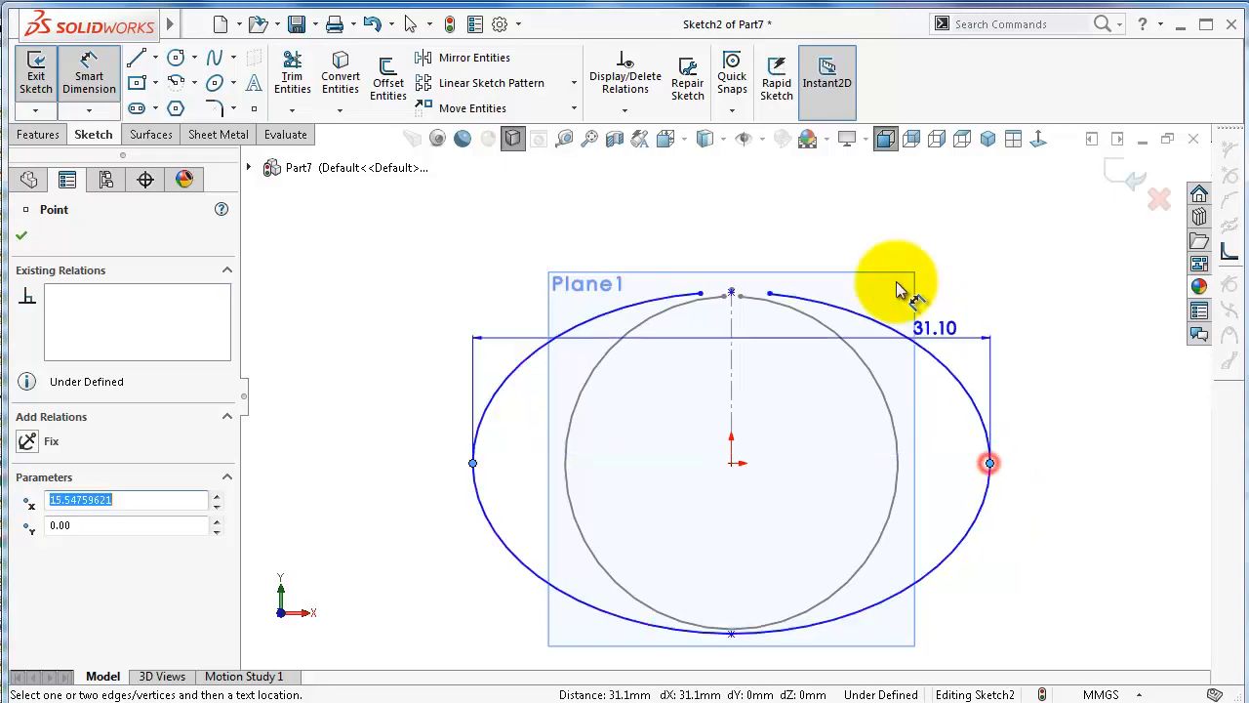
{"action": "left_click", "coordinate": [816, 228]}
{"action": "type", "text": "30"}
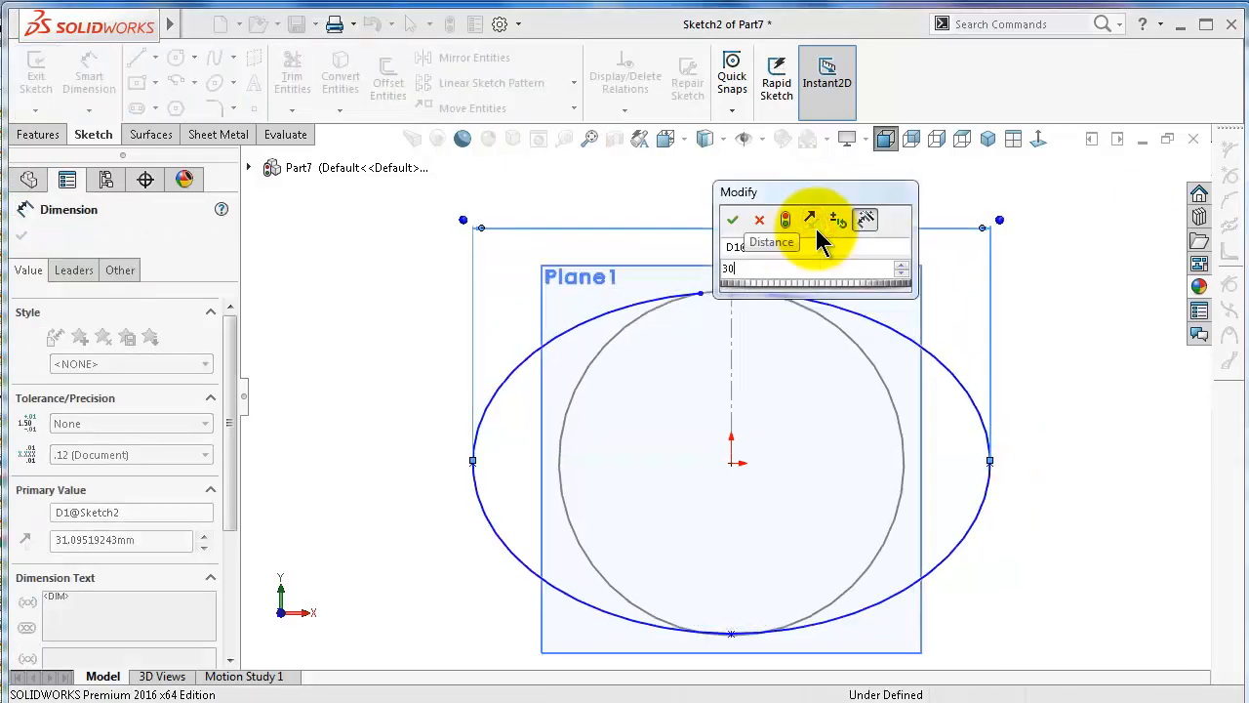
{"action": "key", "text": "Return"}
{"action": "left_click", "coordinate": [392, 343]}
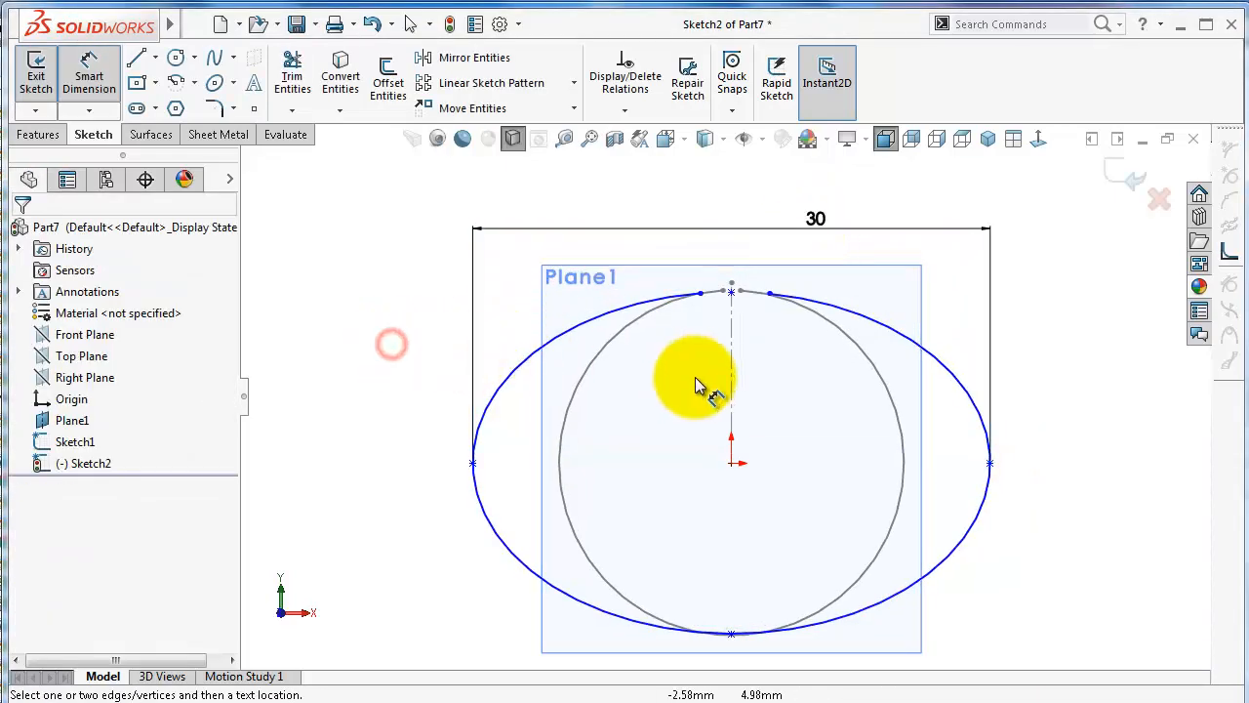
Dimension the ellipse's overall height between its upper and lower points as 15 mm.
{"action": "left_click_drag", "start_coordinate": [739, 335], "coordinate": [739, 302]}
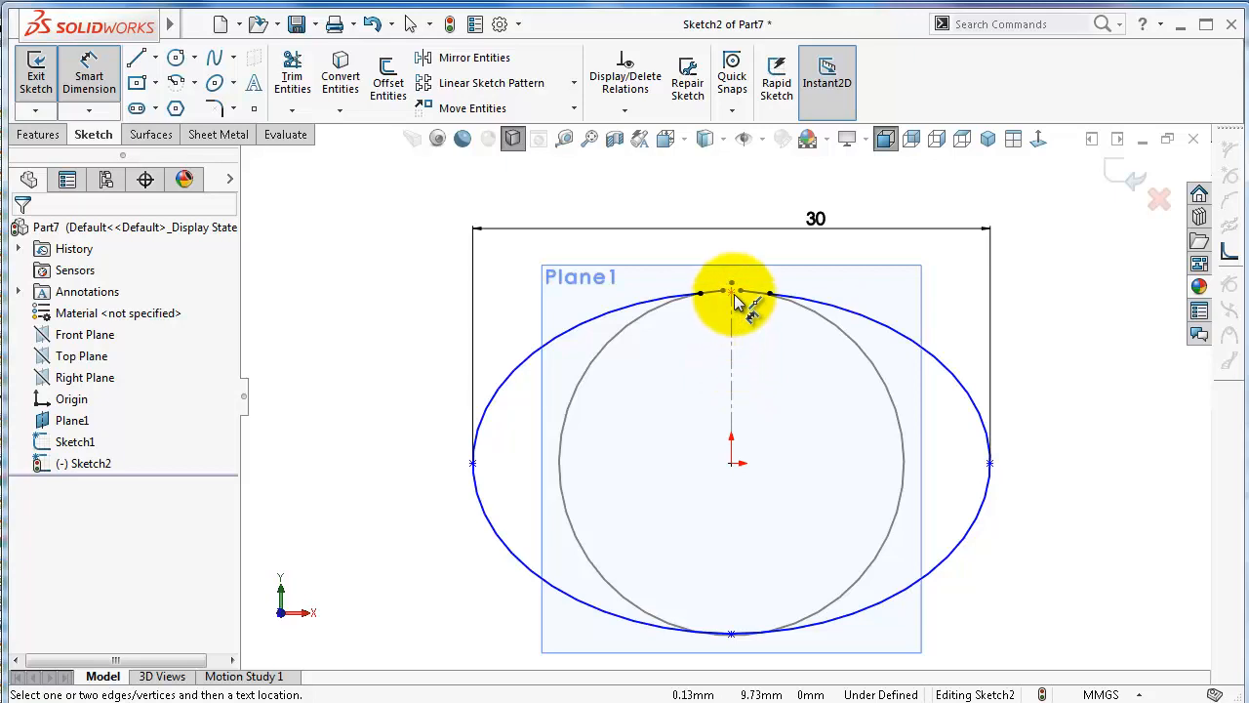
{"action": "left_click", "coordinate": [738, 302]}
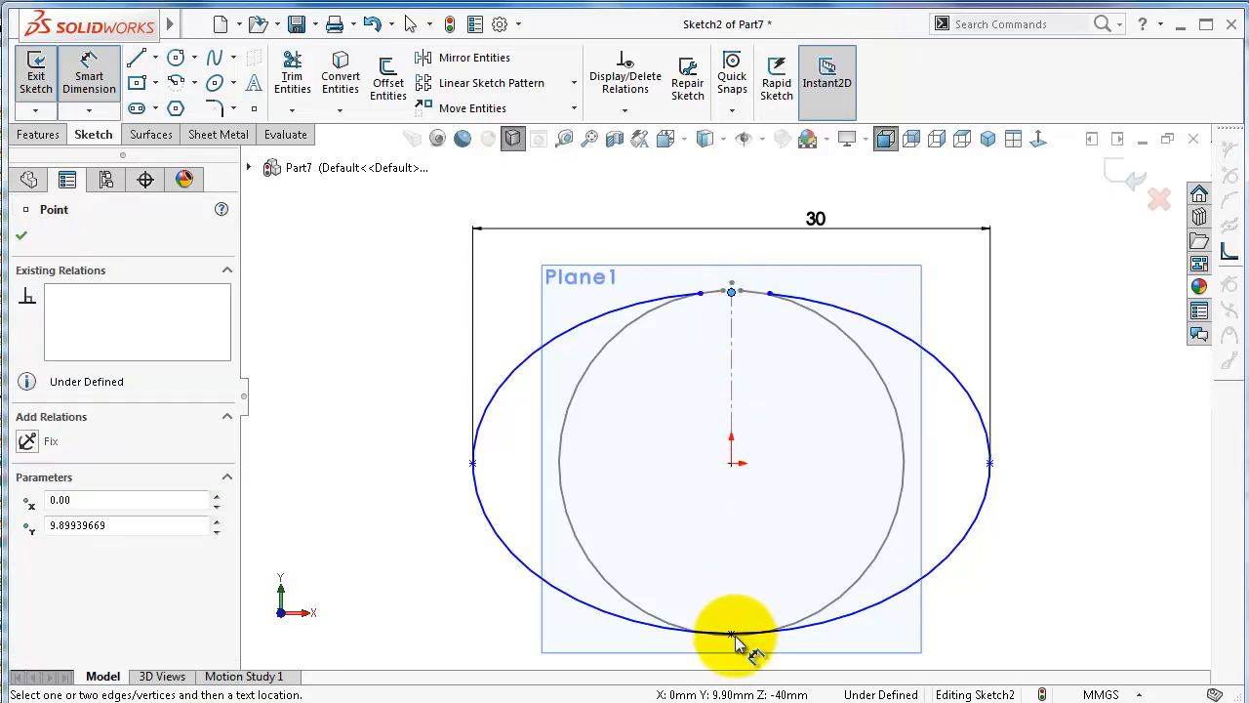
{"action": "left_click", "coordinate": [733, 635]}
{"action": "left_click", "coordinate": [388, 517]}
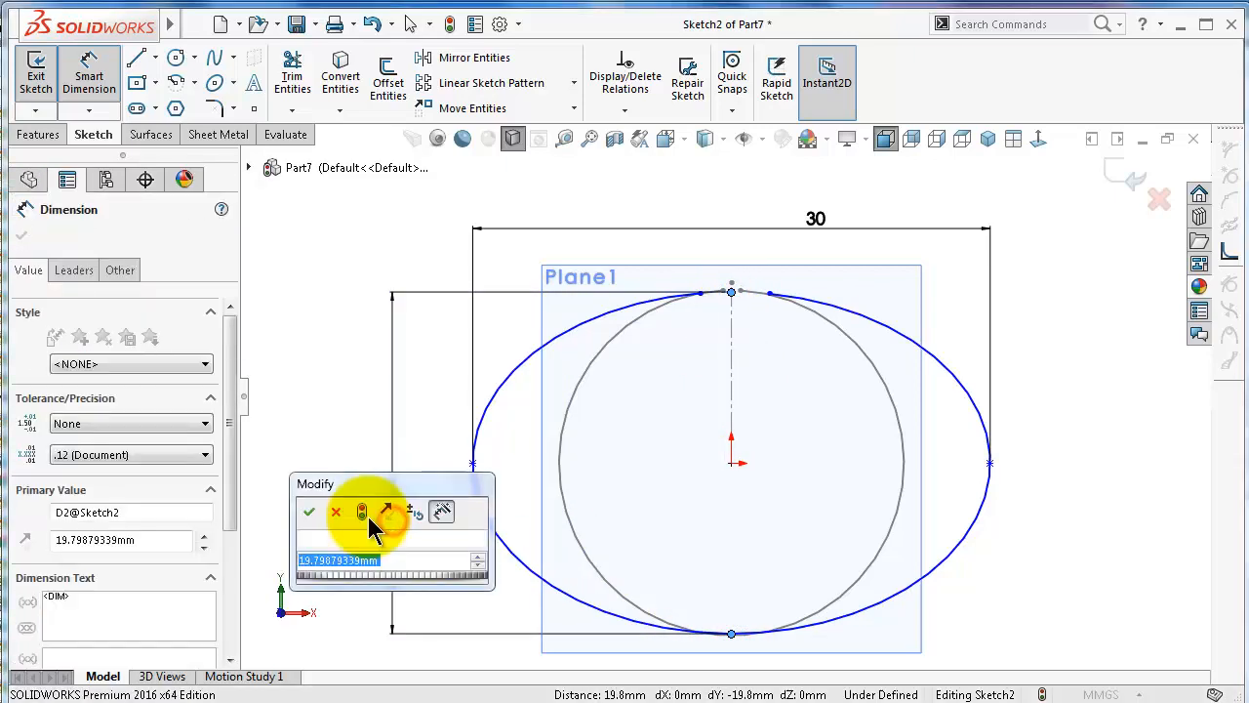
{"action": "type", "text": "15"}
{"action": "key", "text": "Return"}
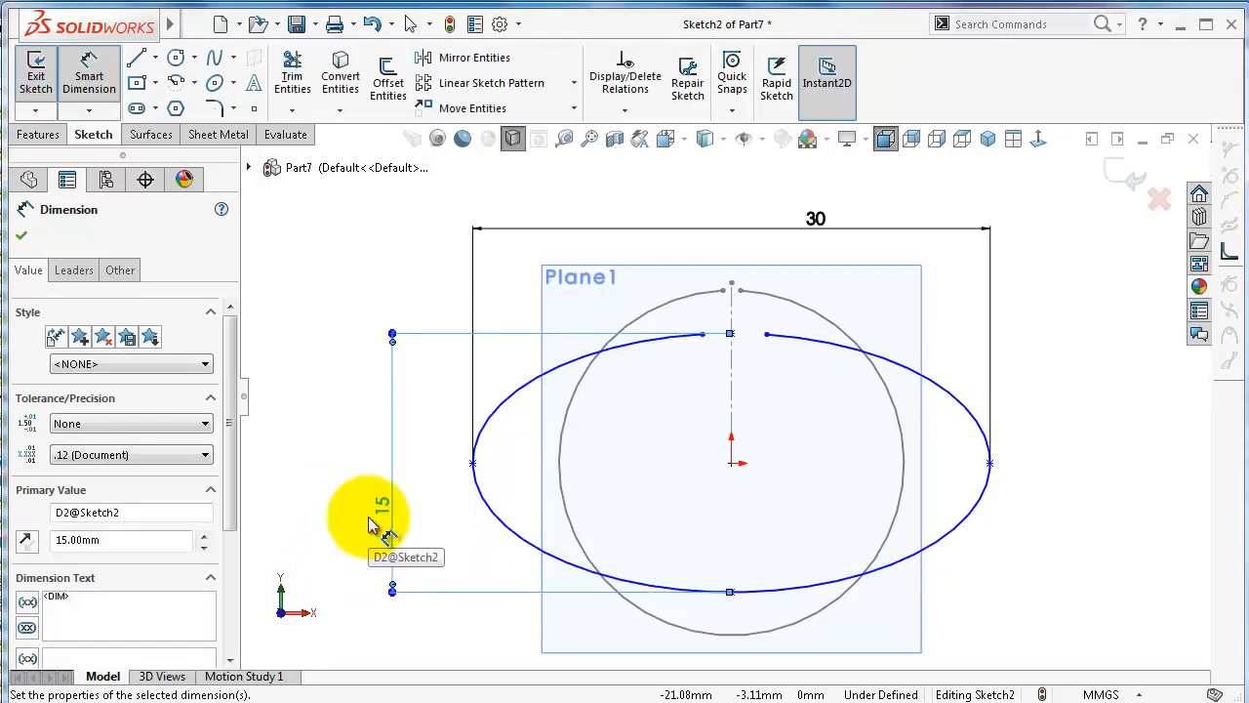
{"action": "key", "text": "Escape"}
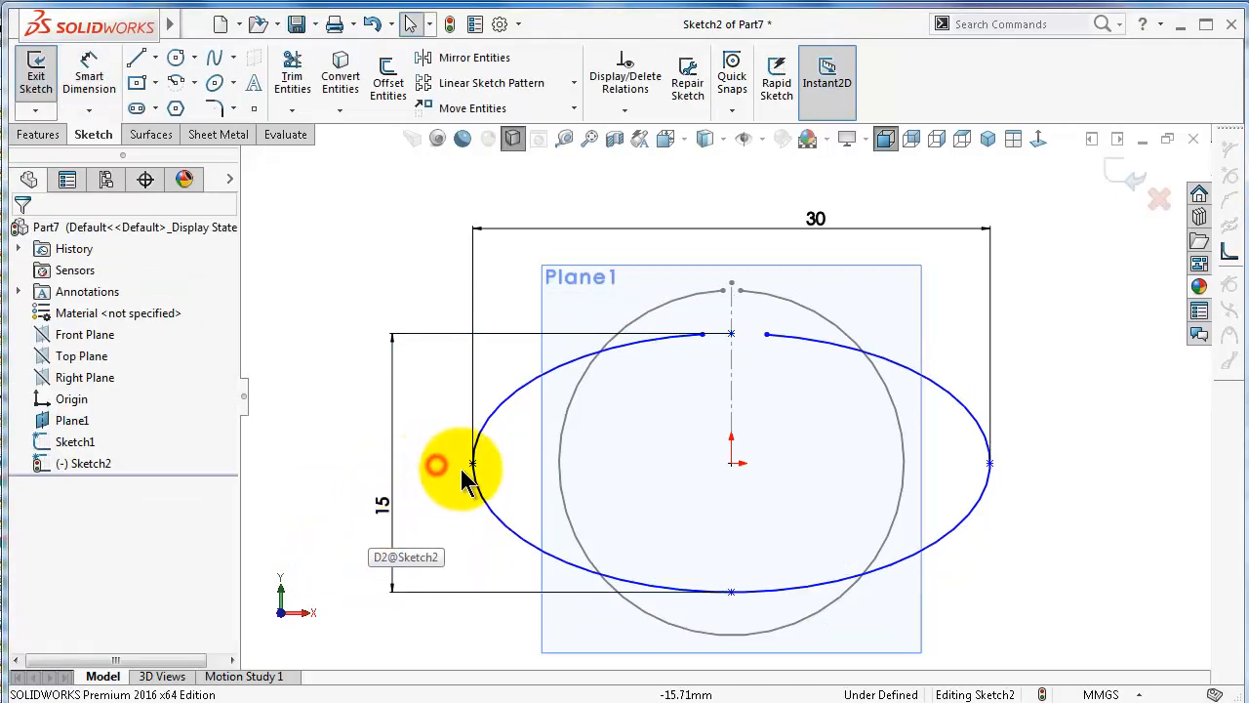
Add a horizontal relation between the ellipse's two side points and the origin.
{"action": "left_click", "coordinate": [473, 463]}
{"action": "left_click", "coordinate": [731, 464], "text": "ctrl"}
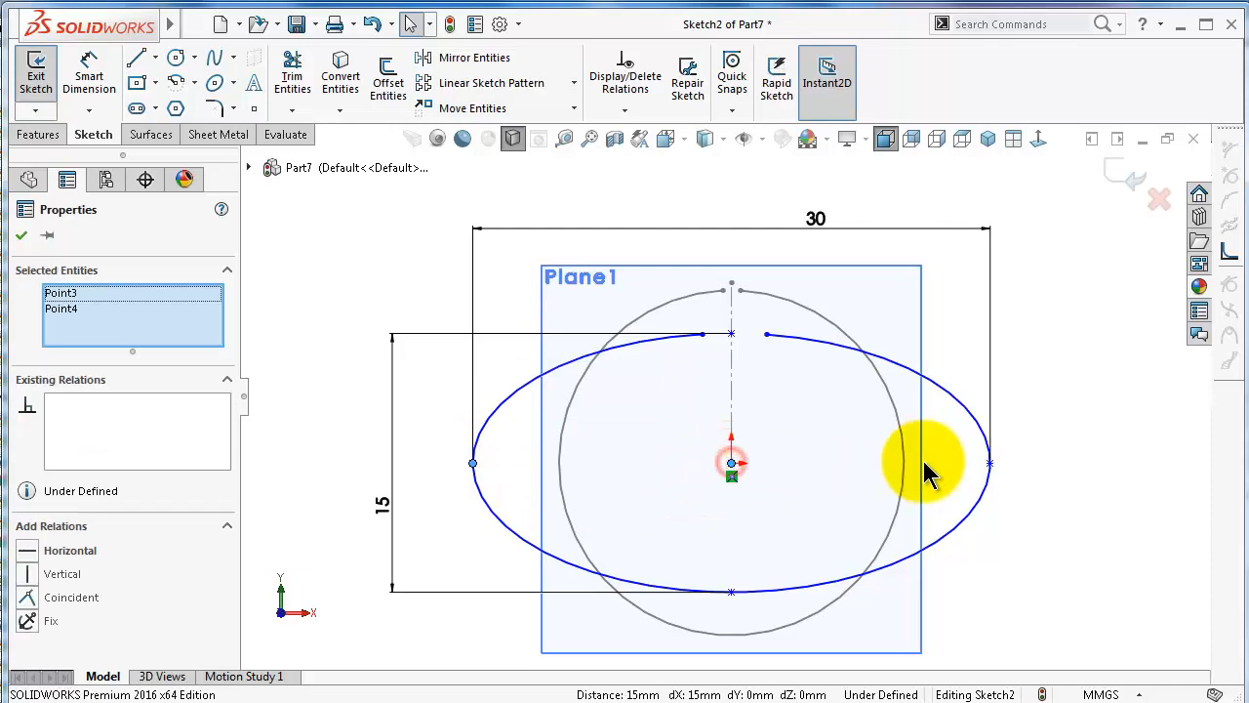
{"action": "left_click", "coordinate": [990, 466], "text": "ctrl"}
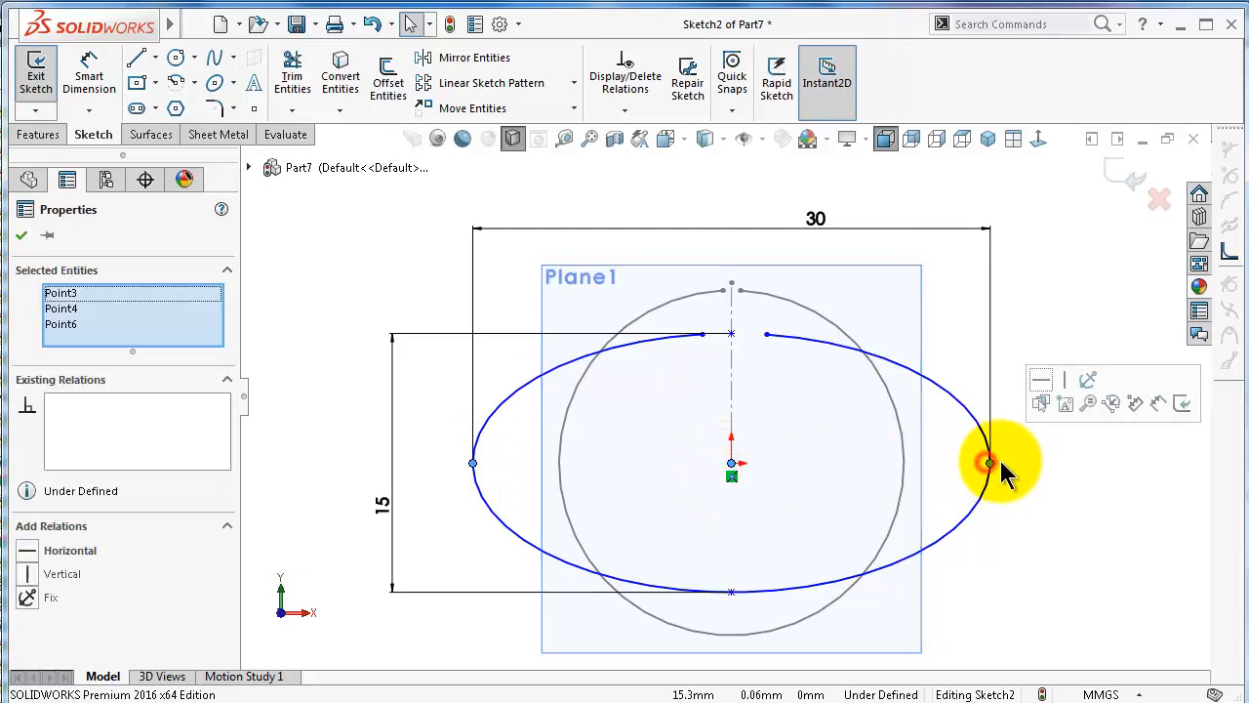
{"action": "left_click", "coordinate": [1038, 382]}
{"action": "left_click", "coordinate": [1049, 305]}
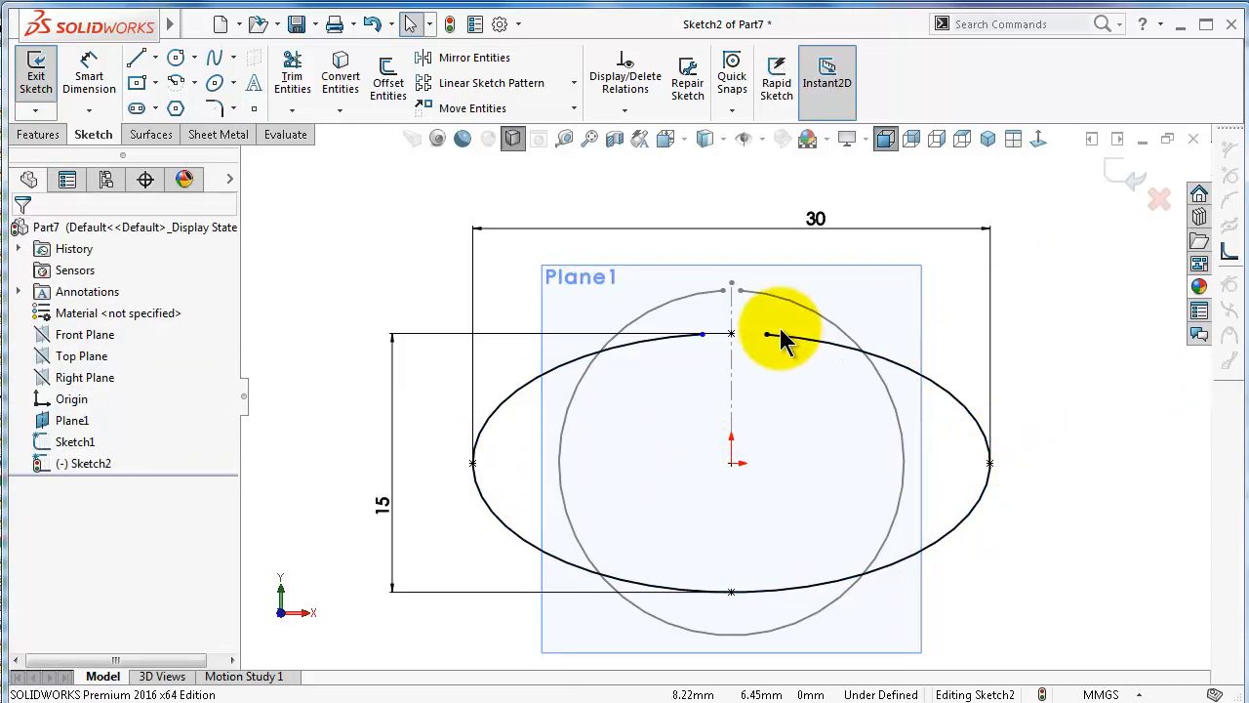
Dimension the gap between the ellipse's two endpoints as 1 mm and move the gap onto the centreline.
{"action": "scroll", "coordinate": [920, 329], "scroll_direction": "down", "scroll_amount": 3}
{"action": "right_click_drag", "start_coordinate": [1075, 464], "coordinate": [1064, 262]}
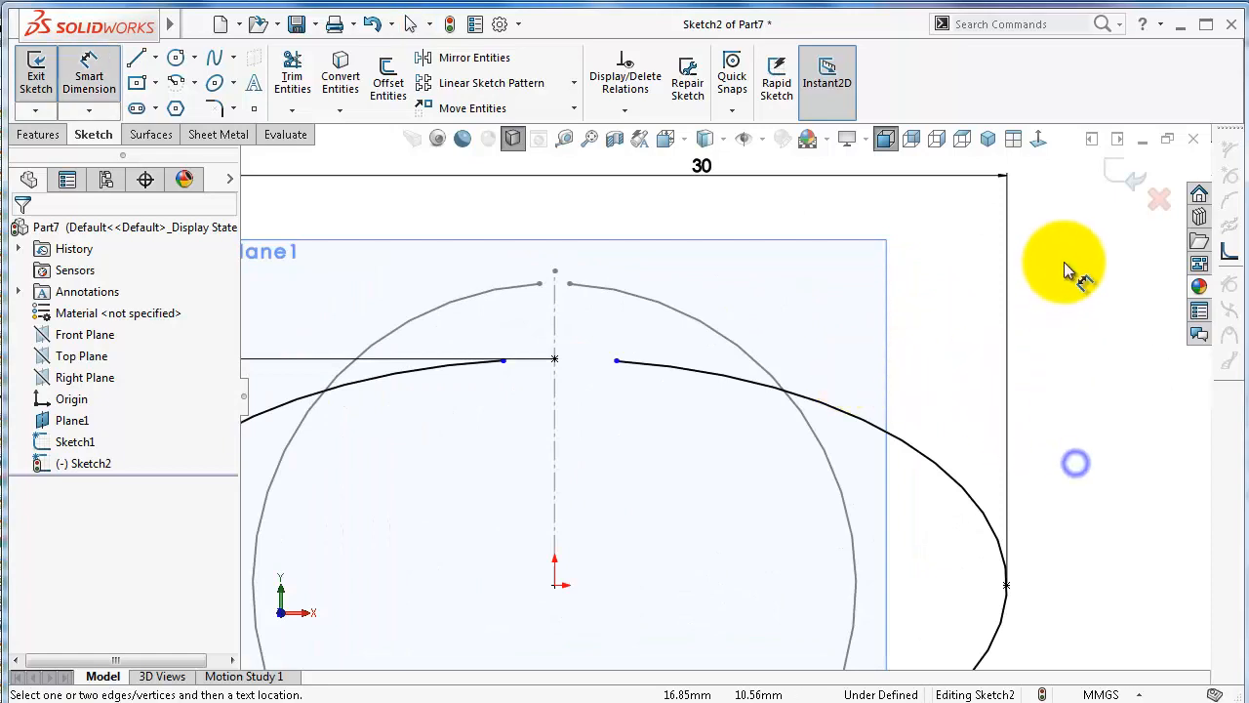
{"action": "left_click", "coordinate": [503, 362]}
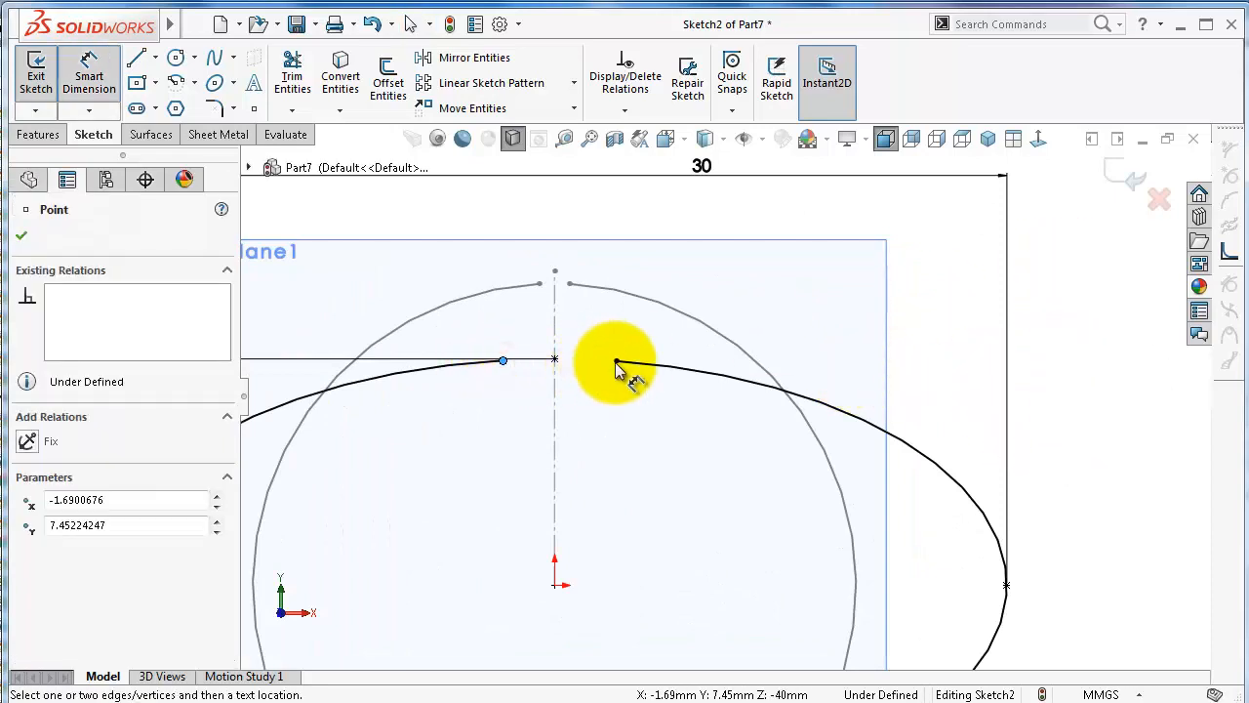
{"action": "left_click", "coordinate": [616, 361]}
{"action": "left_click", "coordinate": [579, 217]}
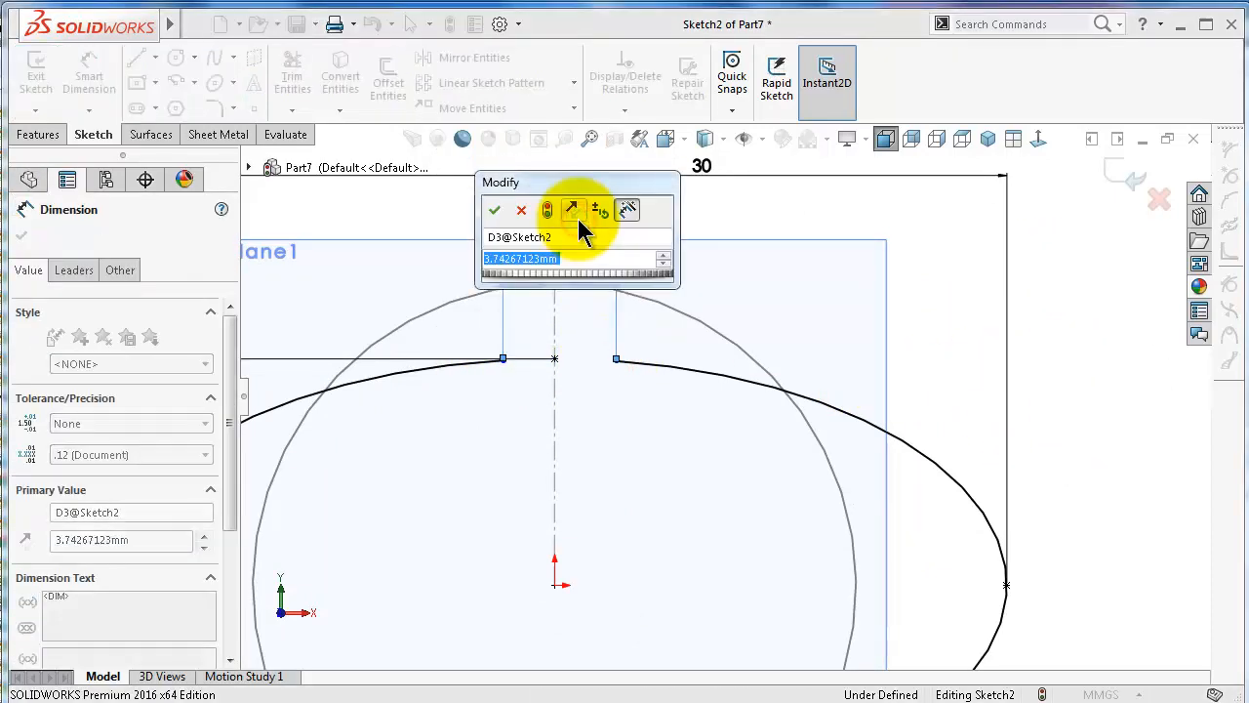
{"action": "type", "text": "1"}
{"action": "key", "text": "Return"}
{"action": "left_click", "coordinate": [1122, 380]}
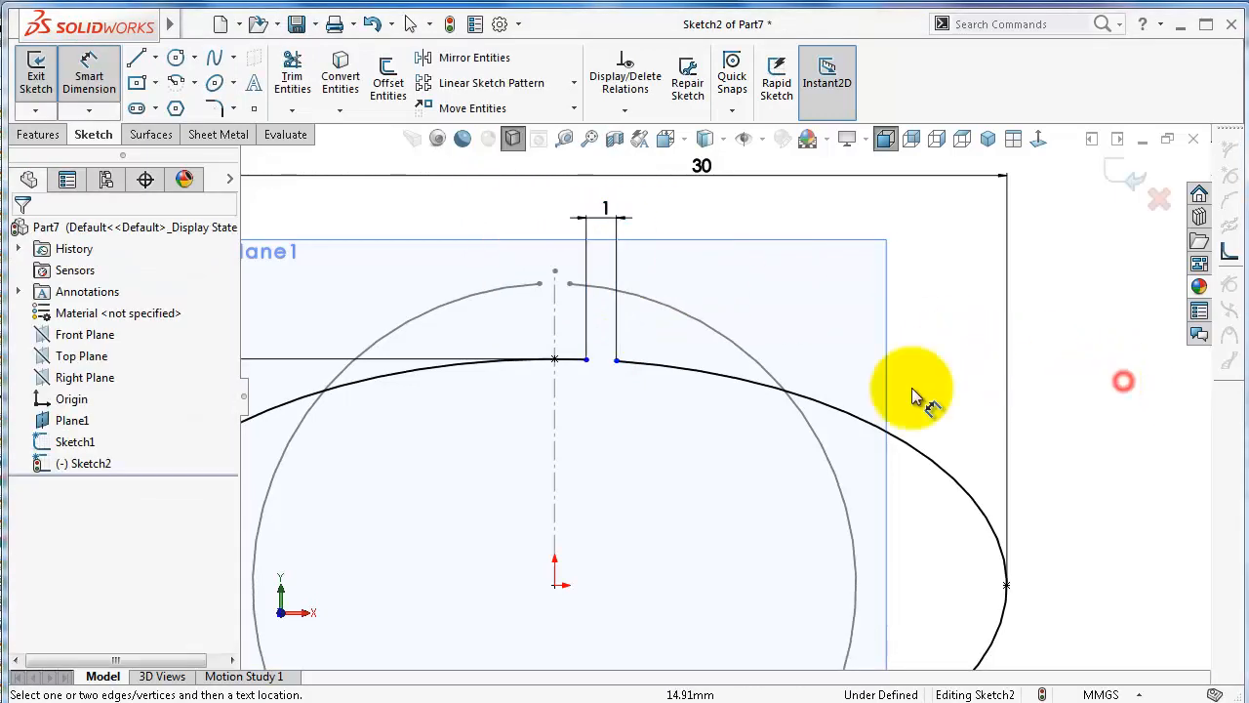
{"action": "left_click_drag", "start_coordinate": [588, 357], "coordinate": [539, 349]}
{"action": "left_click", "coordinate": [531, 328]}
{"action": "scroll", "coordinate": [521, 357], "scroll_direction": "down", "scroll_amount": 4}
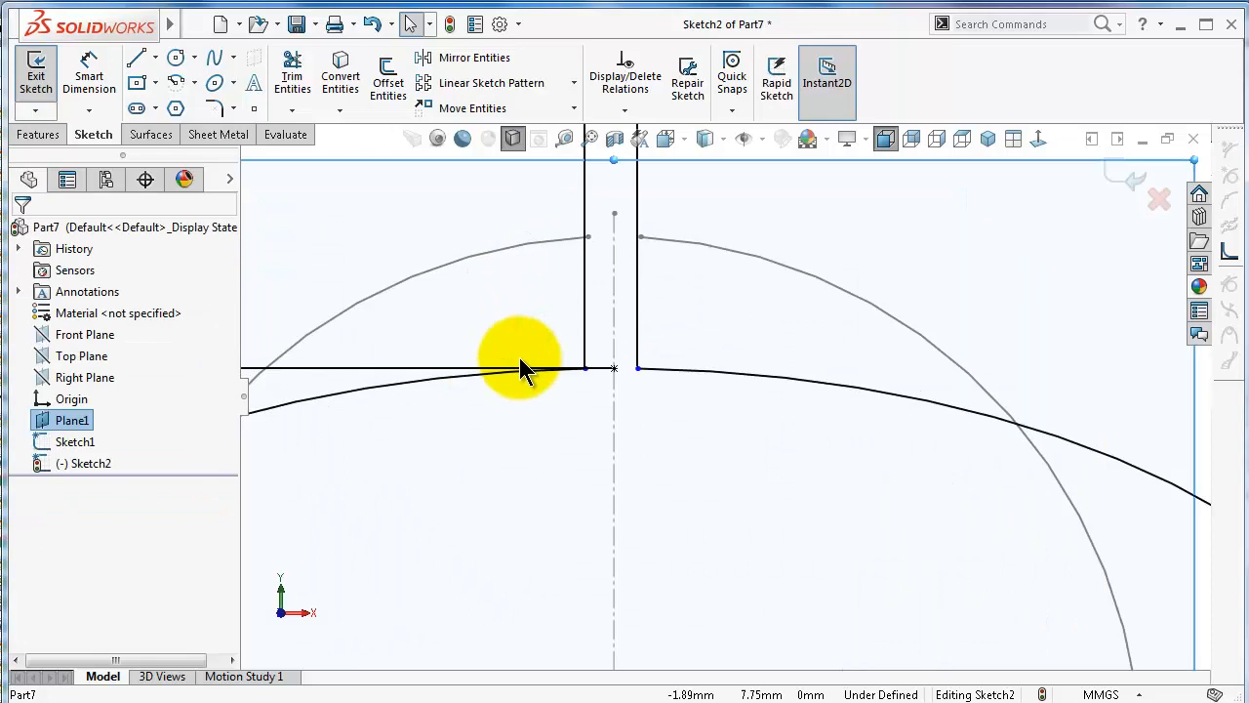
{"action": "left_click", "coordinate": [607, 373]}
{"action": "left_click", "coordinate": [642, 298], "text": "ctrl"}
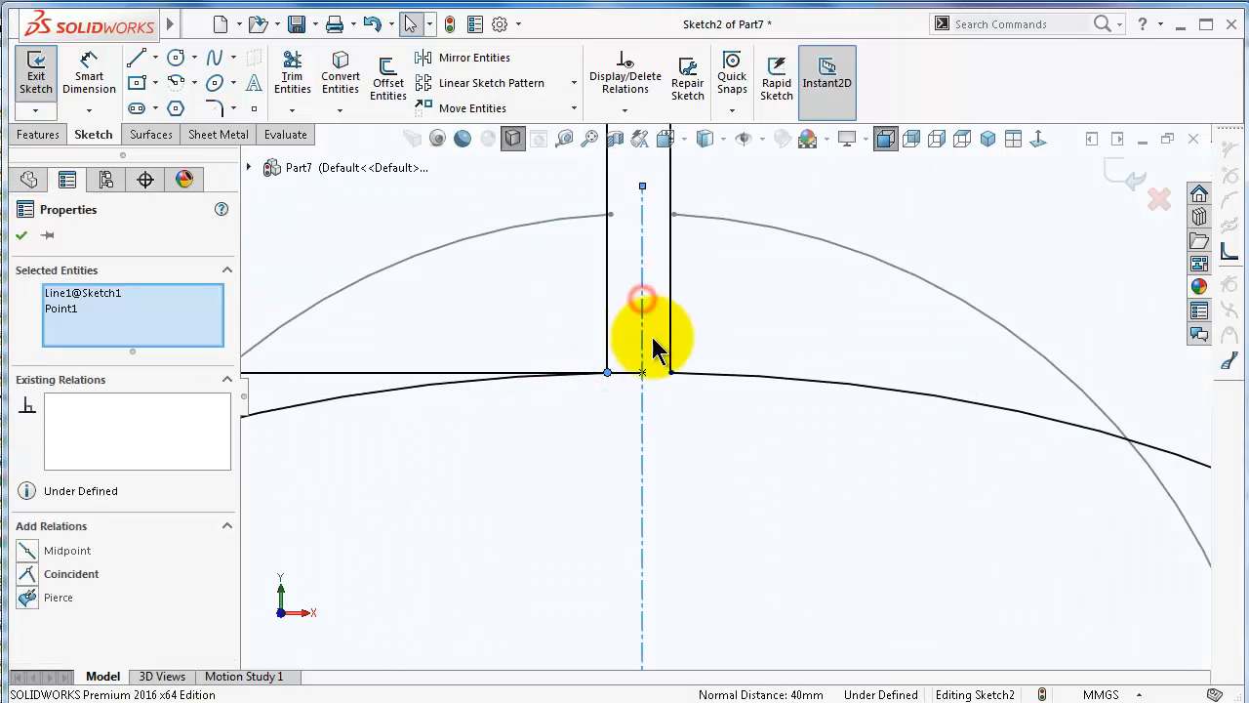
{"action": "left_click", "coordinate": [670, 372], "text": "ctrl"}
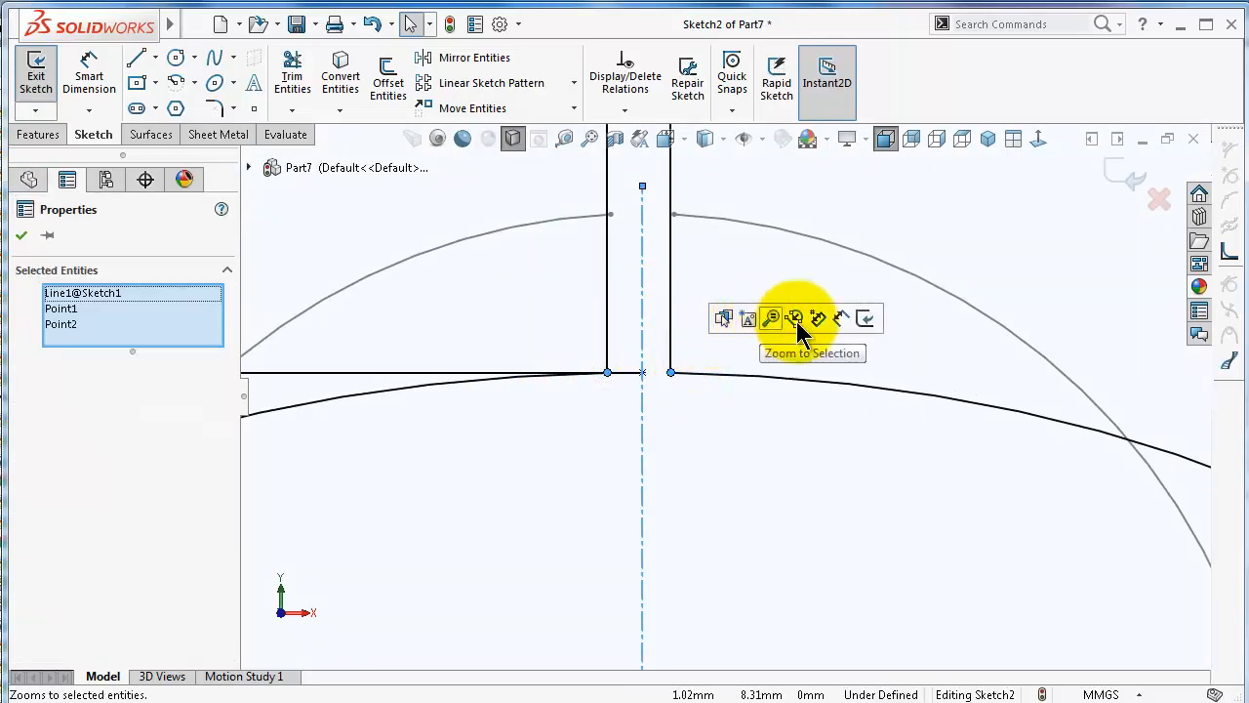
{"action": "left_click", "coordinate": [1046, 232]}
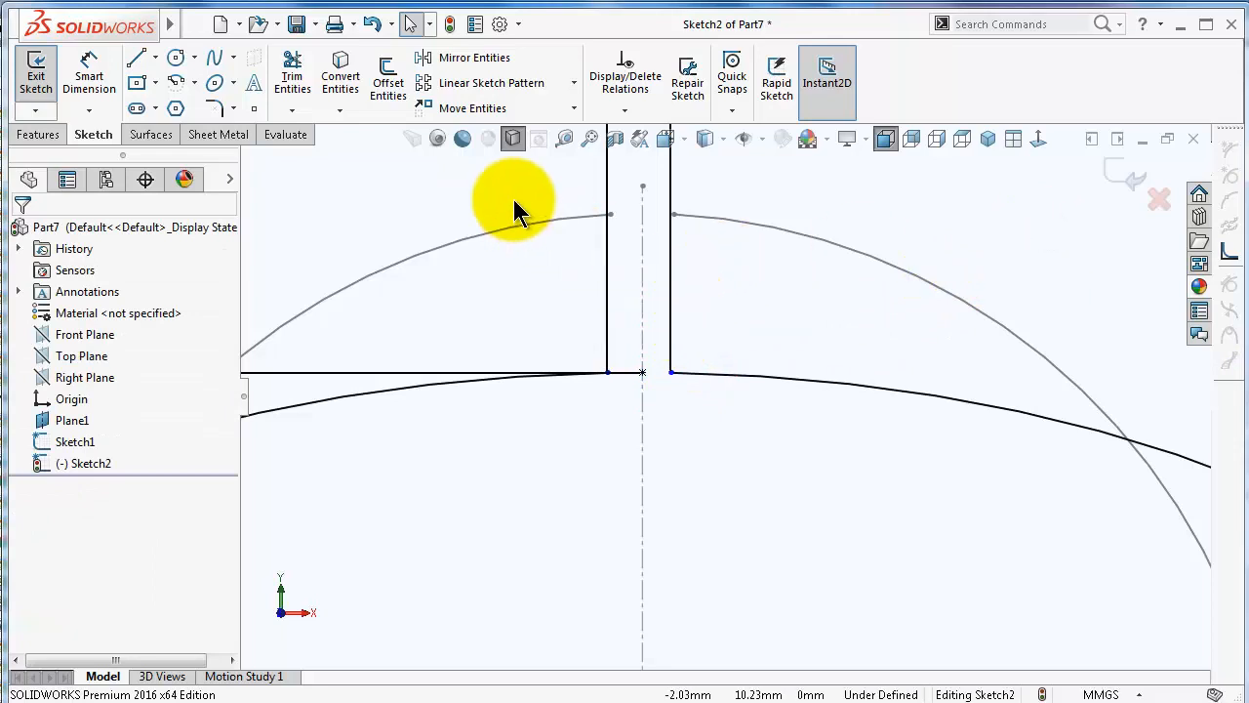
Convert the circle sketch's centreline into the ellipse sketch and make the converted line construction geometry.
{"action": "left_click", "coordinate": [643, 244]}
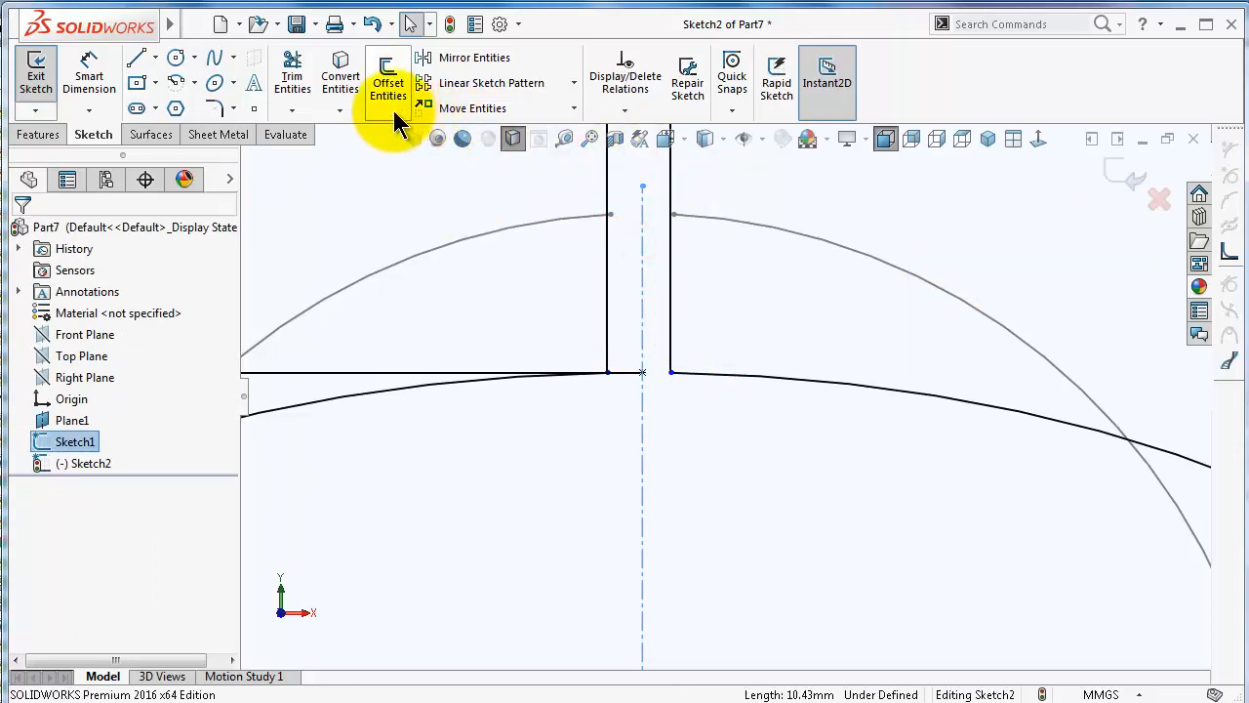
{"action": "left_click", "coordinate": [354, 86]}
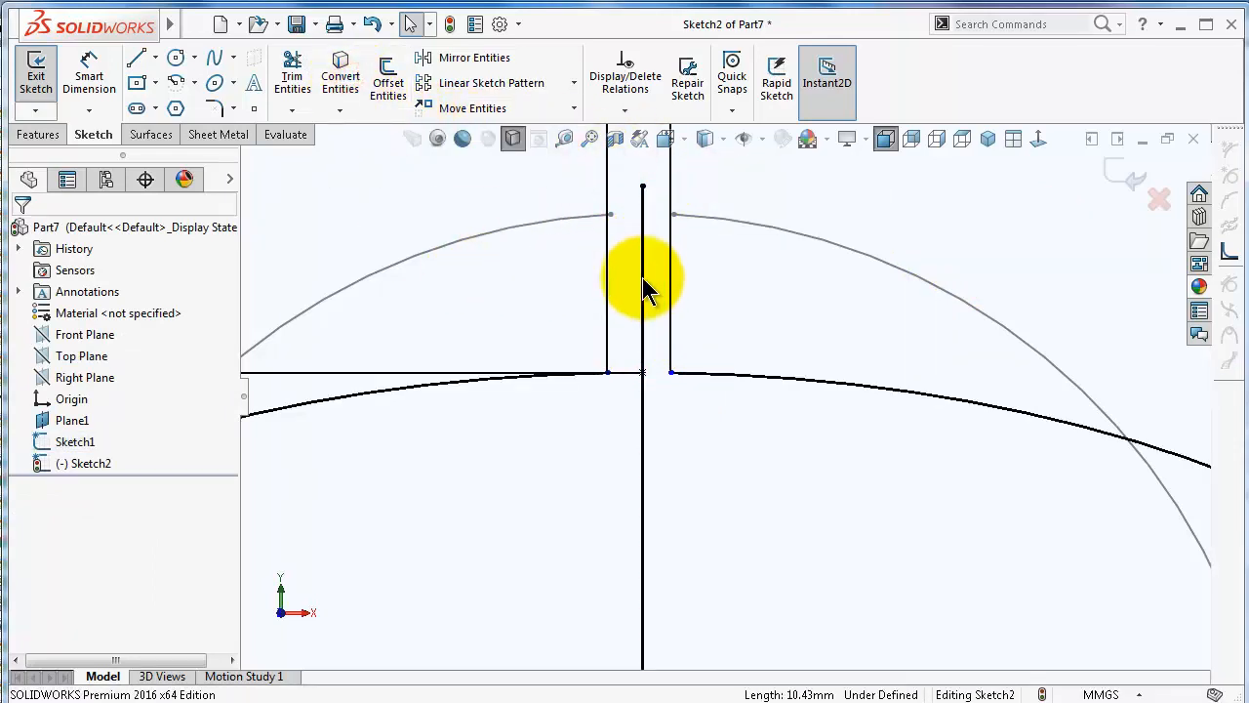
{"action": "left_click", "coordinate": [643, 285]}
{"action": "left_click", "coordinate": [715, 217]}
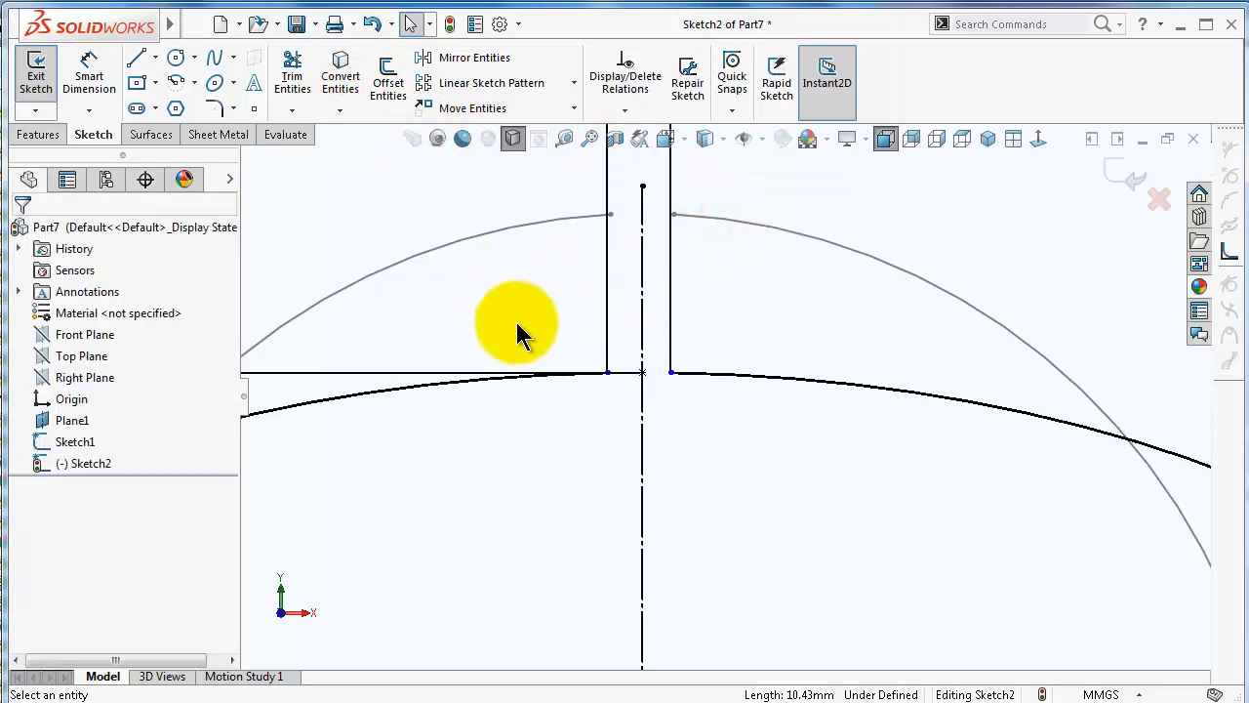
Make the ellipse's two gap endpoints symmetric about the converted centreline.
{"action": "scroll", "coordinate": [615, 381], "scroll_direction": "down", "scroll_amount": 2}
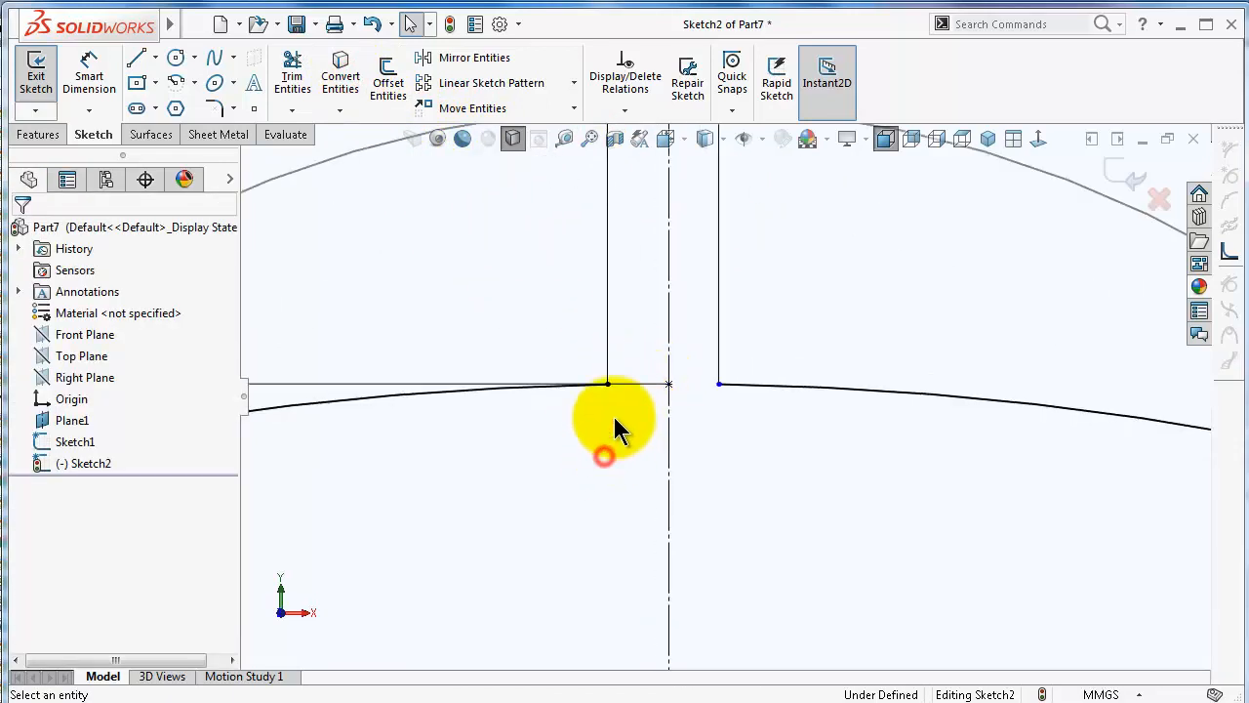
{"action": "left_click", "coordinate": [607, 383]}
{"action": "left_click", "coordinate": [668, 427], "text": "ctrl"}
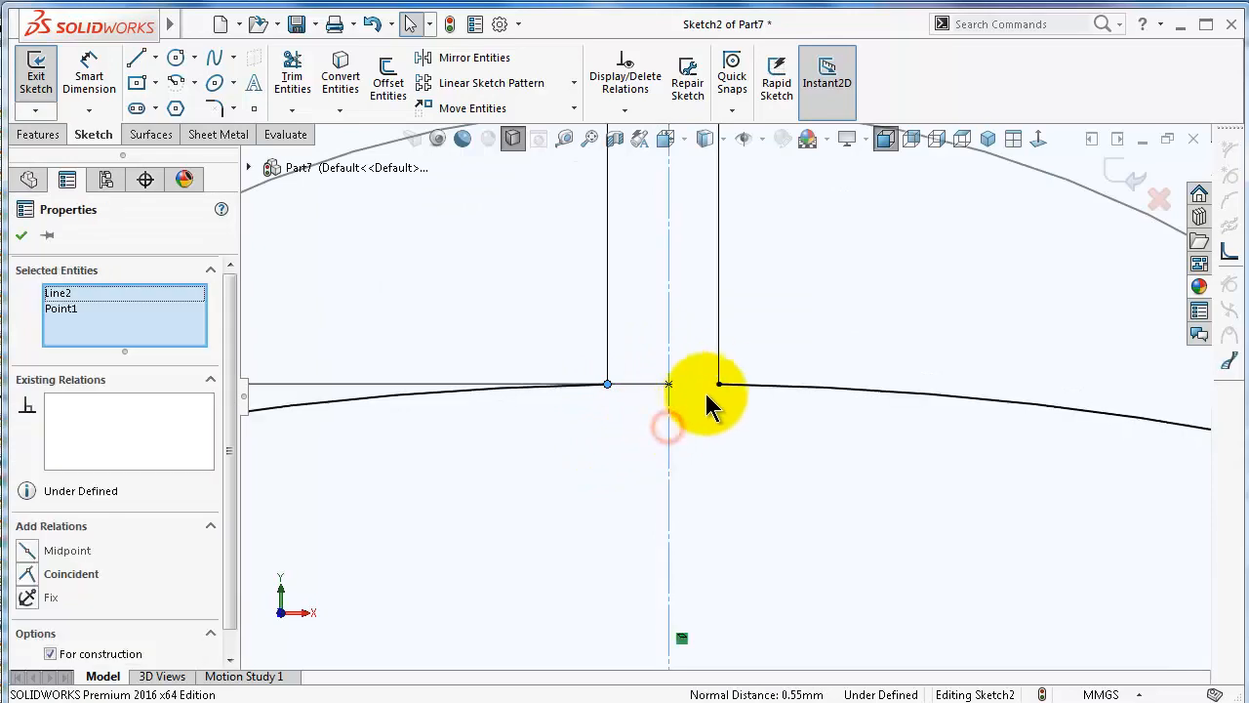
{"action": "left_click", "coordinate": [719, 383], "text": "ctrl"}
{"action": "left_click", "coordinate": [770, 297]}
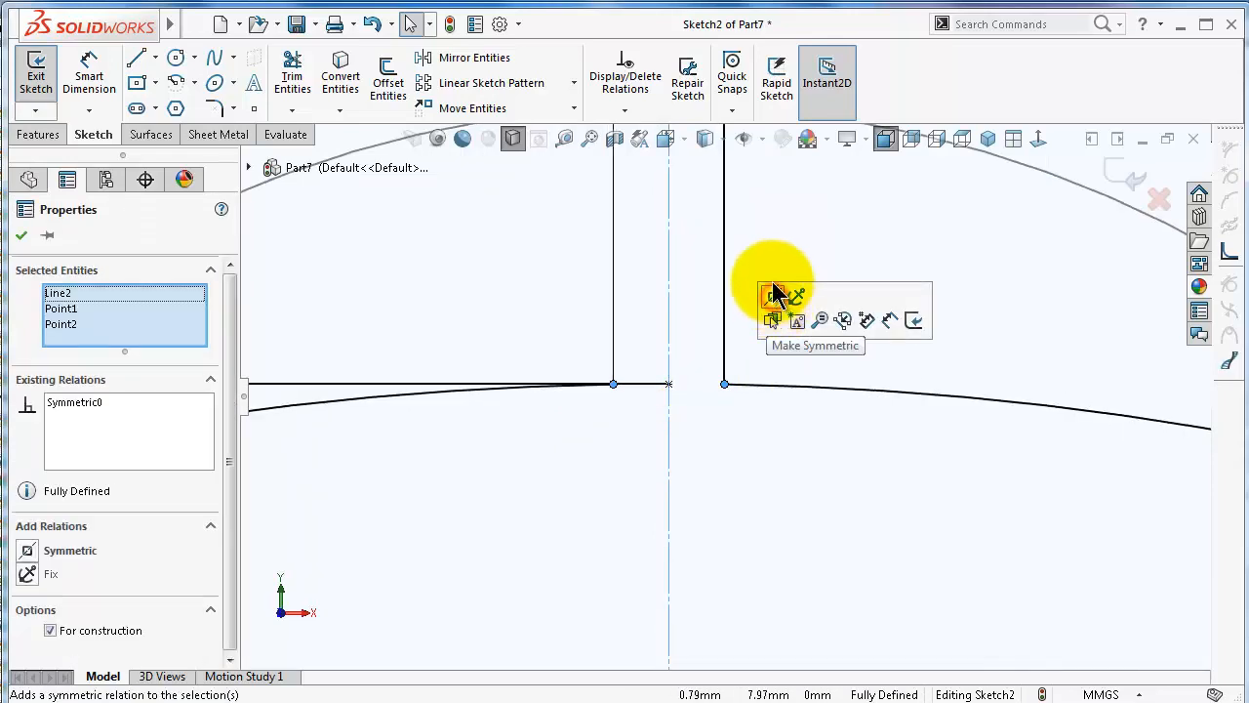
{"action": "left_click", "coordinate": [771, 223]}
Exit the ellipse sketch, show the model in isometric view and consult the exercise drawing.
{"action": "key", "text": "f"}
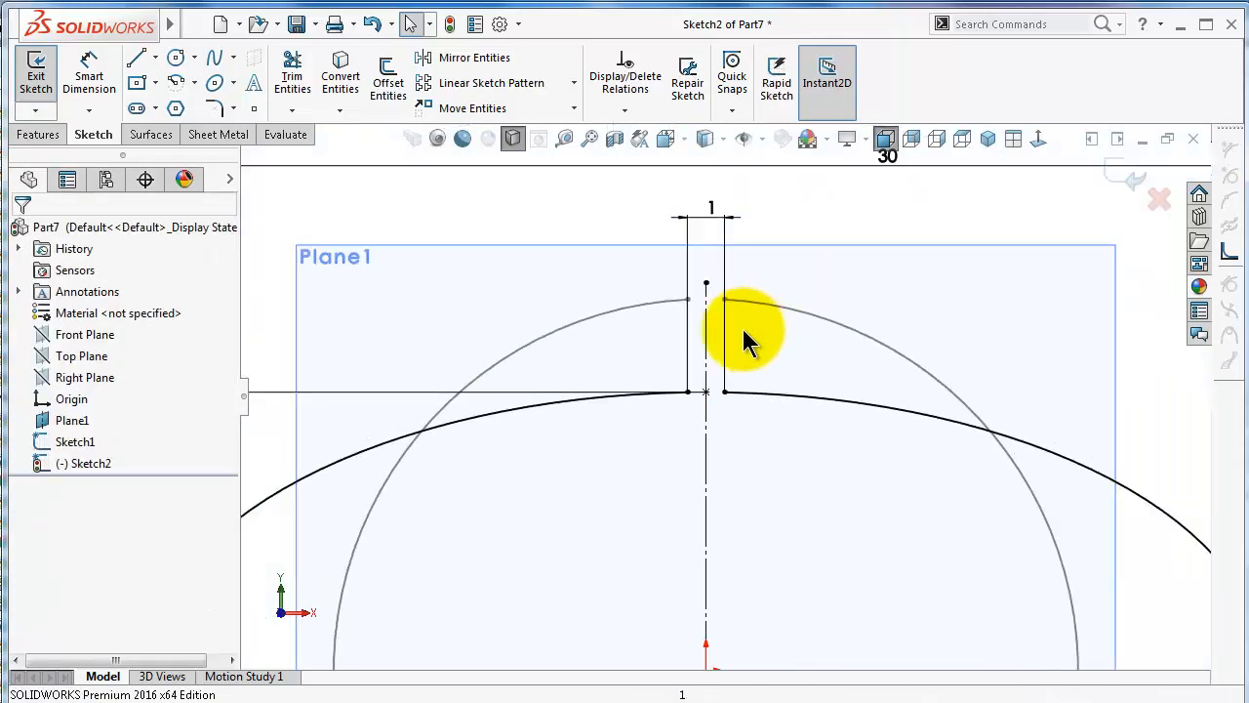
{"action": "middle_click_drag", "start_coordinate": [724, 367], "coordinate": [712, 407]}
{"action": "scroll", "coordinate": [715, 406], "scroll_direction": "up", "scroll_amount": 2}
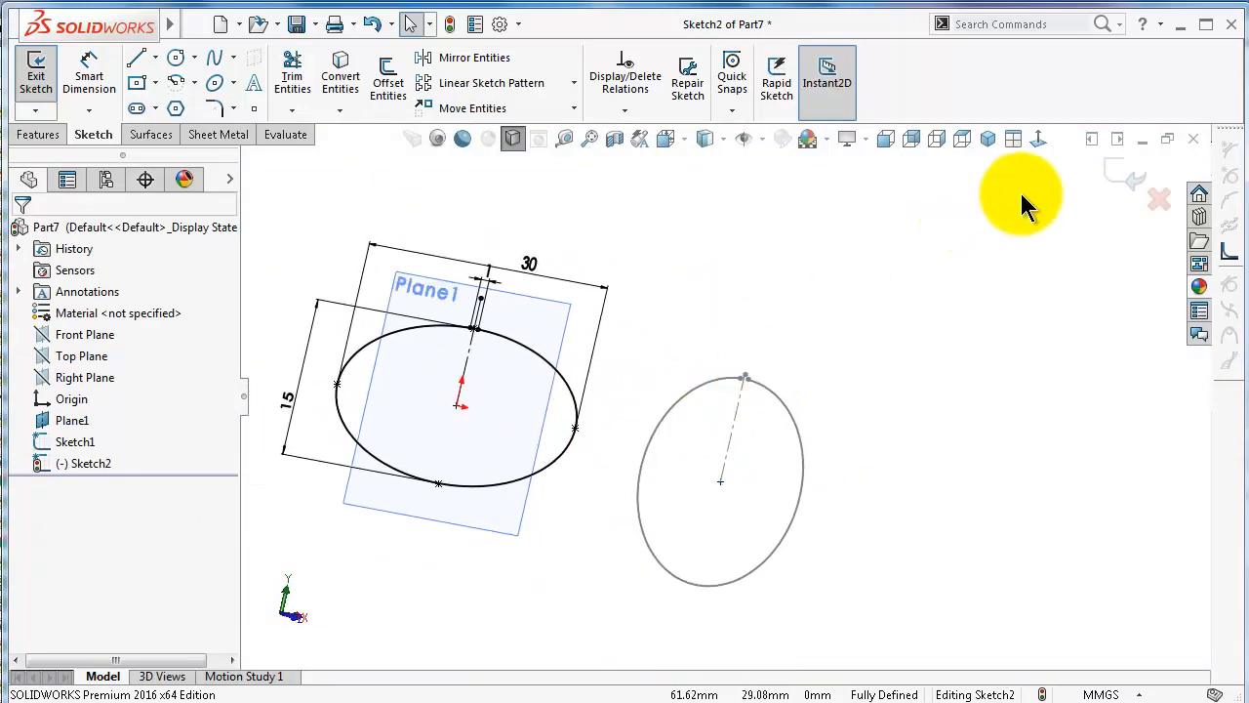
{"action": "left_click", "coordinate": [1132, 180]}
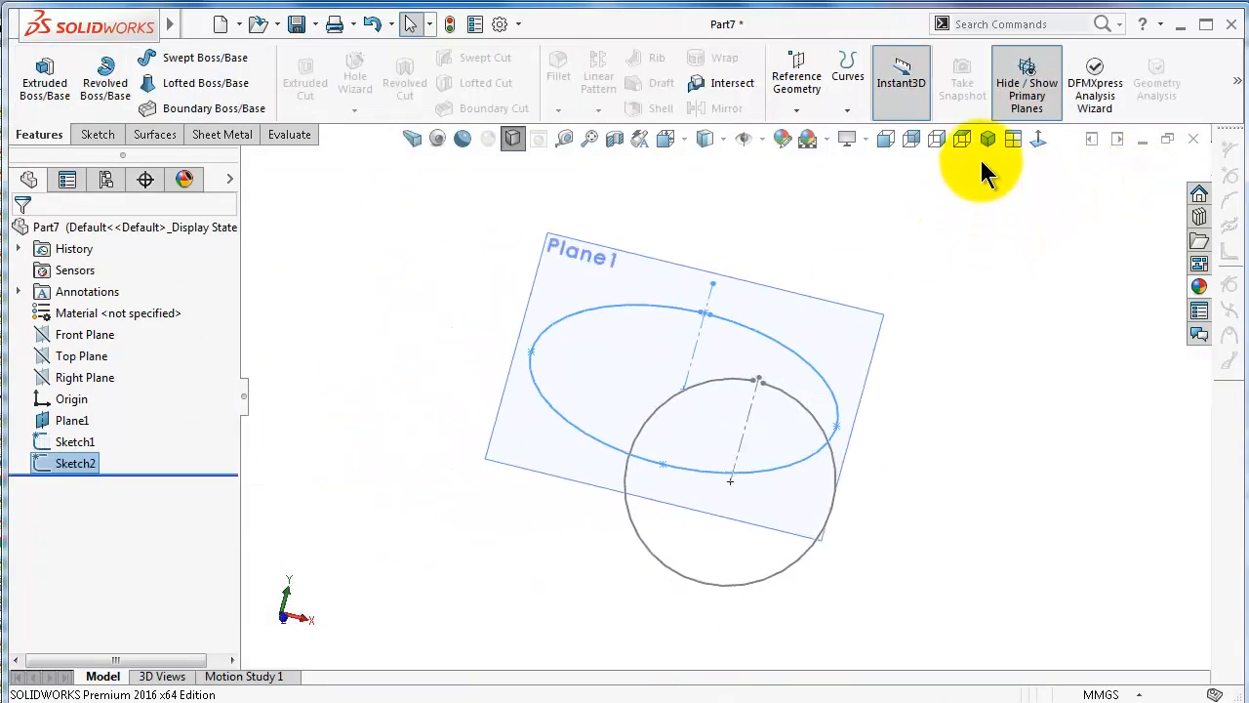
{"action": "left_click", "coordinate": [985, 141]}
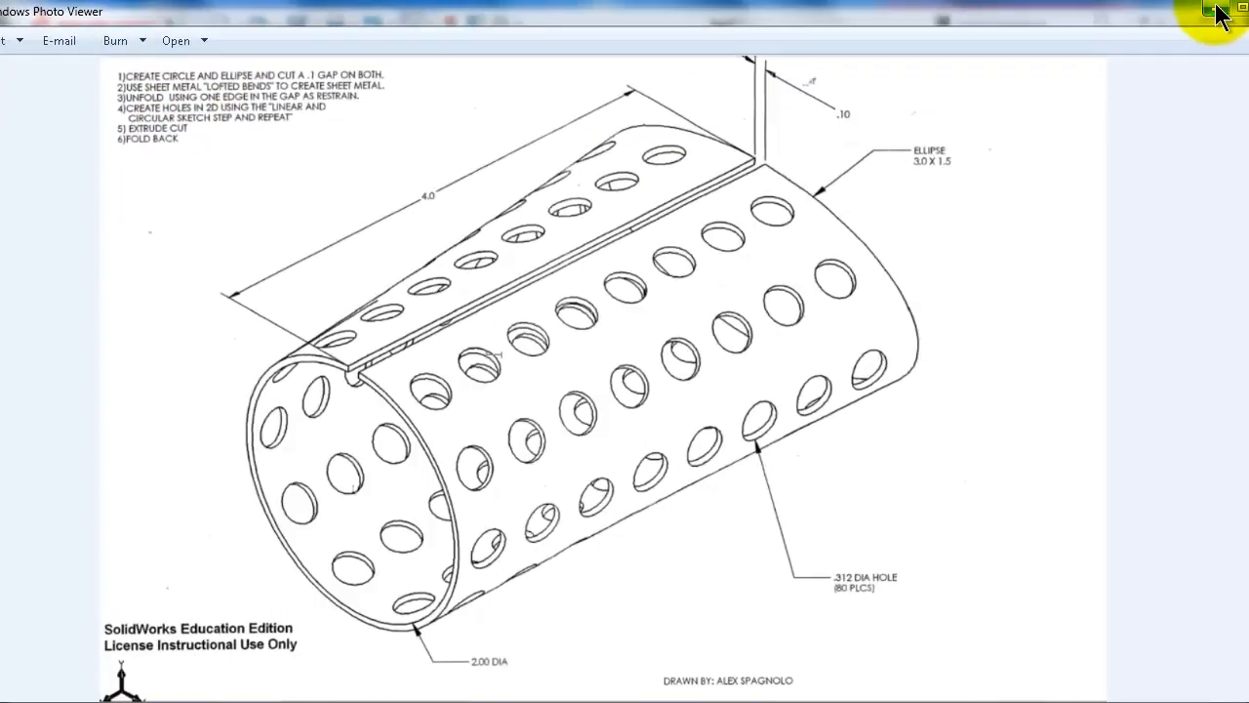
{"action": "left_click", "coordinate": [1215, 12]}
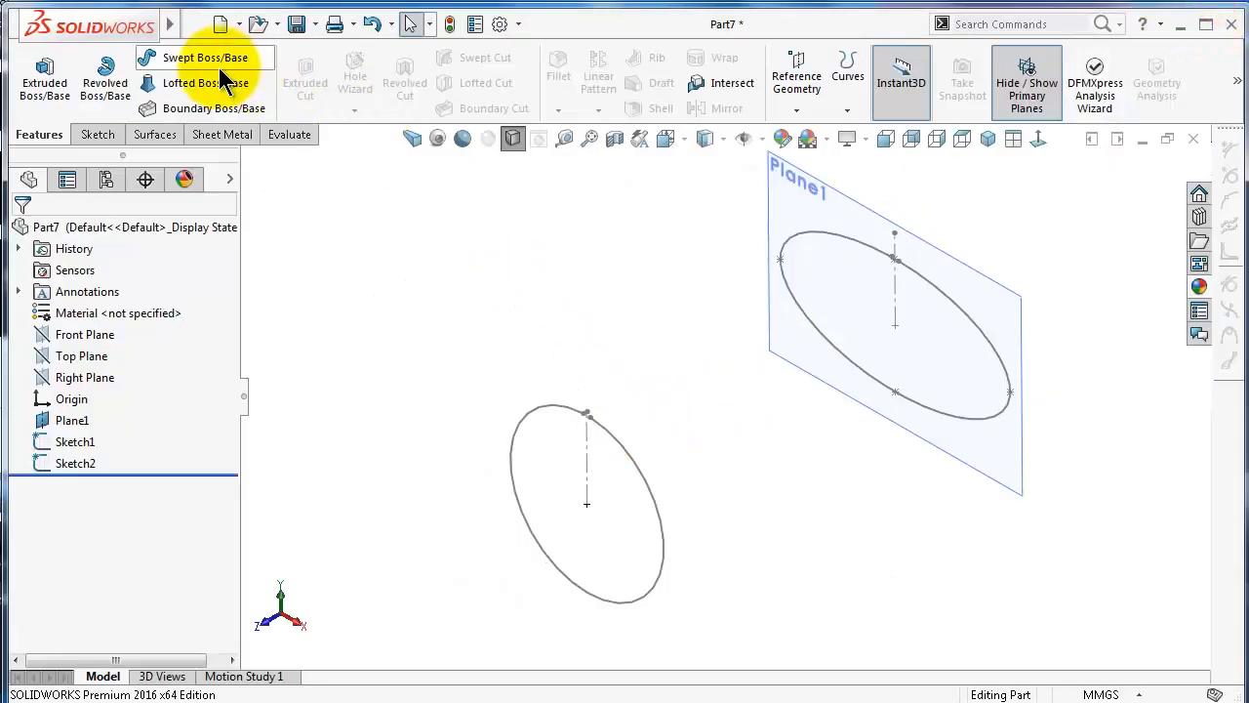
Start a Lofted-Bend with the Formed manufacturing method and select the circle and ellipse sketches as its profiles.
{"action": "left_click", "coordinate": [225, 133]}
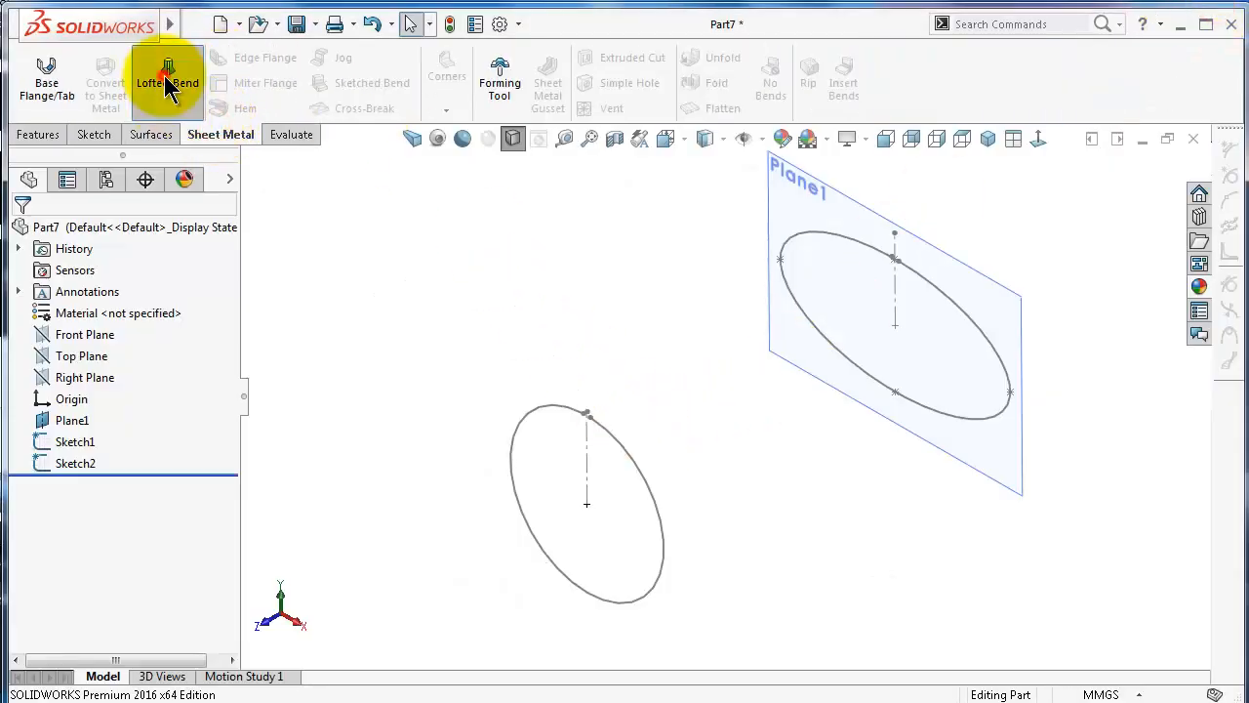
{"action": "left_click", "coordinate": [168, 83]}
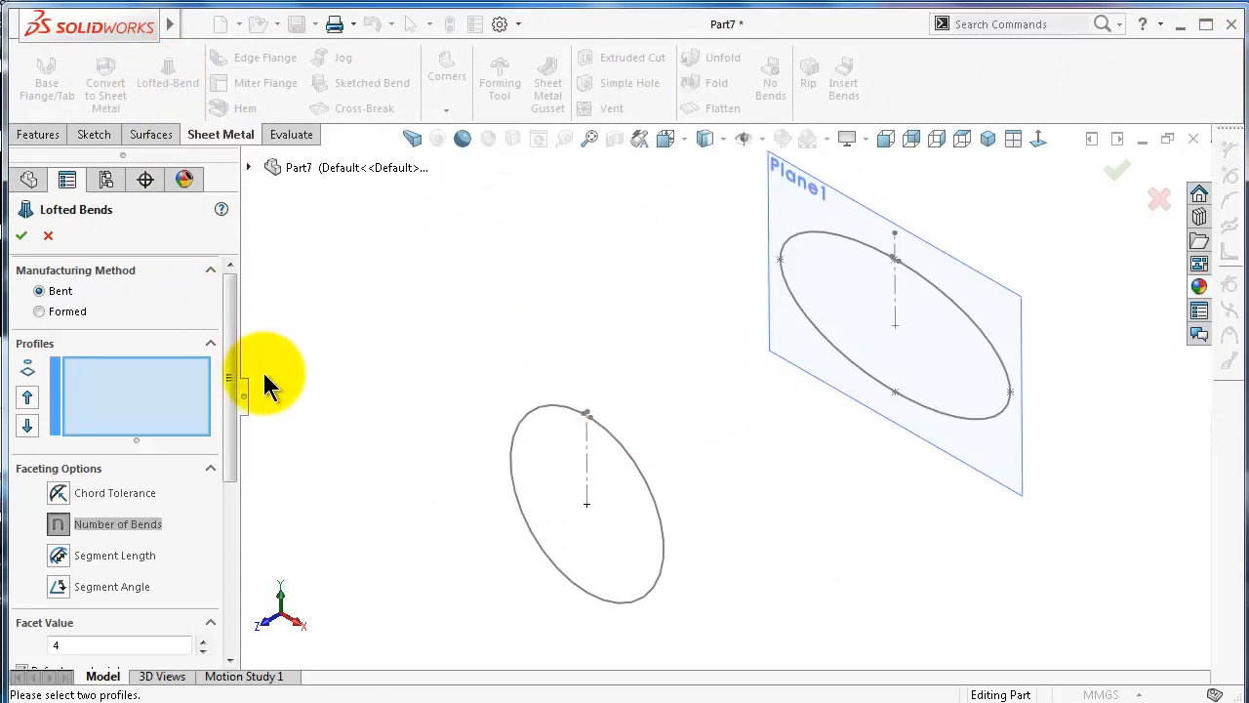
{"action": "left_click", "coordinate": [39, 312]}
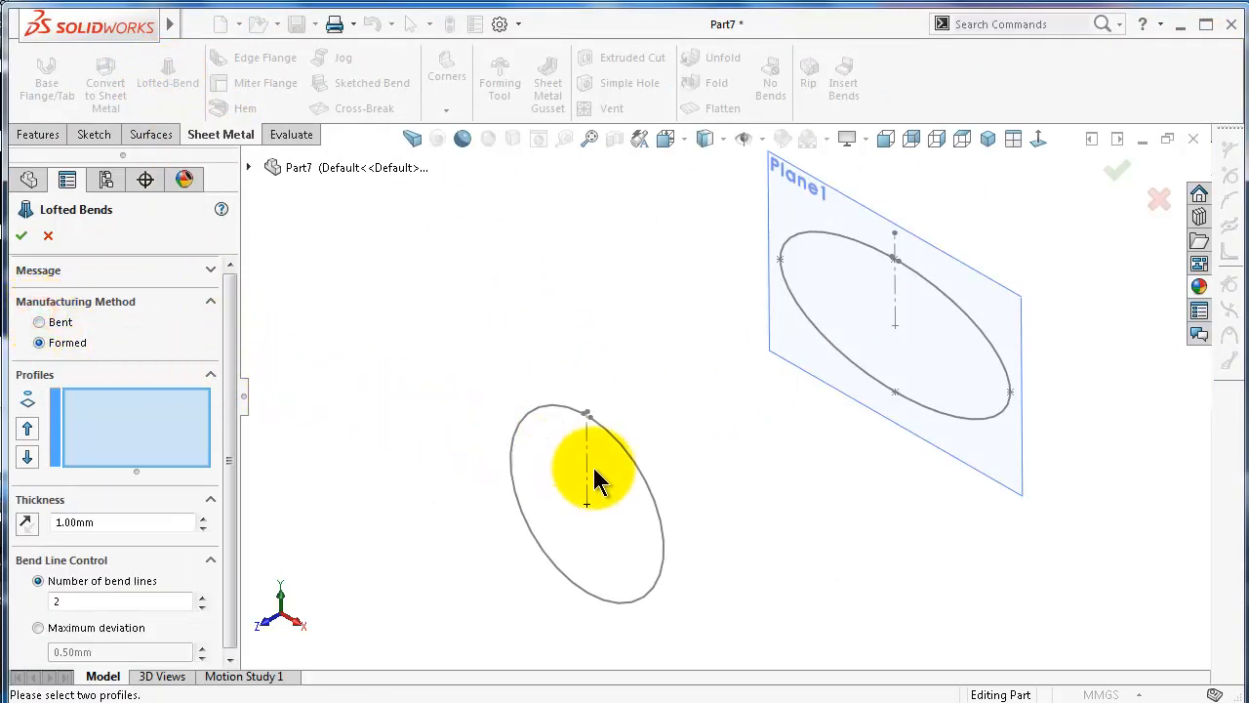
{"action": "left_click", "coordinate": [649, 490]}
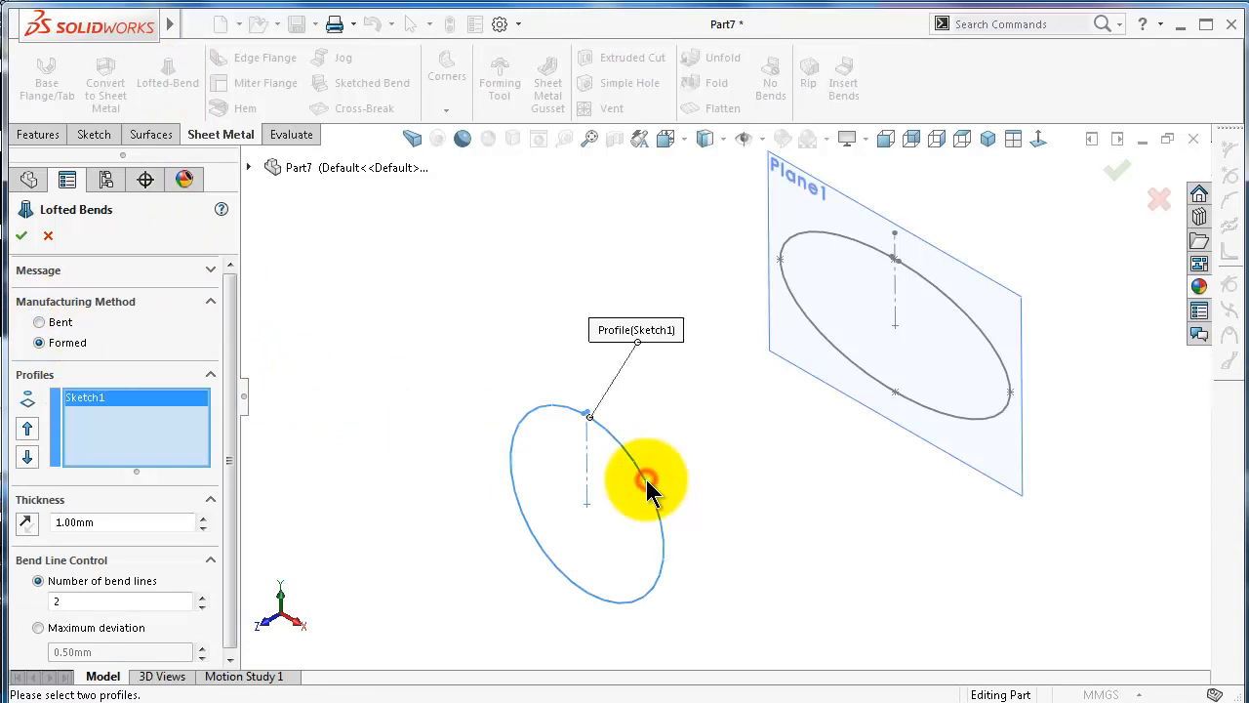
{"action": "left_click", "coordinate": [997, 420]}
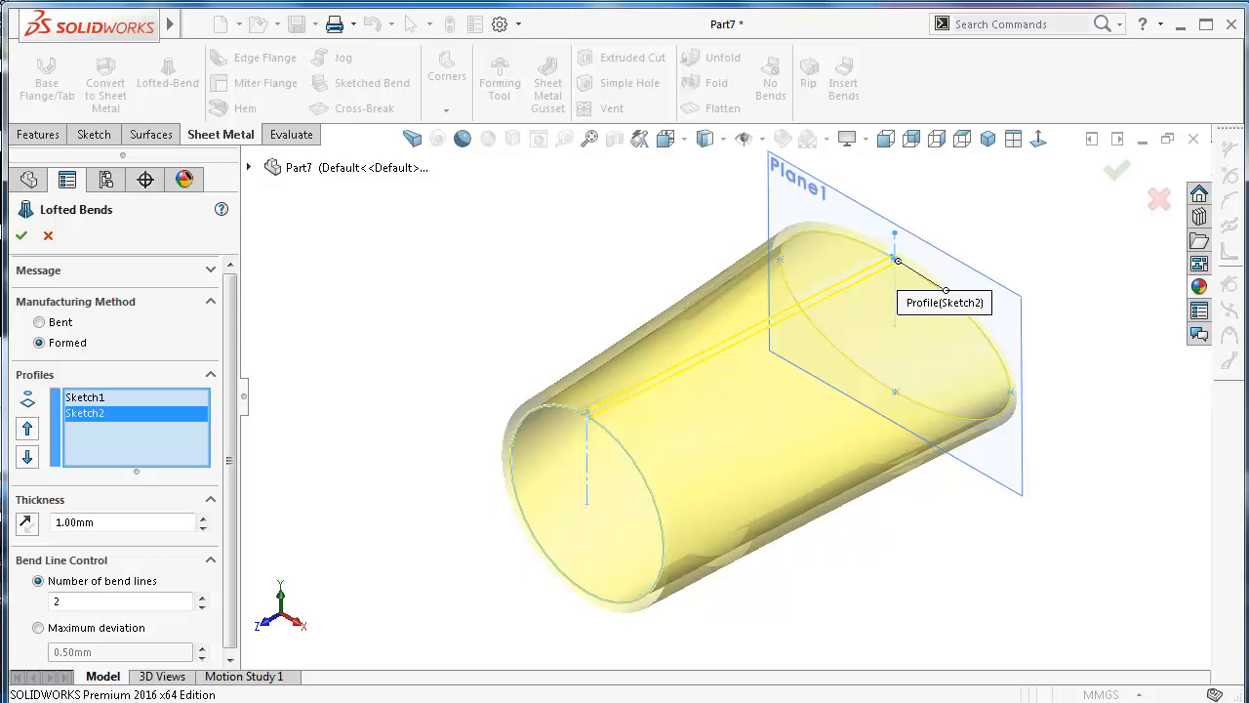
Set the lofted bend's thickness to 0.25 mm and inspect the preview.
{"action": "scroll", "coordinate": [605, 460], "scroll_direction": "up", "scroll_amount": 5}
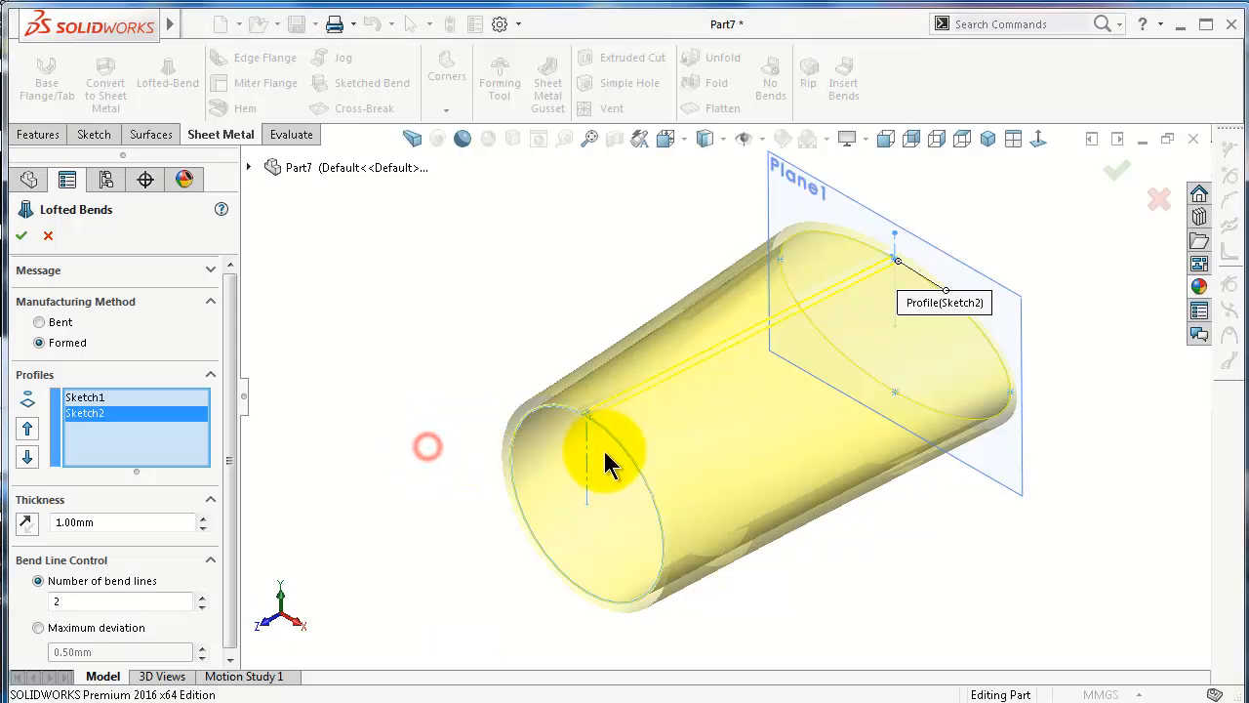
{"action": "left_click_drag", "start_coordinate": [110, 526], "coordinate": [59, 522]}
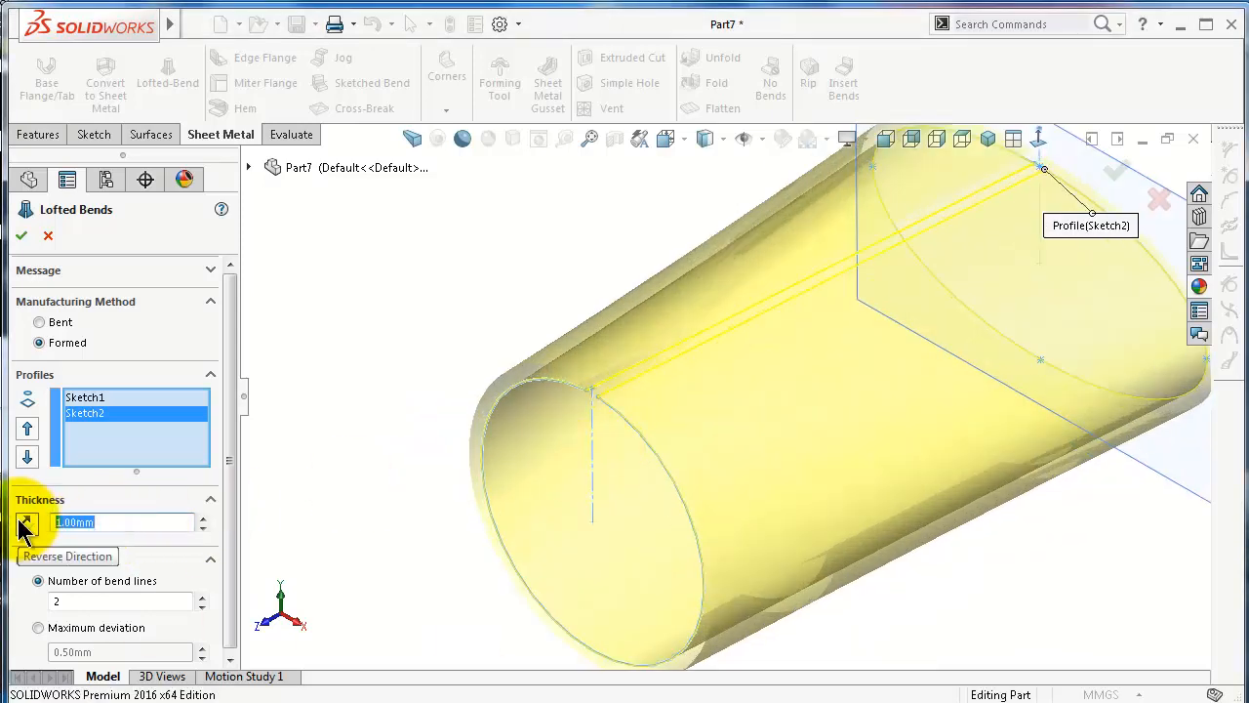
{"action": "type", "text": "0.25"}
{"action": "key", "text": "Return"}
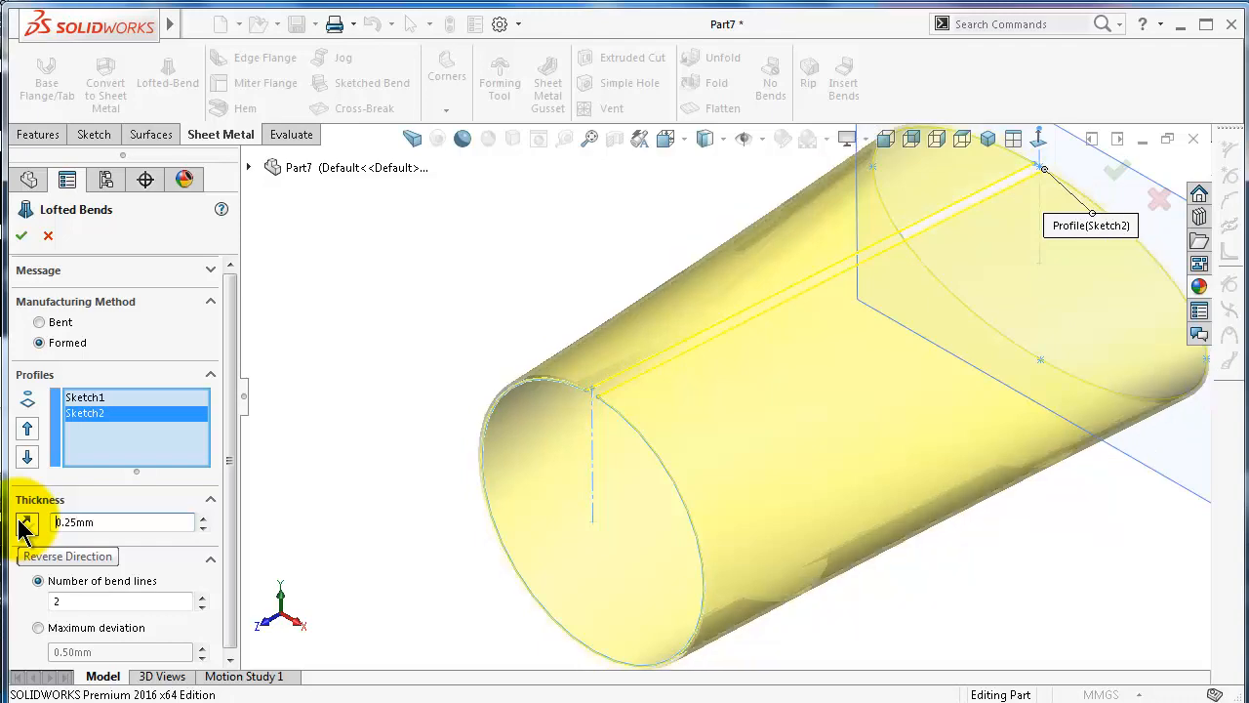
{"action": "mouse_move", "coordinate": [891, 471]}
{"action": "middle_mouse_down"}
{"action": "mouse_move", "coordinate": [940, 438]}
{"action": "mouse_move", "coordinate": [770, 501]}
{"action": "mouse_move", "coordinate": [881, 497]}
{"action": "mouse_move", "coordinate": [914, 479]}
{"action": "mouse_move", "coordinate": [733, 494]}
{"action": "mouse_move", "coordinate": [892, 491]}
{"action": "middle_mouse_up"}
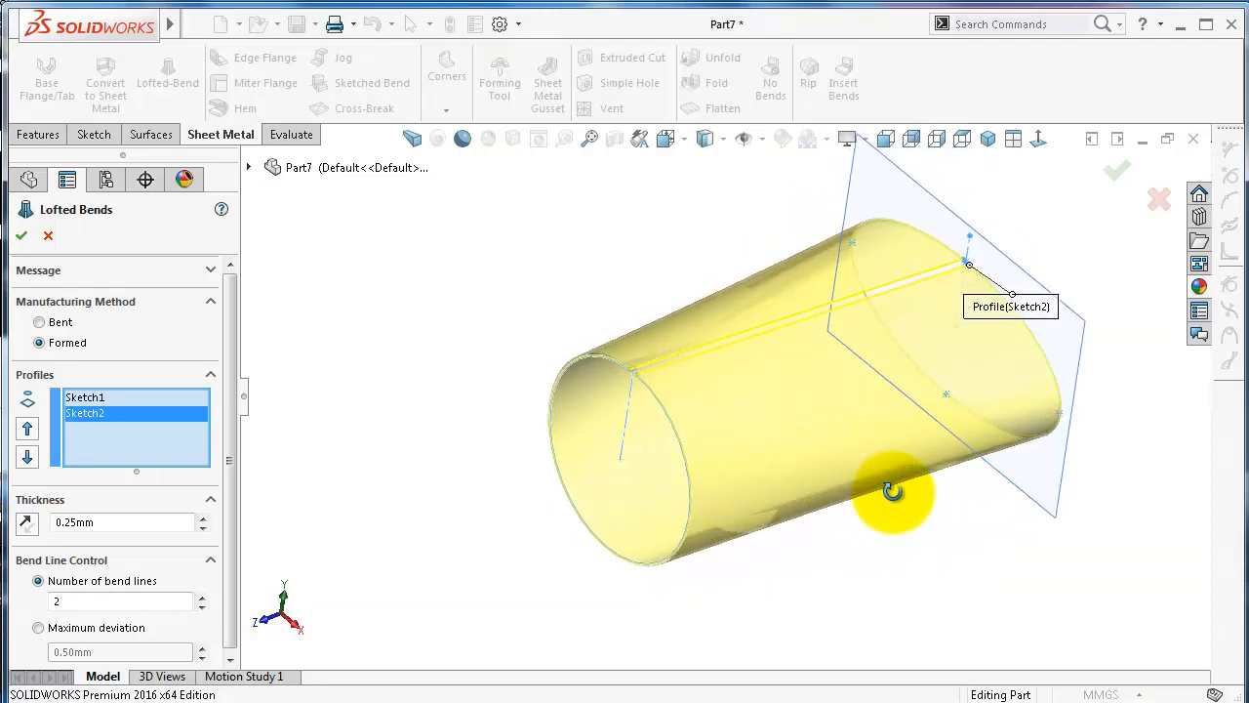
{"action": "scroll", "coordinate": [856, 373], "scroll_direction": "down", "scroll_amount": 1}
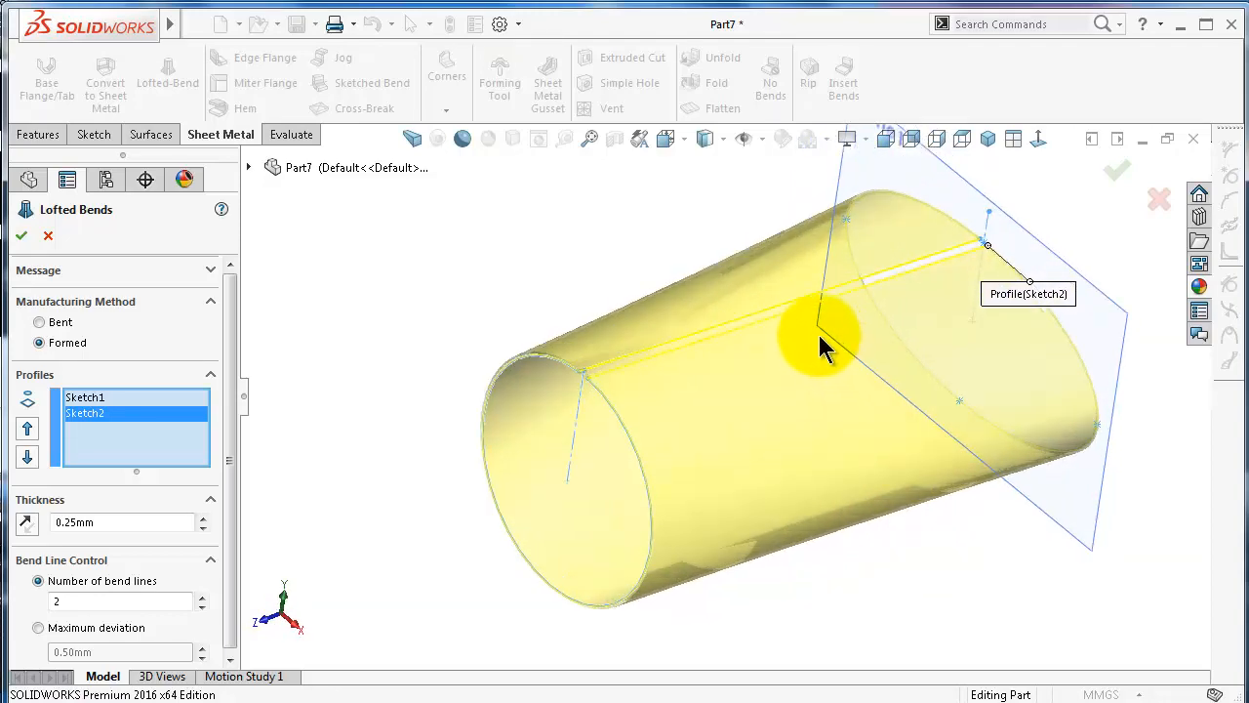
Try the Bent manufacturing method for the lofted bend and return it to Formed.
{"action": "left_click", "coordinate": [60, 323]}
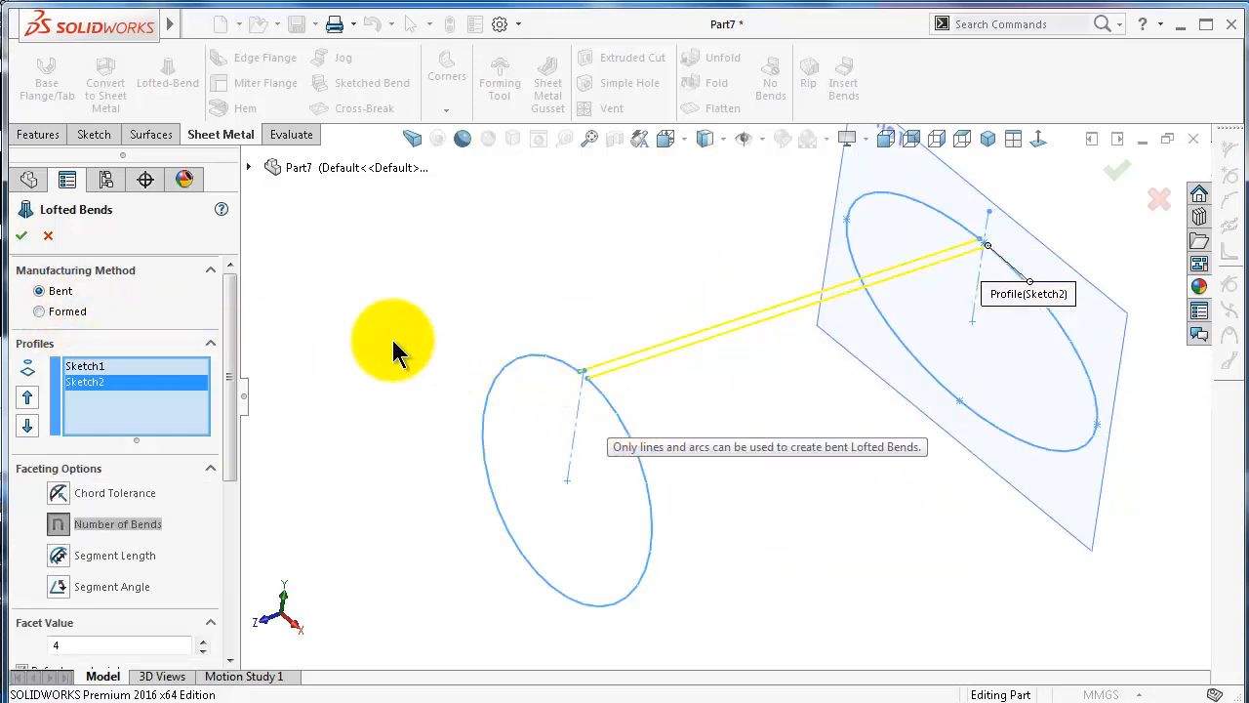
{"action": "left_click", "coordinate": [59, 310]}
{"action": "scroll", "coordinate": [781, 405], "scroll_direction": "up", "scroll_amount": 2}
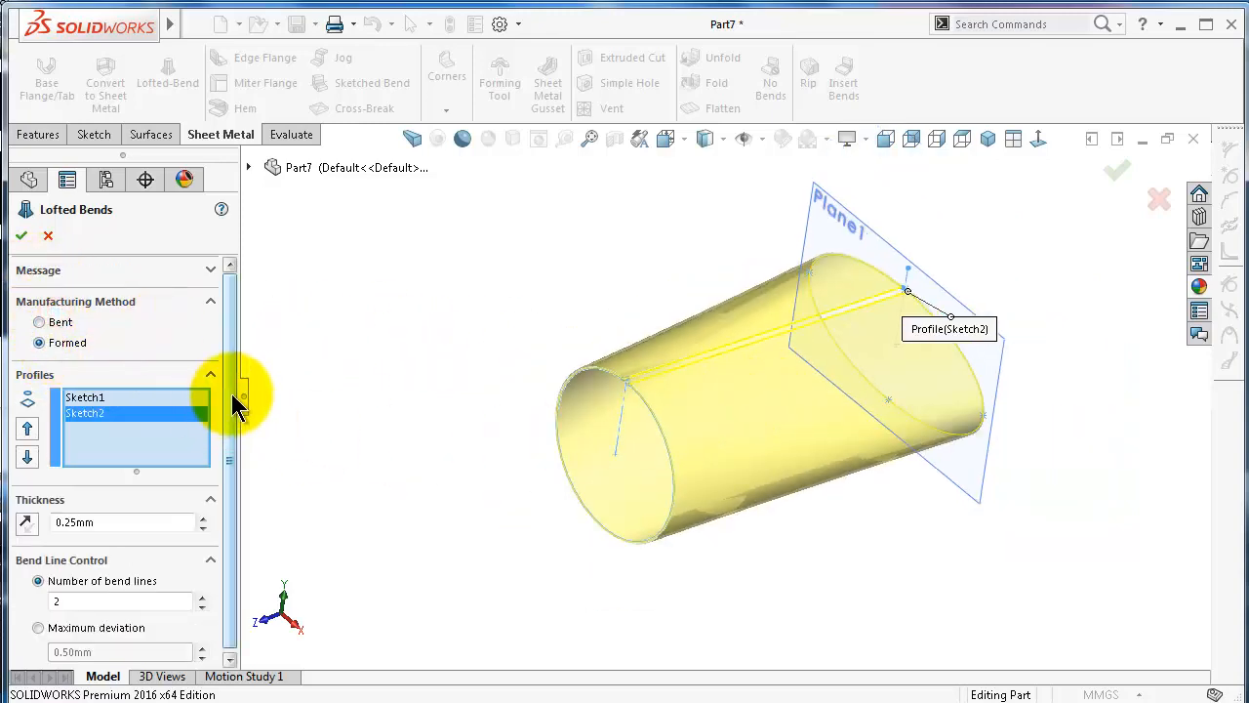
Check the bend line control options and create the lofted bend, keeping 2 bend lines.
{"action": "left_click_drag", "start_coordinate": [231, 402], "coordinate": [228, 439]}
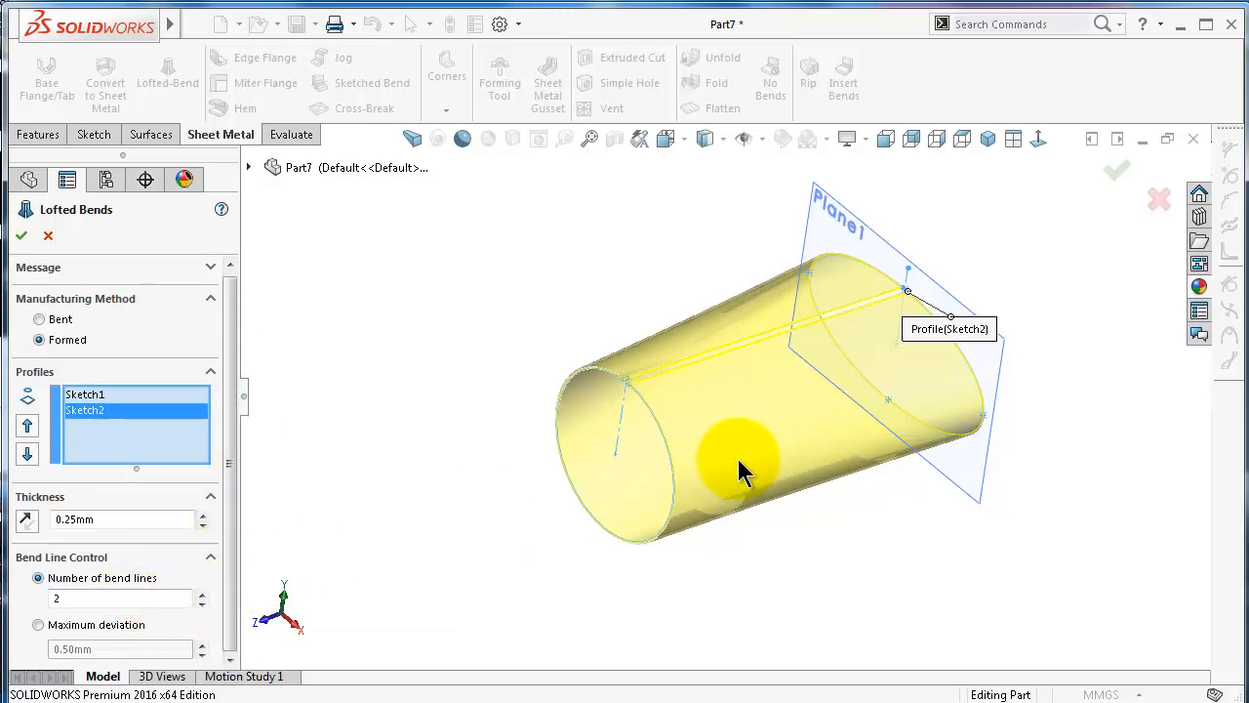
{"action": "scroll", "coordinate": [742, 458], "scroll_direction": "down", "scroll_amount": 2}
{"action": "middle_click_drag", "start_coordinate": [747, 458], "coordinate": [786, 506]}
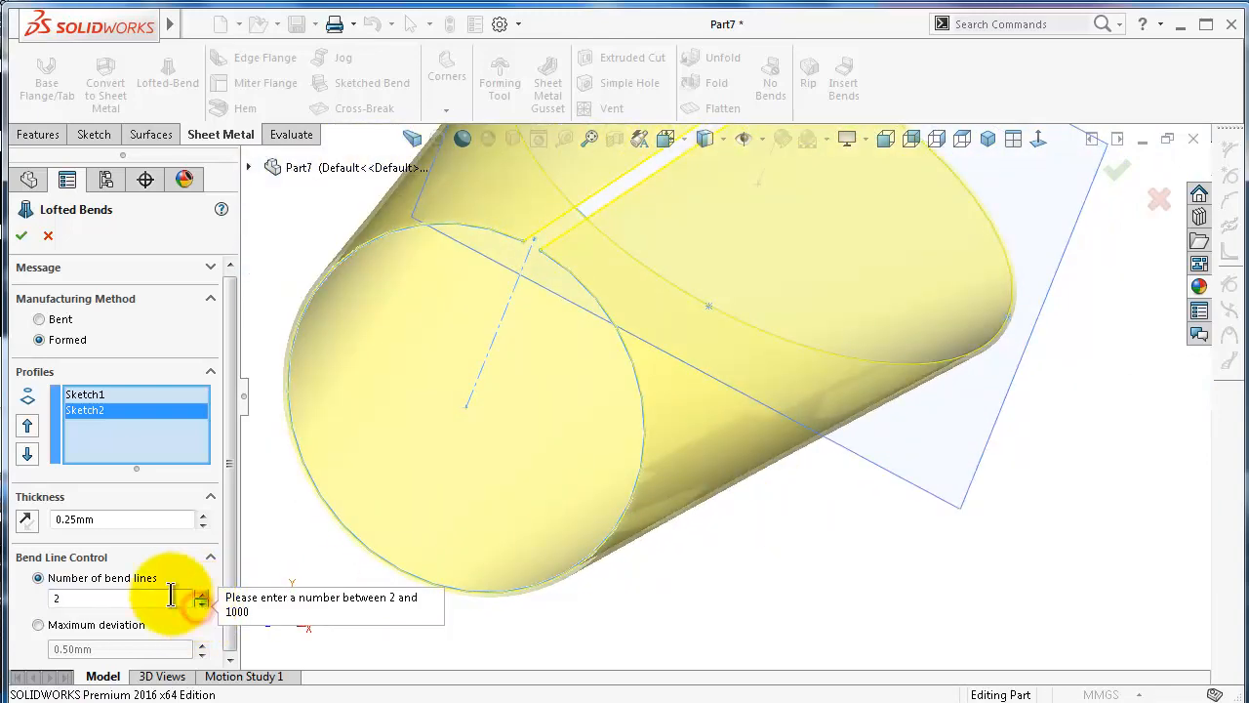
{"action": "left_click_drag", "start_coordinate": [225, 532], "coordinate": [244, 426]}
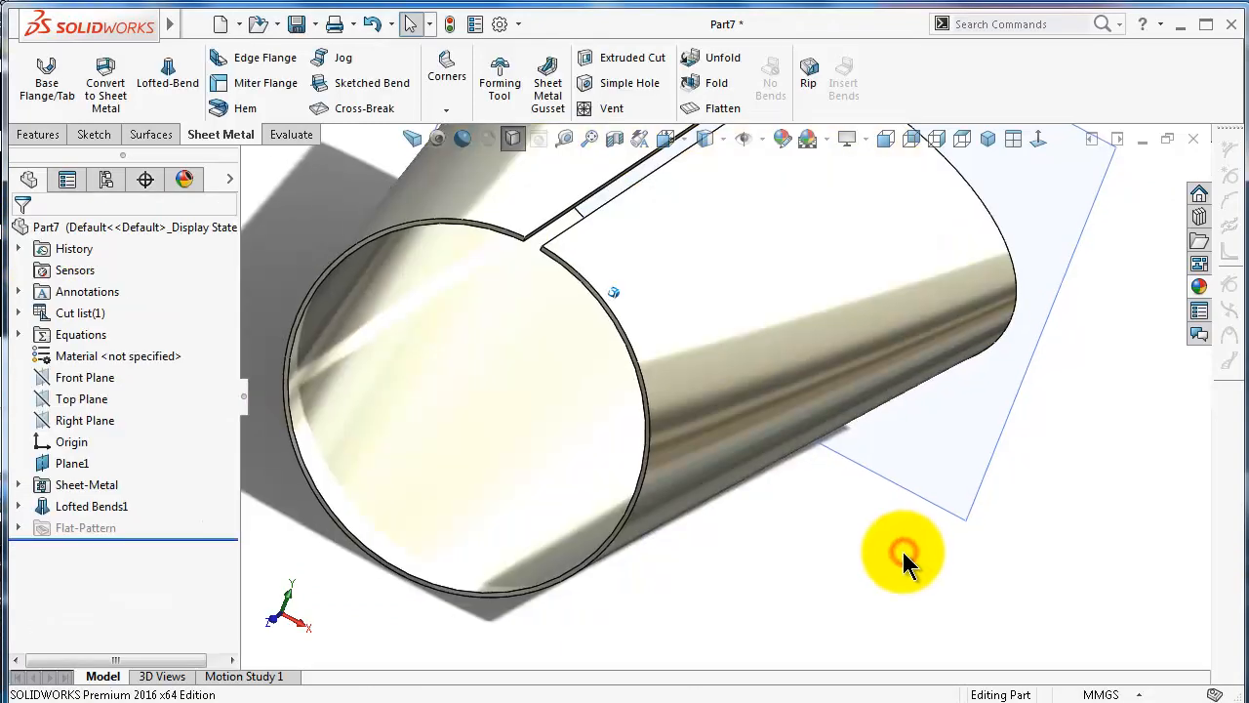
Switch the model display to perspective and hide Plane1.
{"action": "middle_click_drag", "start_coordinate": [900, 543], "coordinate": [859, 527]}
{"action": "left_click", "coordinate": [413, 139]}
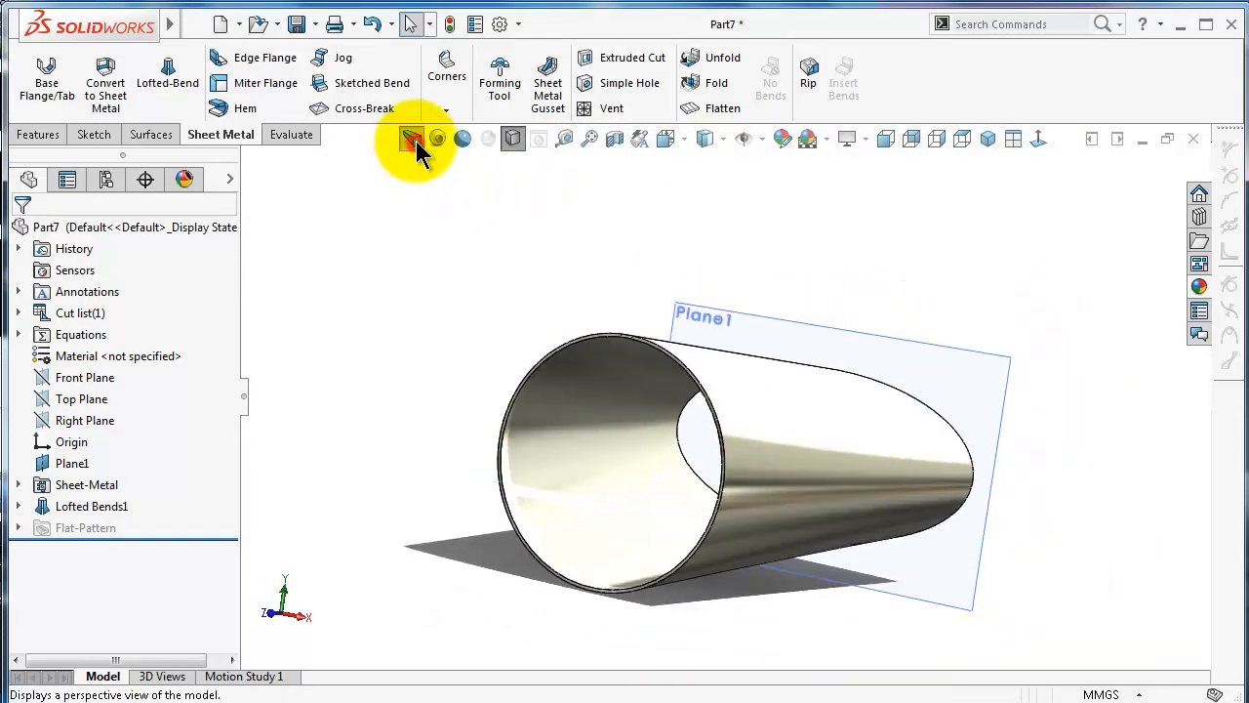
{"action": "mouse_move", "coordinate": [429, 185]}
{"action": "middle_mouse_down"}
{"action": "mouse_move", "coordinate": [510, 270]}
{"action": "mouse_move", "coordinate": [566, 248]}
{"action": "middle_mouse_up"}
{"action": "left_click", "coordinate": [696, 202]}
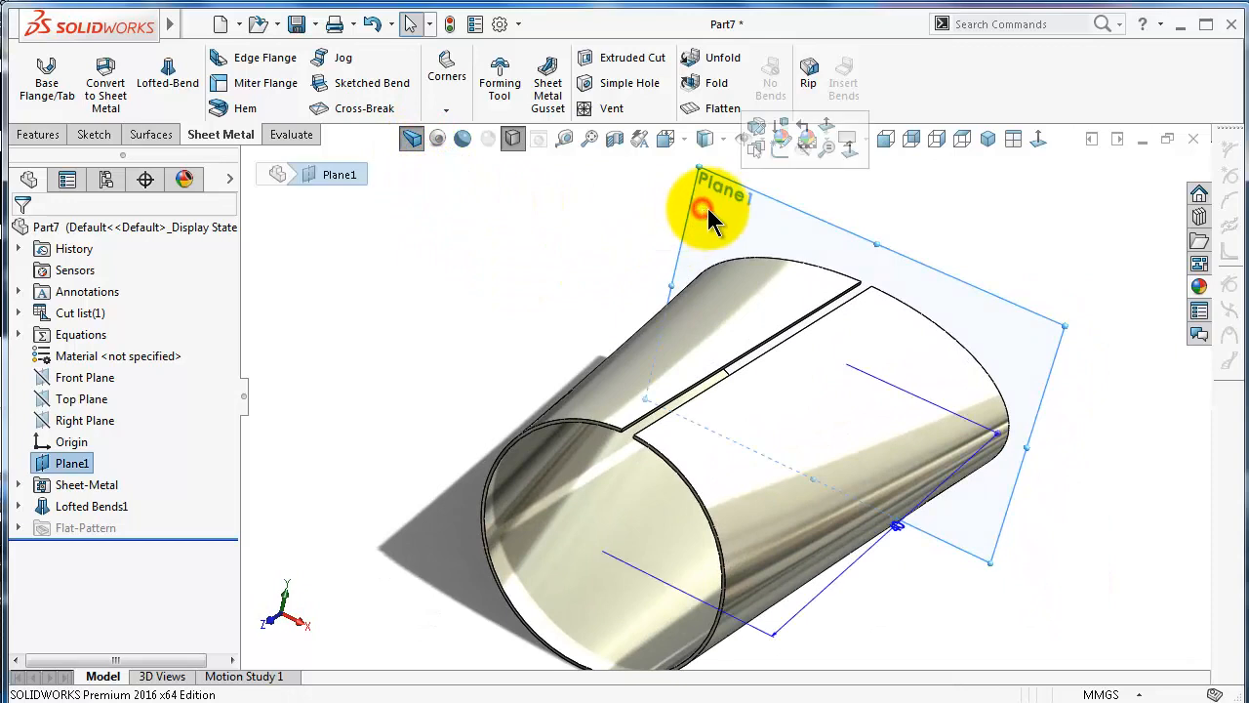
{"action": "left_click", "coordinate": [802, 151]}
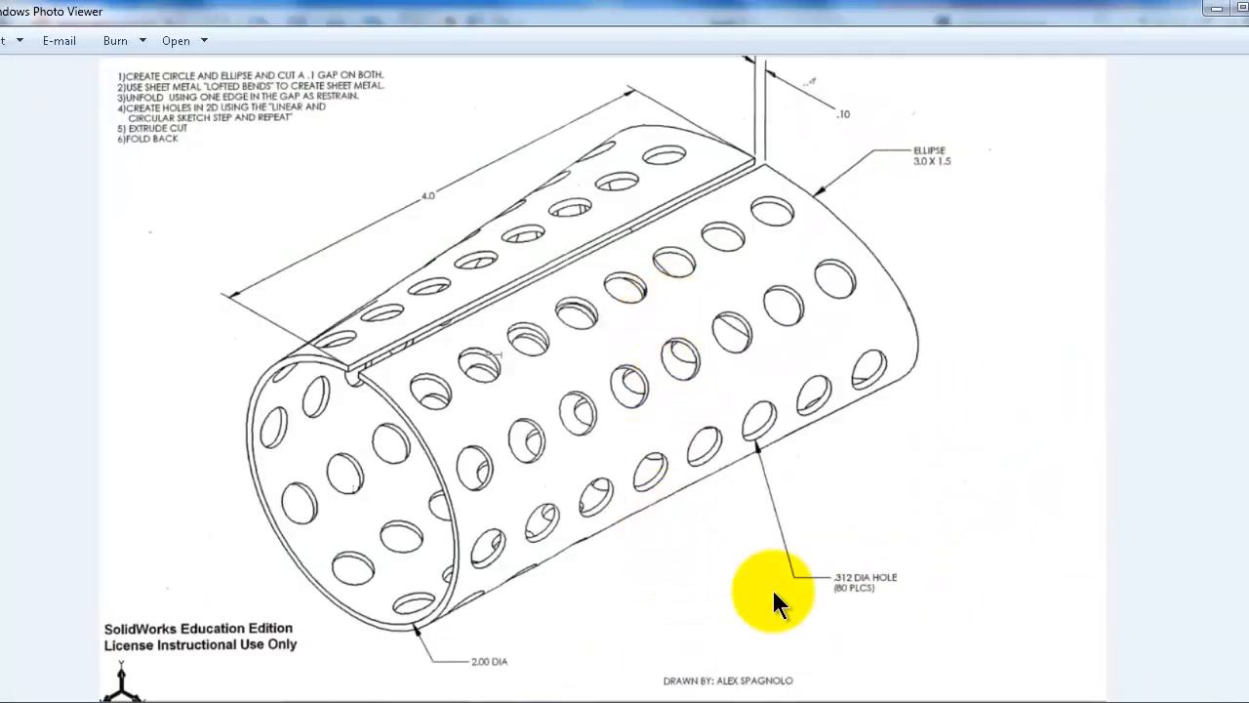
Return from the exercise drawing to the model and turn off the shadows in the shaded display.
{"action": "left_click", "coordinate": [1219, 13]}
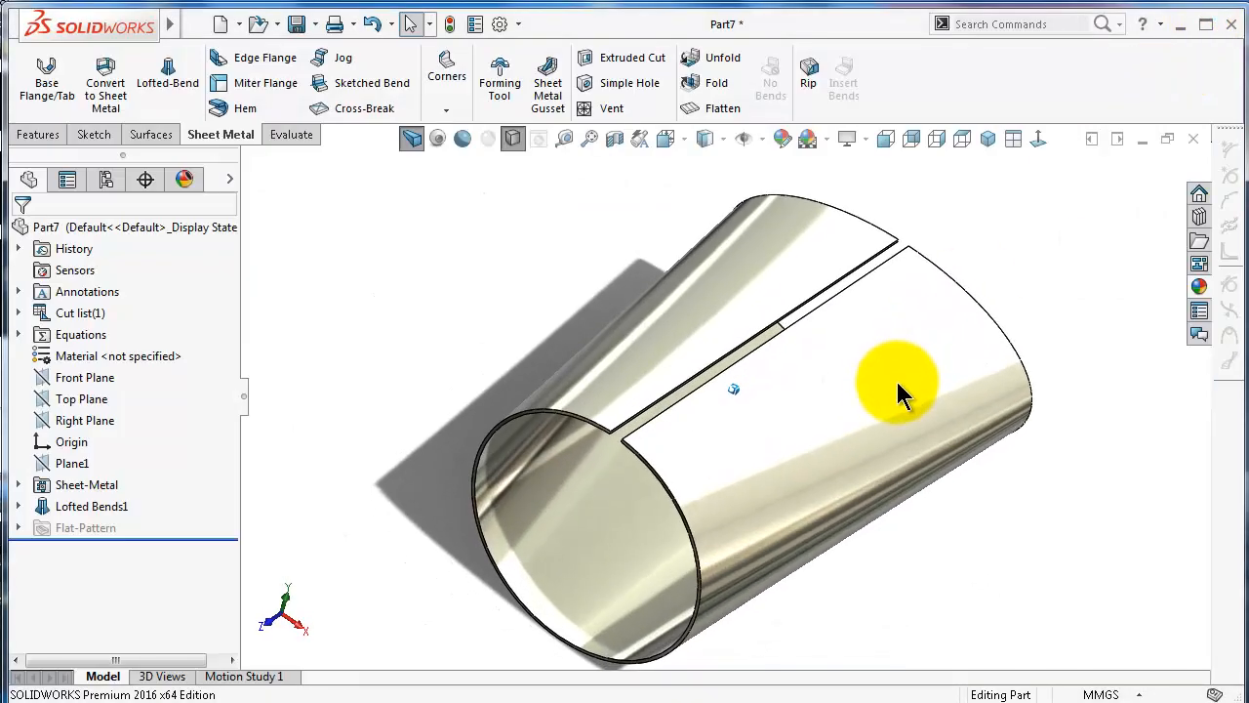
{"action": "left_click", "coordinate": [506, 135]}
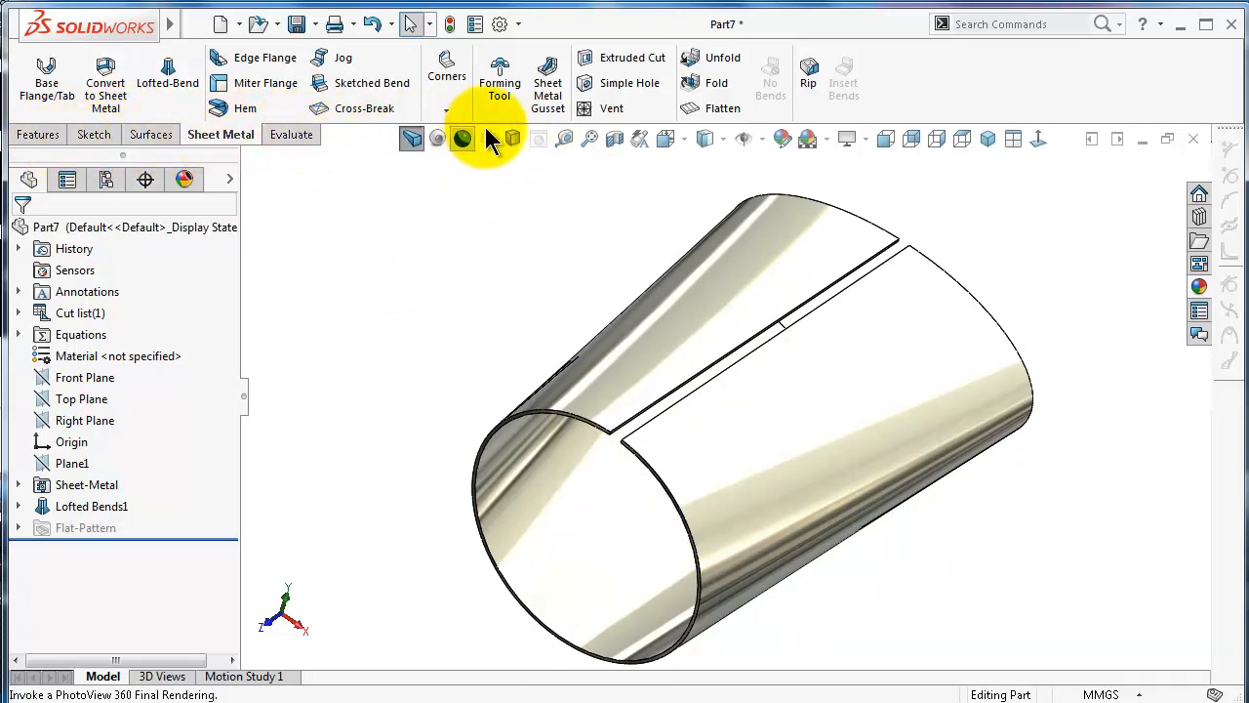
Unfold the lofted bend, using the long edge along the gap as the fixed edge and Freeform Bend1 as the bend.
{"action": "scroll", "coordinate": [798, 185], "scroll_direction": "down", "scroll_amount": 5}
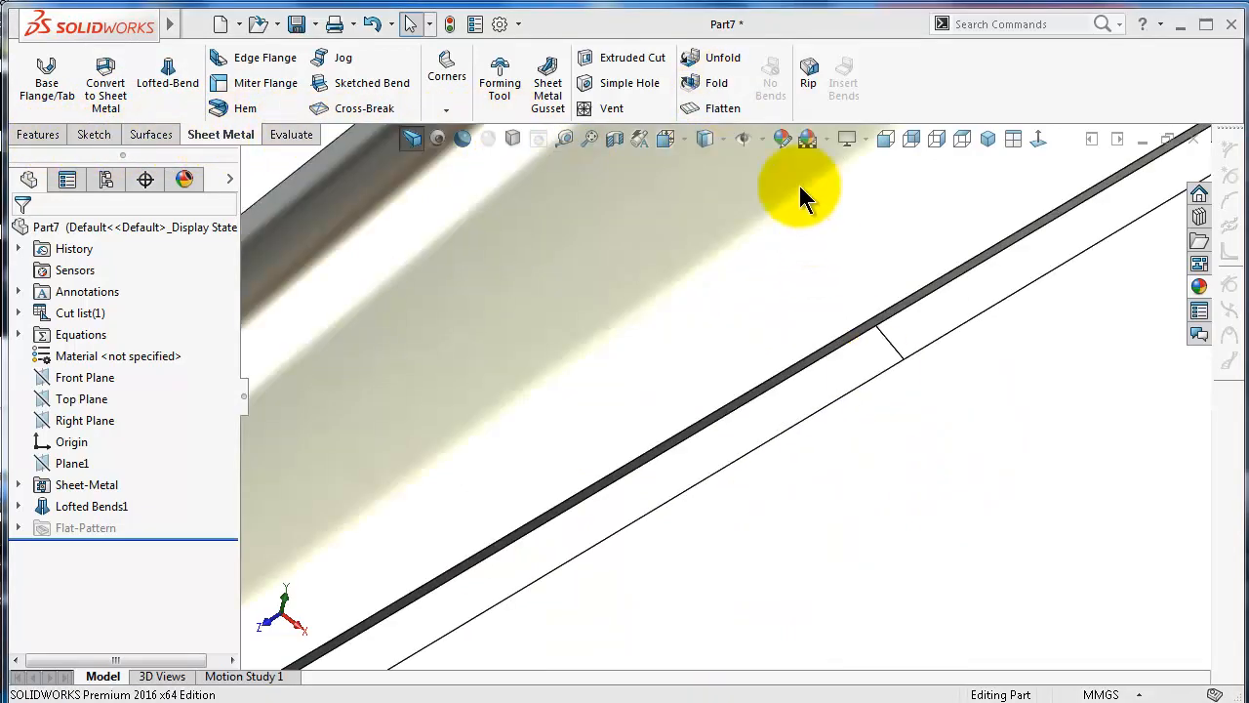
{"action": "left_click", "coordinate": [722, 58]}
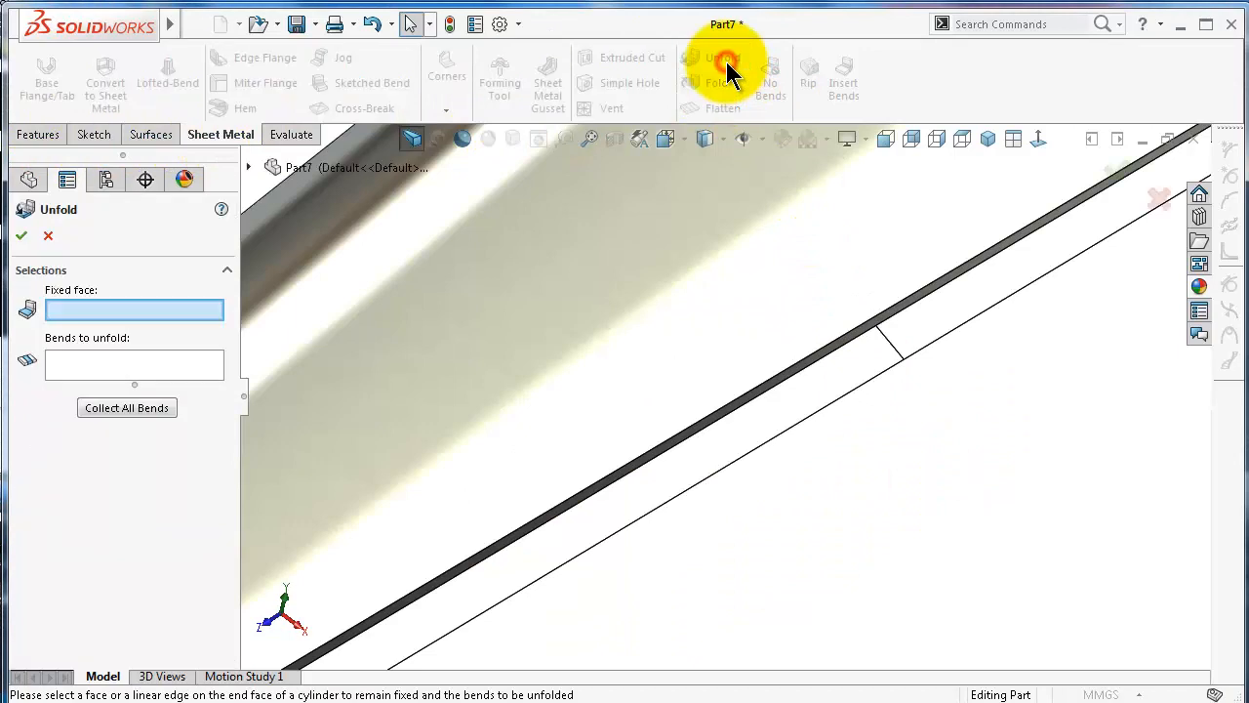
{"action": "left_click", "coordinate": [761, 408]}
{"action": "left_click", "coordinate": [161, 365]}
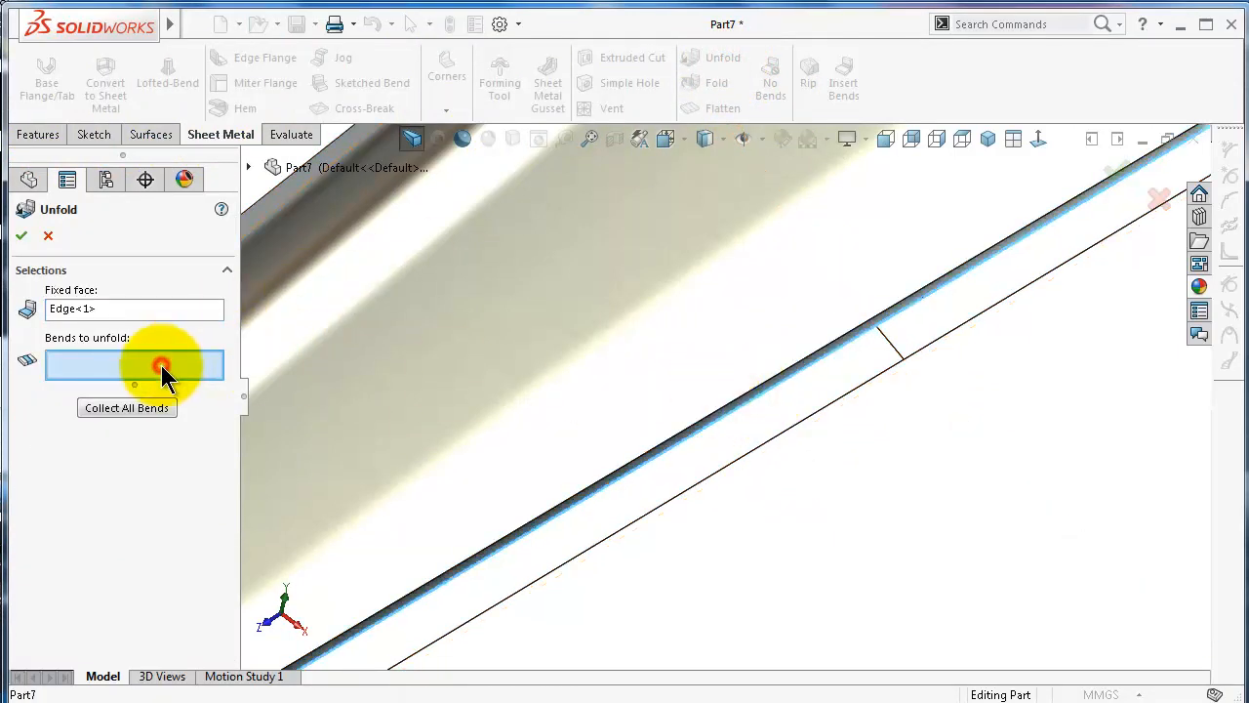
{"action": "scroll", "coordinate": [628, 371], "scroll_direction": "up", "scroll_amount": 3}
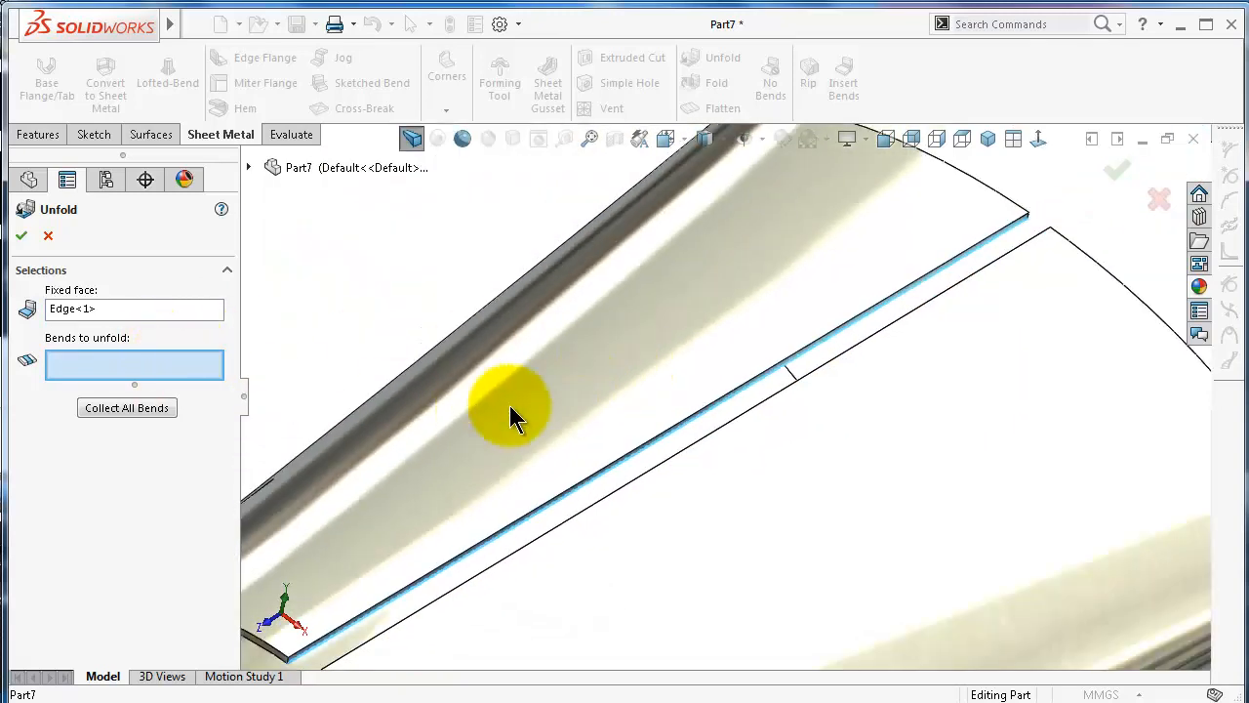
{"action": "scroll", "coordinate": [547, 400], "scroll_direction": "down", "scroll_amount": 2}
{"action": "left_click", "coordinate": [558, 394]}
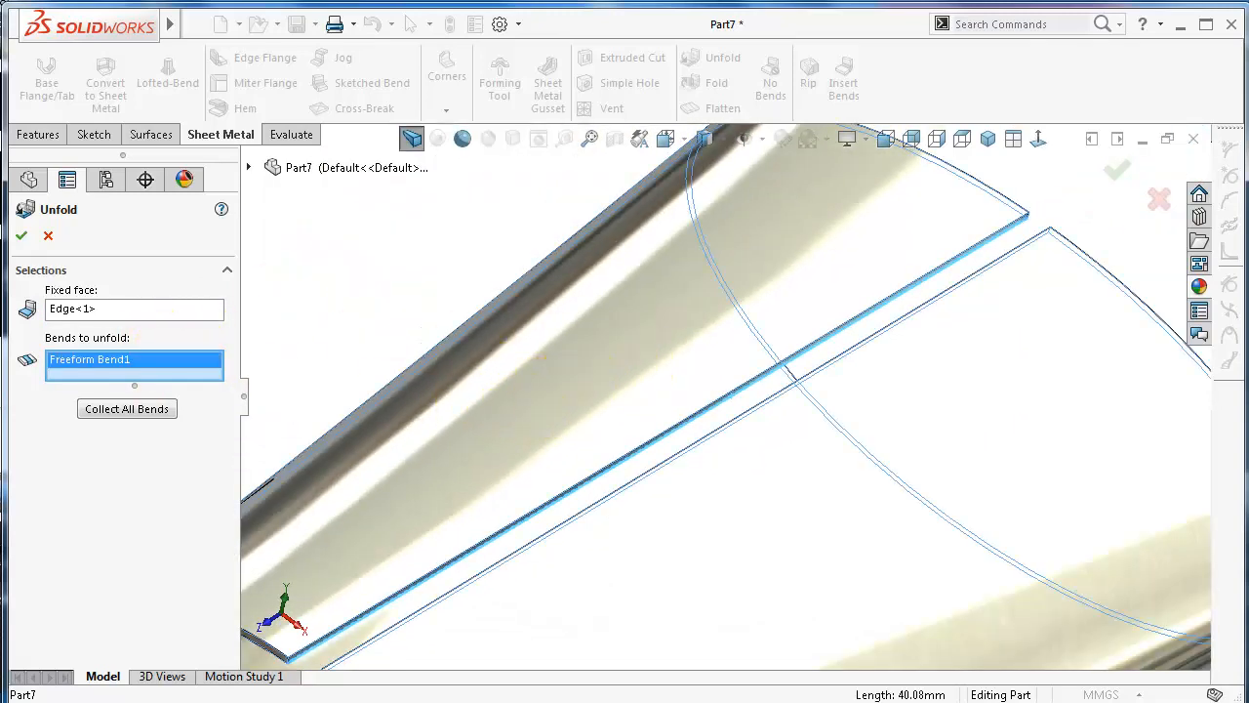
{"action": "left_click", "coordinate": [21, 237]}
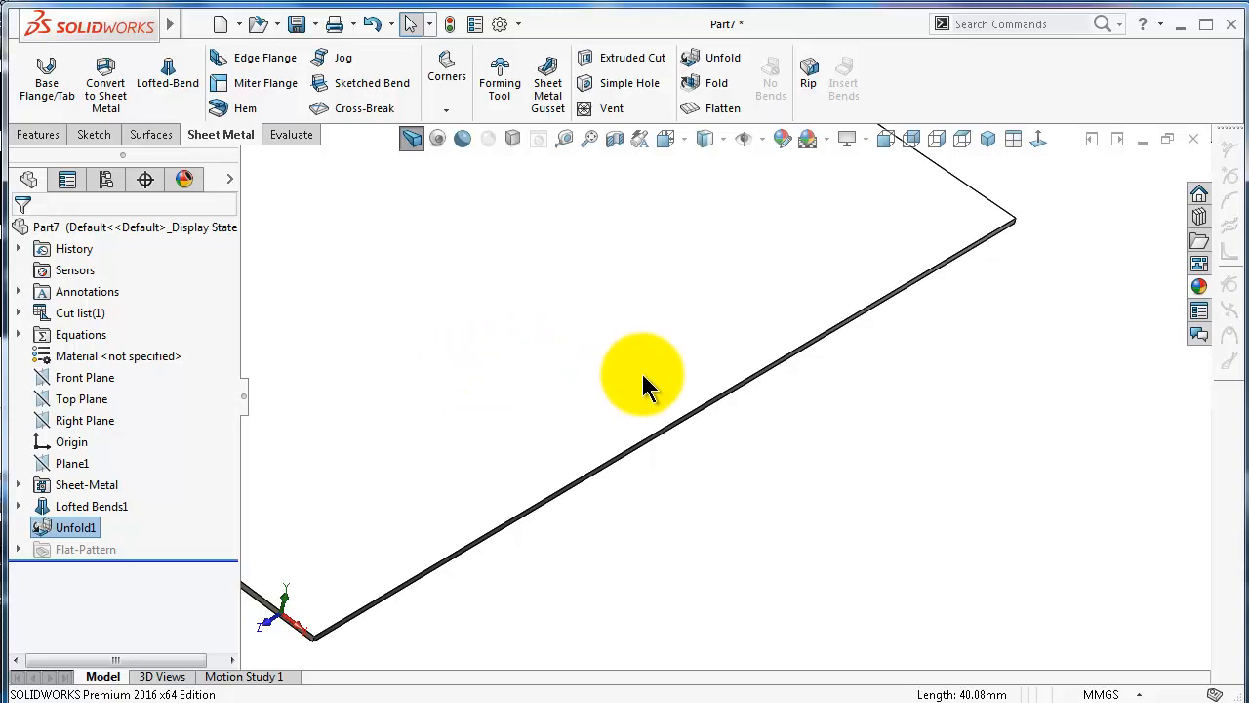
Open a new sketch on the unfolded sheet's large flat face and view it face-on.
{"action": "scroll", "coordinate": [641, 371], "scroll_direction": "up", "scroll_amount": 9}
{"action": "scroll", "coordinate": [513, 272], "scroll_direction": "down", "scroll_amount": 1}
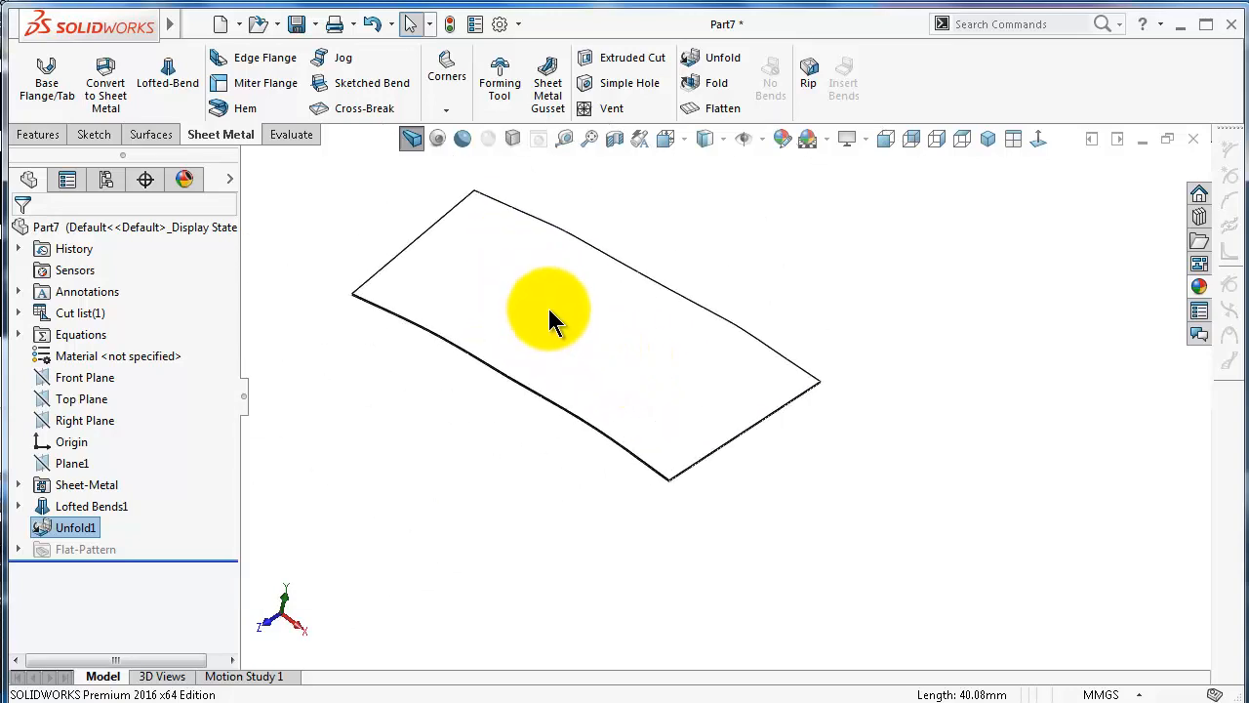
{"action": "scroll", "coordinate": [597, 343], "scroll_direction": "down", "scroll_amount": 3}
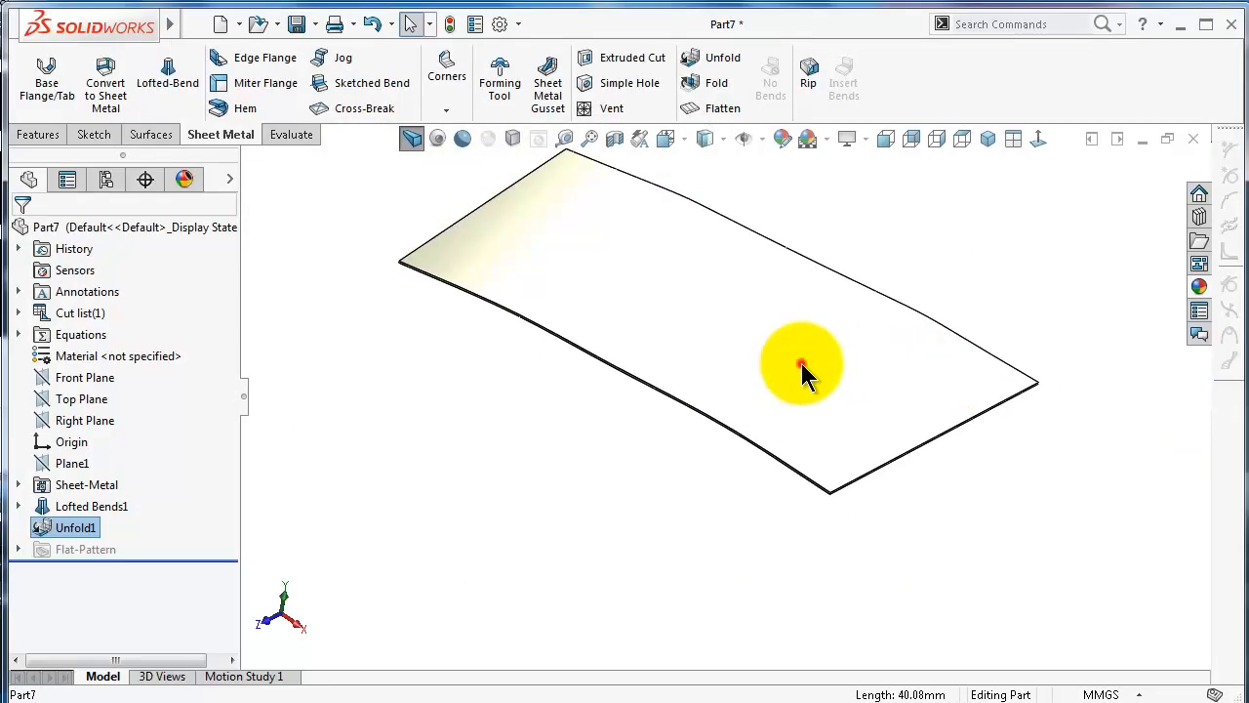
{"action": "left_click", "coordinate": [810, 369]}
{"action": "left_click", "coordinate": [877, 312]}
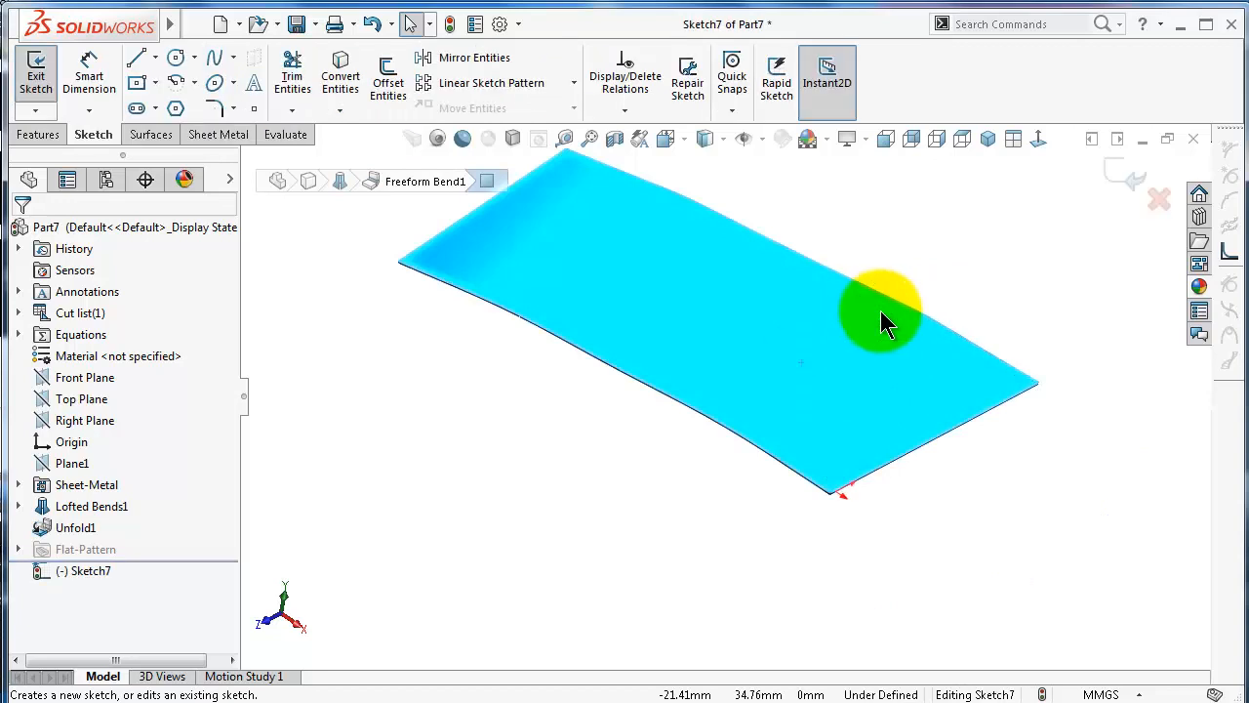
{"action": "left_click", "coordinate": [1041, 140]}
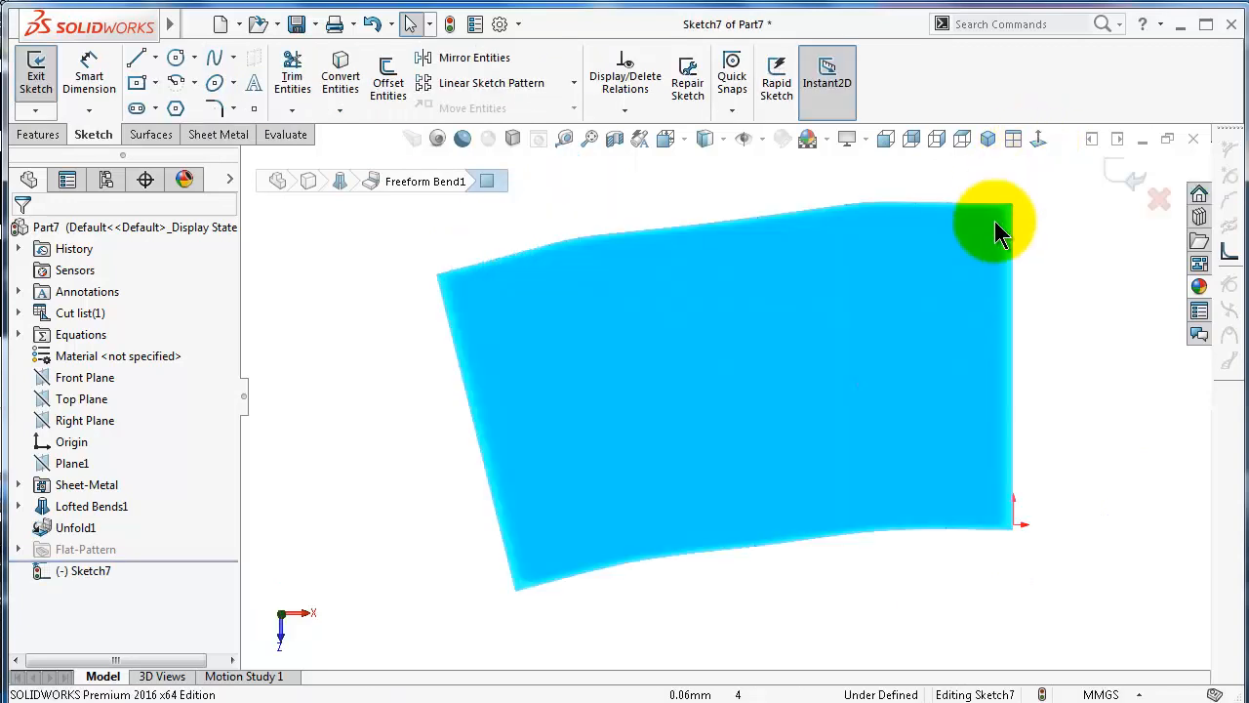
{"action": "scroll", "coordinate": [1015, 538], "scroll_direction": "down", "scroll_amount": 3}
{"action": "scroll", "coordinate": [937, 454], "scroll_direction": "up", "scroll_amount": 3}
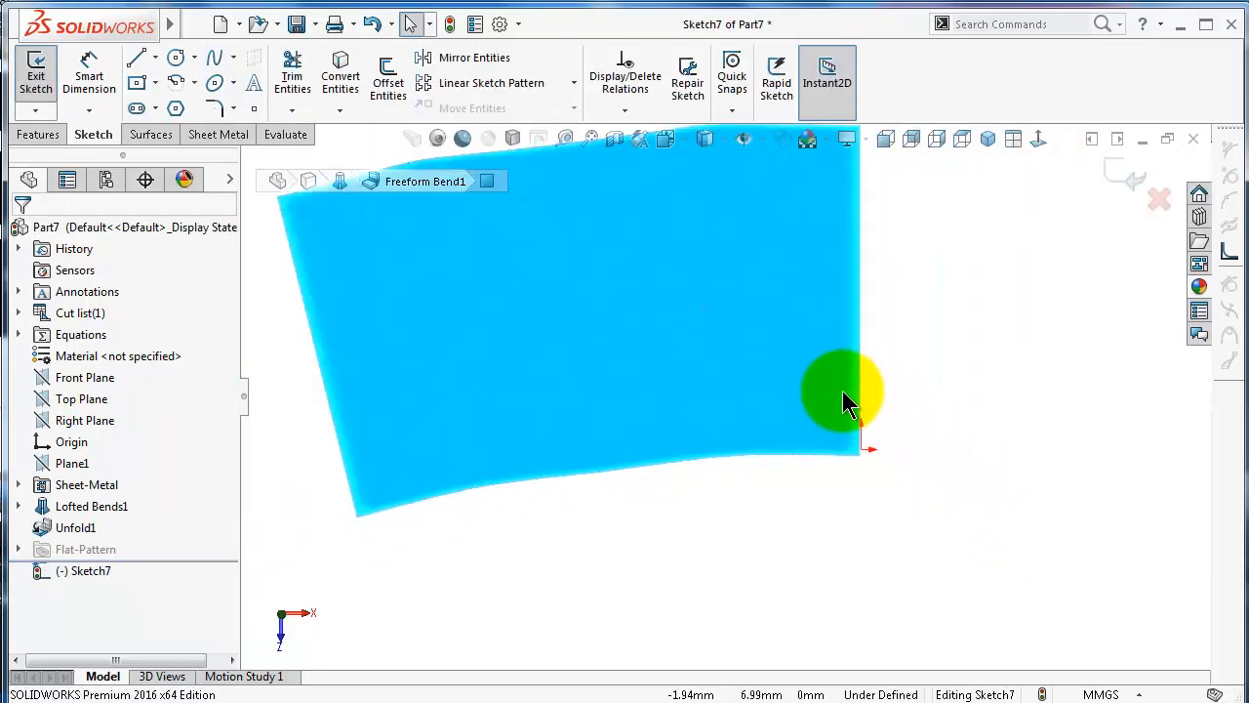
{"action": "scroll", "coordinate": [818, 388], "scroll_direction": "down", "scroll_amount": 2}
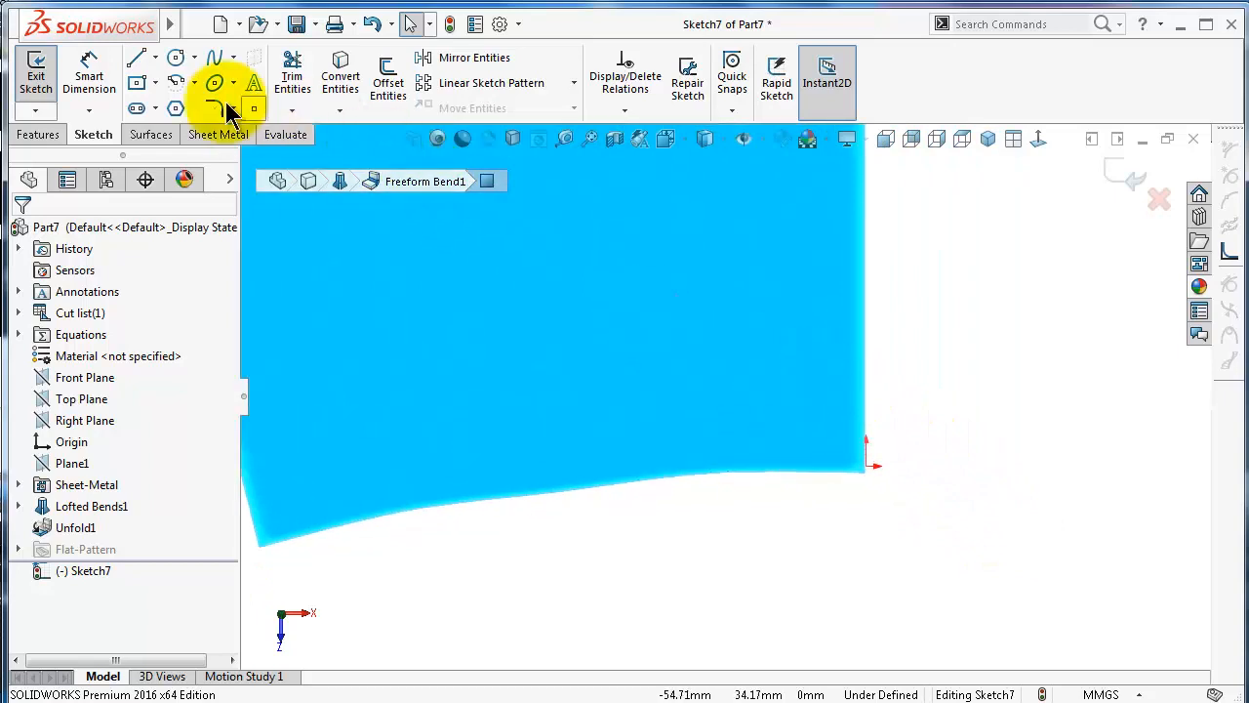
Sketch a circle about 4.65 mm in diameter inside the sheet, near the corner at the sketch origin.
{"action": "left_click", "coordinate": [176, 60]}
{"action": "scroll", "coordinate": [827, 449], "scroll_direction": "down", "scroll_amount": 1}
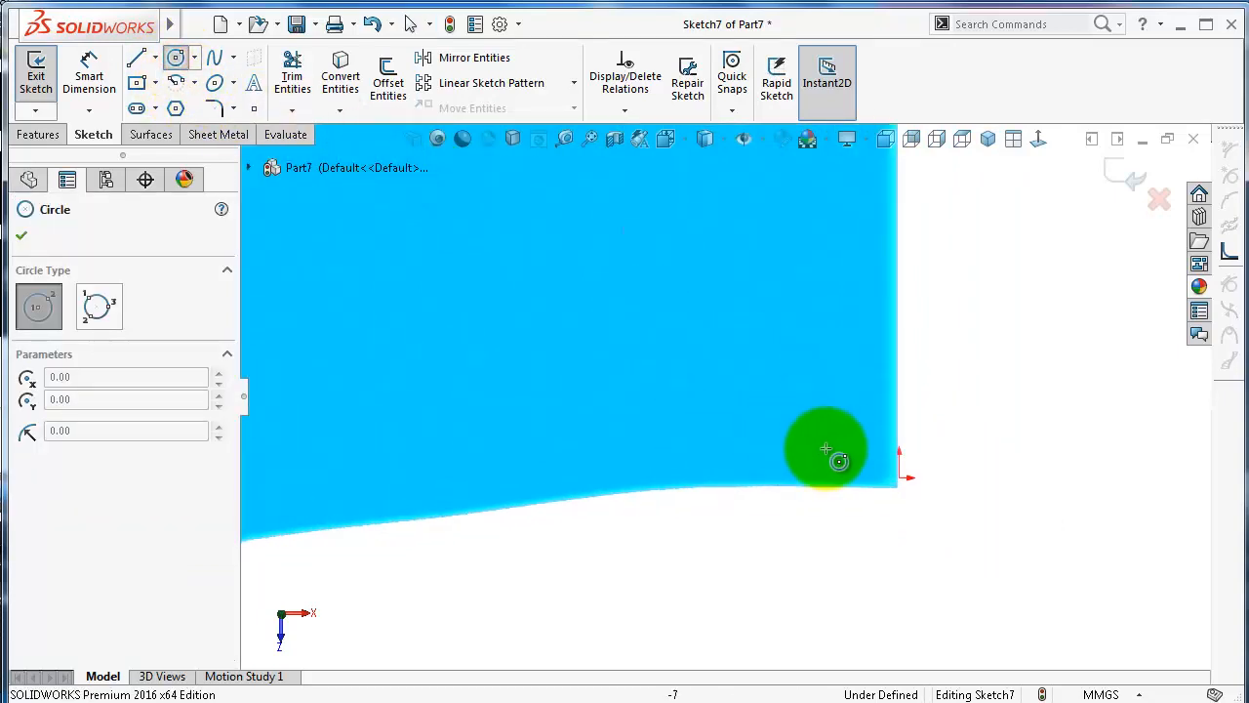
{"action": "left_click", "coordinate": [832, 432]}
{"action": "left_click", "coordinate": [839, 418]}
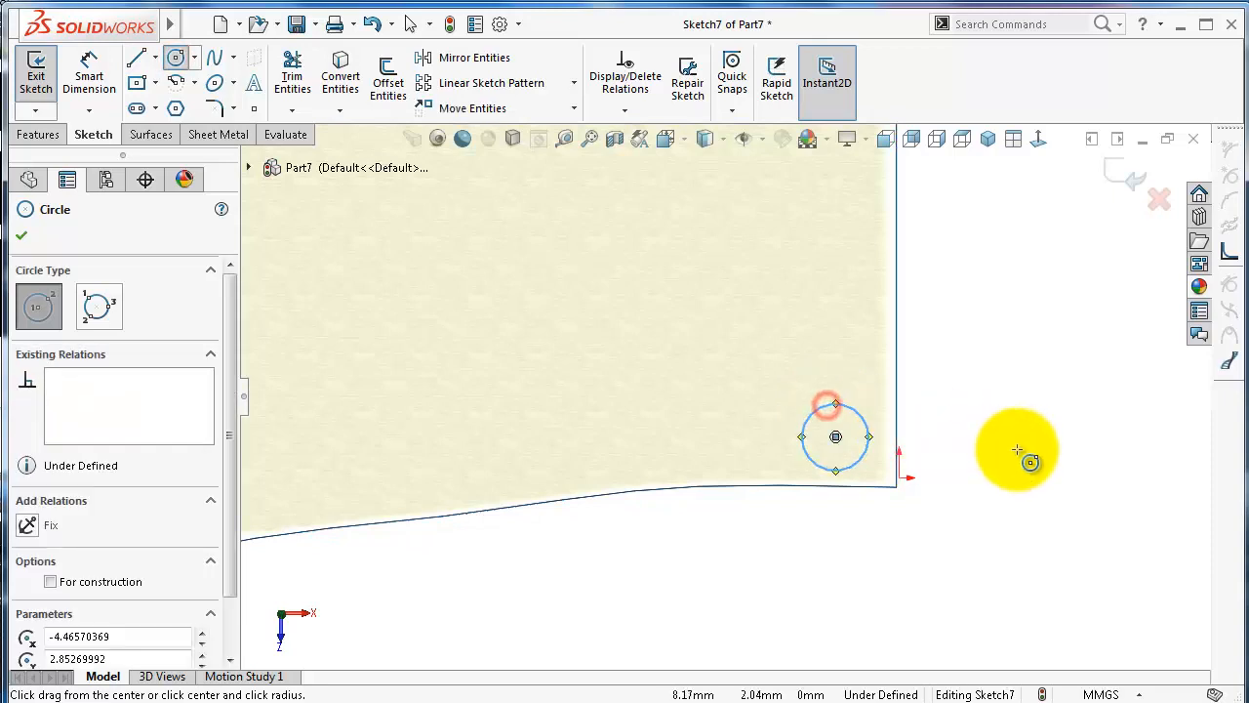
Dimension the circle's diameter and set it to 3.12 mm.
{"action": "right_click_drag", "start_coordinate": [1018, 446], "coordinate": [988, 332]}
{"action": "left_click", "coordinate": [865, 423]}
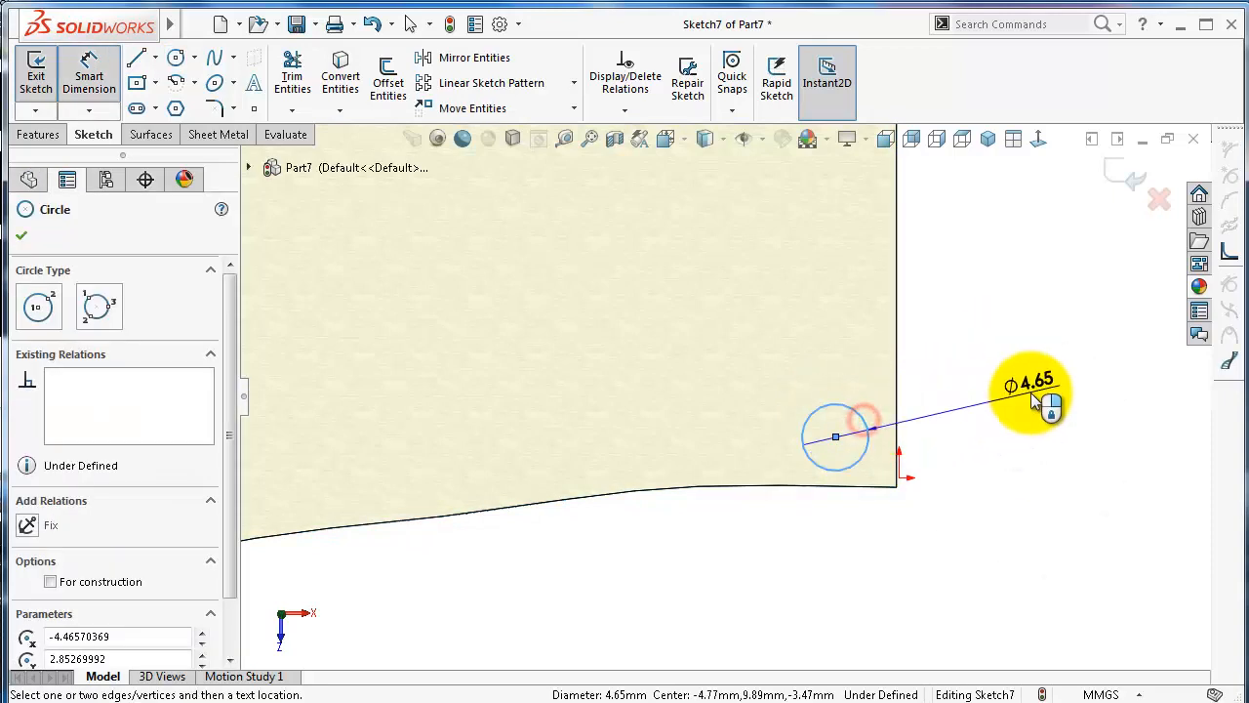
{"action": "left_click", "coordinate": [1038, 396]}
{"action": "type", "text": "3"}
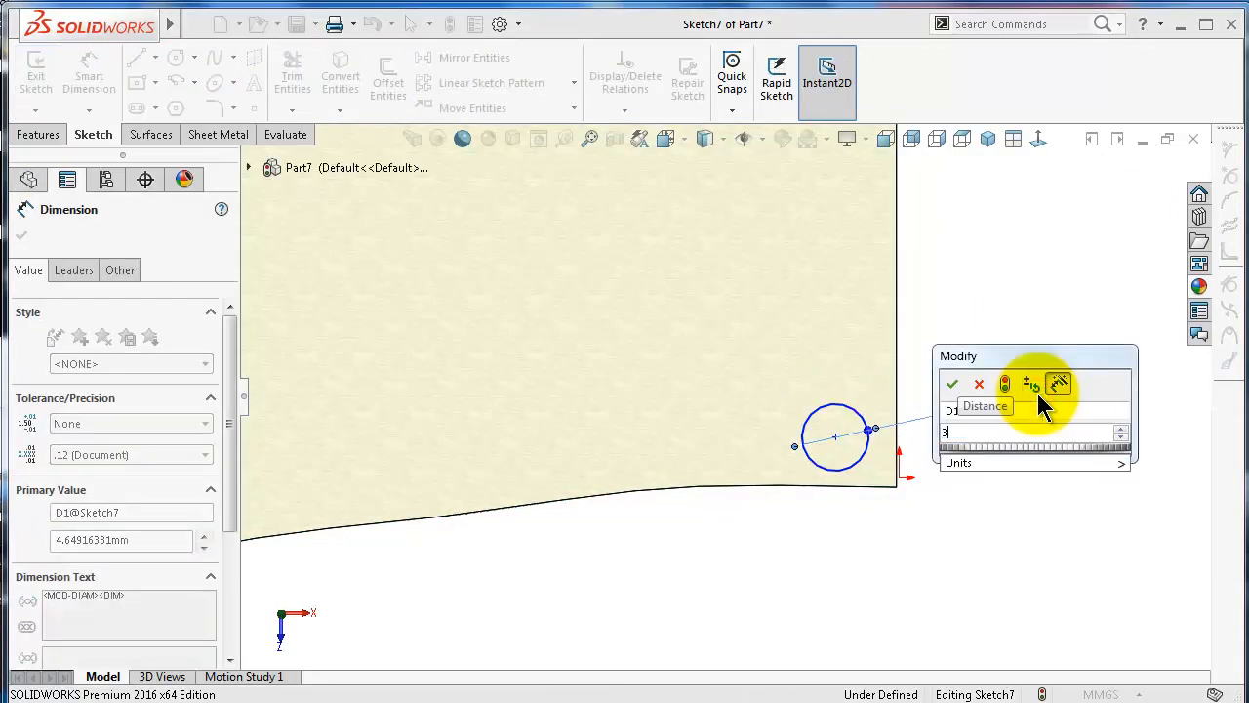
{"action": "type", "text": ".12"}
{"action": "key", "text": "Return"}
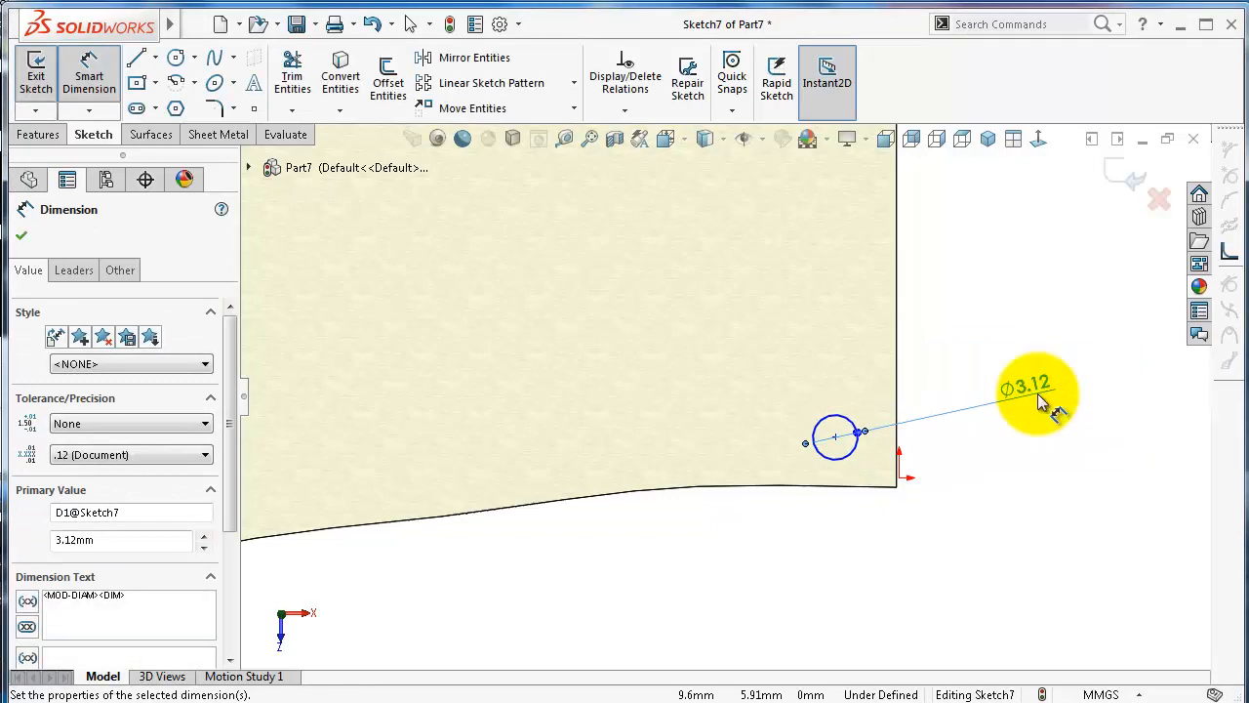
Dimension the circle's centre from the sketch origin at 2.5 mm vertically and 5 mm horizontally.
{"action": "left_click", "coordinate": [836, 438]}
{"action": "left_click", "coordinate": [899, 485]}
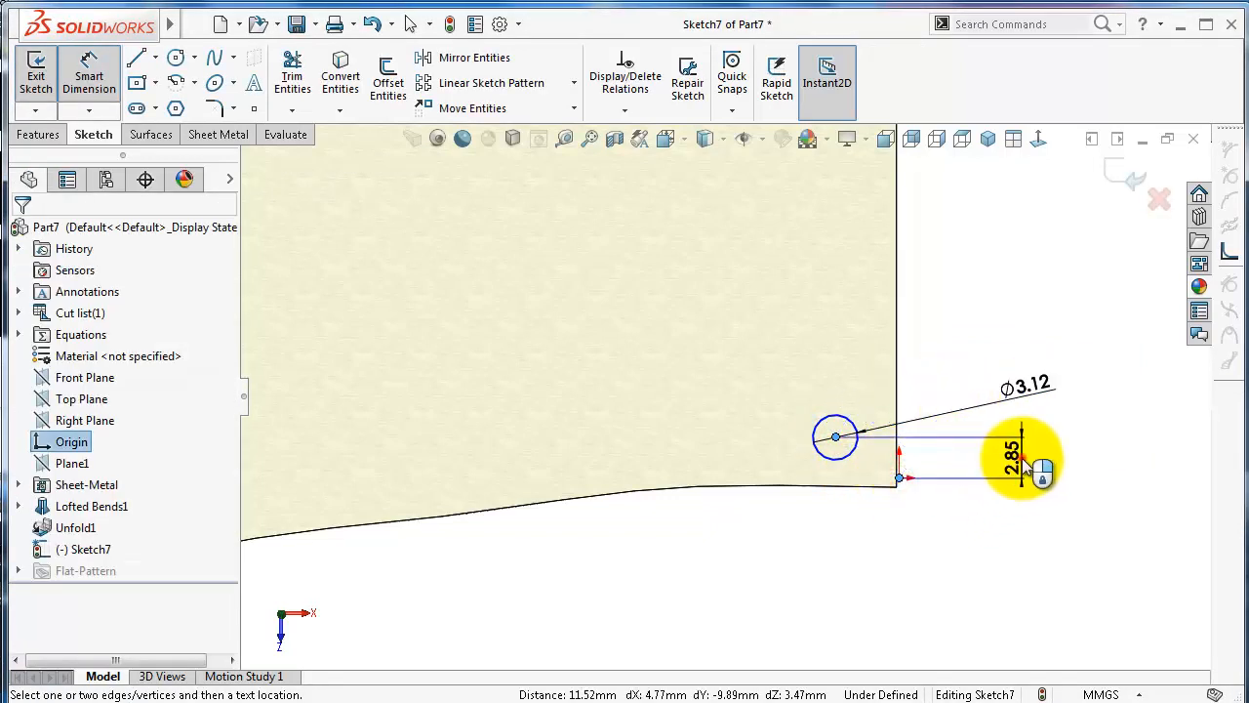
{"action": "left_click", "coordinate": [1022, 461]}
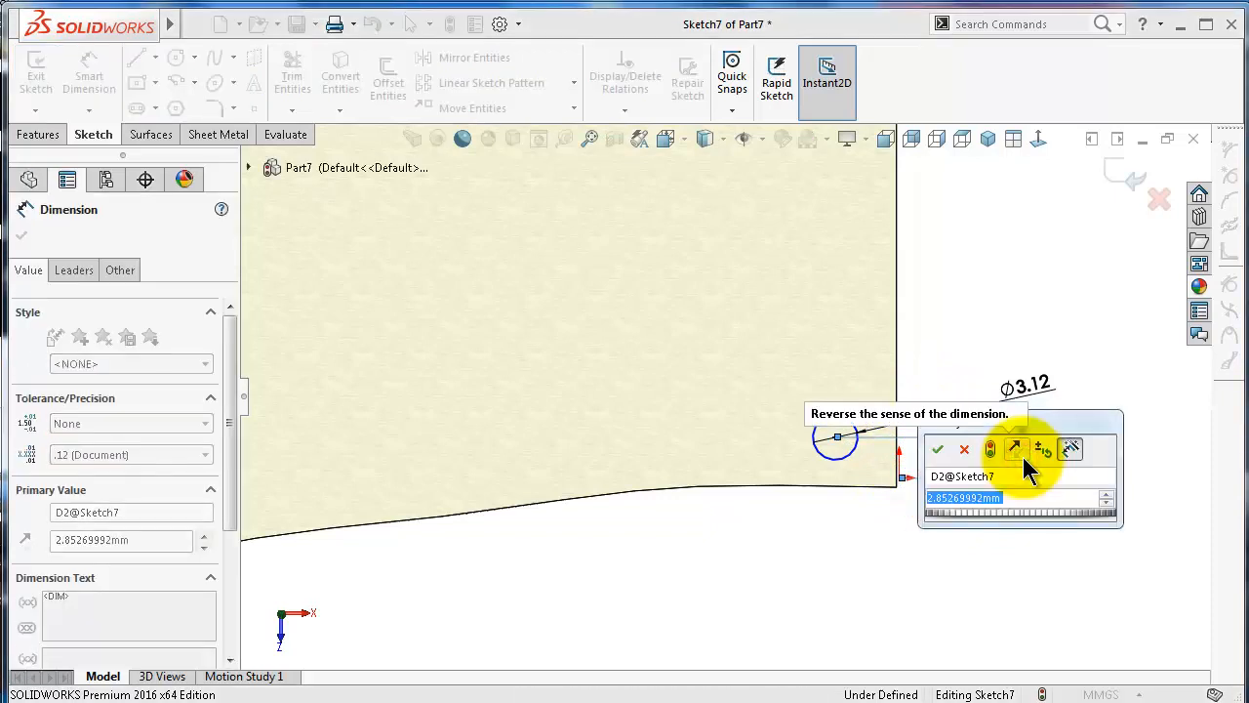
{"action": "type", "text": "2.5"}
{"action": "key", "text": "Return"}
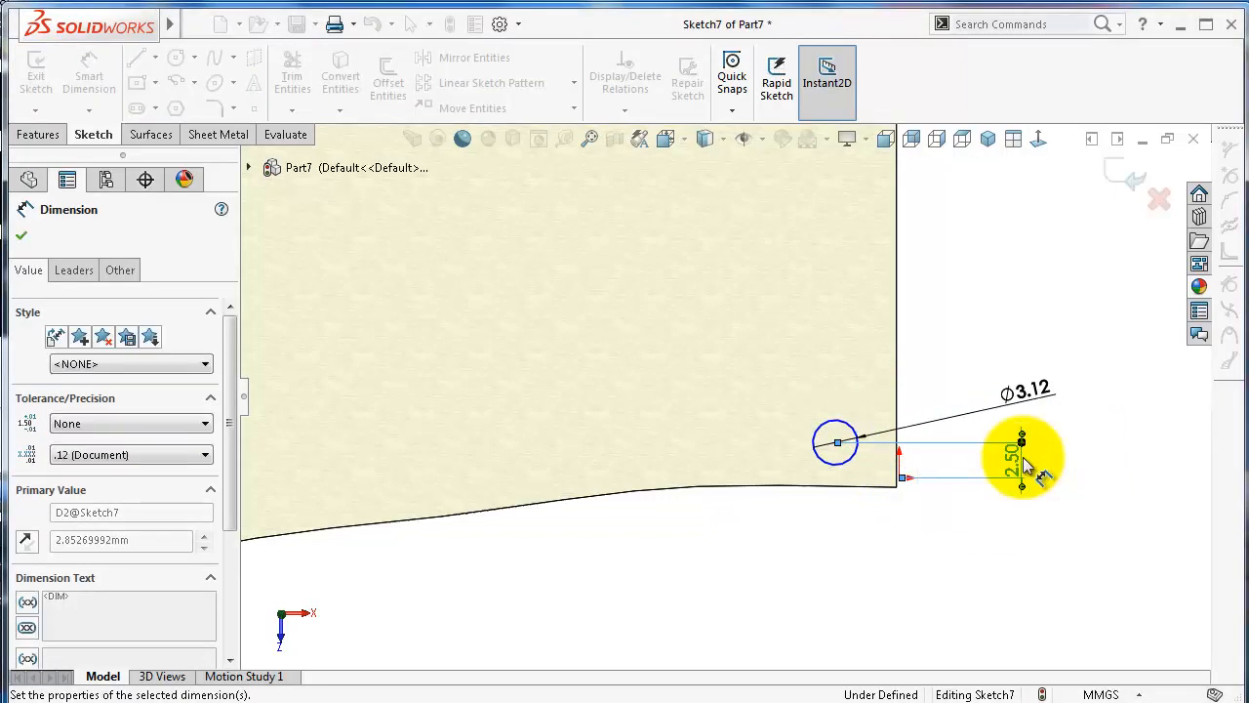
{"action": "left_click", "coordinate": [883, 492]}
{"action": "left_click", "coordinate": [890, 533]}
{"action": "type", "text": "5"}
{"action": "key", "text": "Return"}
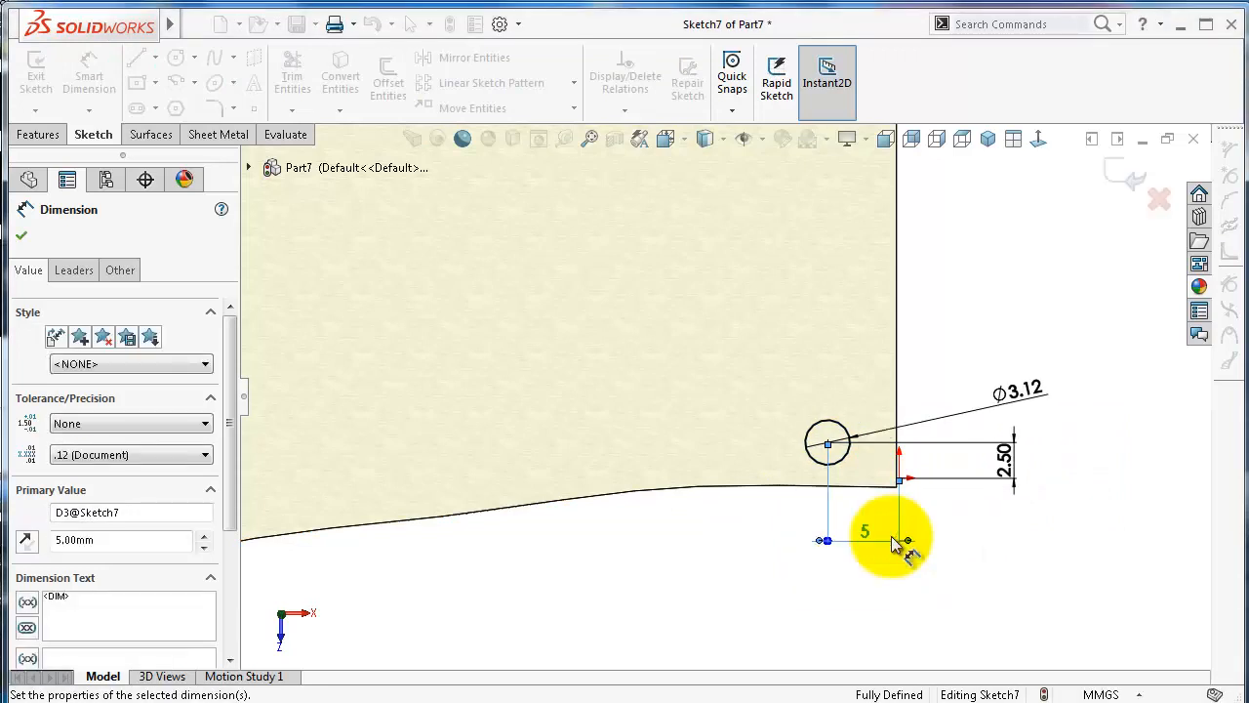
Set the vertical distance between the circle's centre and the origin to 5 mm.
{"action": "double_click", "coordinate": [1015, 454]}
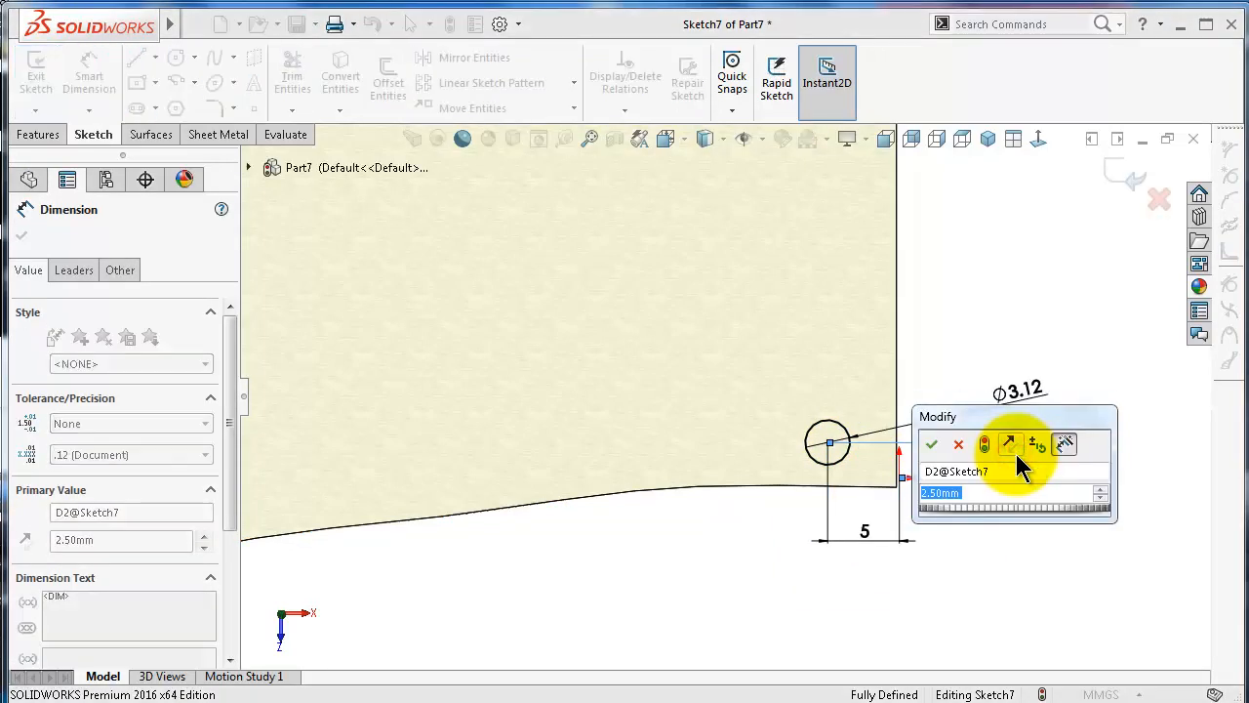
{"action": "type", "text": "5"}
{"action": "key", "text": "Return"}
Cut the circle through the sheet with a blind 10 mm Extruded Cut, keeping Normal cut enabled.
{"action": "scroll", "coordinate": [981, 338], "scroll_direction": "up", "scroll_amount": 5}
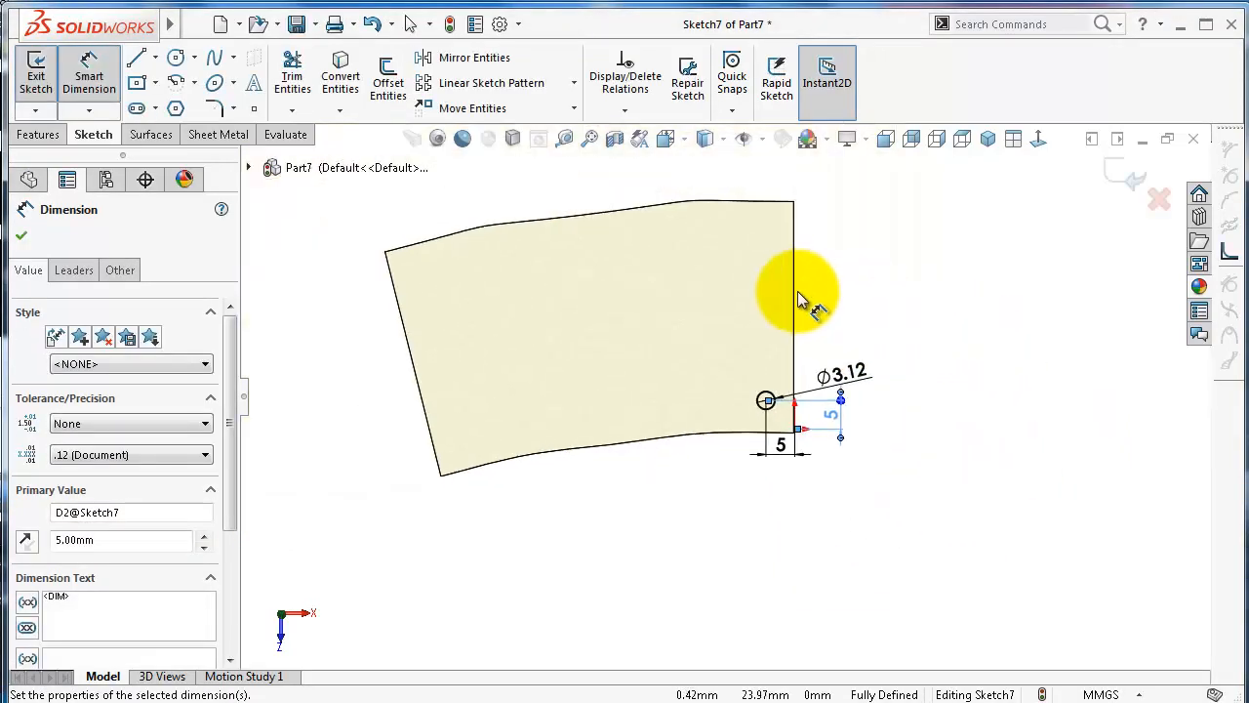
{"action": "scroll", "coordinate": [797, 290], "scroll_direction": "down", "scroll_amount": 2}
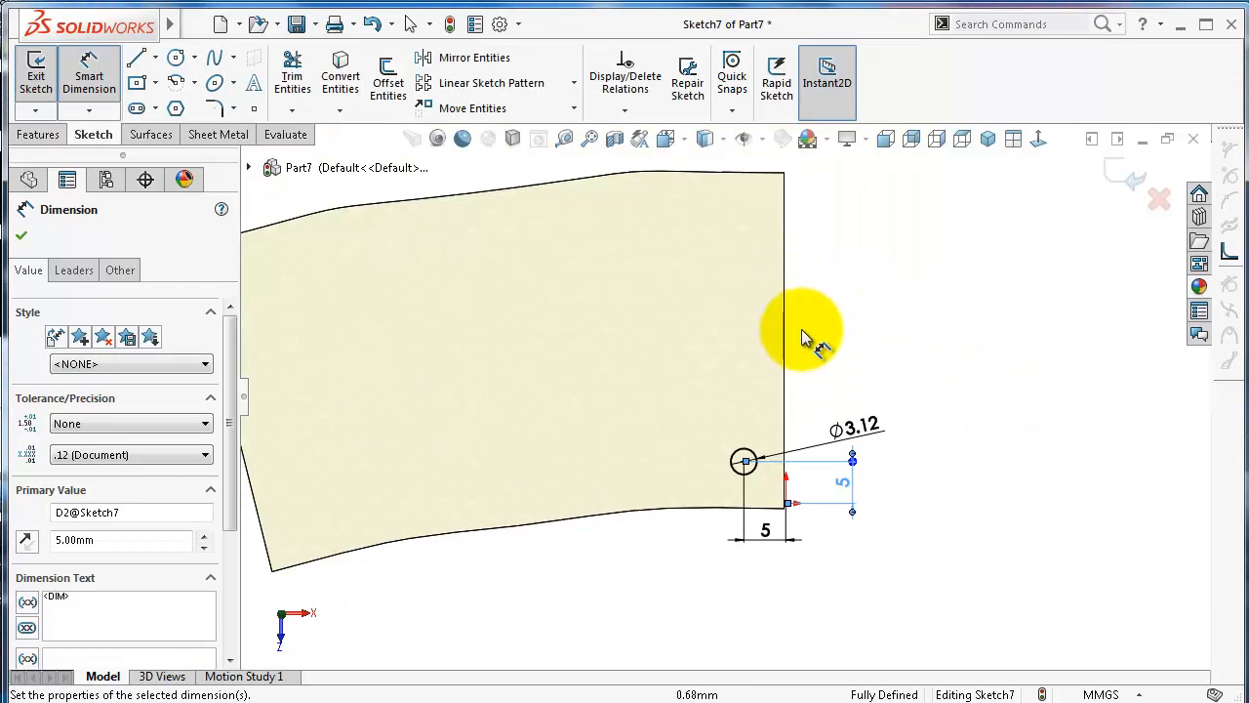
{"action": "left_click", "coordinate": [35, 137]}
{"action": "left_click", "coordinate": [244, 139]}
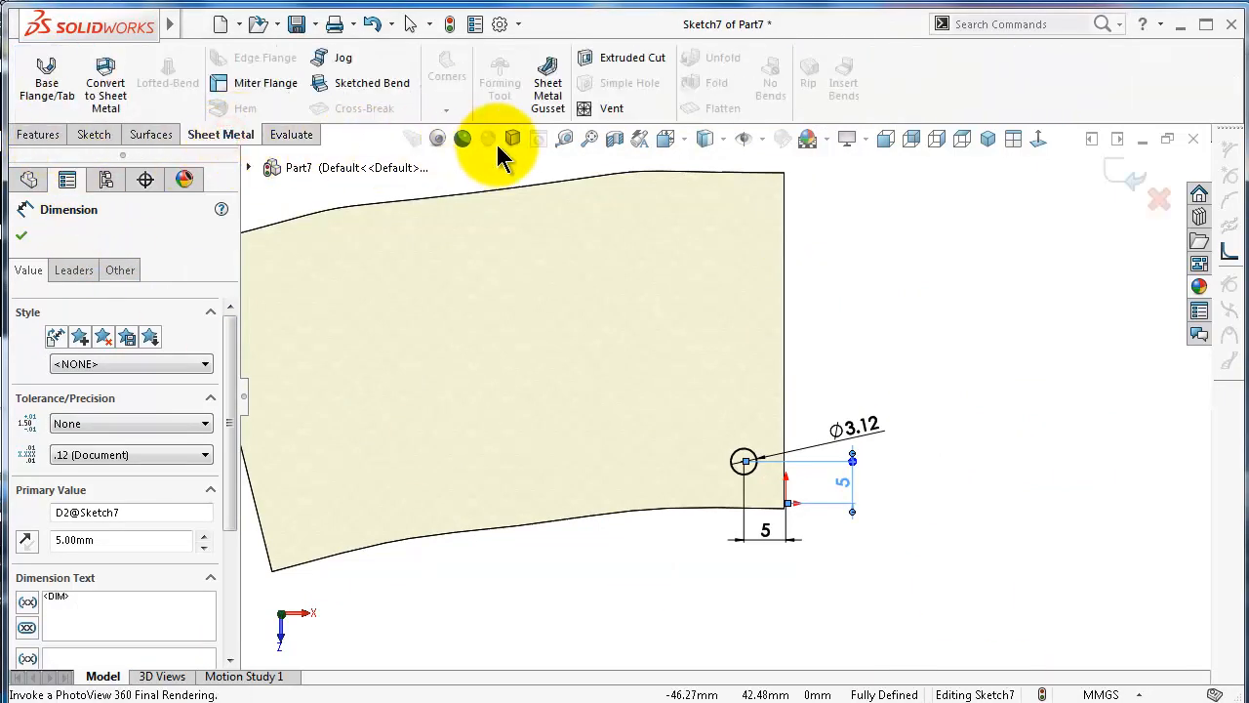
{"action": "left_click", "coordinate": [622, 59]}
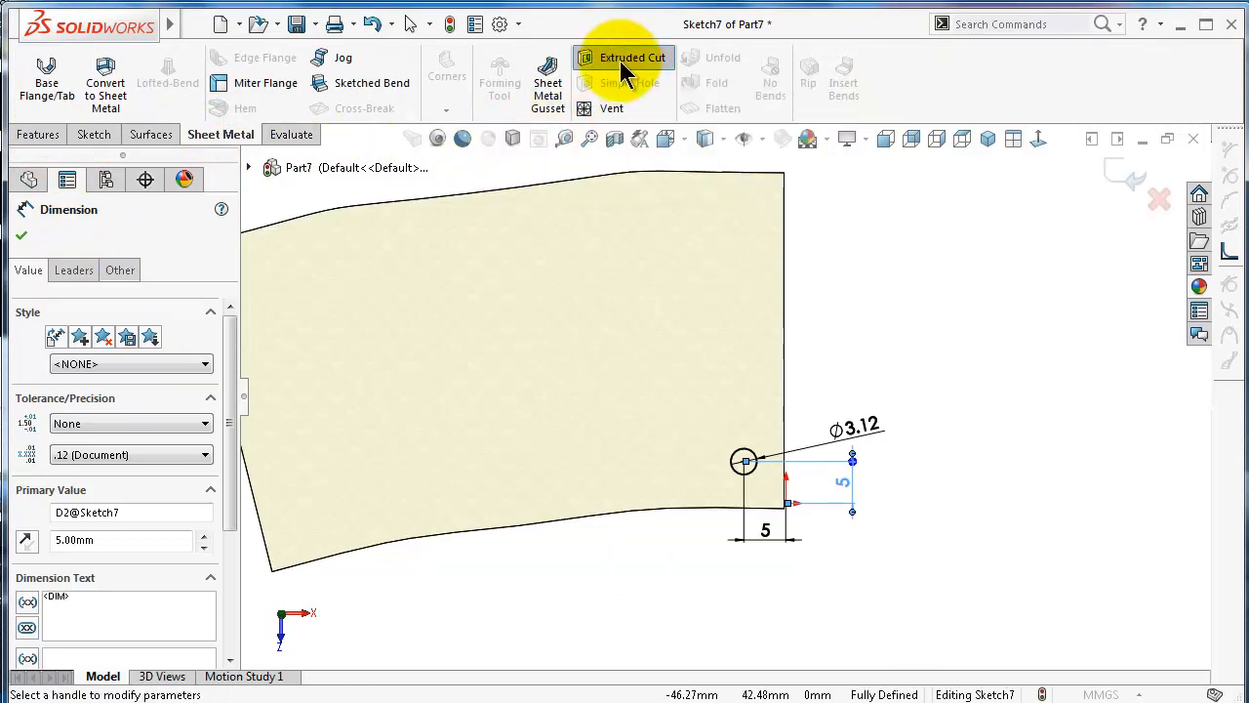
{"action": "left_click", "coordinate": [23, 235]}
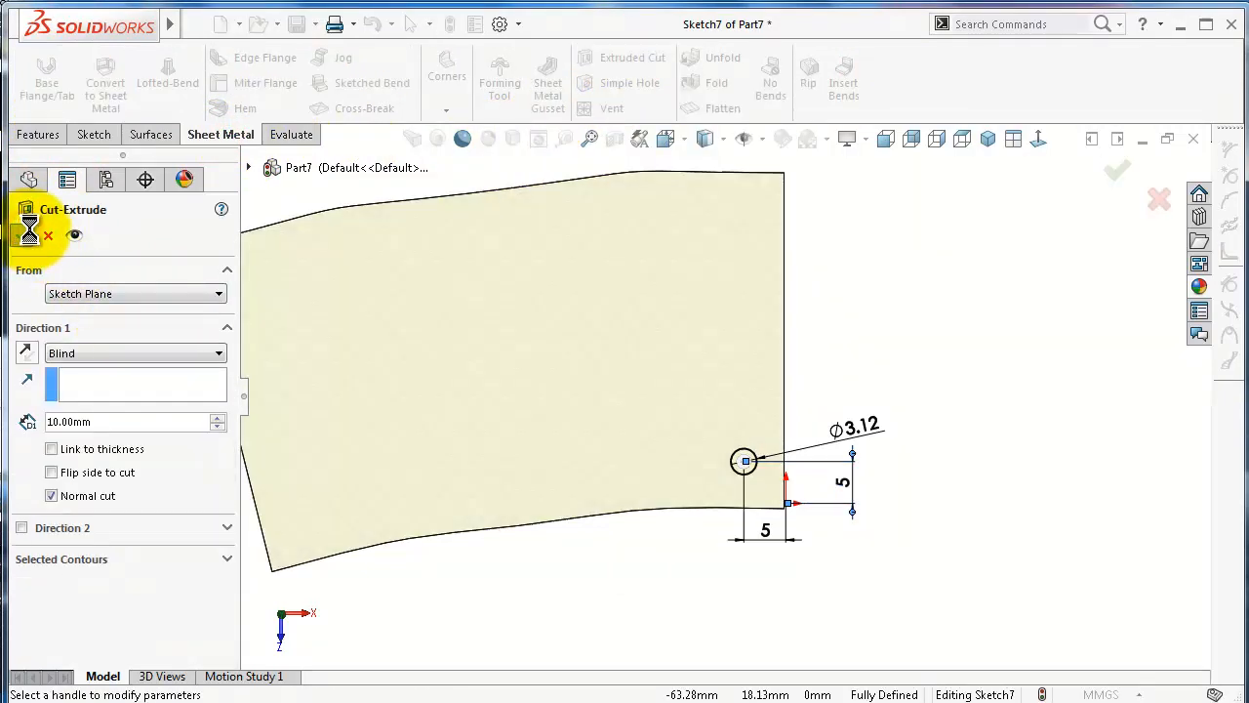
{"action": "left_click", "coordinate": [925, 466]}
{"action": "mouse_move", "coordinate": [925, 466]}
{"action": "middle_mouse_down"}
{"action": "mouse_move", "coordinate": [831, 466]}
{"action": "mouse_move", "coordinate": [823, 500]}
{"action": "middle_mouse_up"}
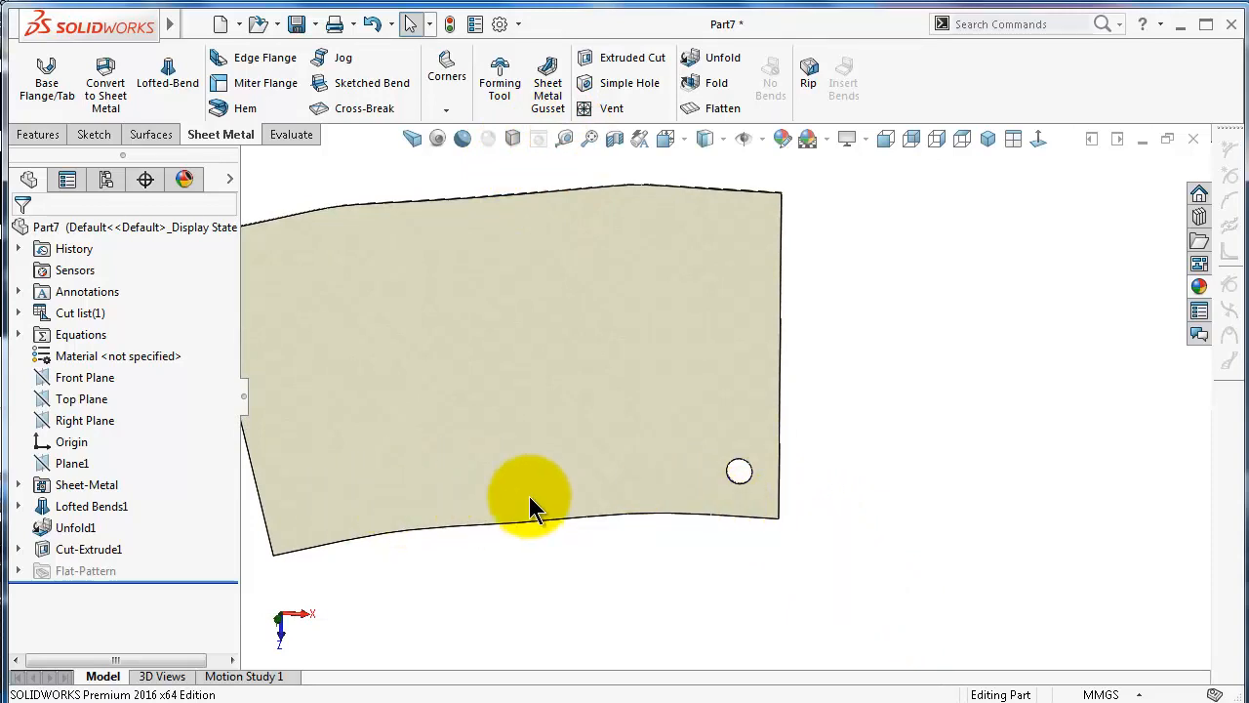
{"action": "mouse_move", "coordinate": [529, 496]}
{"action": "middle_mouse_down"}
{"action": "mouse_move", "coordinate": [625, 396]}
{"action": "mouse_move", "coordinate": [638, 362]}
{"action": "middle_mouse_up"}
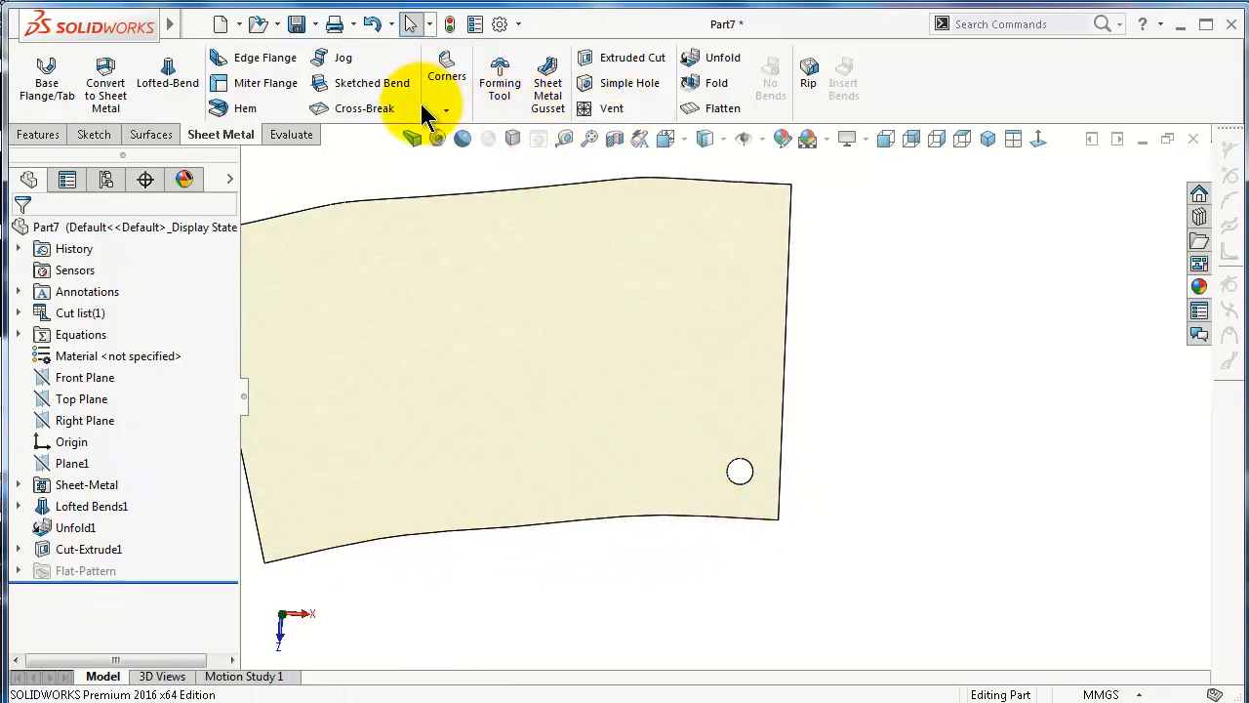
Start a Curve Driven Pattern of the cut hole along the sheet's long curved edge nearest the hole.
{"action": "left_click", "coordinate": [39, 136]}
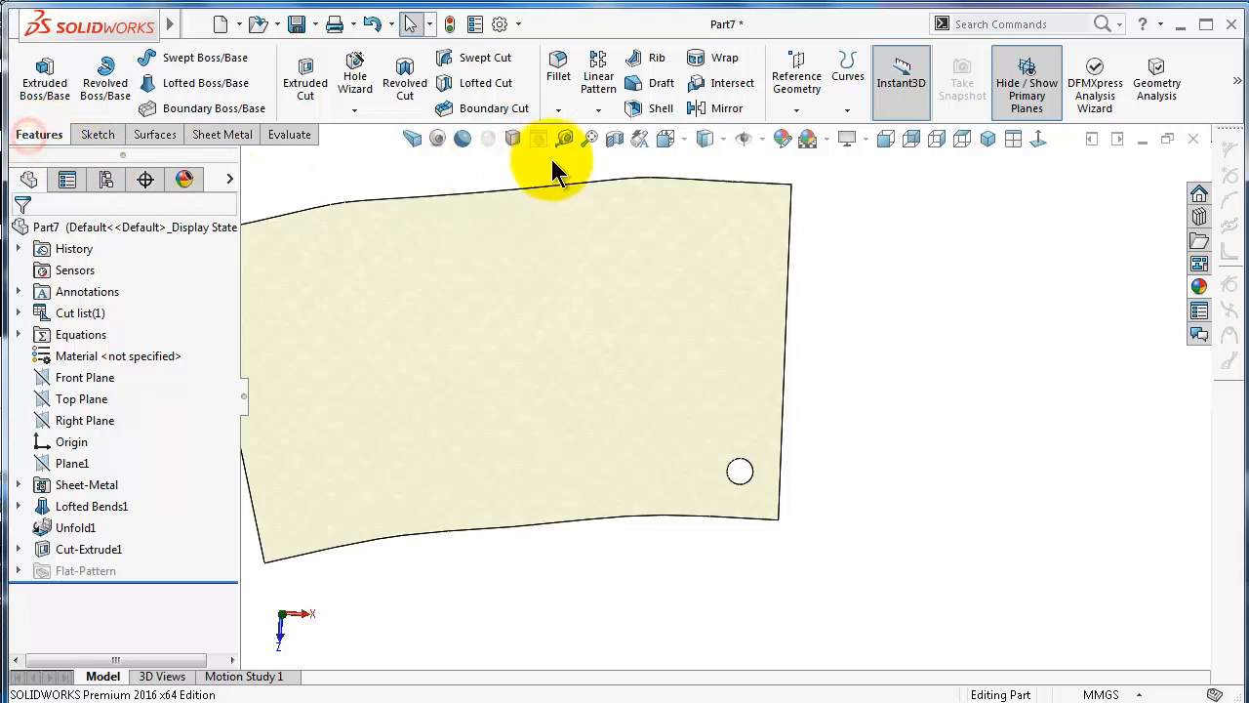
{"action": "left_click", "coordinate": [598, 111]}
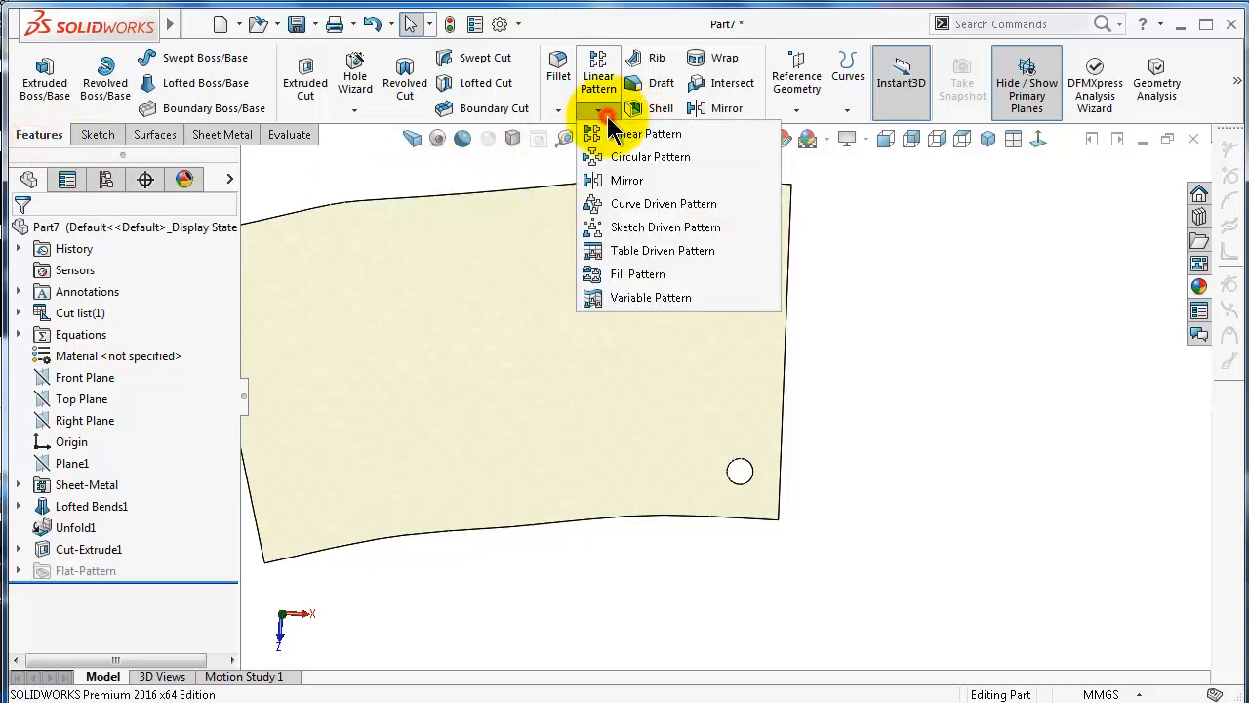
{"action": "left_click", "coordinate": [649, 207]}
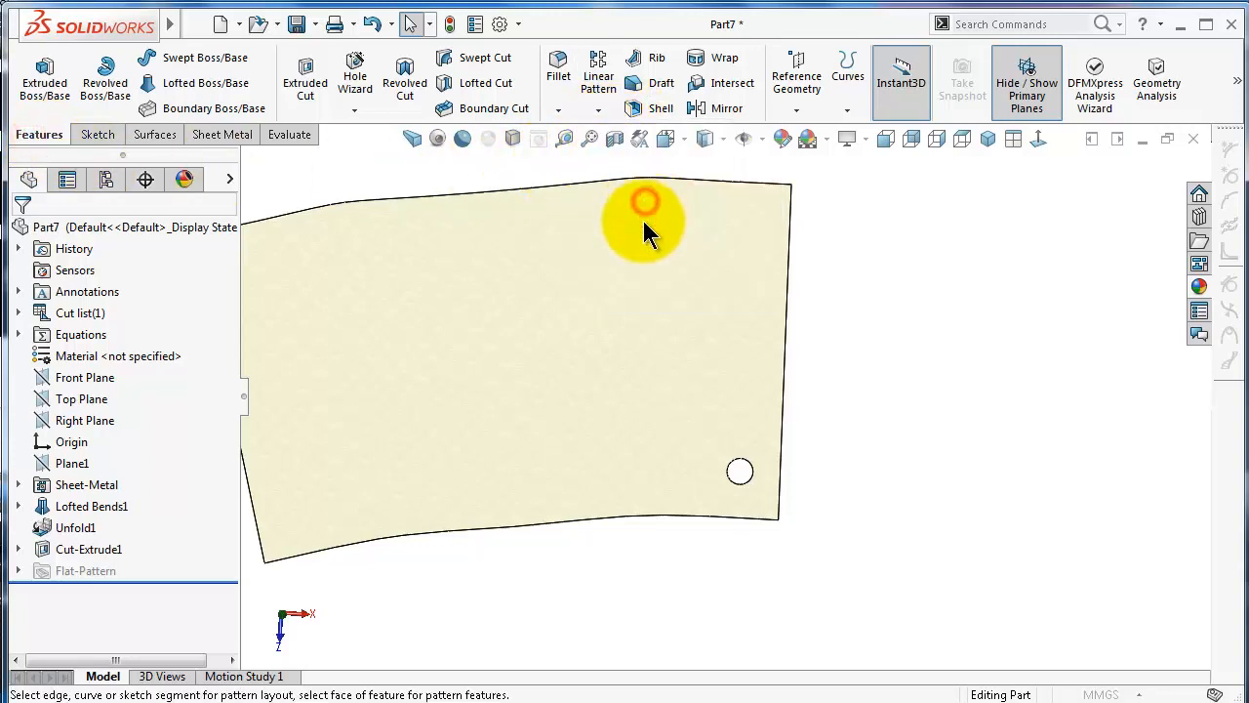
{"action": "left_click", "coordinate": [569, 523]}
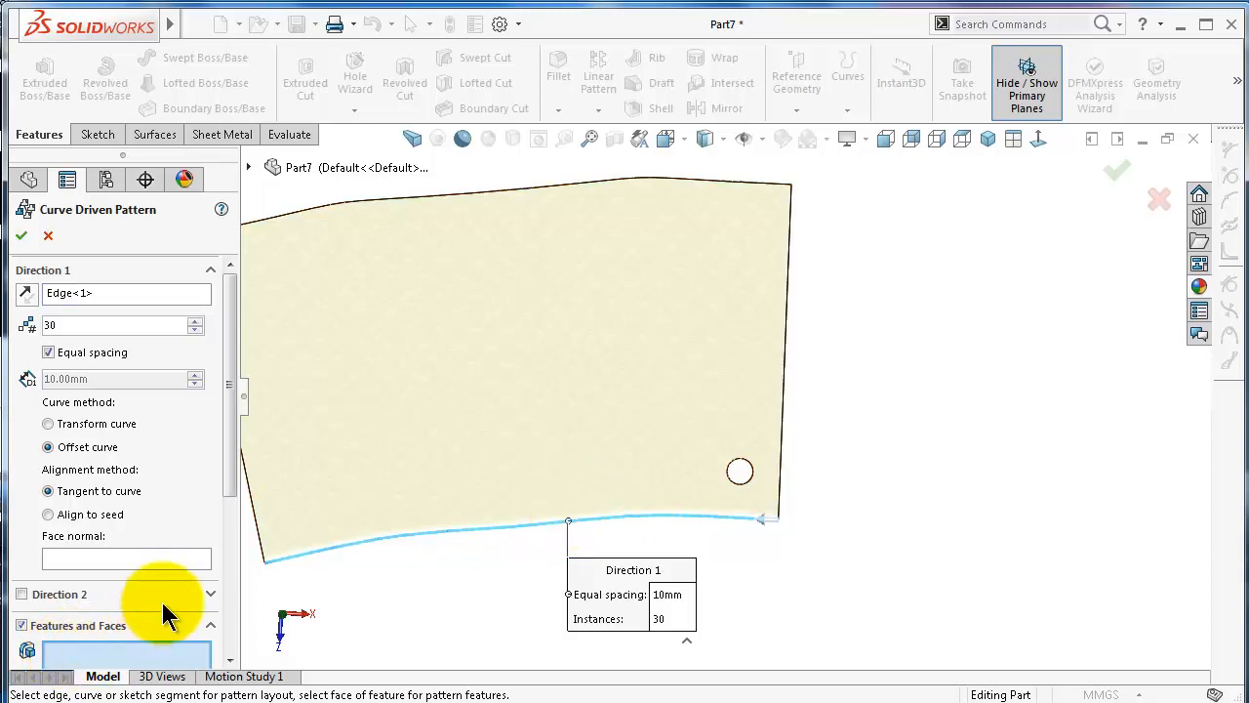
{"action": "scroll", "coordinate": [722, 507], "scroll_direction": "down", "scroll_amount": 8}
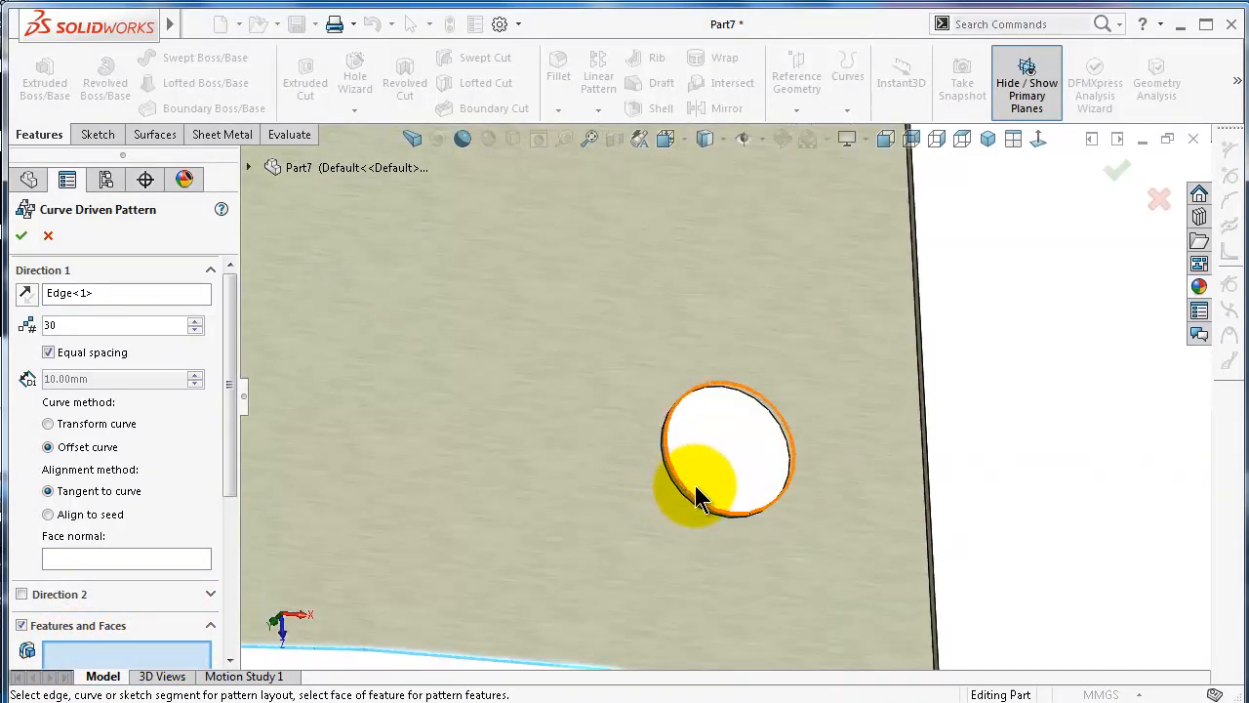
{"action": "scroll", "coordinate": [697, 498], "scroll_direction": "down", "scroll_amount": 3}
{"action": "left_click", "coordinate": [693, 501]}
{"action": "scroll", "coordinate": [723, 517], "scroll_direction": "up", "scroll_amount": 10}
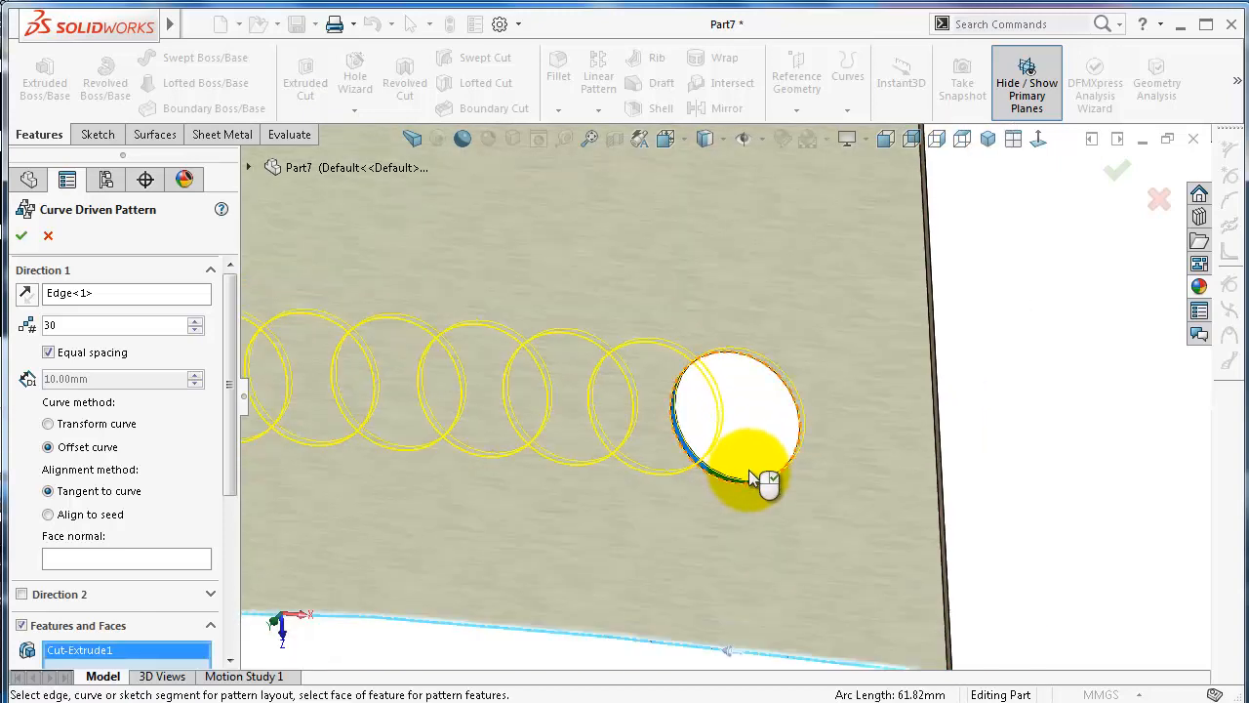
Give the curve driven pattern 10 instances at 7.5 mm spacing without equal spacing, and create it.
{"action": "scroll", "coordinate": [693, 386], "scroll_direction": "up", "scroll_amount": 5}
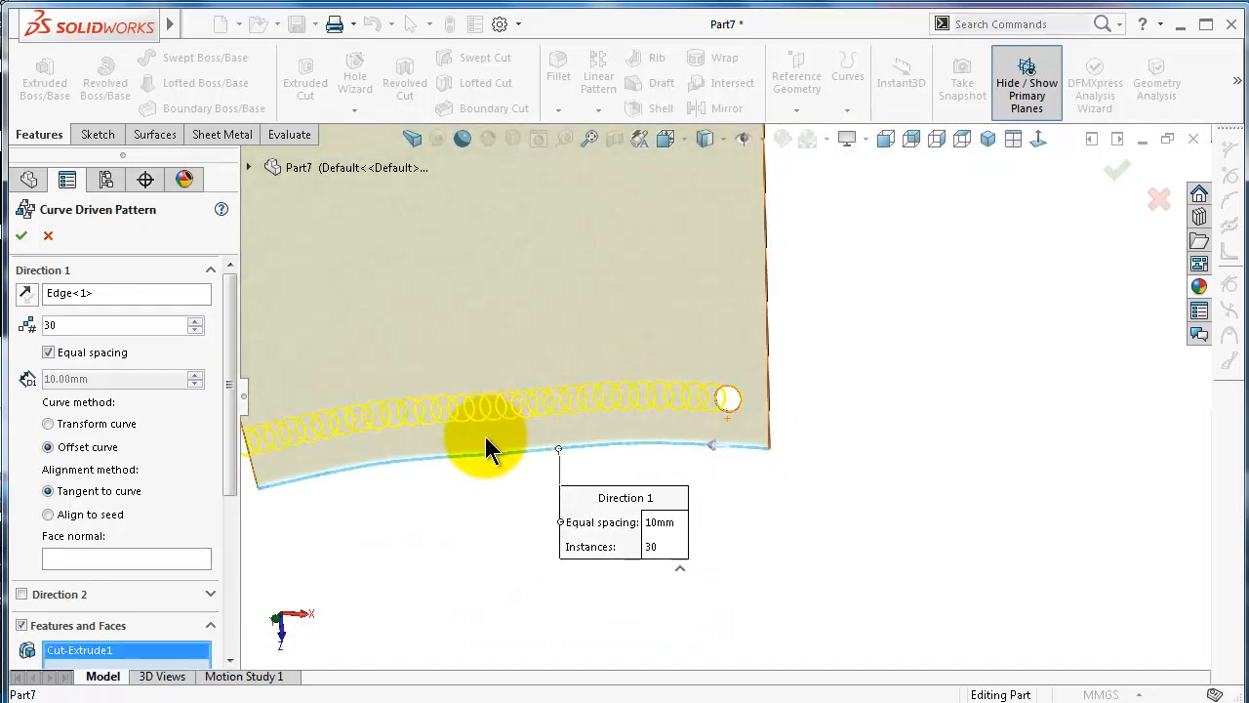
{"action": "mouse_move", "coordinate": [235, 461]}
{"action": "left_mouse_down"}
{"action": "mouse_move", "coordinate": [229, 555]}
{"action": "mouse_move", "coordinate": [237, 446]}
{"action": "left_mouse_up"}
{"action": "left_click_drag", "start_coordinate": [86, 327], "coordinate": [32, 325]}
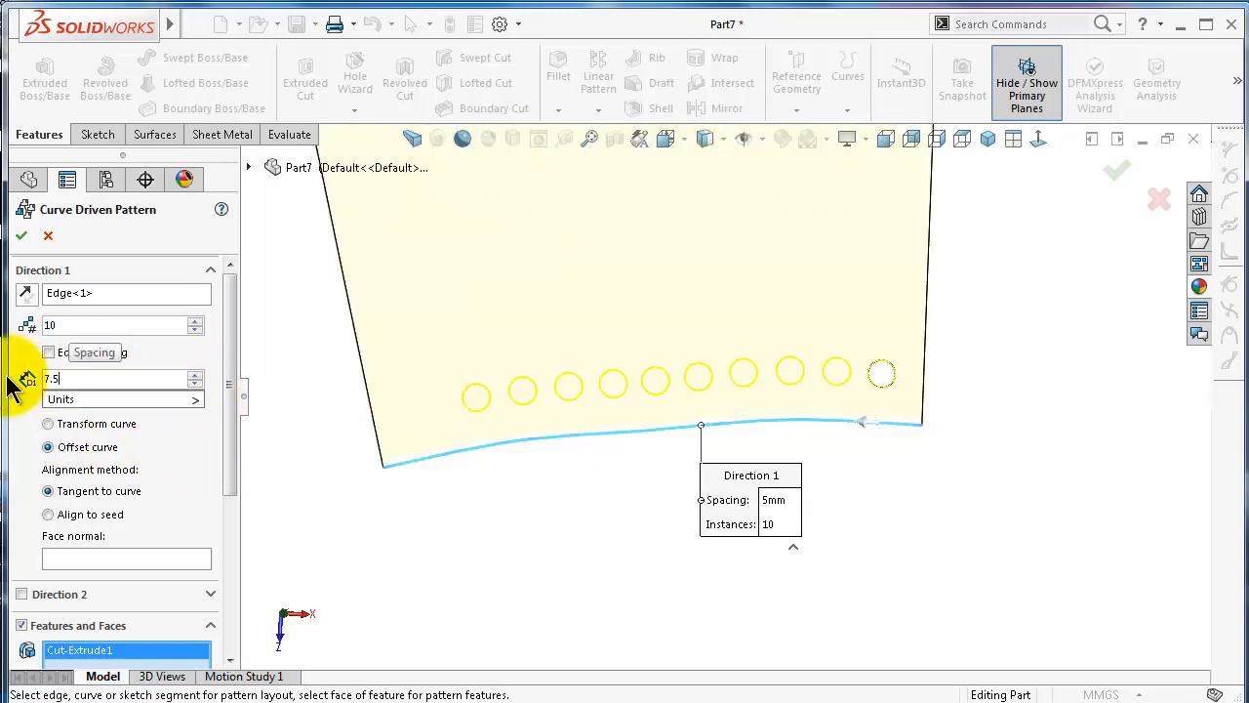
{"action": "key", "text": "Return"}
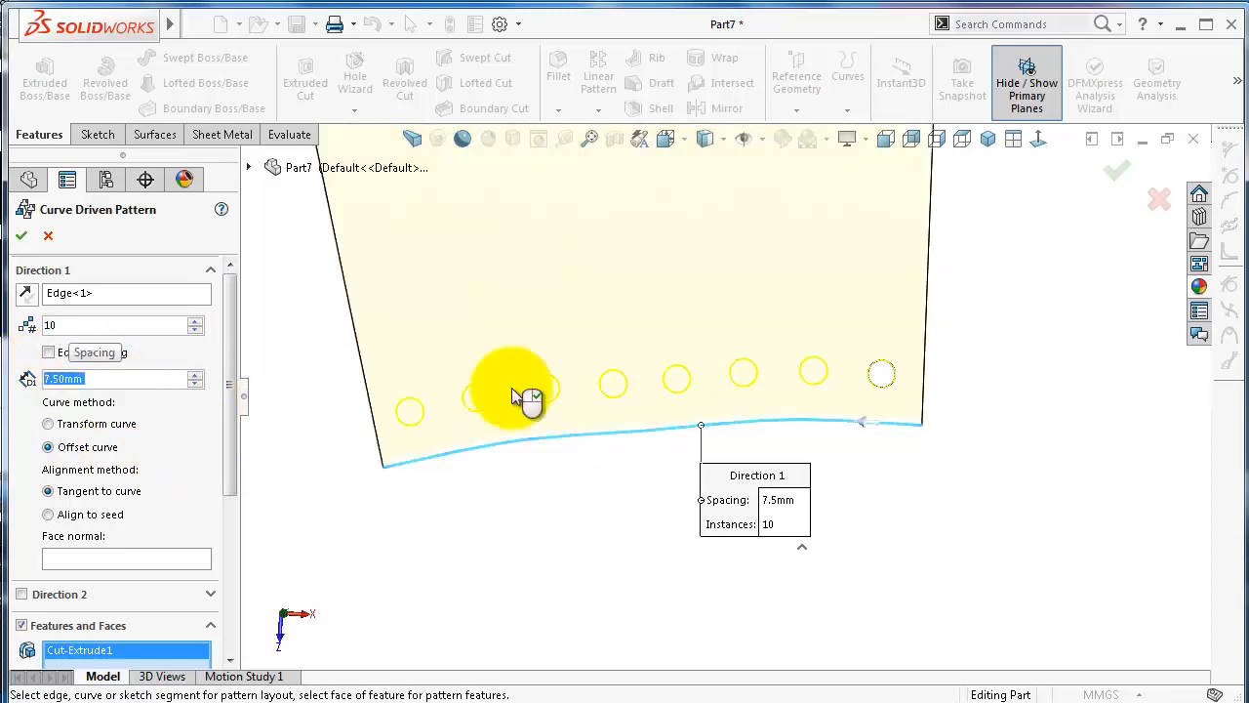
{"action": "mouse_move", "coordinate": [849, 346]}
{"action": "middle_mouse_down"}
{"action": "mouse_move", "coordinate": [826, 371]}
{"action": "mouse_move", "coordinate": [823, 329]}
{"action": "mouse_move", "coordinate": [828, 357]}
{"action": "middle_mouse_up"}
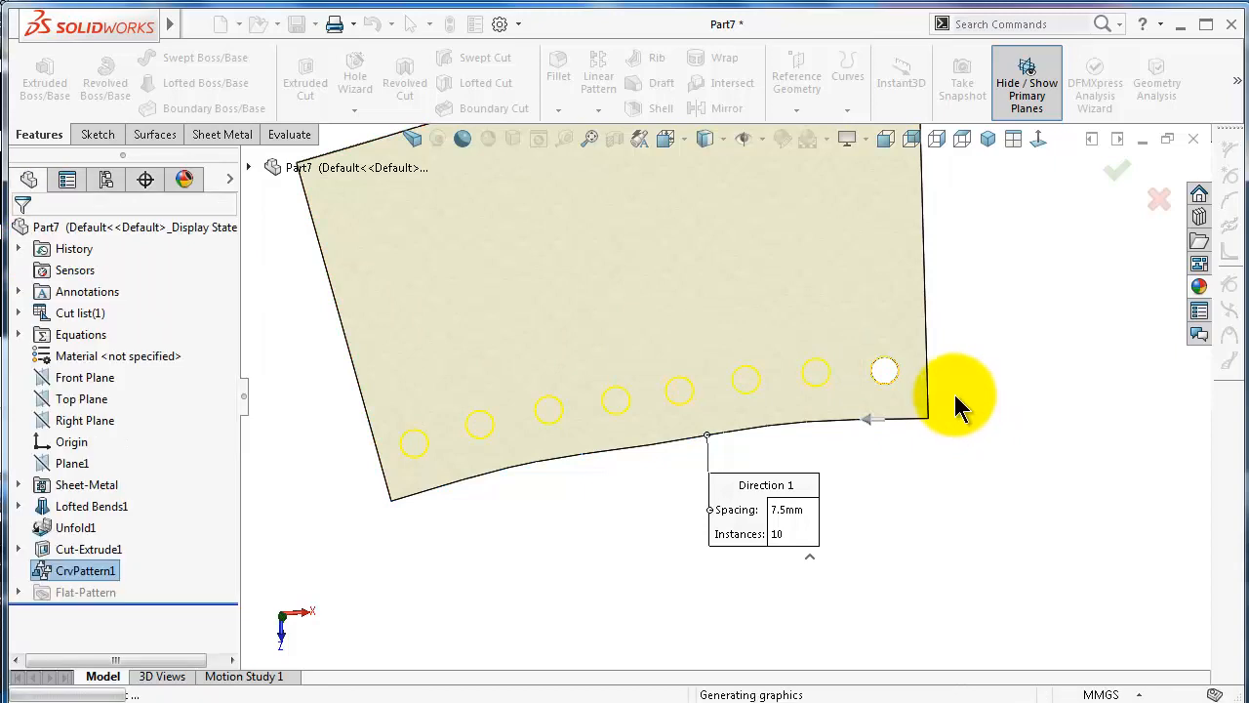
{"action": "scroll", "coordinate": [918, 322], "scroll_direction": "up", "scroll_amount": 2}
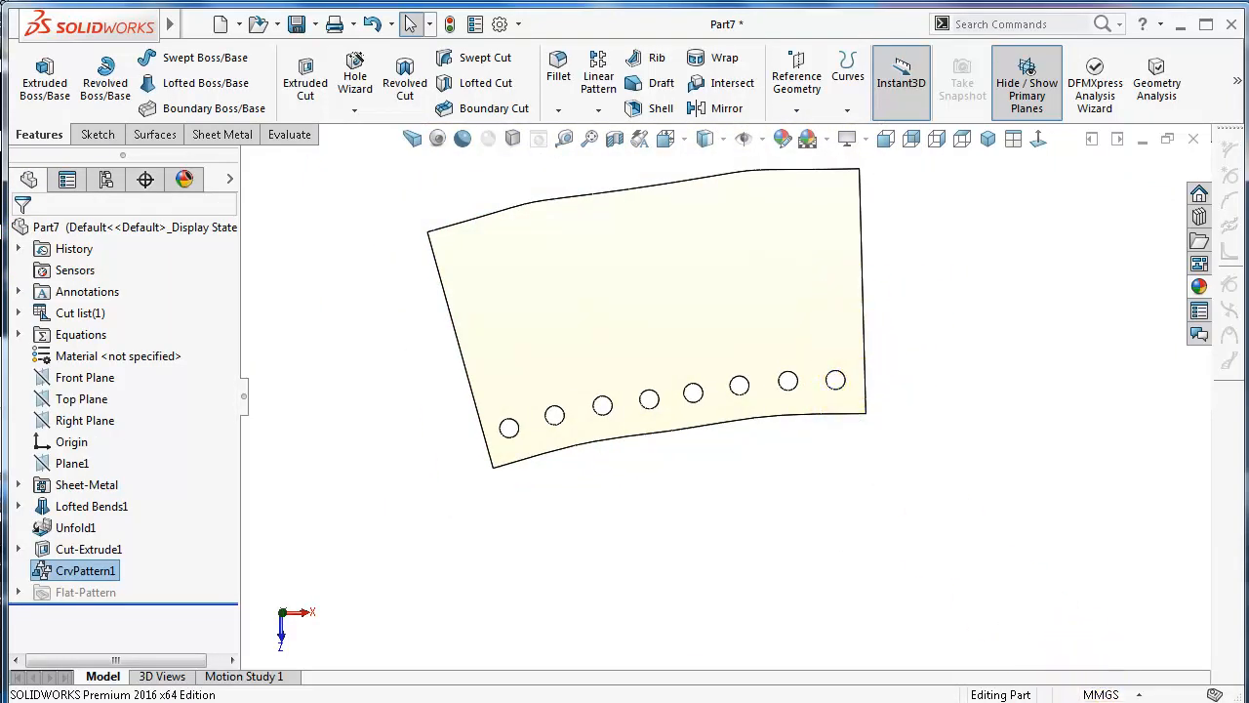
Check the hole layout in the exercise drawing and return to the SOLIDWORKS model.
{"action": "scroll", "coordinate": [870, 366], "scroll_direction": "down", "scroll_amount": 4}
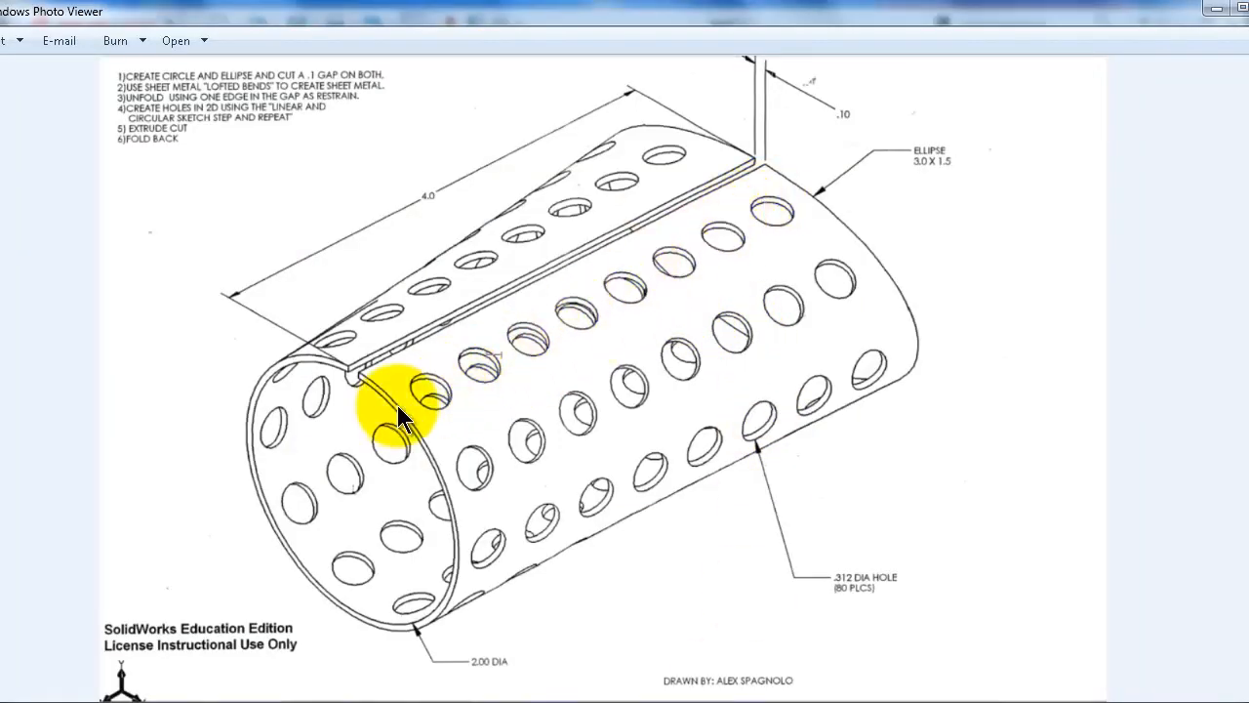
{"action": "left_click", "coordinate": [1219, 8]}
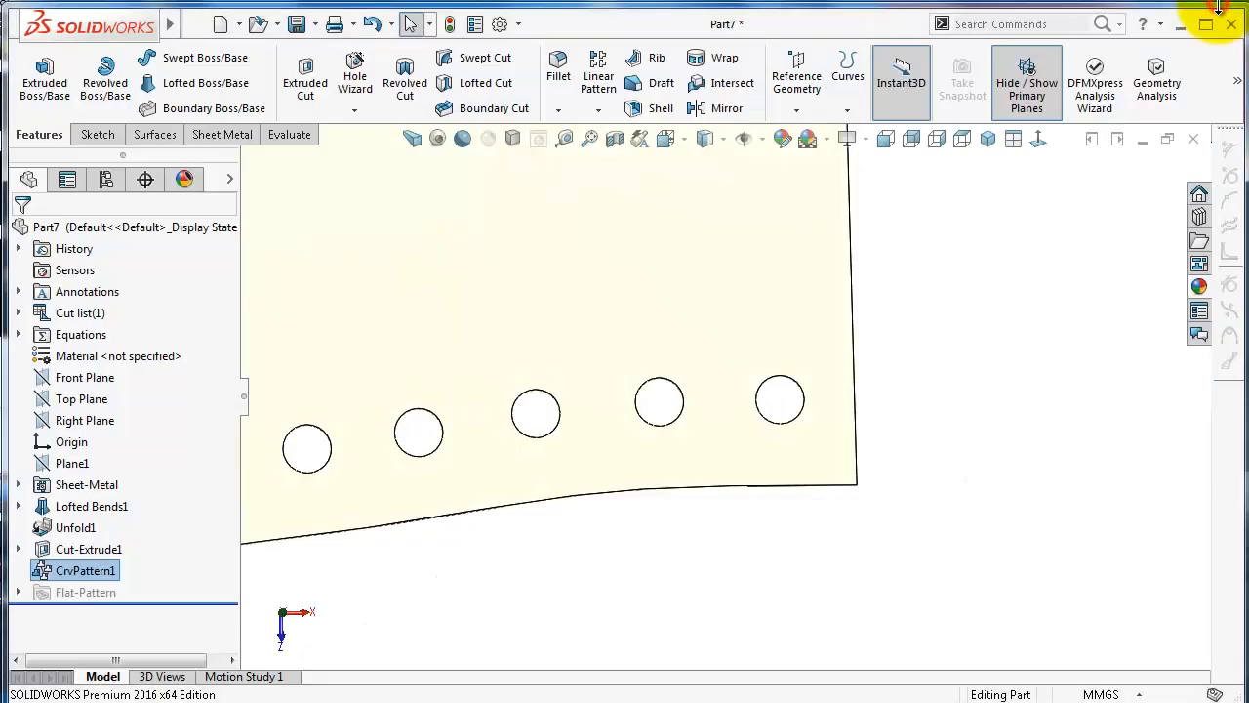
{"action": "scroll", "coordinate": [808, 413], "scroll_direction": "up", "scroll_amount": 5}
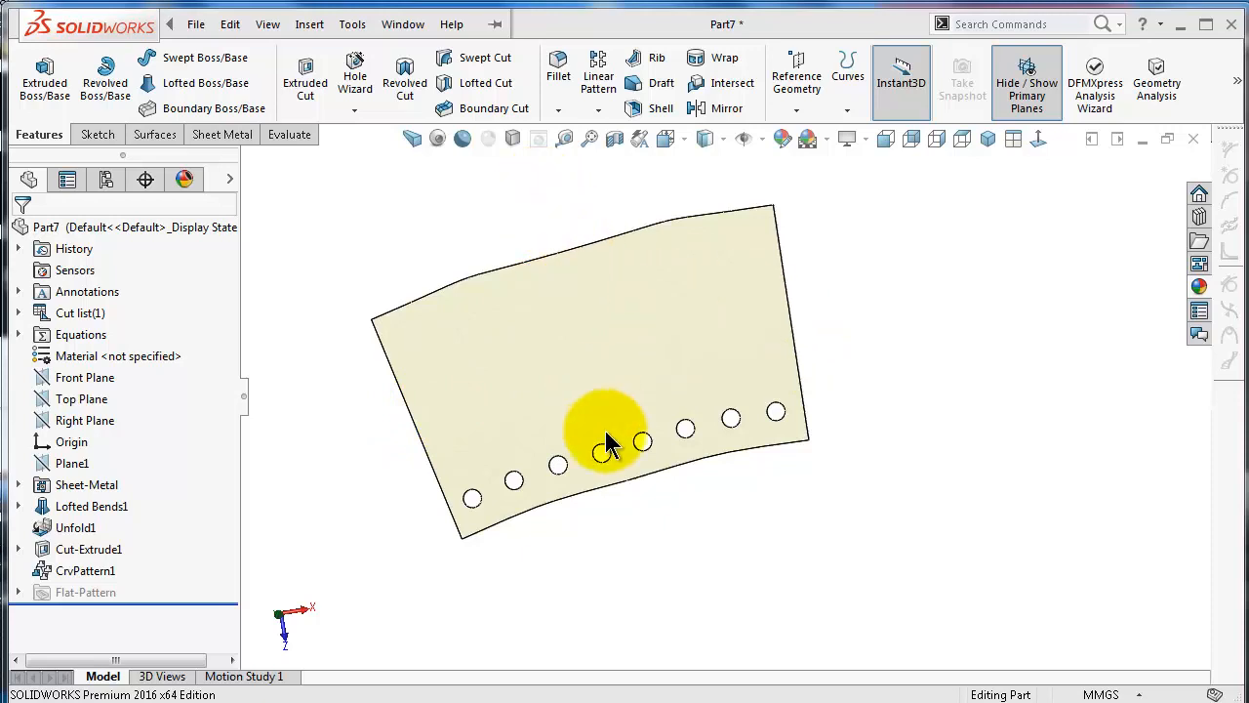
Open a new sketch on the unfolded sheet's large perforated face and view it face-on.
{"action": "left_click", "coordinate": [620, 376]}
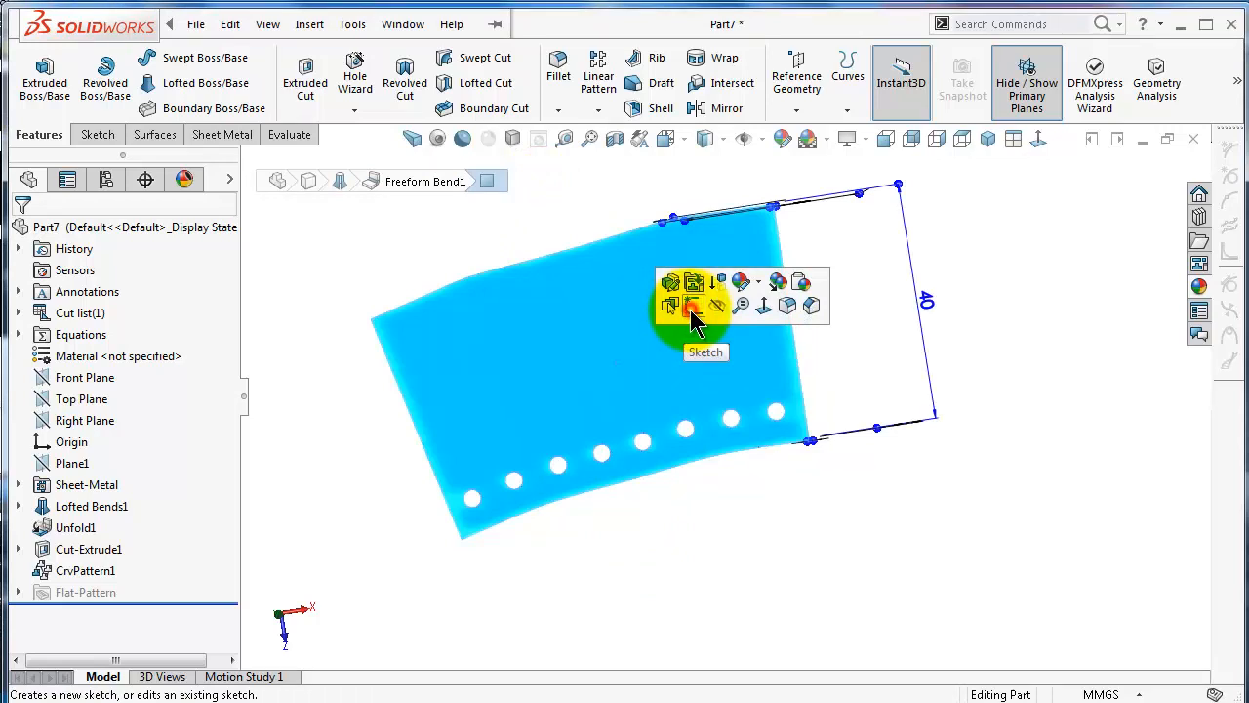
{"action": "left_click", "coordinate": [692, 308]}
{"action": "left_click", "coordinate": [1037, 140]}
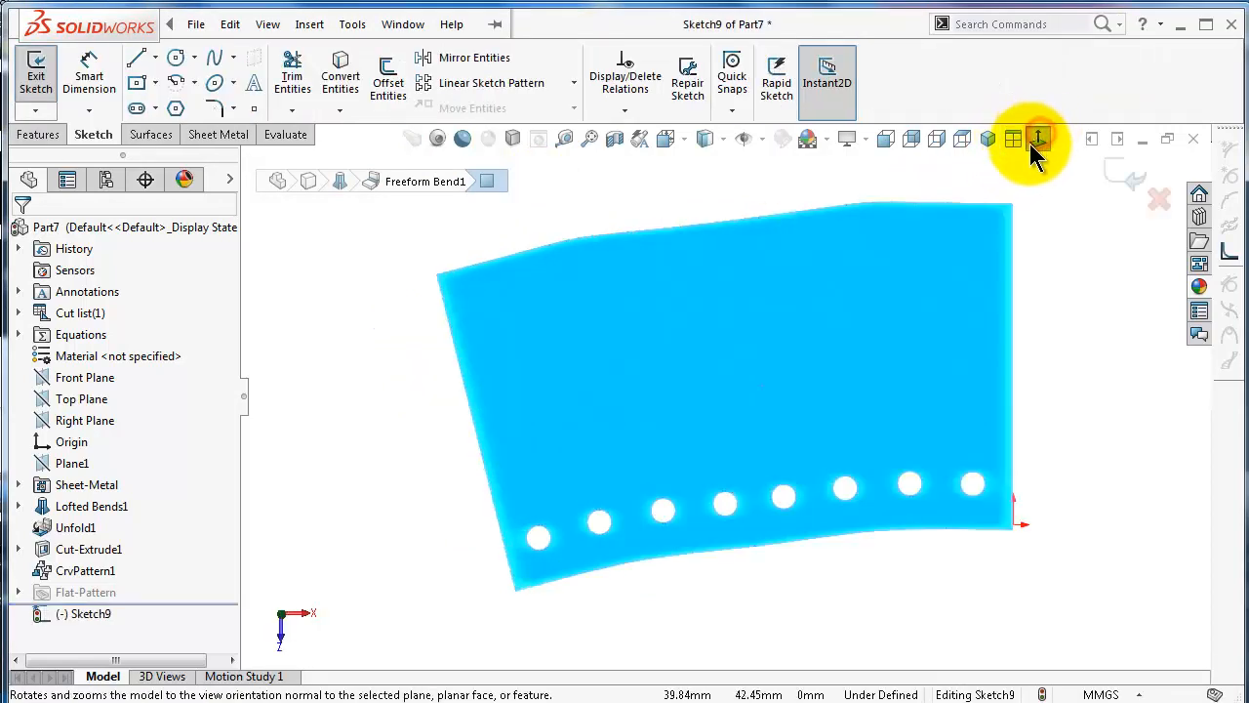
{"action": "left_click", "coordinate": [289, 357]}
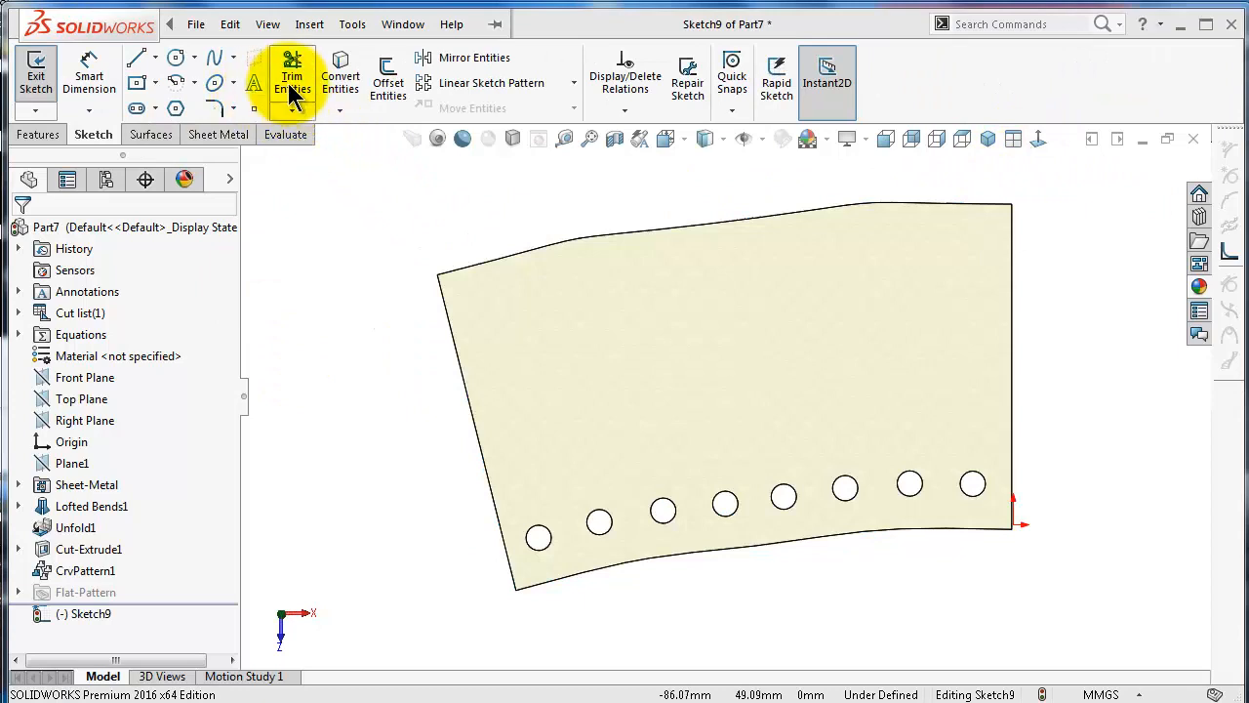
Sketch a construction line about 40 mm long across the middle of the sheet, between its two long curved edges.
{"action": "left_click", "coordinate": [157, 57]}
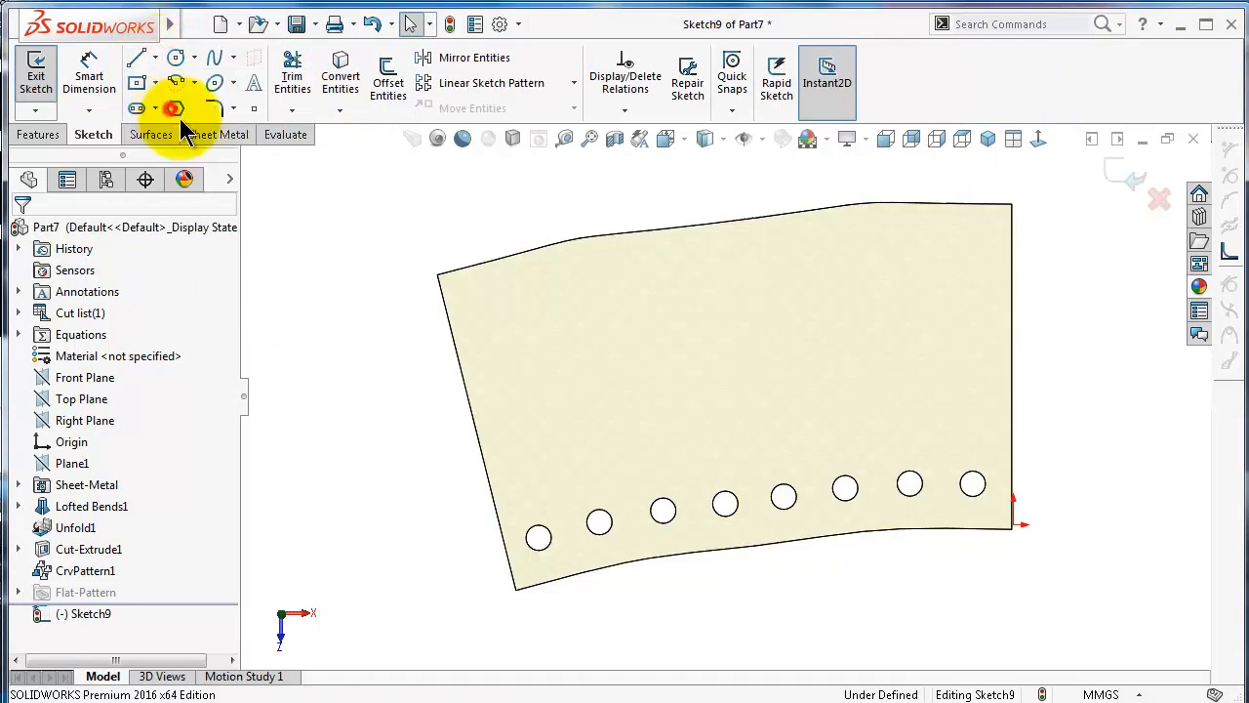
{"action": "left_click", "coordinate": [175, 108]}
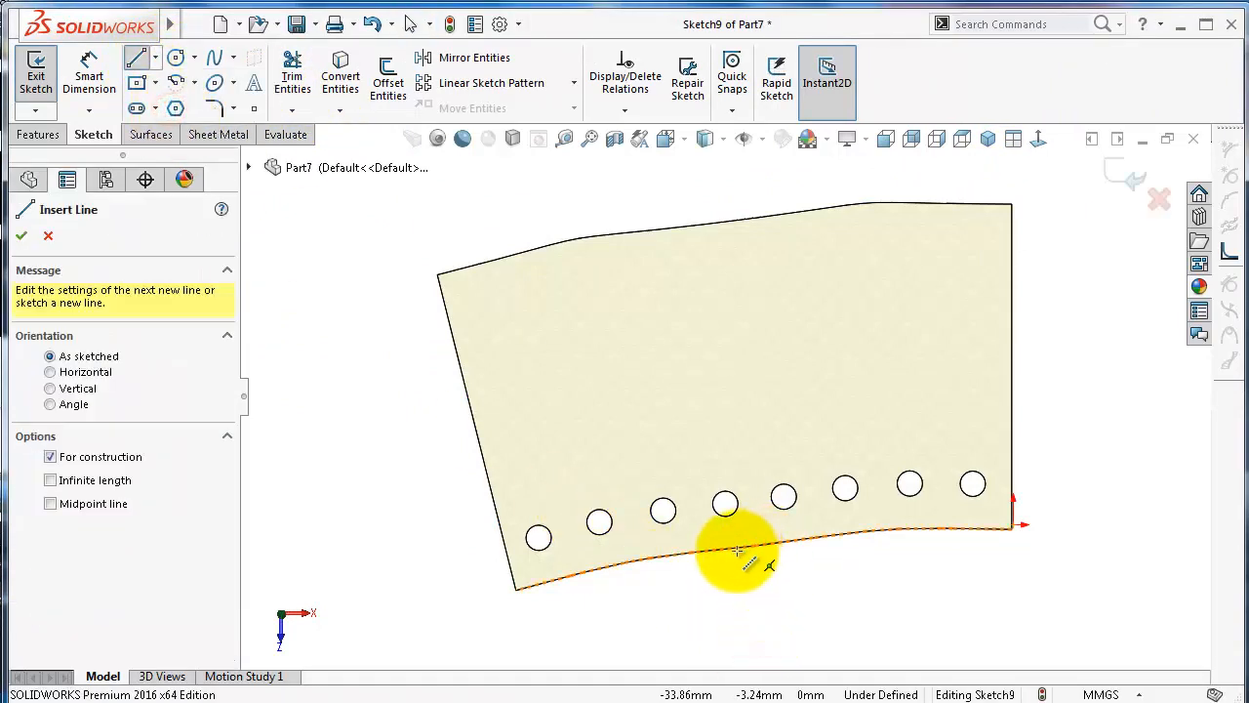
{"action": "left_click", "coordinate": [767, 546]}
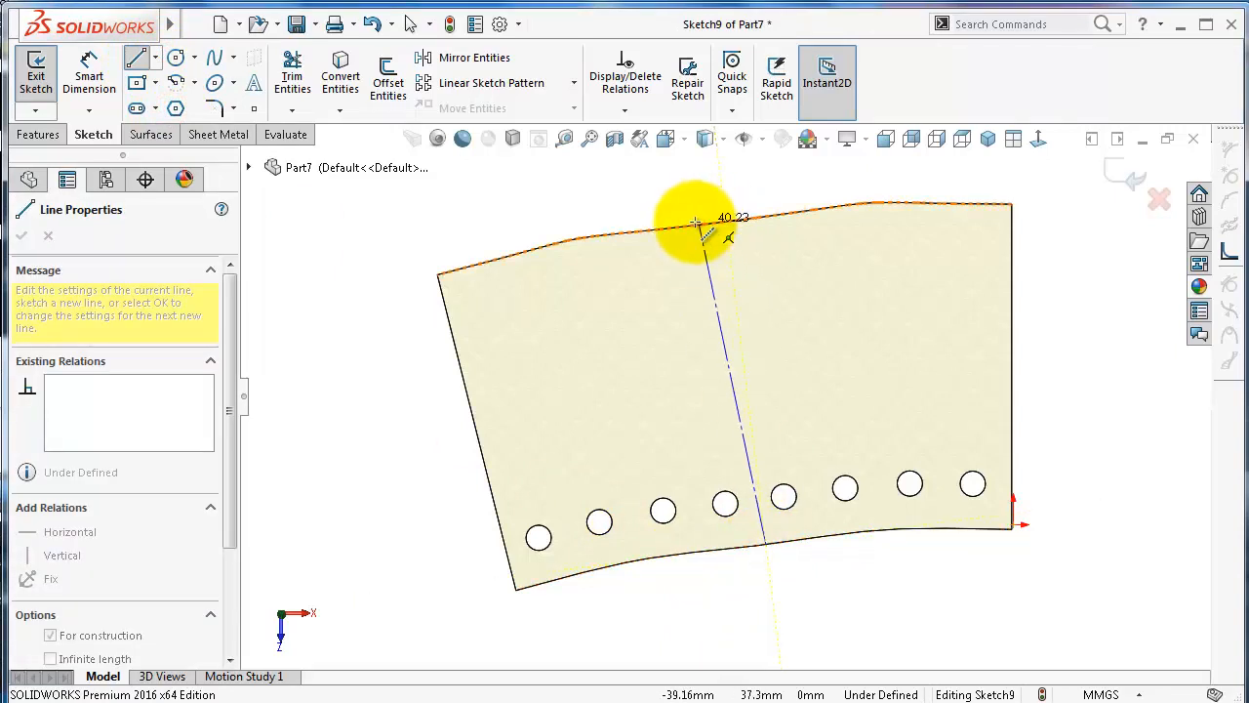
{"action": "left_click", "coordinate": [727, 222]}
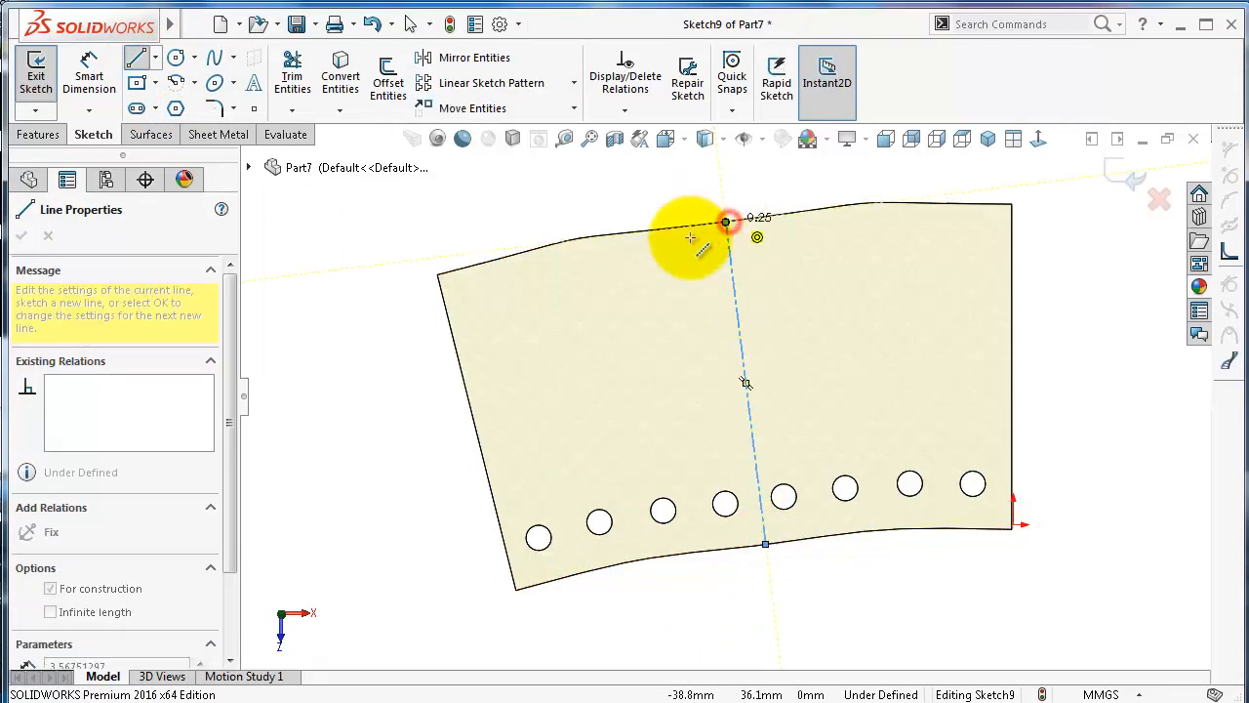
{"action": "key", "text": "Escape"}
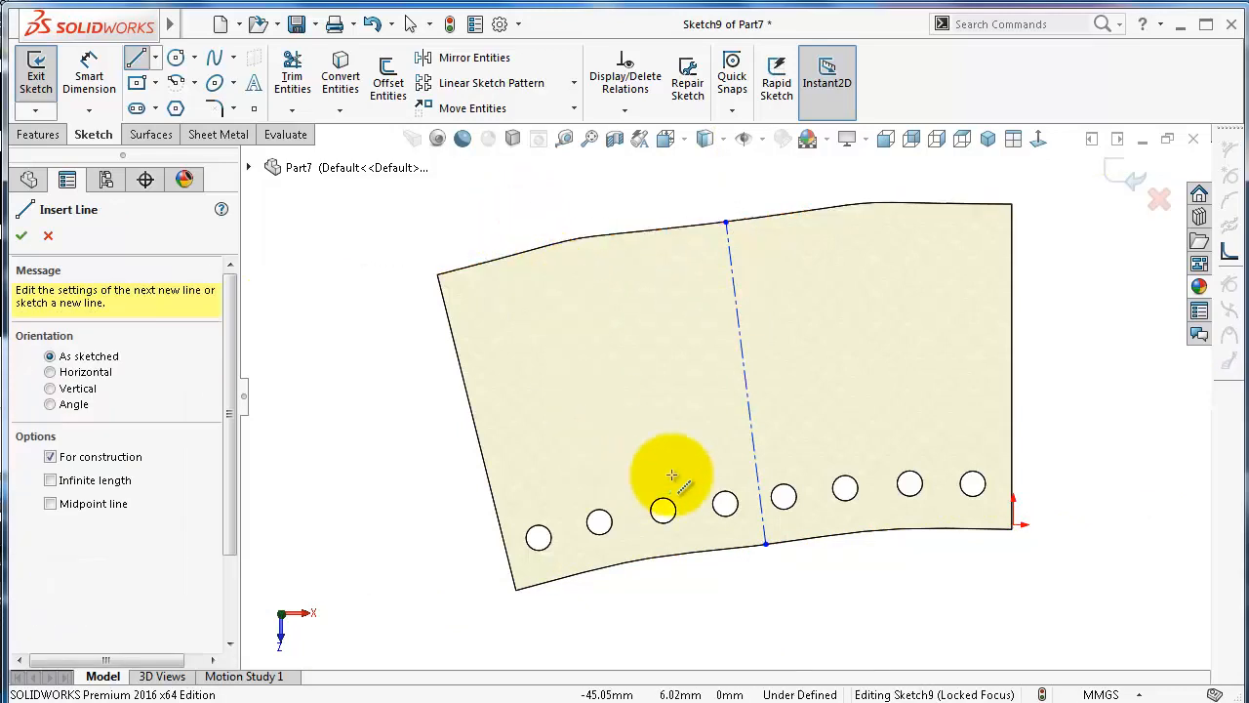
Dimension the angle between the construction line and the straight edge at the origin as 7°, and close the sketch.
{"action": "scroll", "coordinate": [722, 391], "scroll_direction": "up", "scroll_amount": 1}
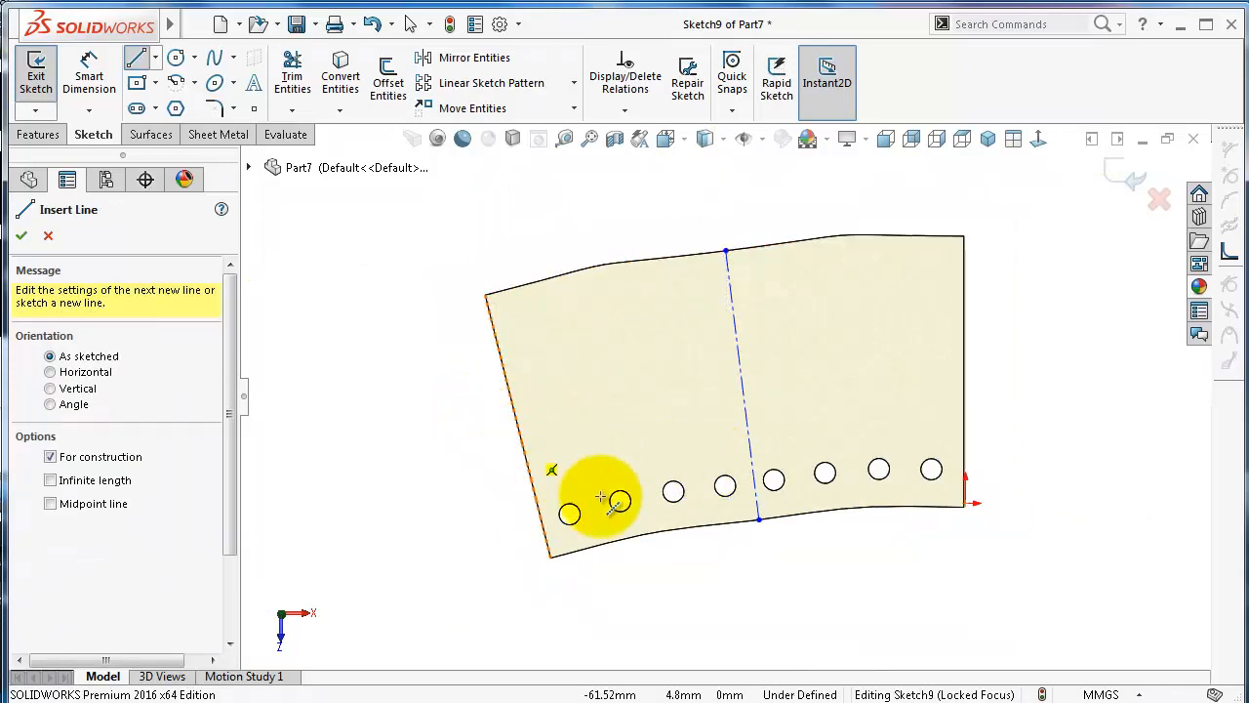
{"action": "right_click_drag", "start_coordinate": [1042, 479], "coordinate": [1025, 356]}
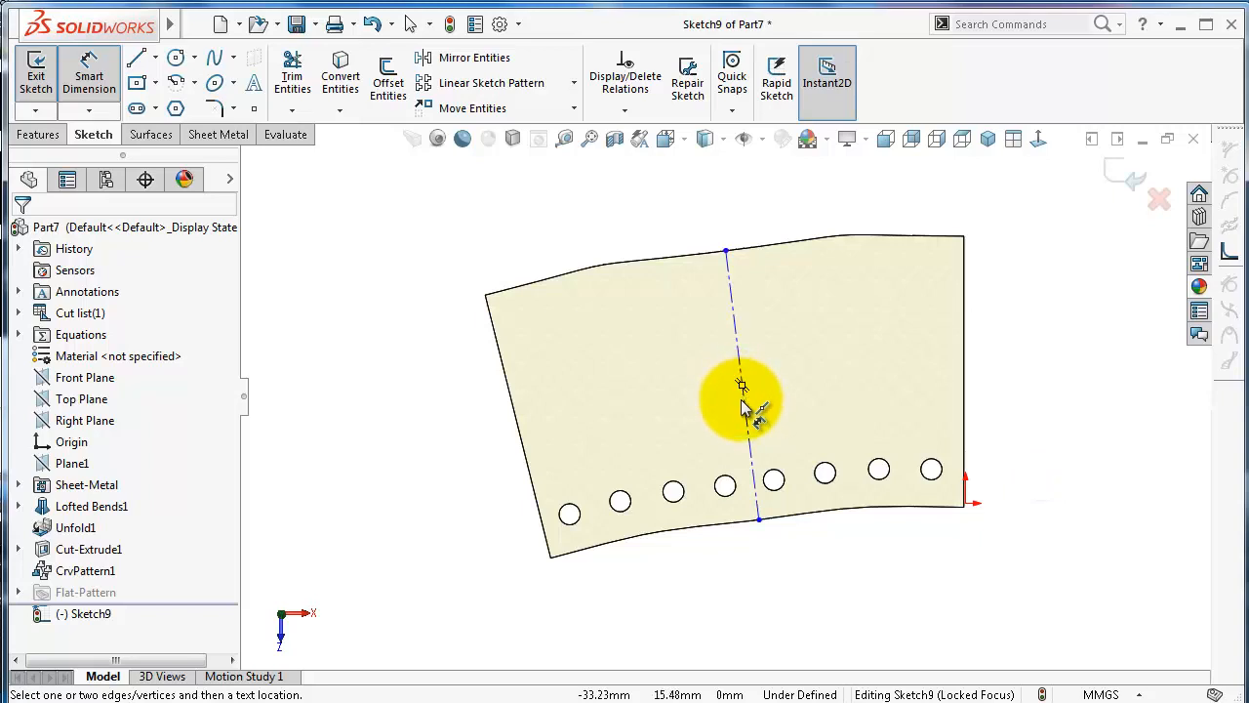
{"action": "left_click", "coordinate": [744, 404]}
{"action": "left_click", "coordinate": [962, 424]}
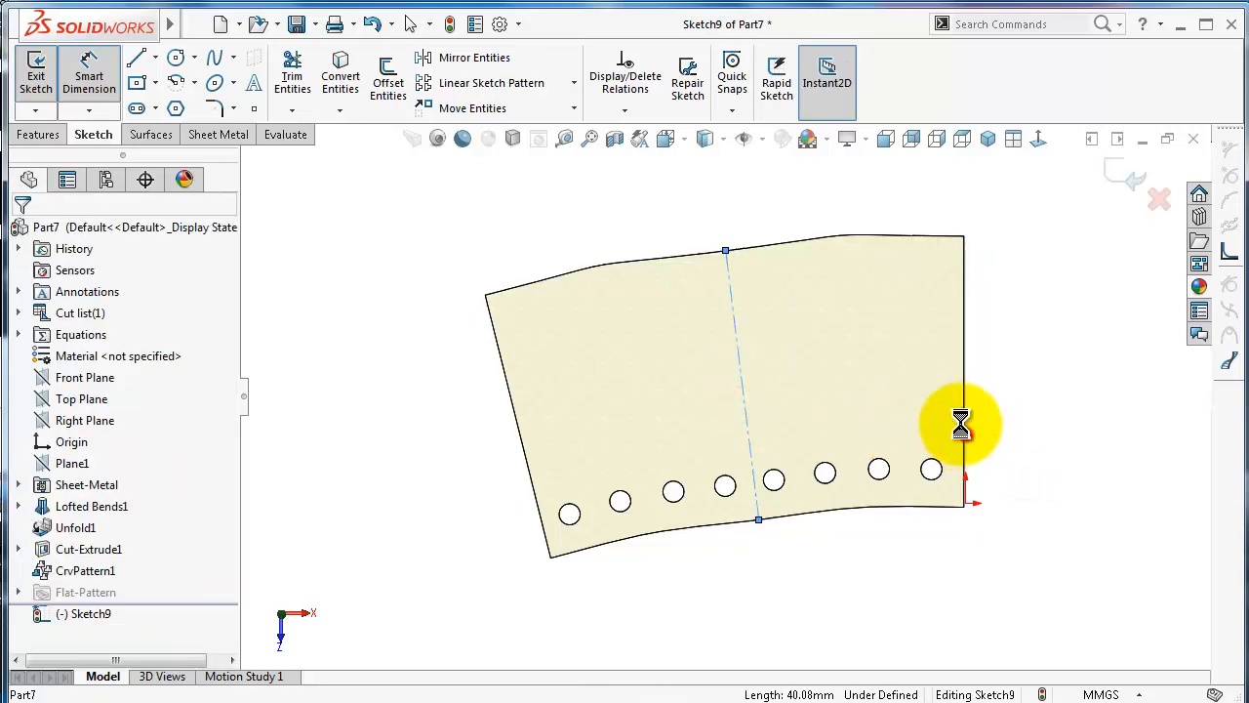
{"action": "left_click", "coordinate": [923, 393]}
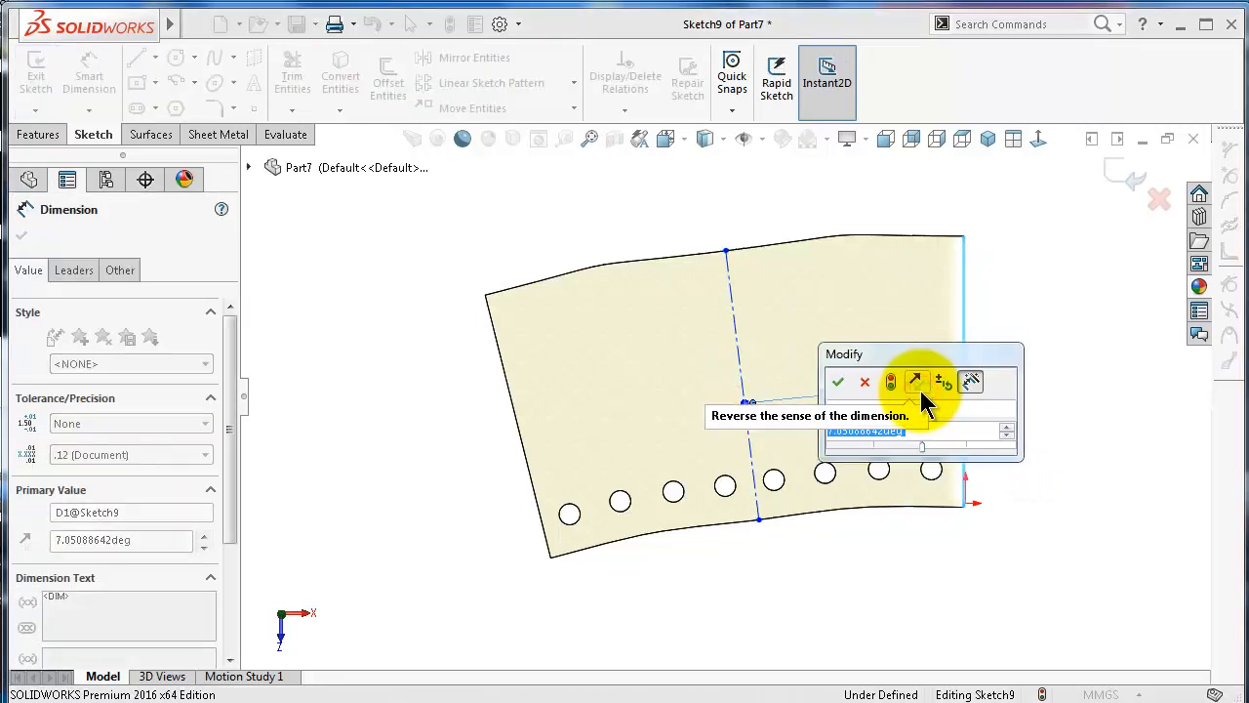
{"action": "type", "text": "7"}
{"action": "key", "text": "Return"}
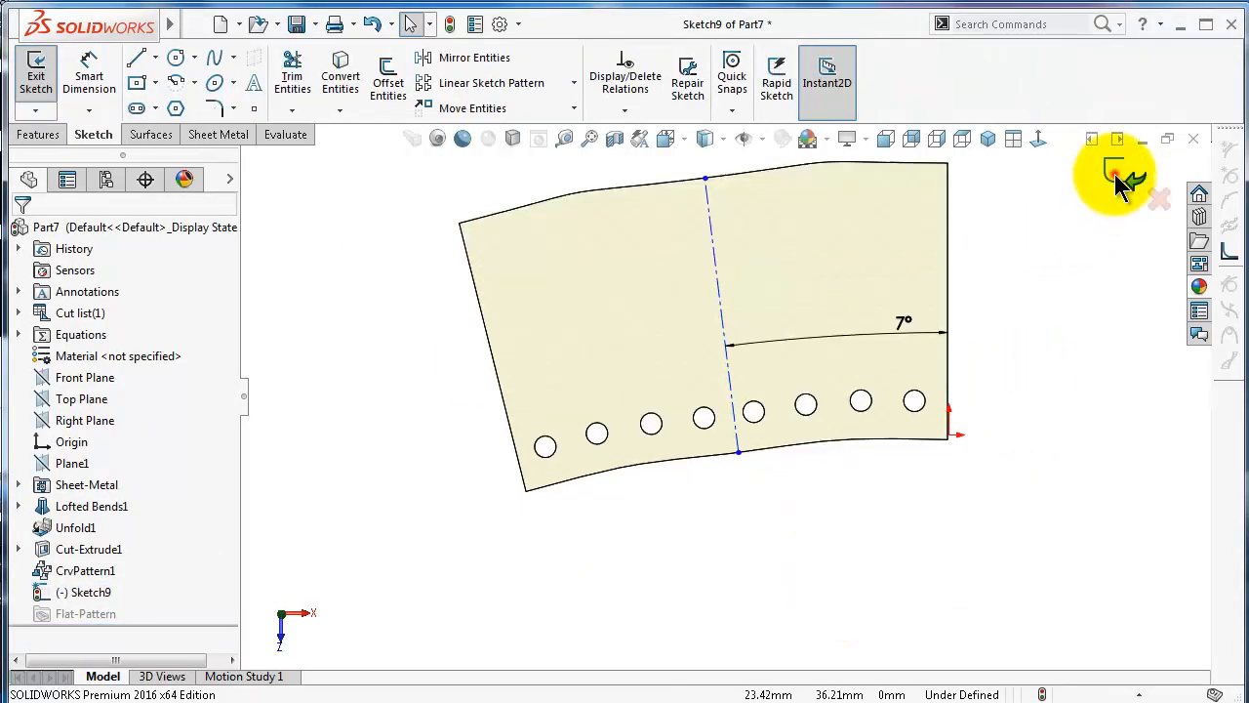
{"action": "left_click", "coordinate": [1116, 173]}
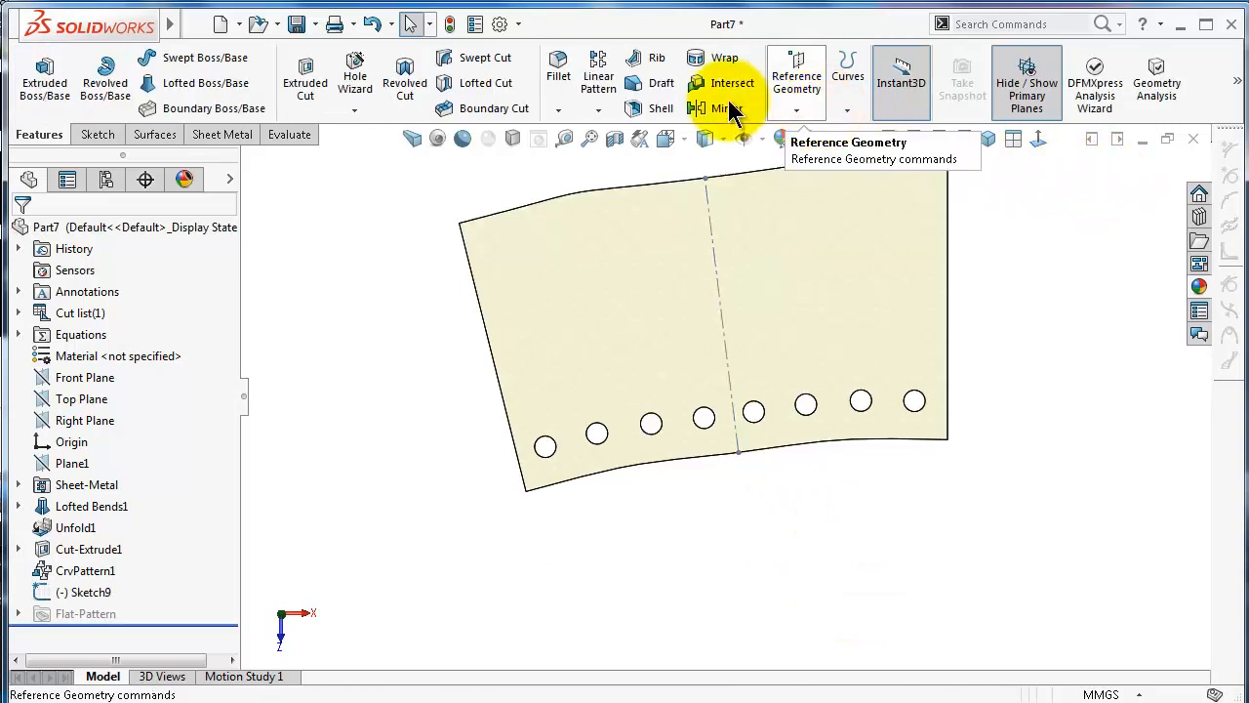
Start a Linear Pattern along the construction line with 7.5 mm spacing and 8 instances.
{"action": "left_click", "coordinate": [600, 97]}
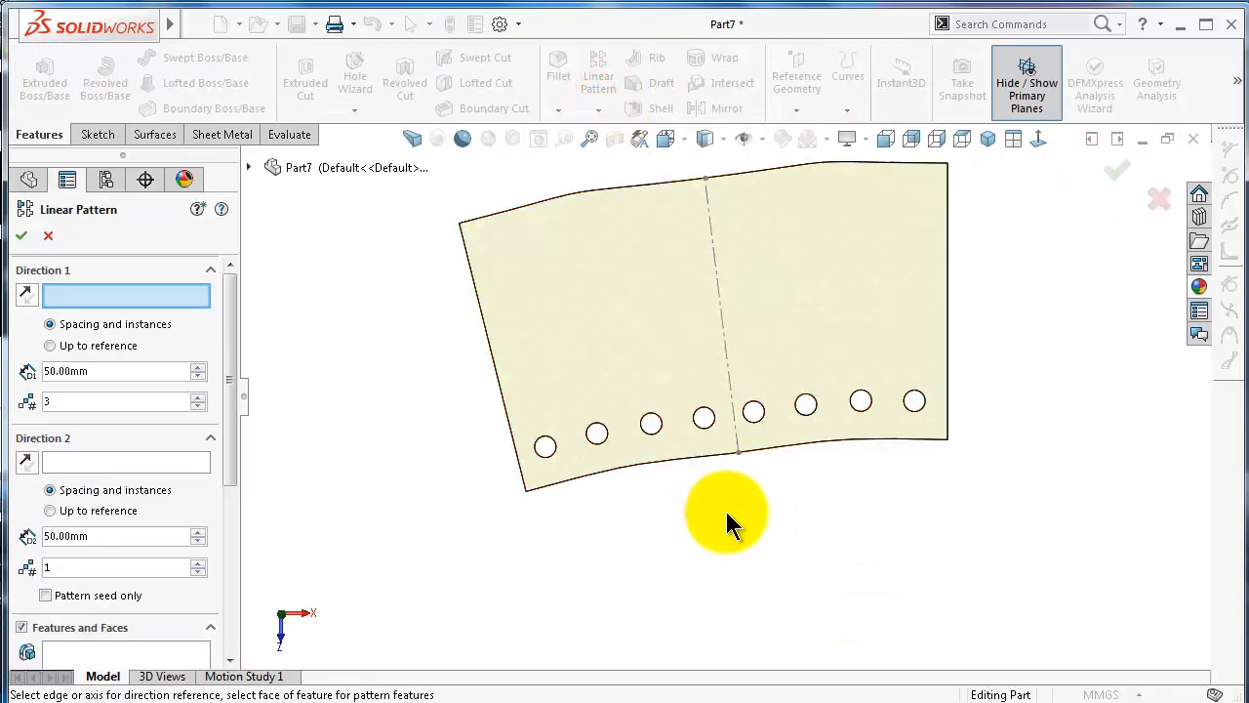
{"action": "middle_click_drag", "start_coordinate": [731, 524], "coordinate": [719, 350]}
{"action": "left_click", "coordinate": [719, 327]}
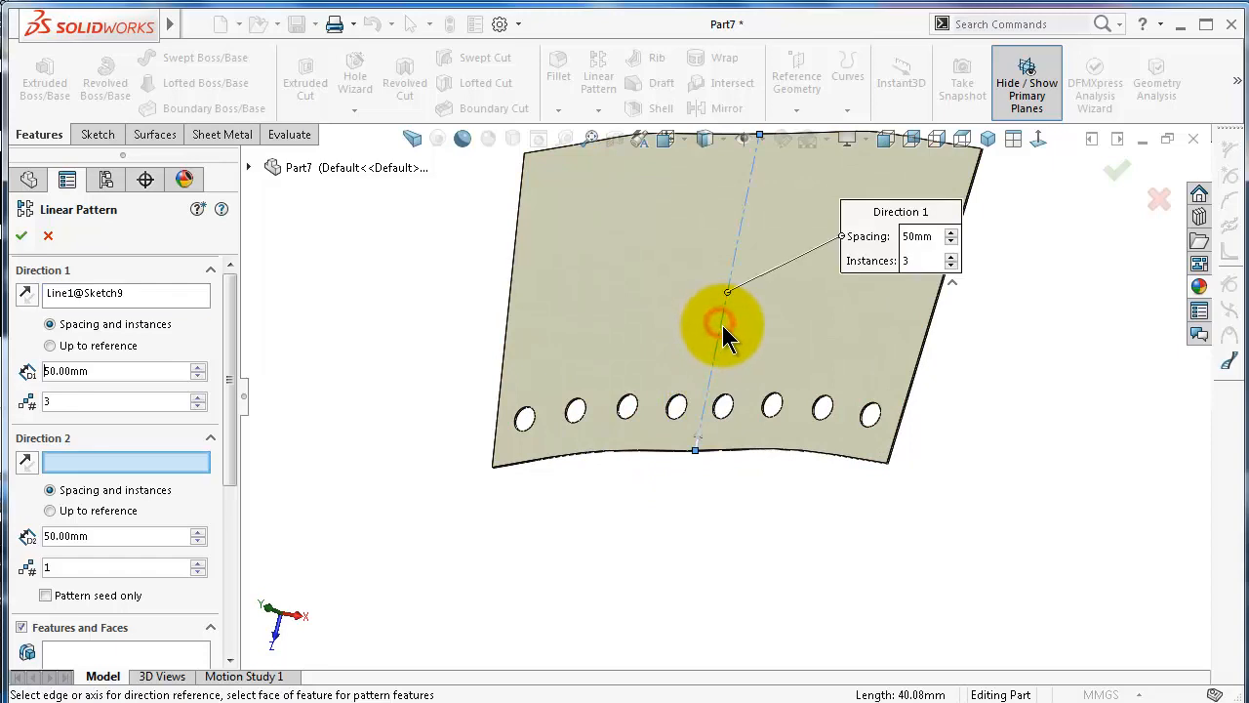
{"action": "left_click", "coordinate": [92, 464]}
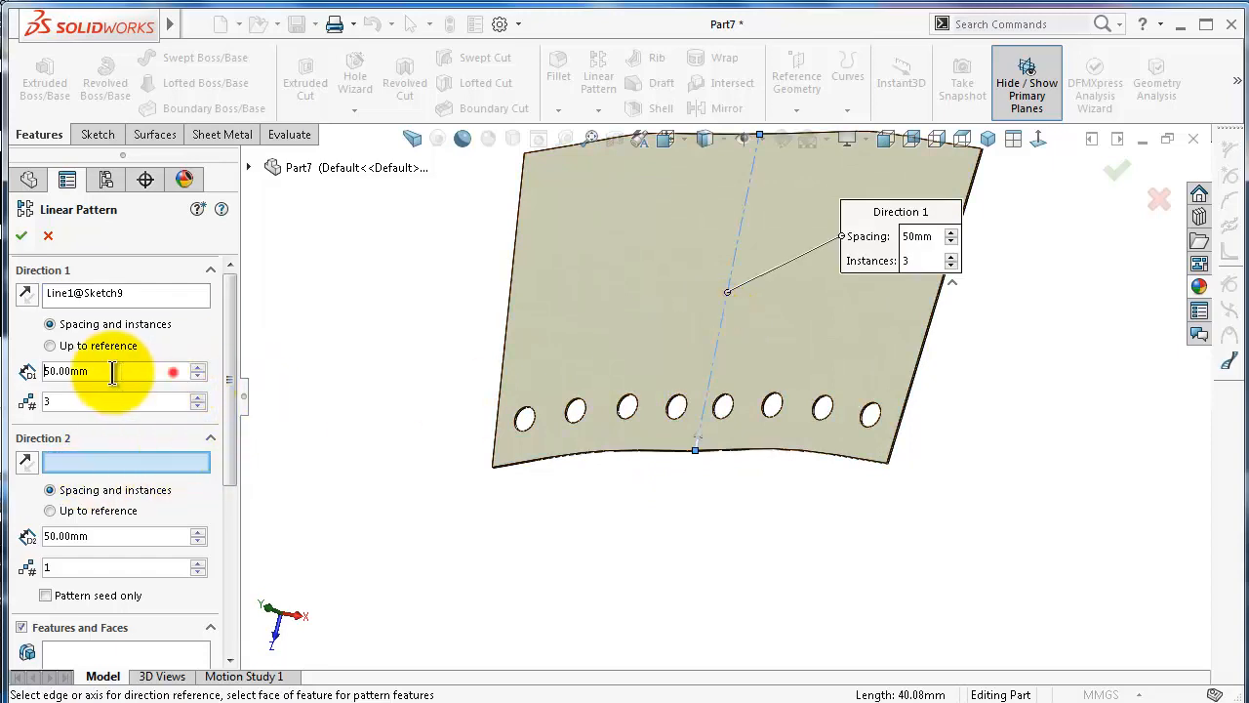
{"action": "left_click", "coordinate": [172, 371]}
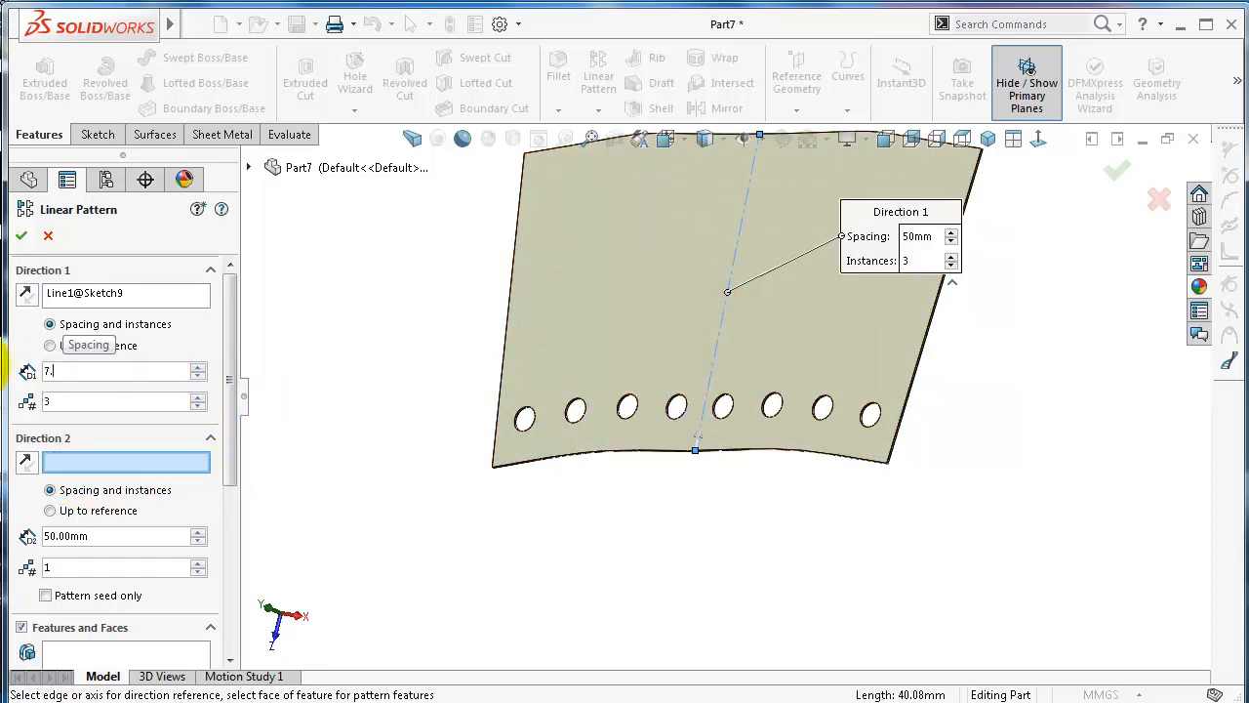
{"action": "left_click", "coordinate": [48, 402]}
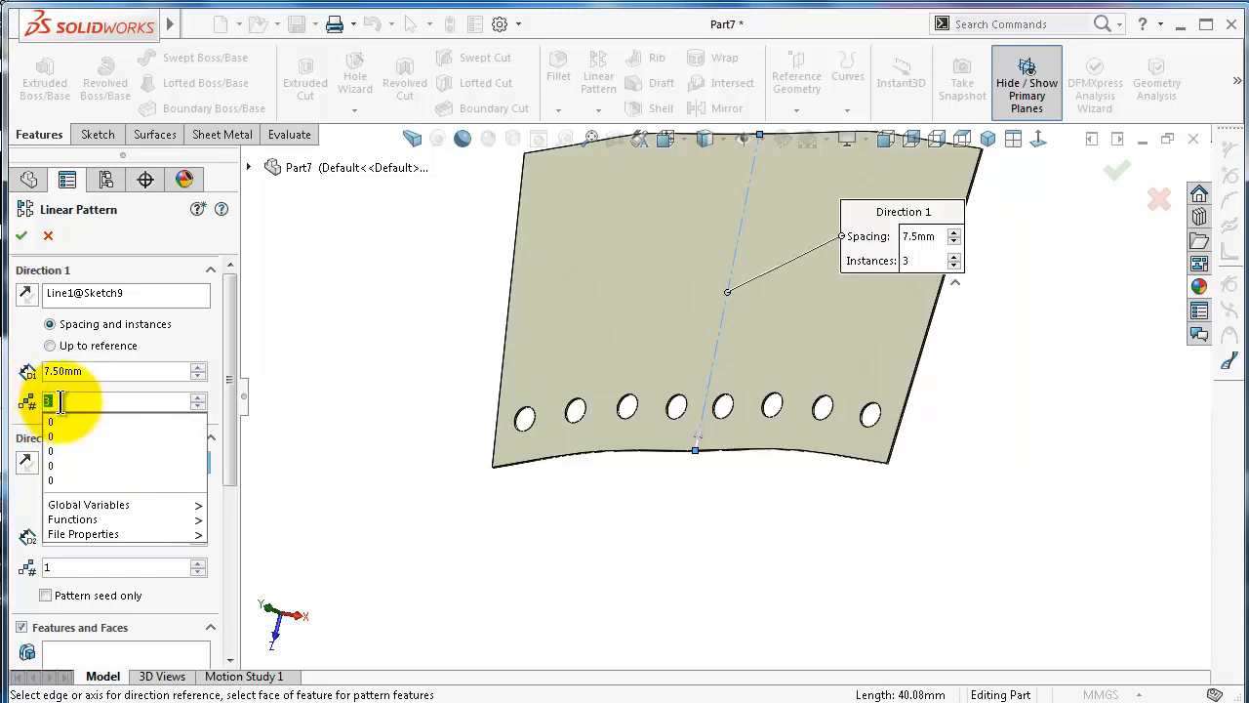
{"action": "type", "text": "8"}
{"action": "left_click", "coordinate": [436, 409]}
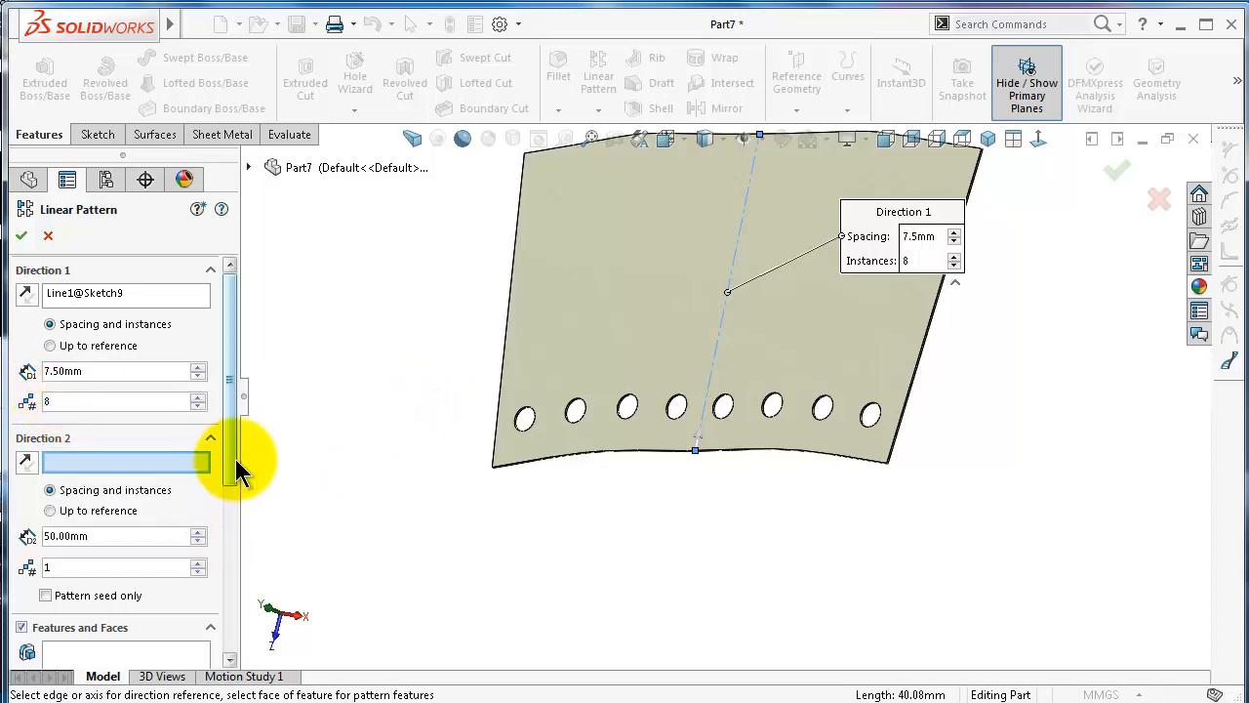
Choose the curve driven row of holes as the feature repeated by the linear pattern.
{"action": "left_click_drag", "start_coordinate": [236, 461], "coordinate": [231, 530]}
{"action": "left_click", "coordinate": [166, 485]}
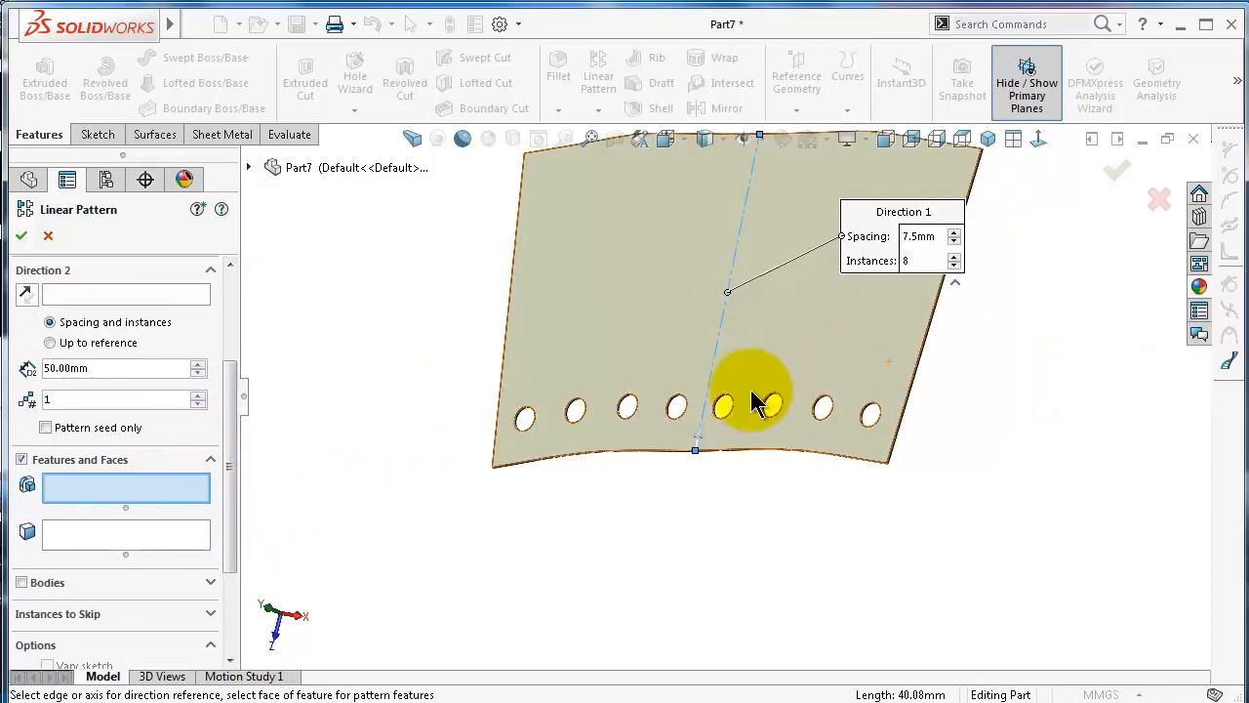
{"action": "scroll", "coordinate": [706, 395], "scroll_direction": "down", "scroll_amount": 5}
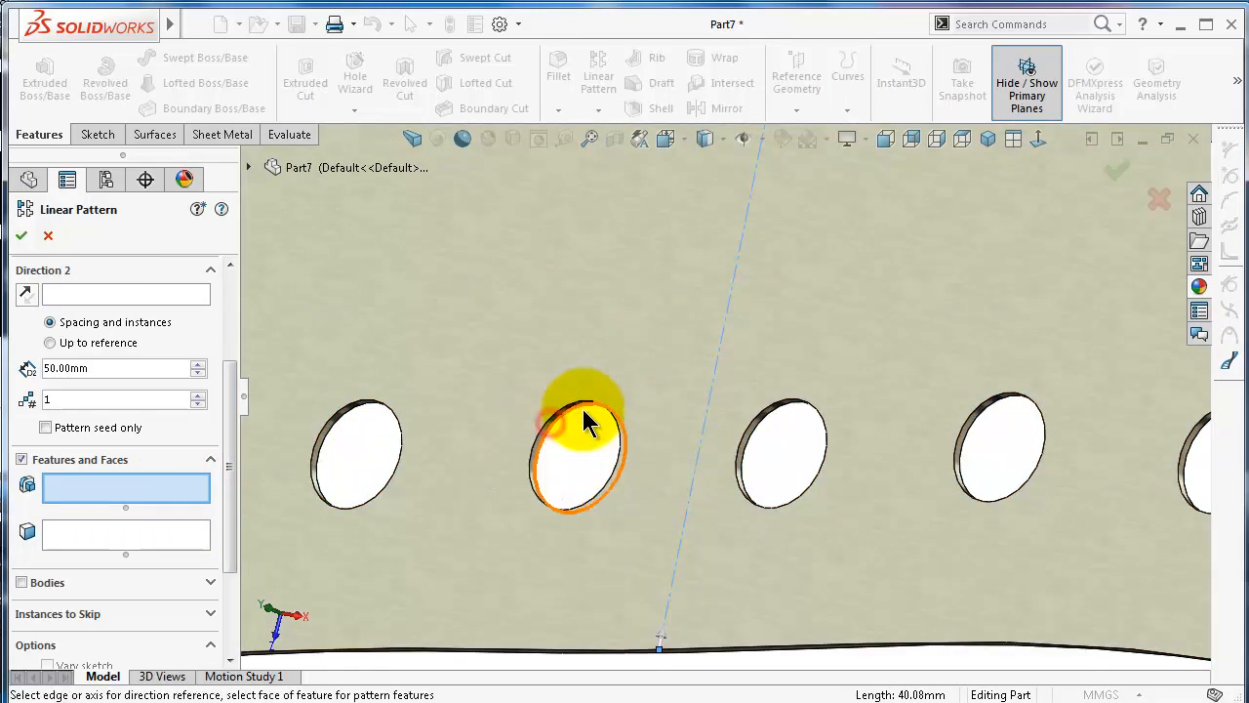
{"action": "scroll", "coordinate": [576, 420], "scroll_direction": "down", "scroll_amount": 3}
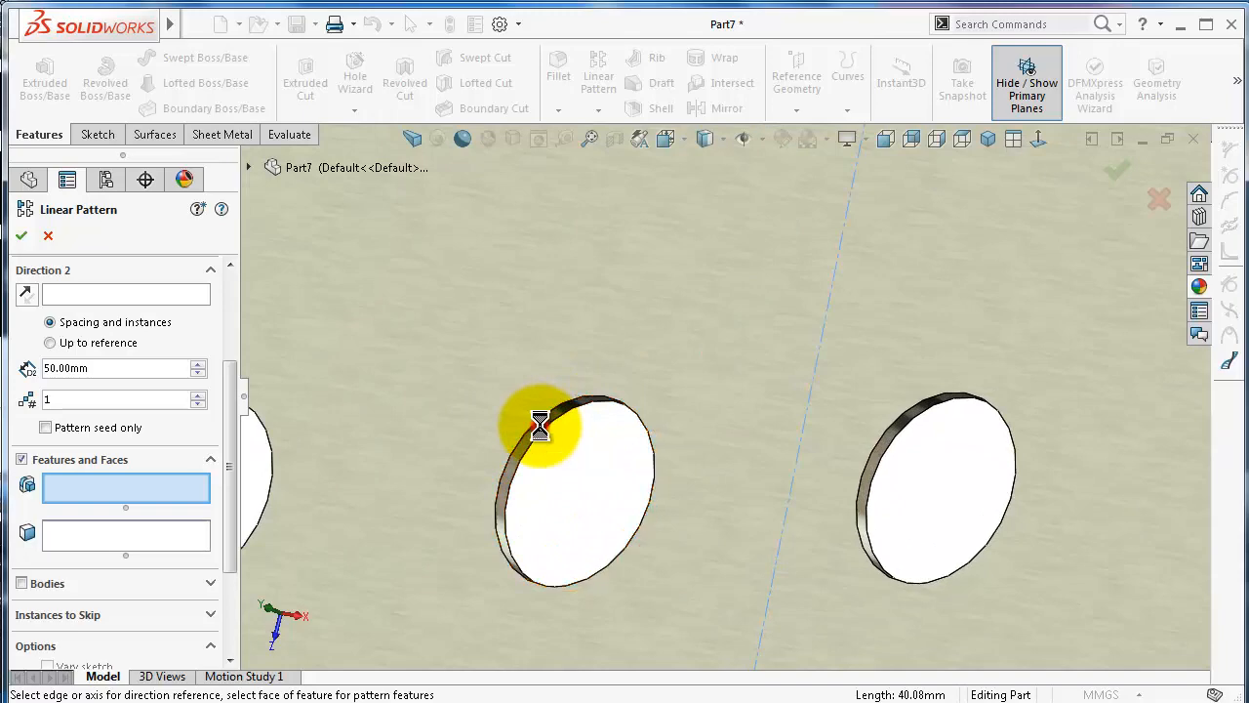
{"action": "left_click", "coordinate": [539, 426]}
{"action": "scroll", "coordinate": [739, 423], "scroll_direction": "up", "scroll_amount": 8}
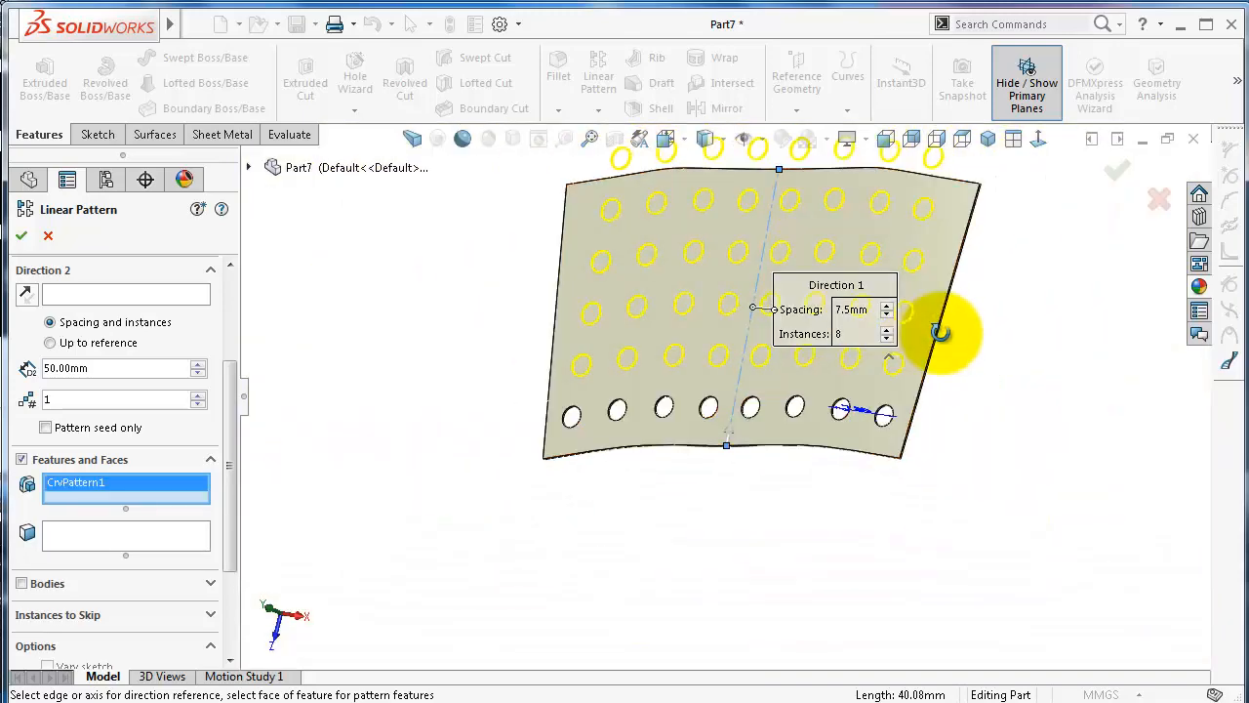
{"action": "middle_click_drag", "start_coordinate": [938, 331], "coordinate": [806, 305]}
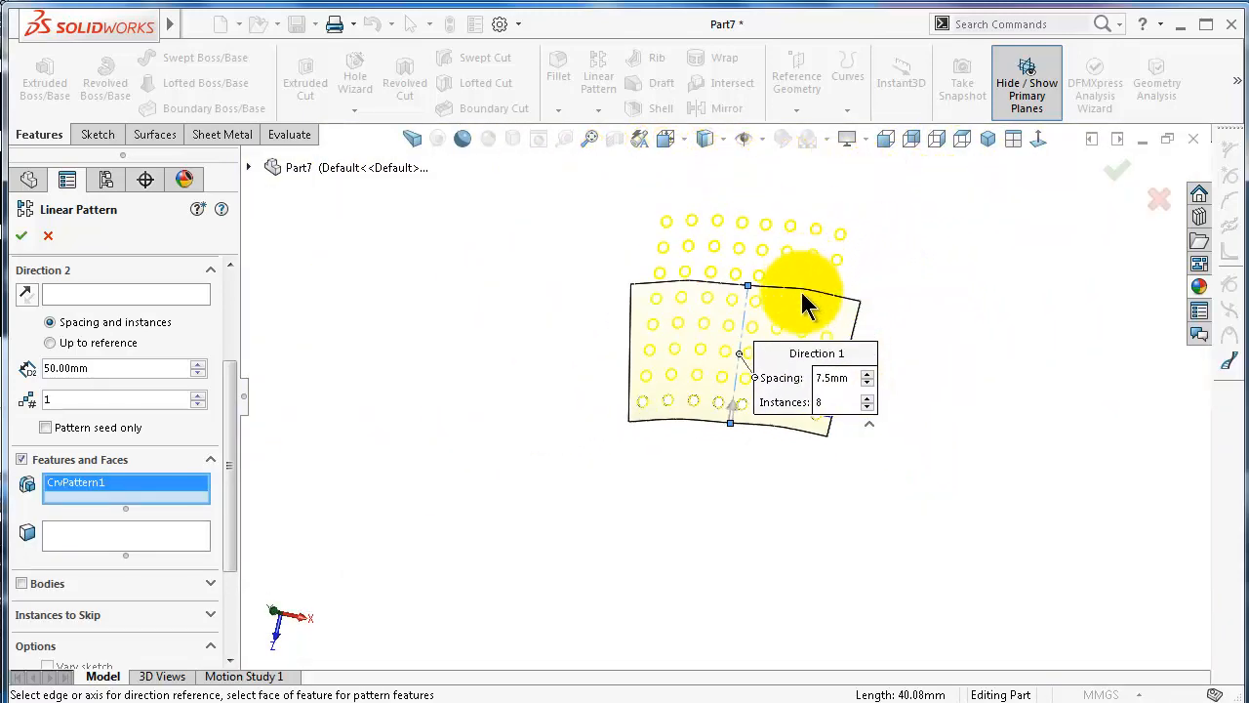
{"action": "scroll", "coordinate": [806, 306], "scroll_direction": "down", "scroll_amount": 2}
{"action": "left_click", "coordinate": [795, 480]}
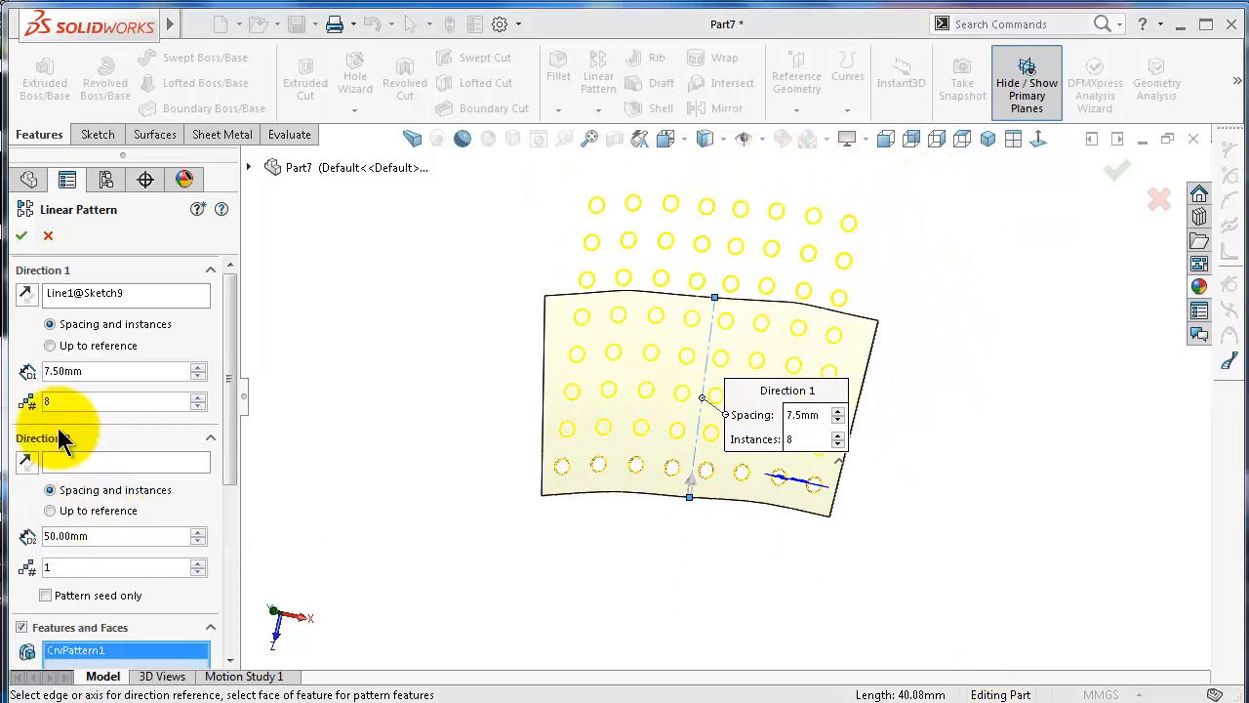
Try a spacing of 4.5 mm for the linear pattern's first direction.
{"action": "left_click", "coordinate": [95, 369]}
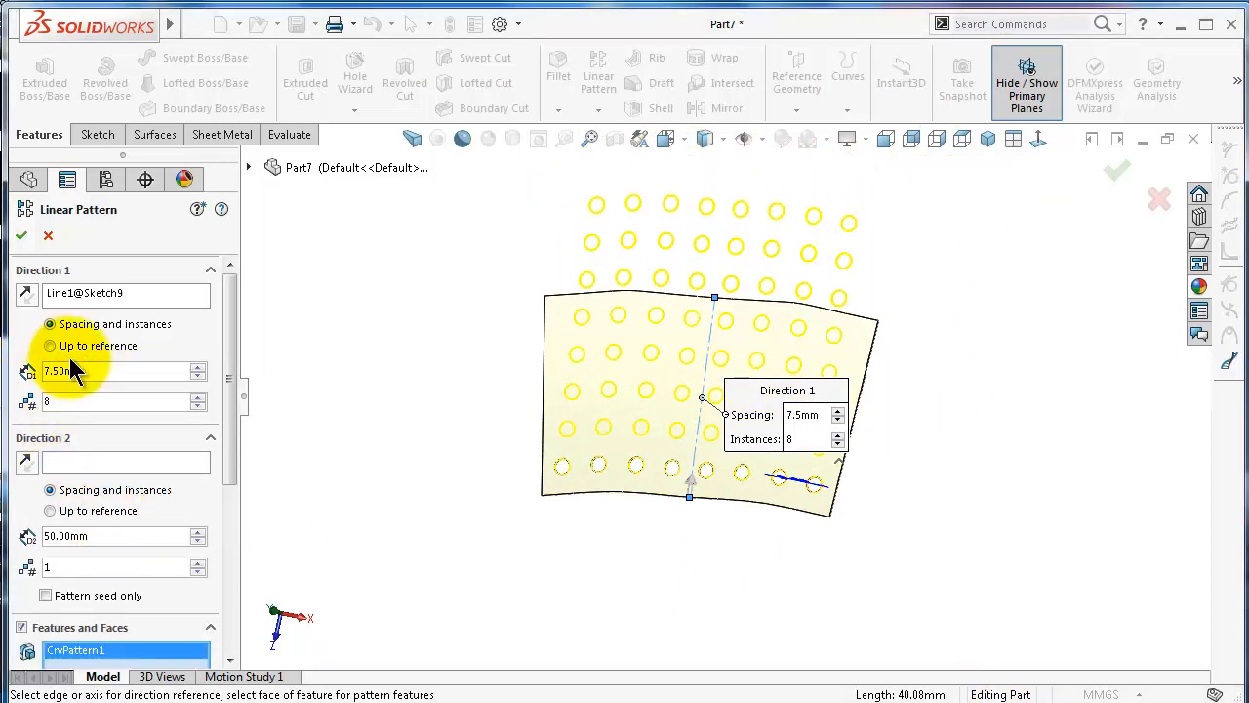
{"action": "double_click", "coordinate": [101, 366]}
{"action": "type", "text": "4.5"}
{"action": "key", "text": "Return"}
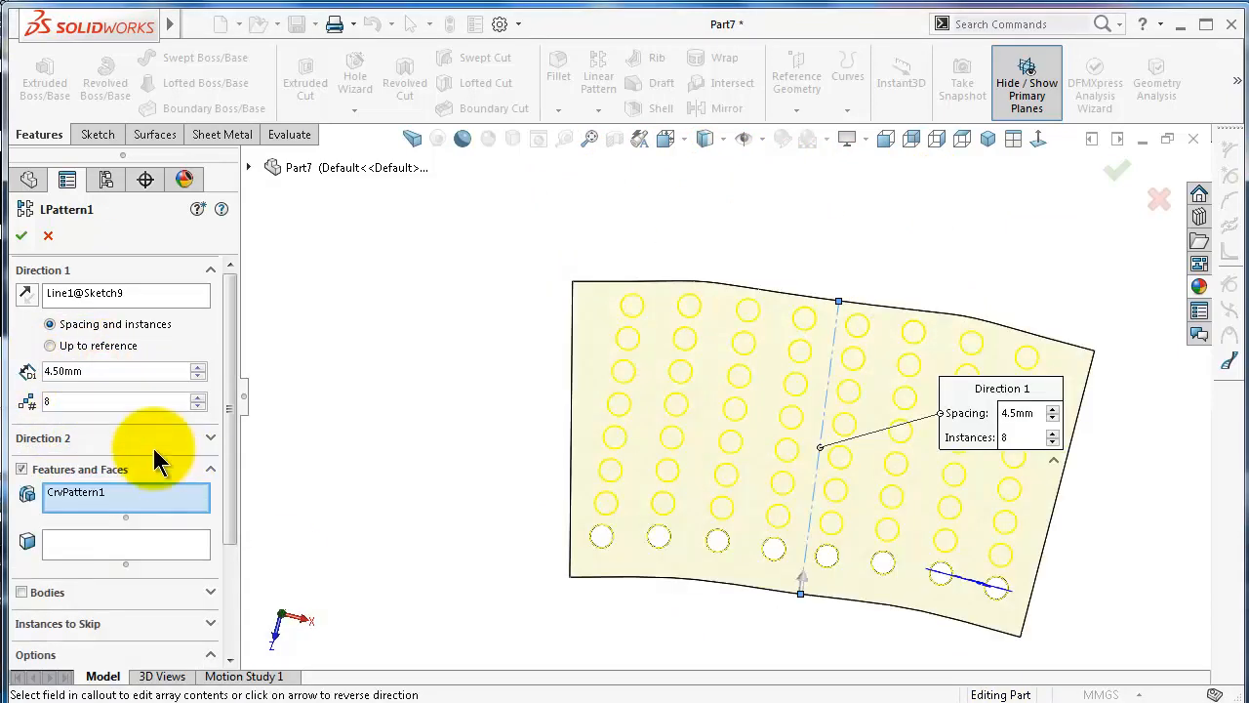
Set the linear pattern's first-direction spacing to 4.25 mm and create the pattern.
{"action": "double_click", "coordinate": [96, 371]}
{"action": "type", "text": "4.2"}
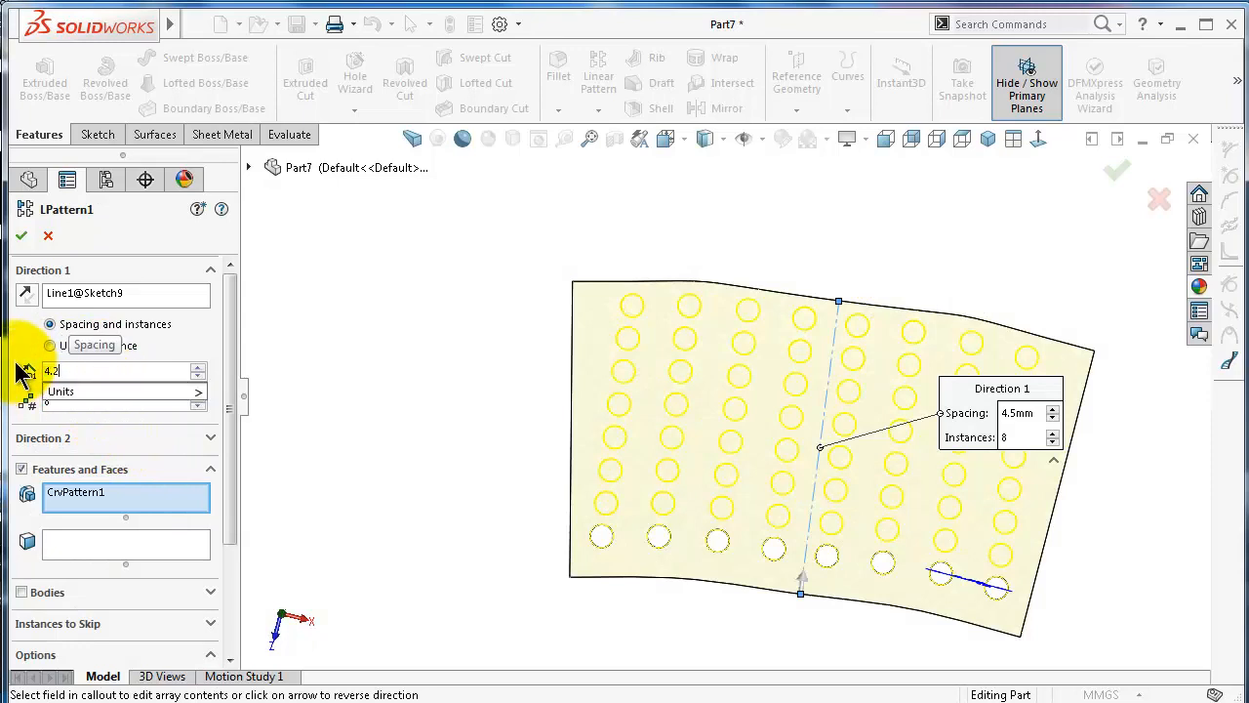
{"action": "type", "text": "5"}
{"action": "key", "text": "Return"}
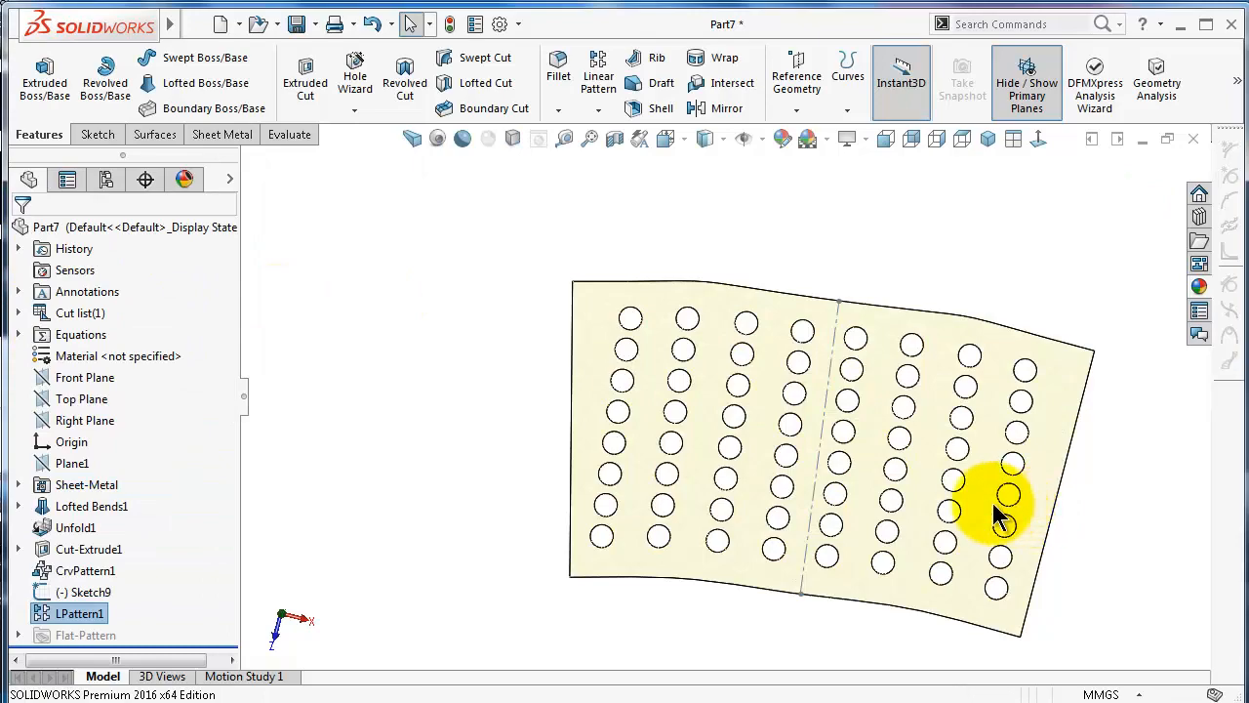
Fold the perforated flat sheet back into its circle-to-ellipse shape.
{"action": "mouse_move", "coordinate": [898, 423]}
{"action": "middle_mouse_down"}
{"action": "mouse_move", "coordinate": [872, 318]}
{"action": "mouse_move", "coordinate": [736, 316]}
{"action": "mouse_move", "coordinate": [691, 279]}
{"action": "mouse_move", "coordinate": [865, 362]}
{"action": "mouse_move", "coordinate": [892, 354]}
{"action": "mouse_move", "coordinate": [902, 410]}
{"action": "middle_mouse_up"}
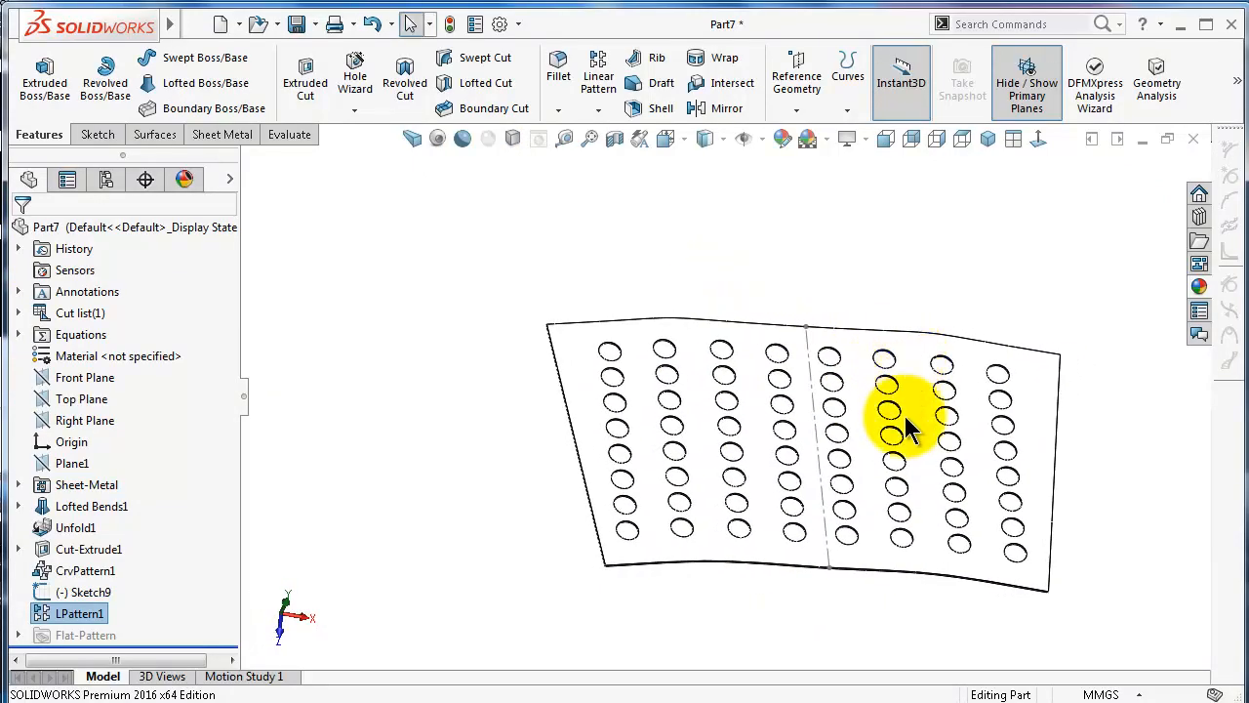
{"action": "scroll", "coordinate": [928, 501], "scroll_direction": "down", "scroll_amount": 1}
{"action": "middle_click_drag", "start_coordinate": [930, 501], "coordinate": [909, 432]}
{"action": "scroll", "coordinate": [952, 500], "scroll_direction": "up", "scroll_amount": 2}
{"action": "scroll", "coordinate": [958, 485], "scroll_direction": "down", "scroll_amount": 1}
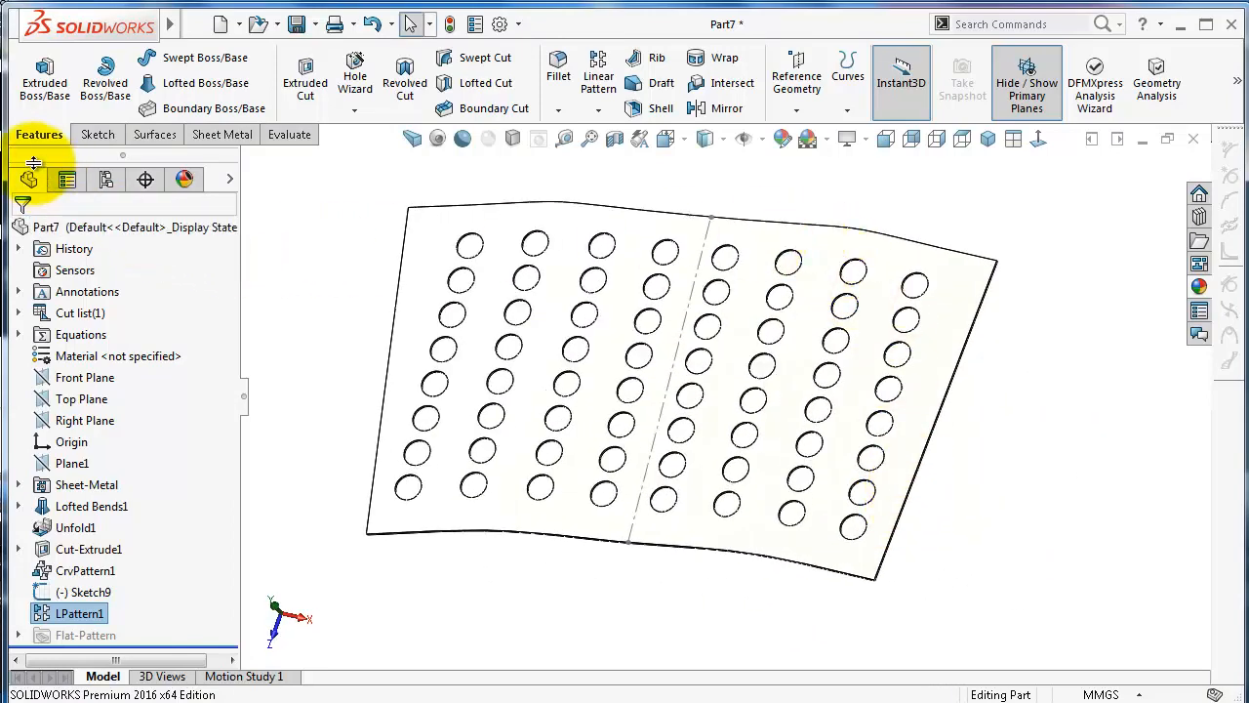
{"action": "left_click", "coordinate": [210, 135]}
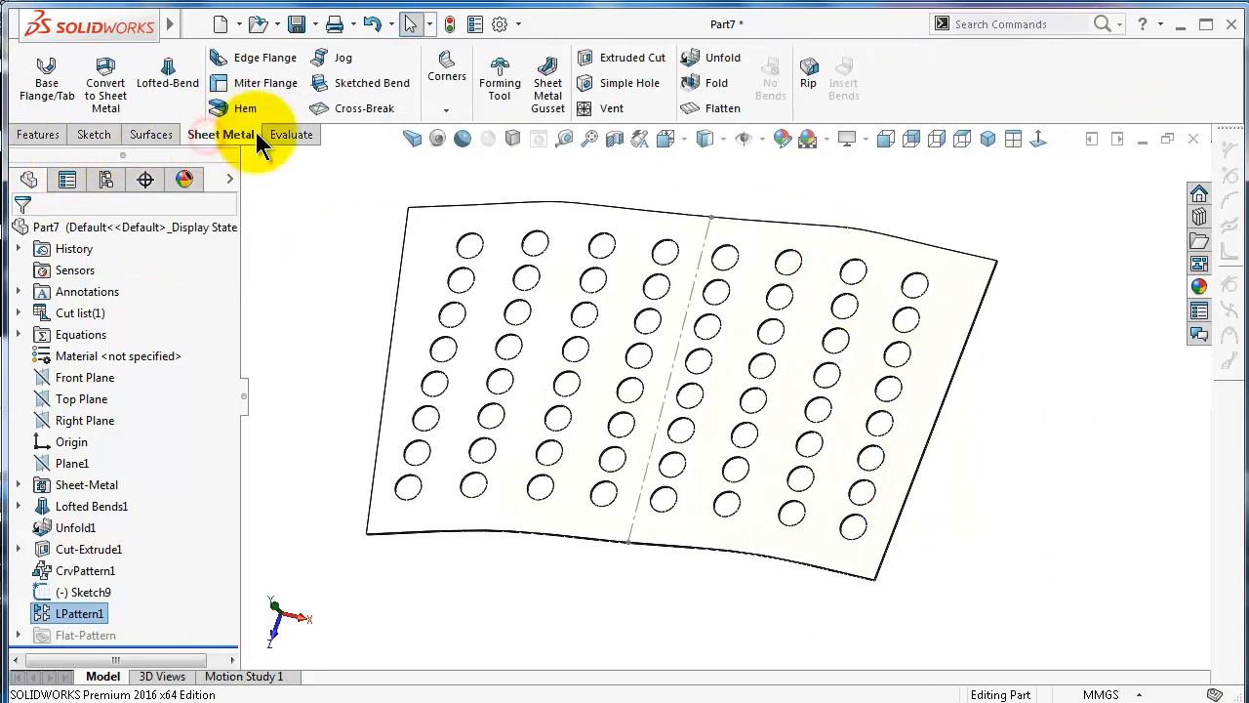
{"action": "left_click", "coordinate": [712, 83]}
{"action": "middle_click_drag", "start_coordinate": [1024, 559], "coordinate": [999, 471]}
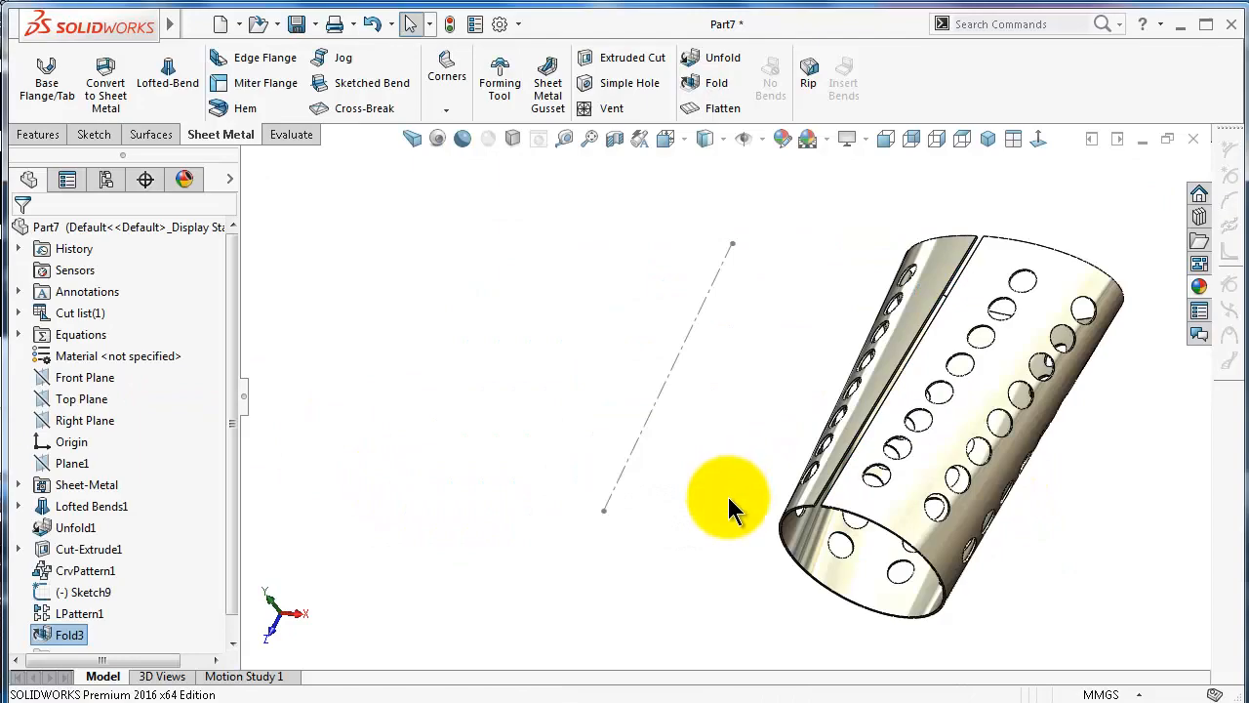
Hide the sketch containing the construction line beside the folded part.
{"action": "mouse_move", "coordinate": [828, 571]}
{"action": "middle_mouse_down"}
{"action": "mouse_move", "coordinate": [889, 605]}
{"action": "mouse_move", "coordinate": [870, 558]}
{"action": "mouse_move", "coordinate": [868, 495]}
{"action": "mouse_move", "coordinate": [748, 449]}
{"action": "mouse_move", "coordinate": [696, 377]}
{"action": "mouse_move", "coordinate": [751, 362]}
{"action": "mouse_move", "coordinate": [704, 414]}
{"action": "mouse_move", "coordinate": [811, 514]}
{"action": "mouse_move", "coordinate": [947, 468]}
{"action": "mouse_move", "coordinate": [906, 440]}
{"action": "mouse_move", "coordinate": [935, 454]}
{"action": "middle_mouse_up"}
{"action": "scroll", "coordinate": [935, 454], "scroll_direction": "down", "scroll_amount": 3}
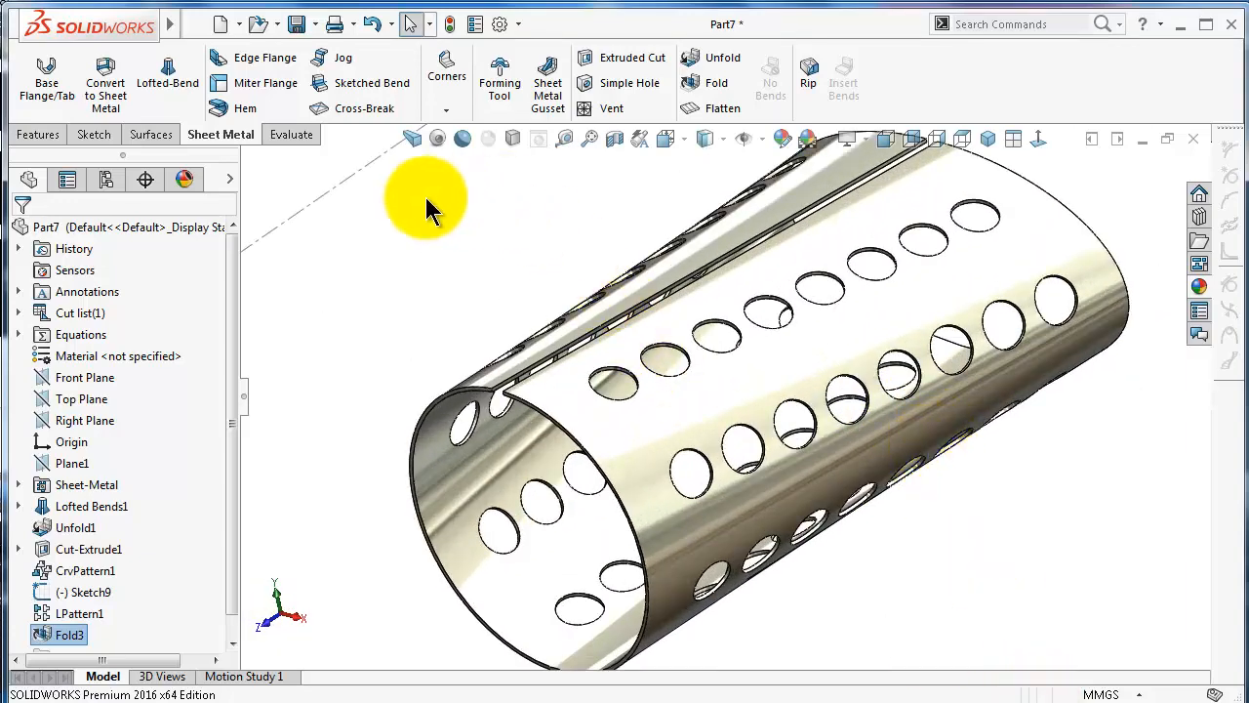
{"action": "left_click", "coordinate": [346, 192]}
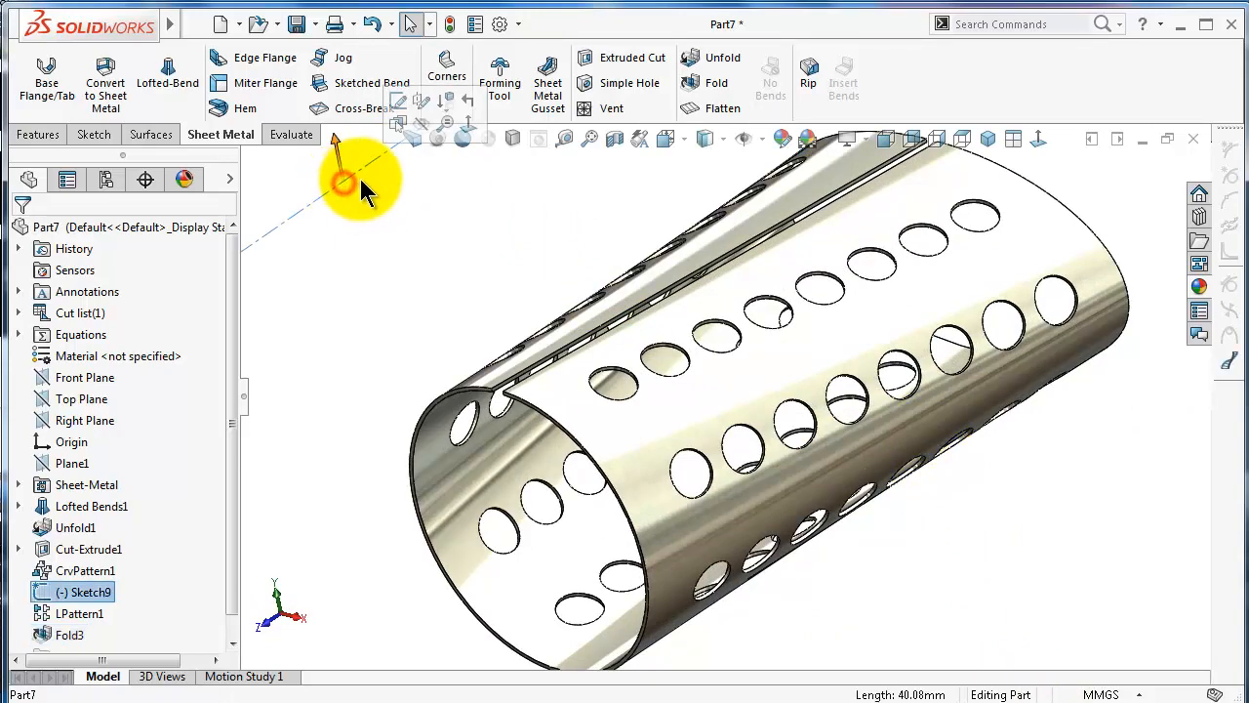
{"action": "left_click", "coordinate": [423, 145]}
Compare the folded part with the exercise drawing and return to the SOLIDWORKS model.
{"action": "mouse_move", "coordinate": [438, 279]}
{"action": "middle_mouse_down"}
{"action": "mouse_move", "coordinate": [534, 408]}
{"action": "mouse_move", "coordinate": [510, 335]}
{"action": "middle_mouse_up"}
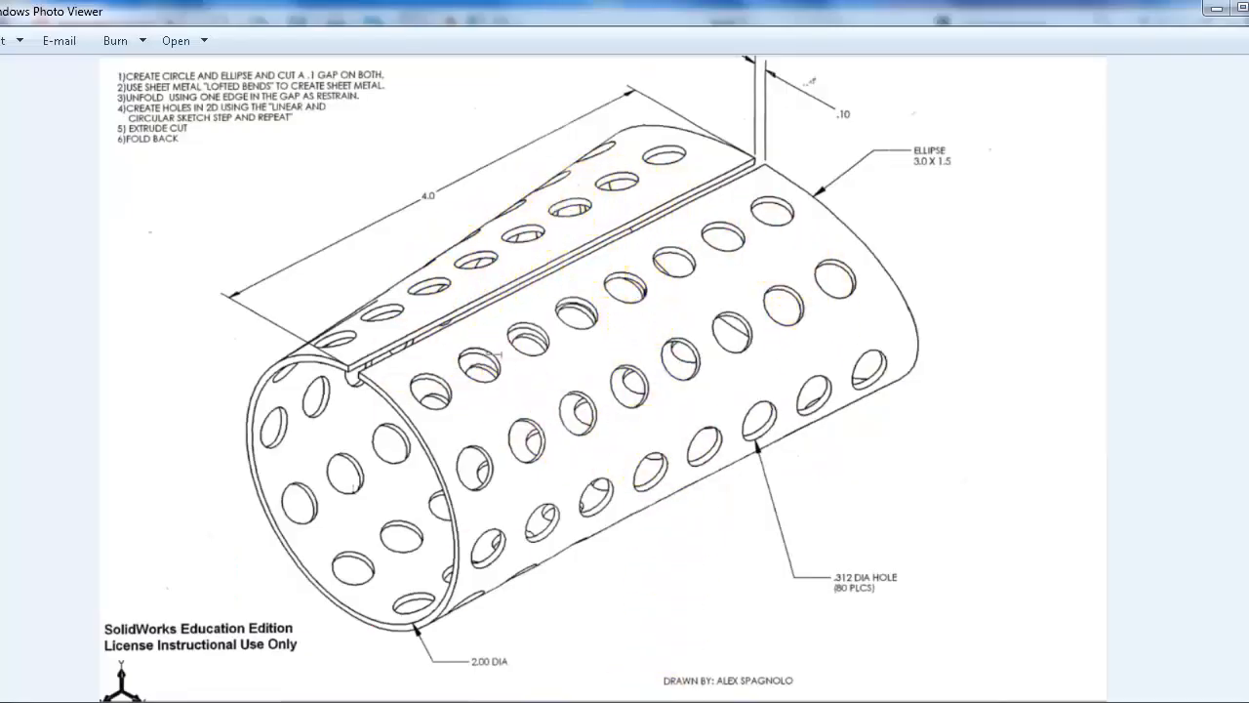
{"action": "mouse_move", "coordinate": [581, 700]}
{"action": "mouse_move", "coordinate": [400, 701]}
{"action": "left_click", "coordinate": [507, 688]}
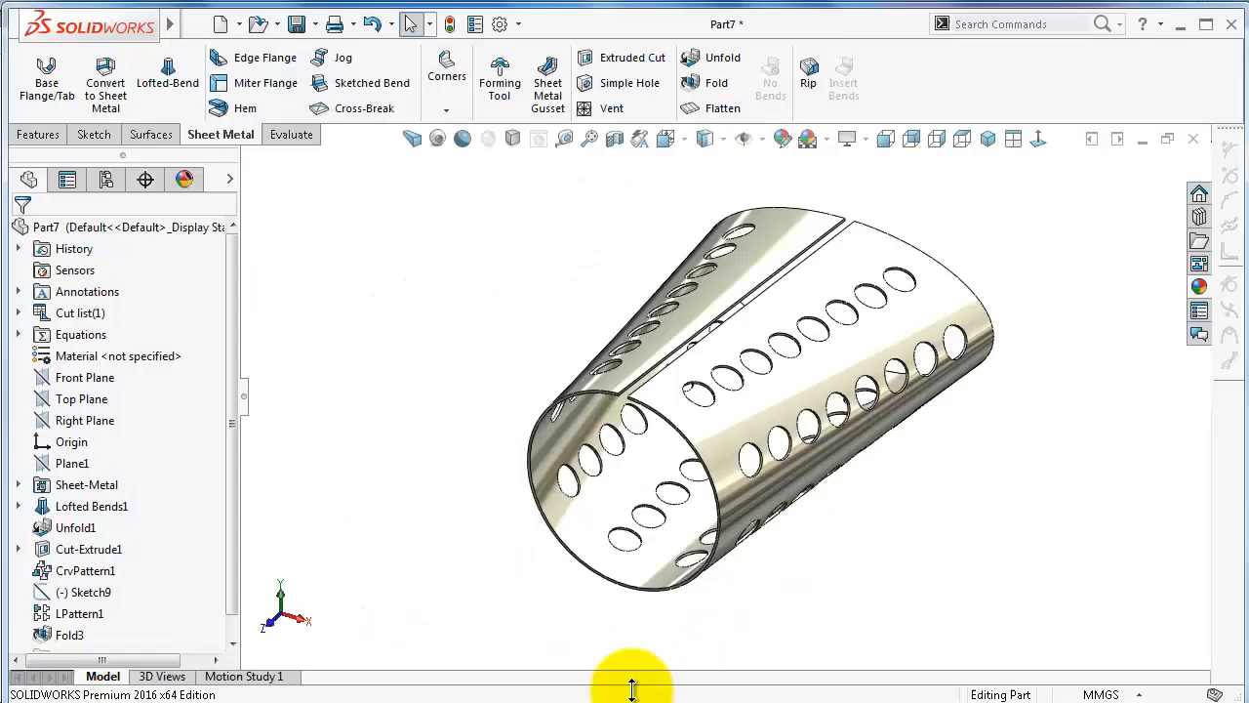